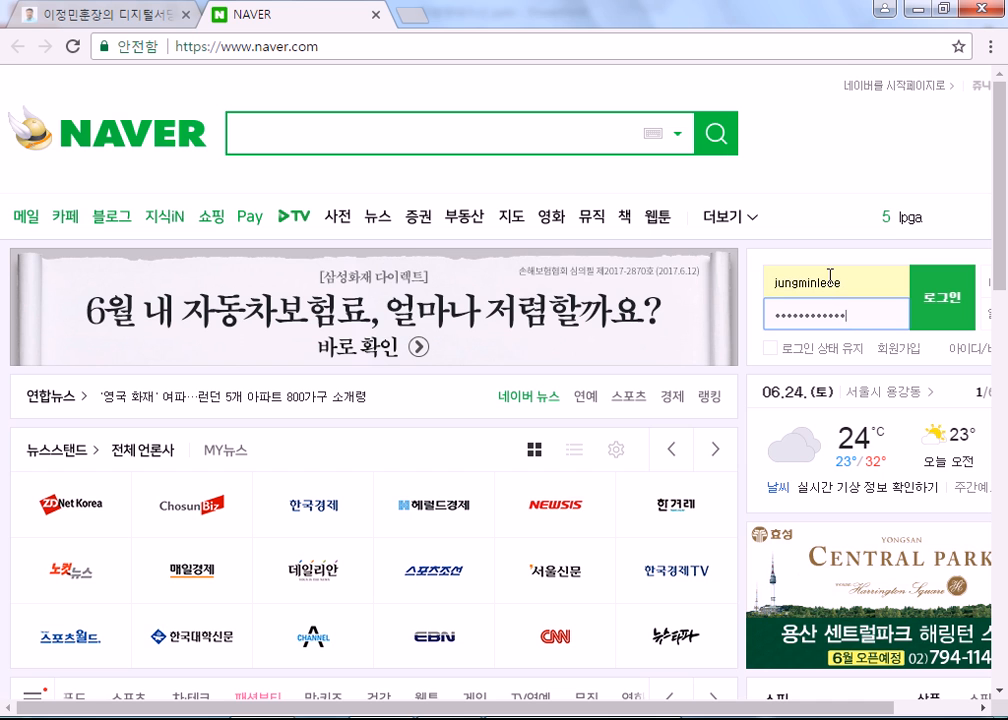
Step: Log in to Naver and expand the full list of Naver services
key(Return)
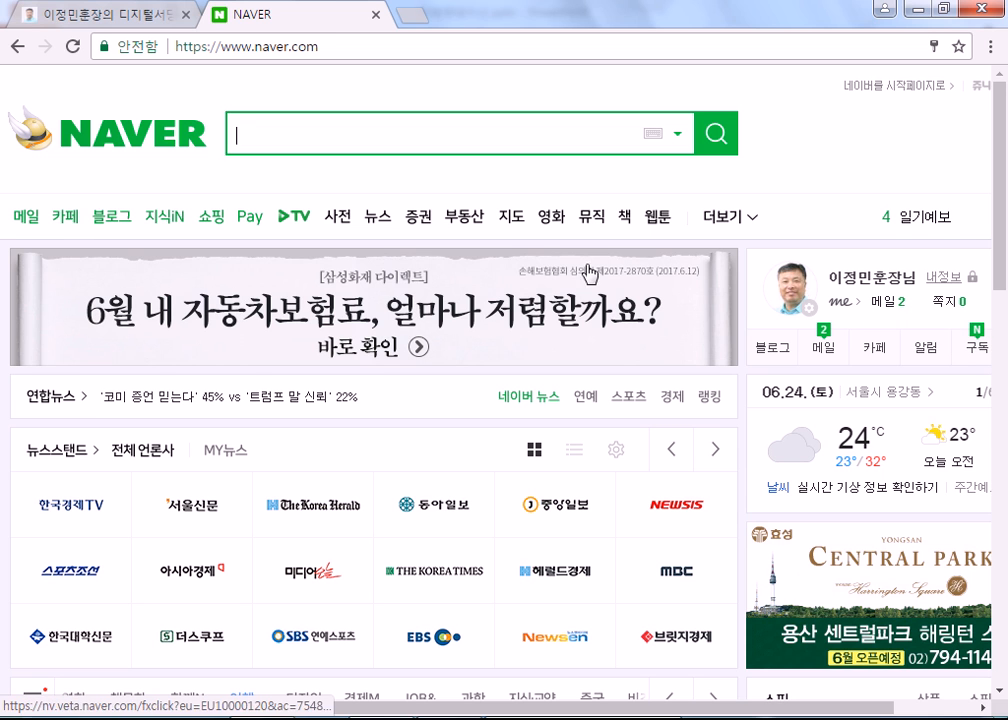
click(730, 220)
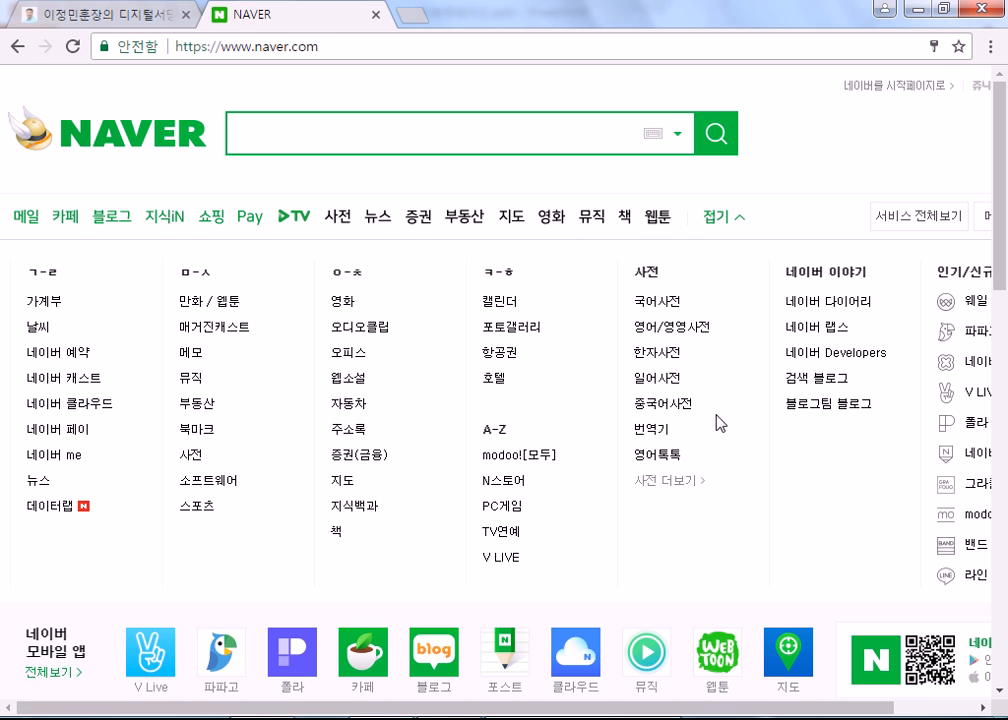
Step: Open Naver Cloud and scroll through its top-level folders
click(62, 404)
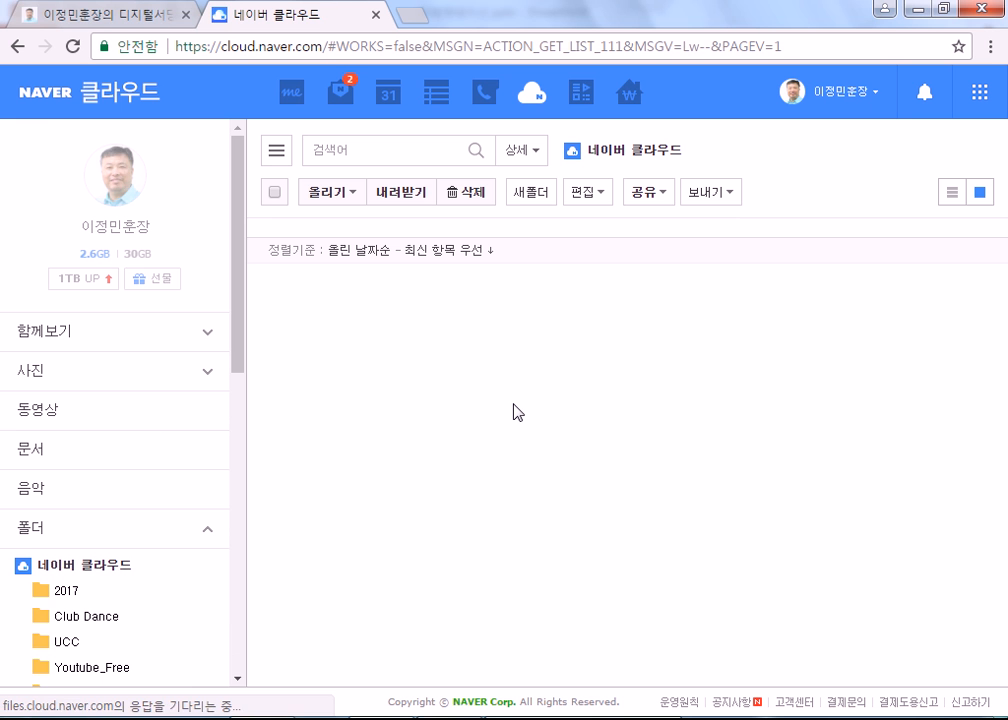
scroll(340, 410, down, 2)
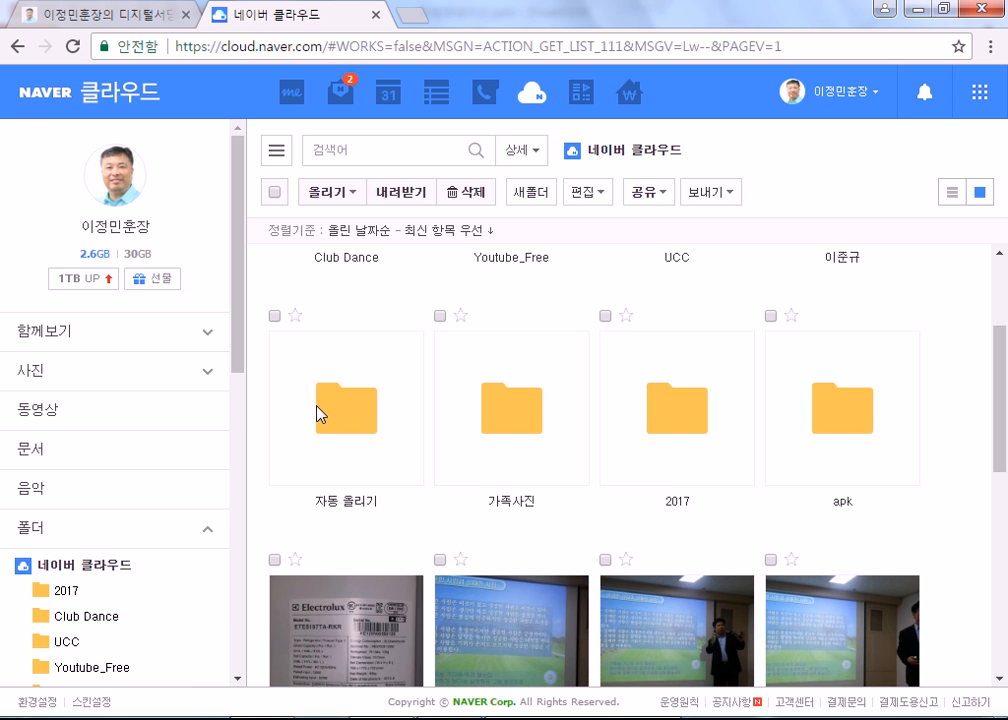
scroll(348, 411, down, 5)
scroll(360, 416, up, 6)
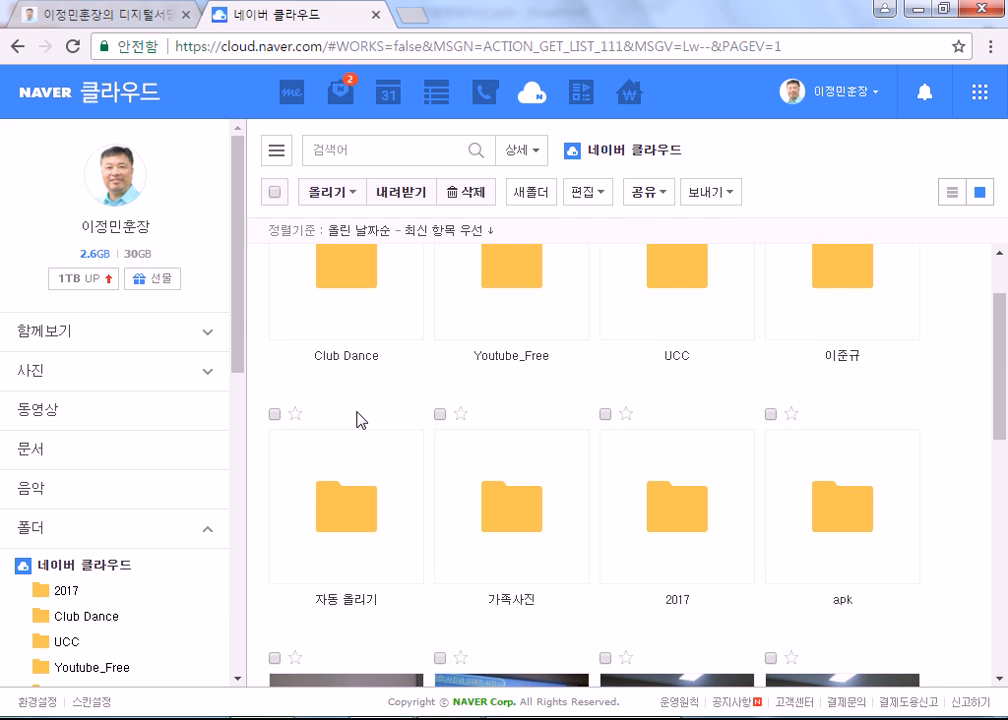
Step: Browse the Club Dance folder's contents, then return to the top-level folders
double_click(342, 287)
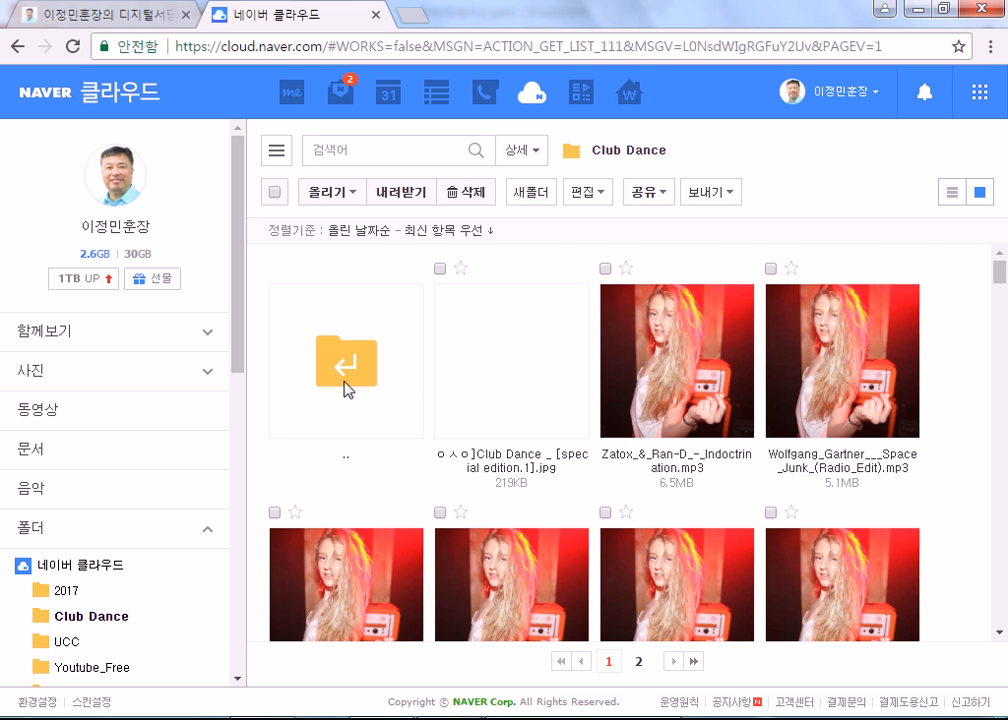
double_click(350, 392)
scroll(519, 480, up, 1)
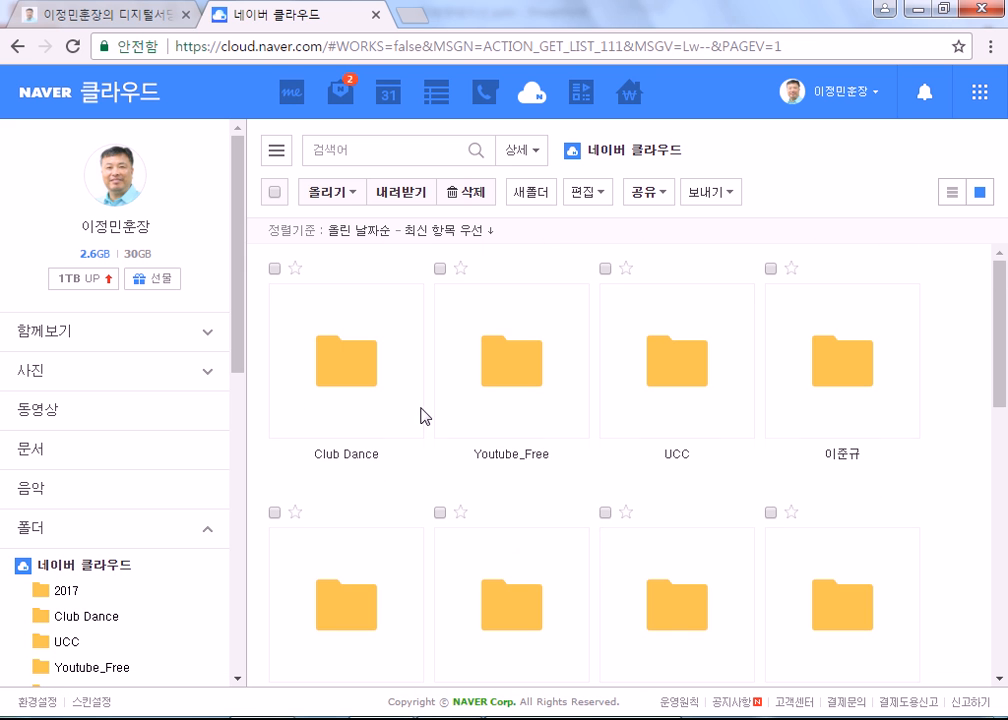
double_click(362, 403)
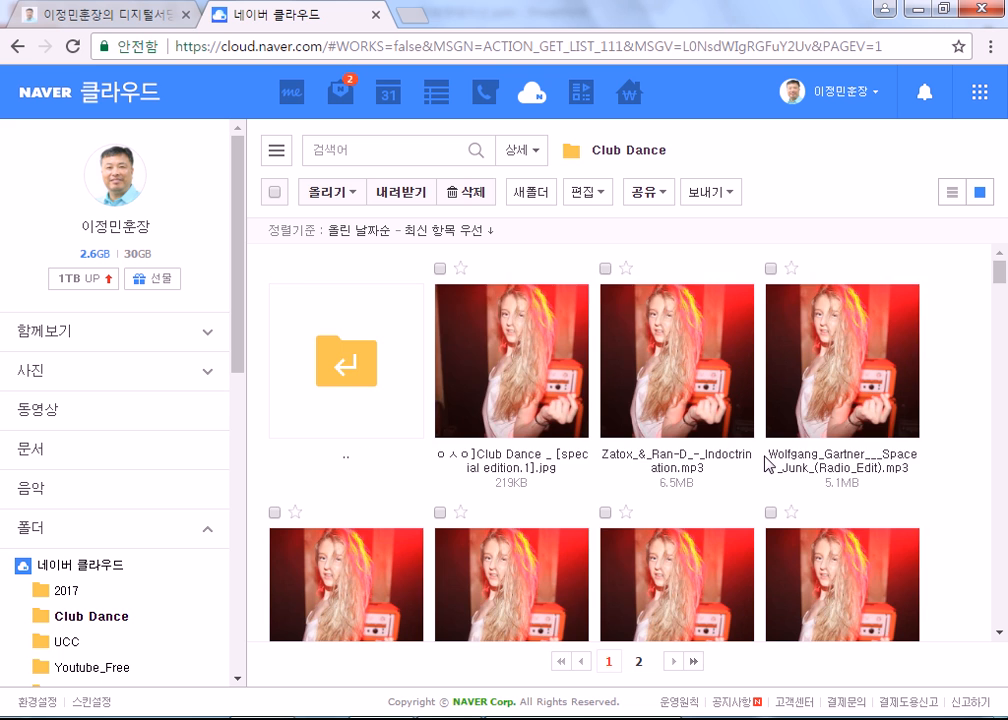
scroll(765, 470, down, 6)
scroll(765, 468, down, 3)
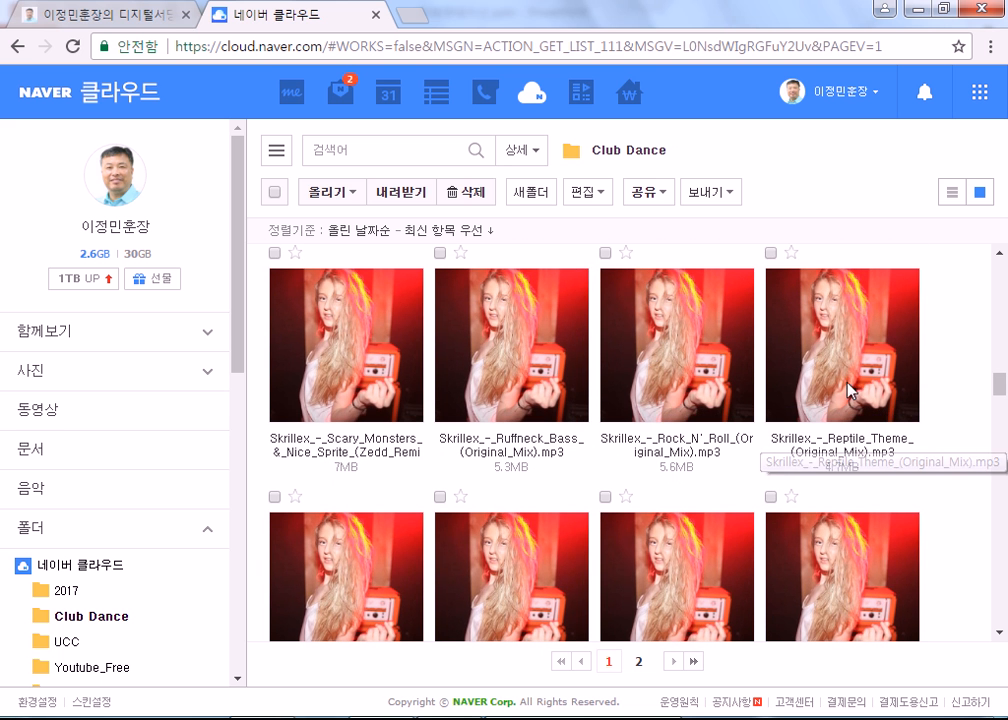
scroll(522, 470, down, 3)
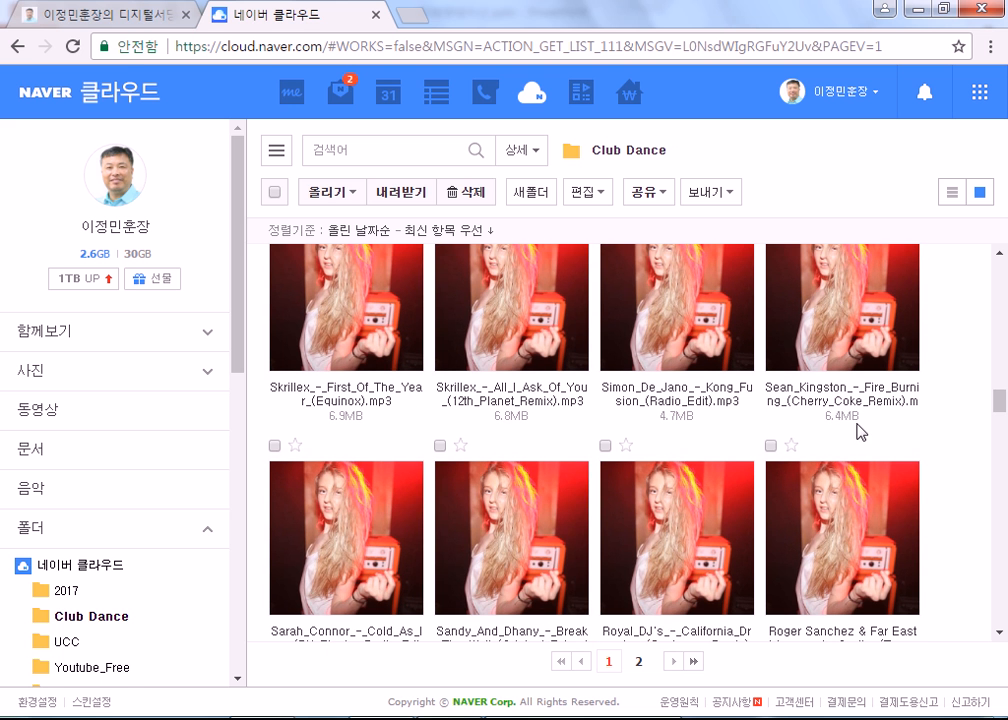
scroll(362, 330, up, 3)
scroll(359, 322, up, 5)
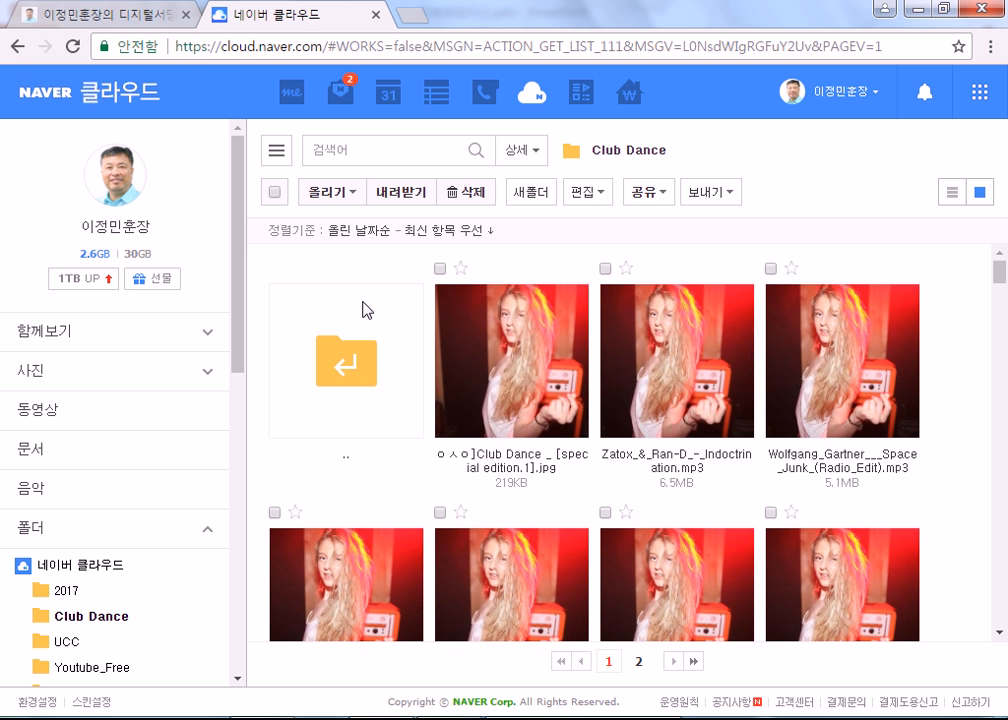
click(364, 384)
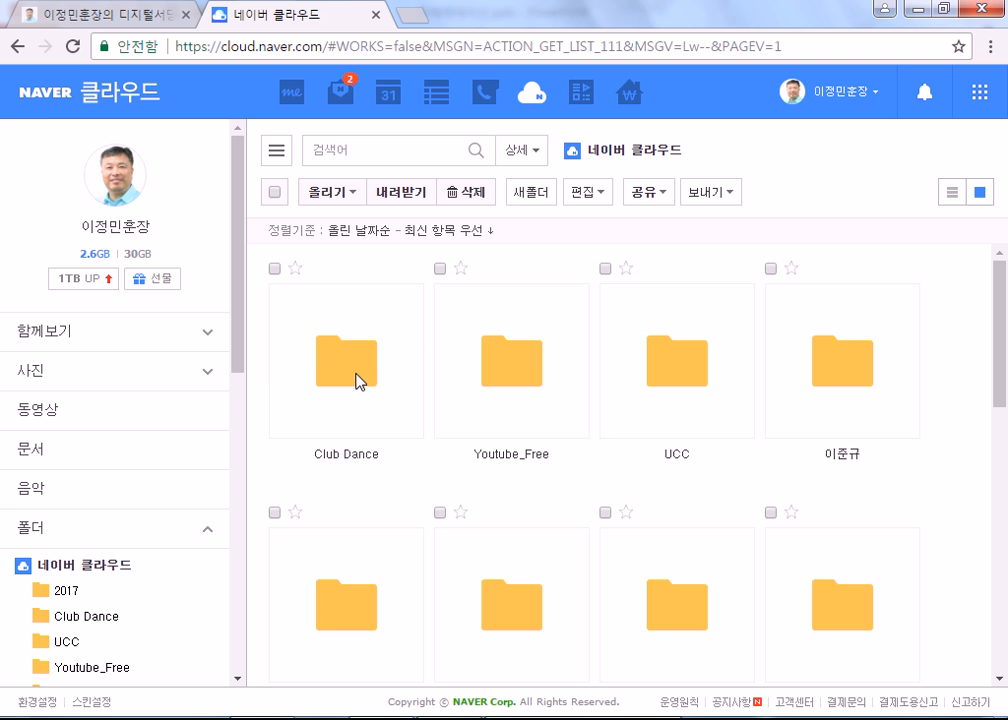
Step: Look inside the Youtube_Free and TOEIC documents folders, returning to the top level each time
double_click(518, 385)
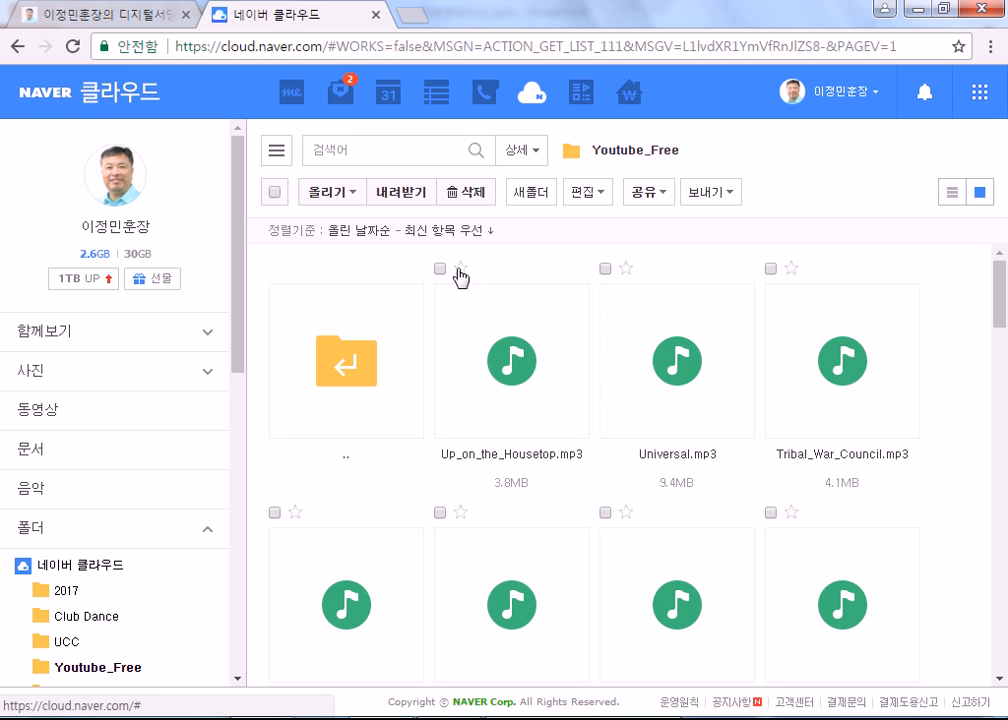
double_click(340, 361)
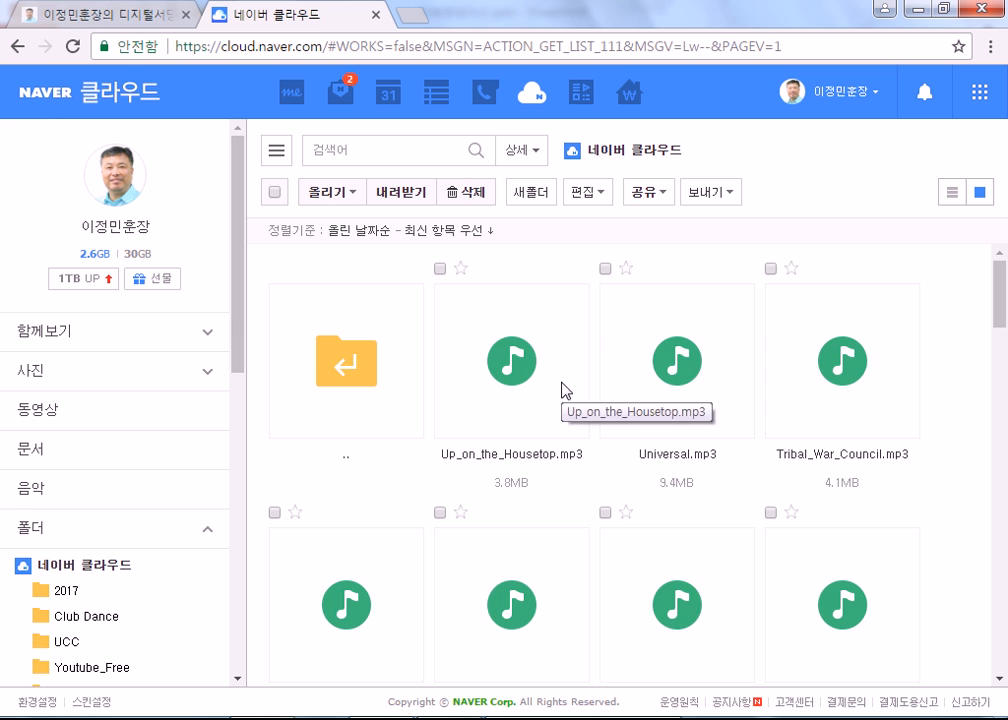
double_click(839, 400)
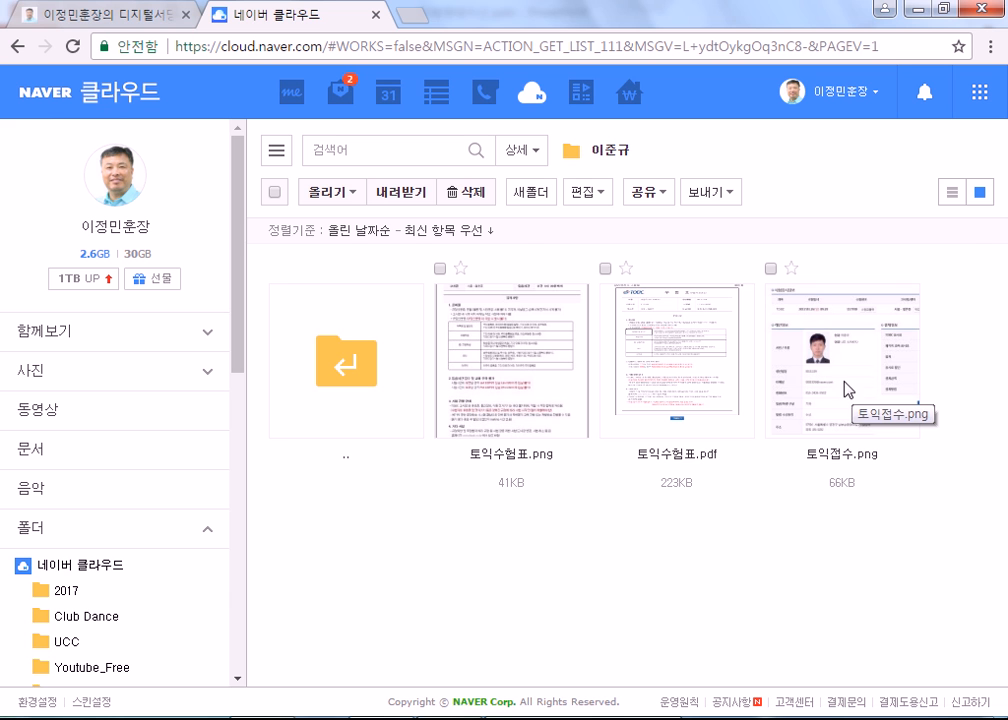
click(352, 338)
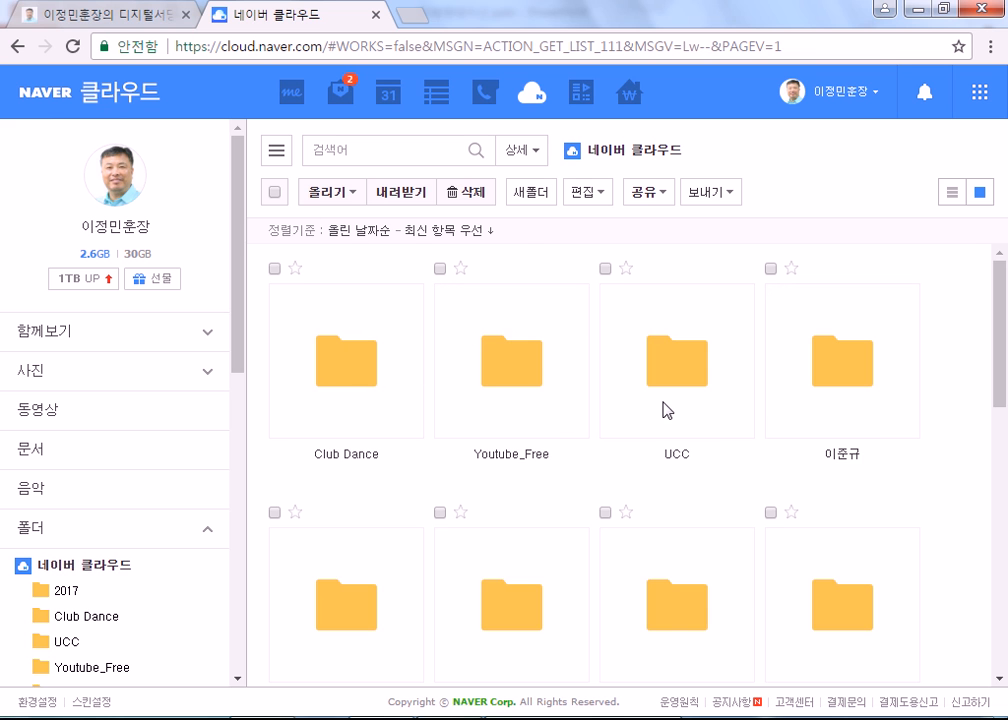
scroll(677, 404, down, 1)
scroll(677, 404, down, 1)
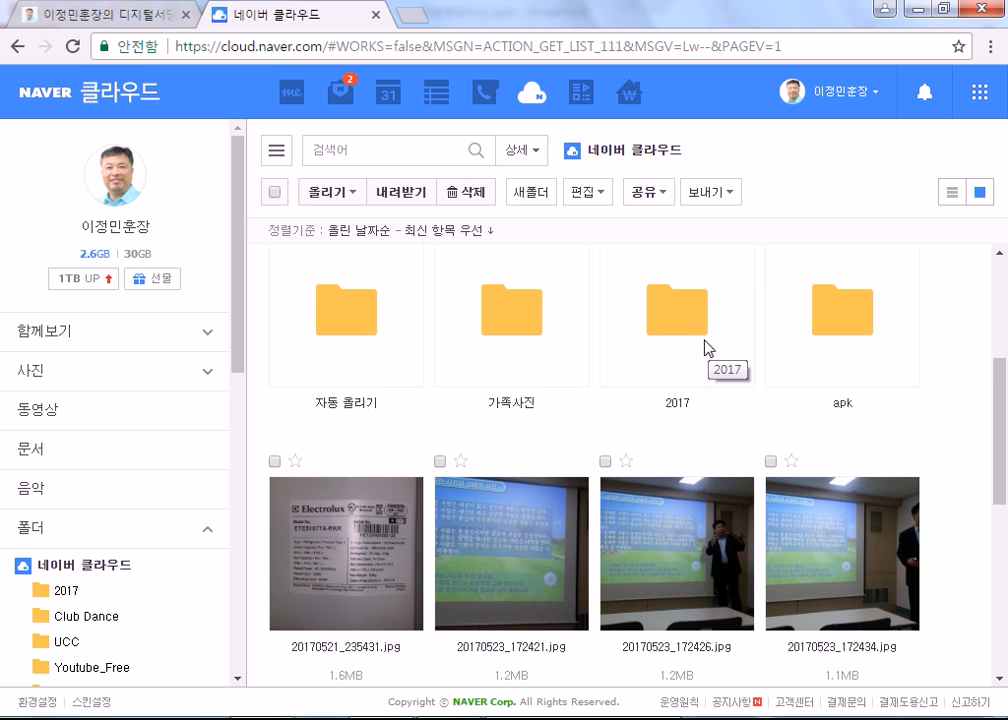
scroll(846, 330, up, 3)
double_click(846, 392)
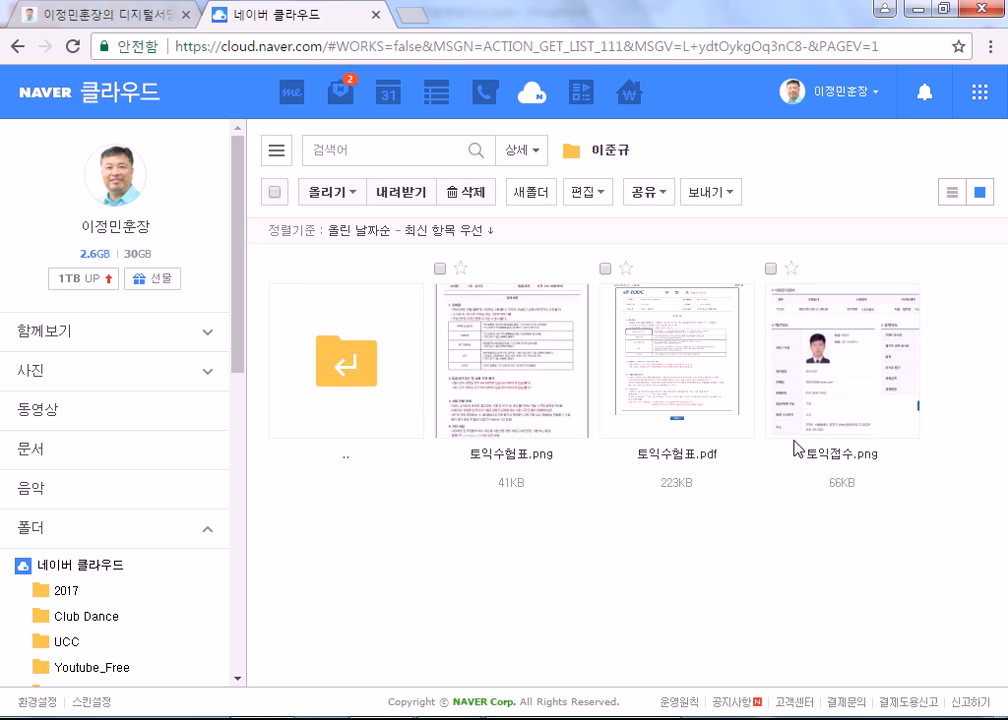
click(322, 393)
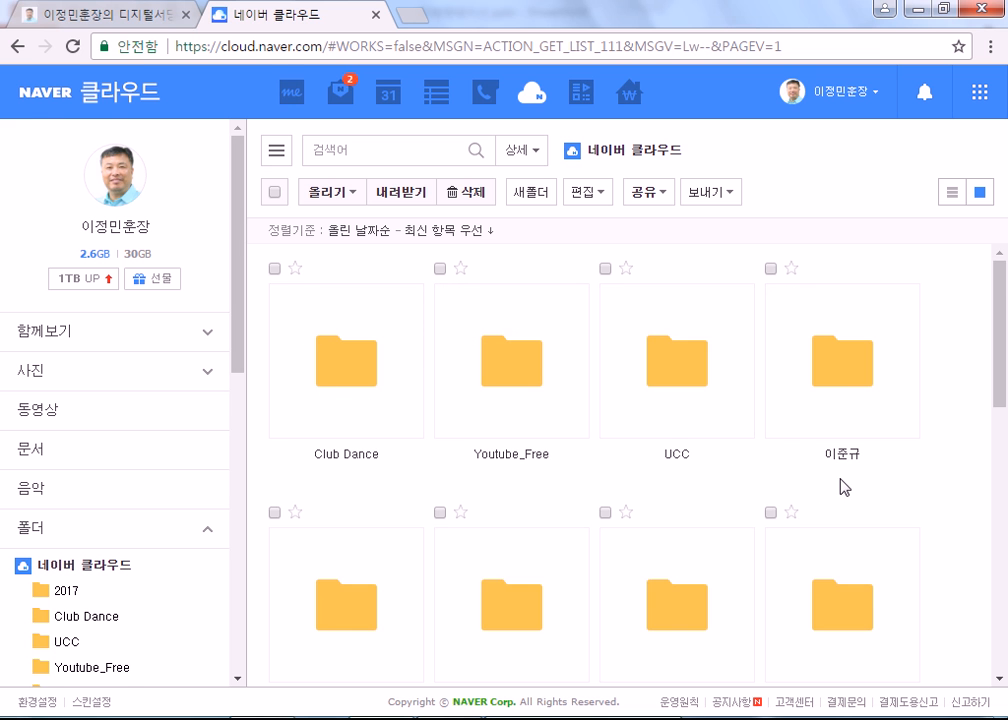
scroll(866, 607, down, 1)
Step: Browse the apk folder's files, then go back to the top-level folders
double_click(837, 454)
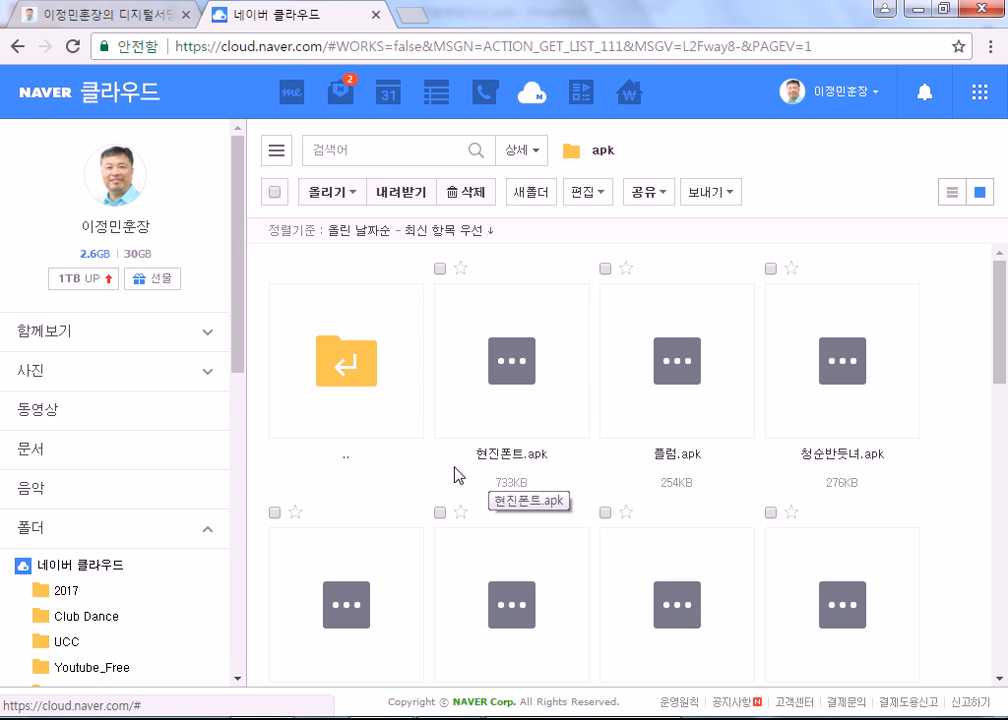
scroll(660, 465, down, 2)
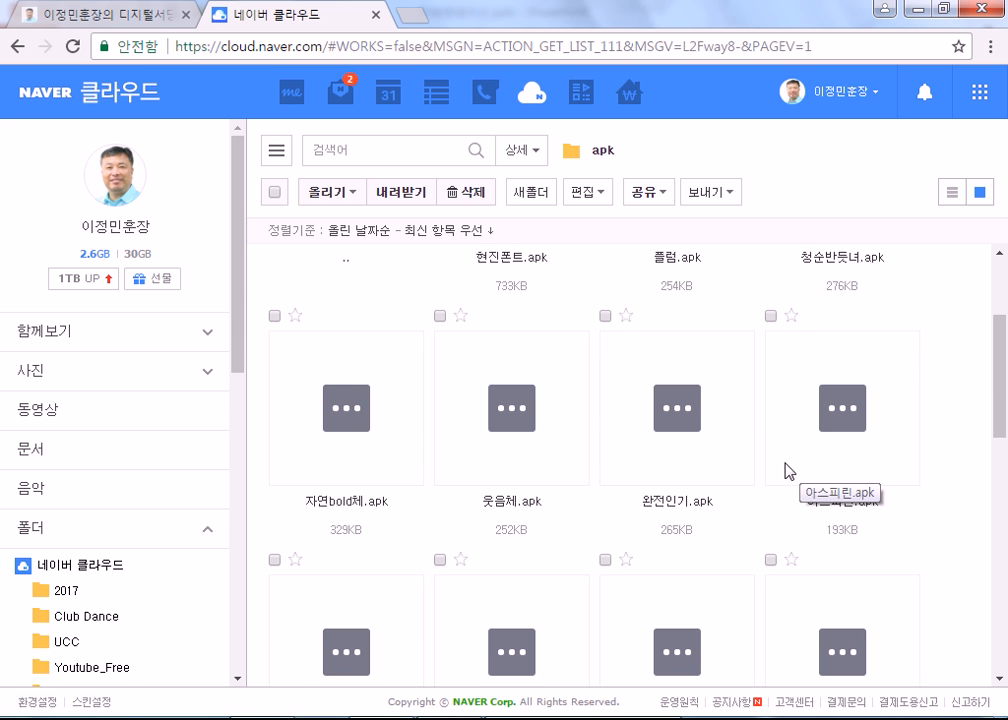
scroll(513, 509, down, 2)
scroll(747, 513, down, 4)
scroll(709, 520, down, 2)
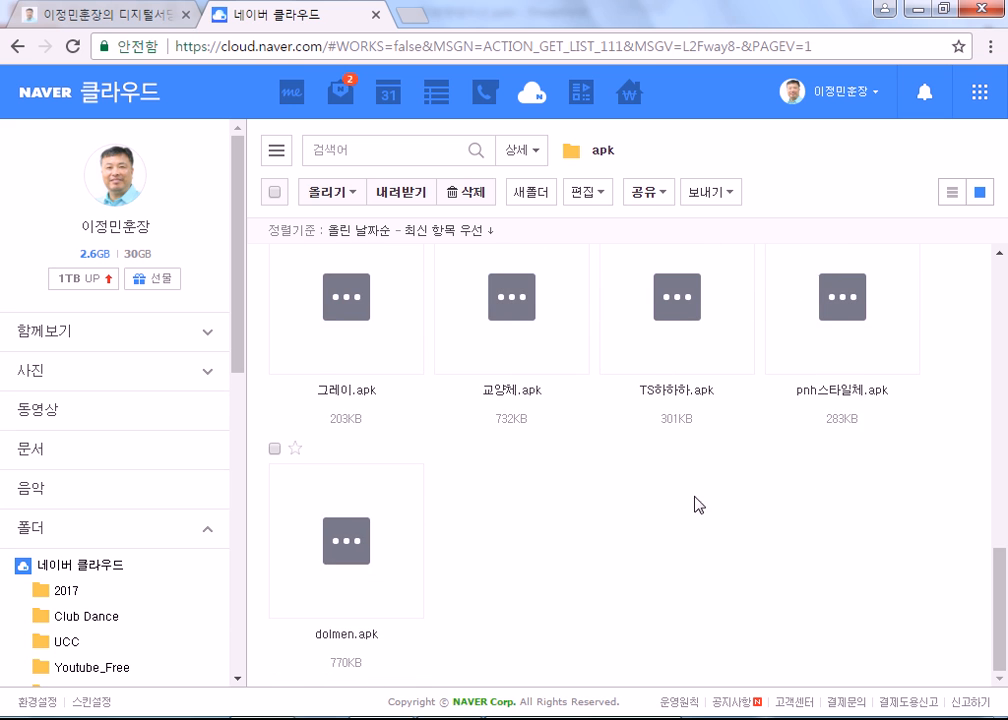
scroll(331, 371, up, 10)
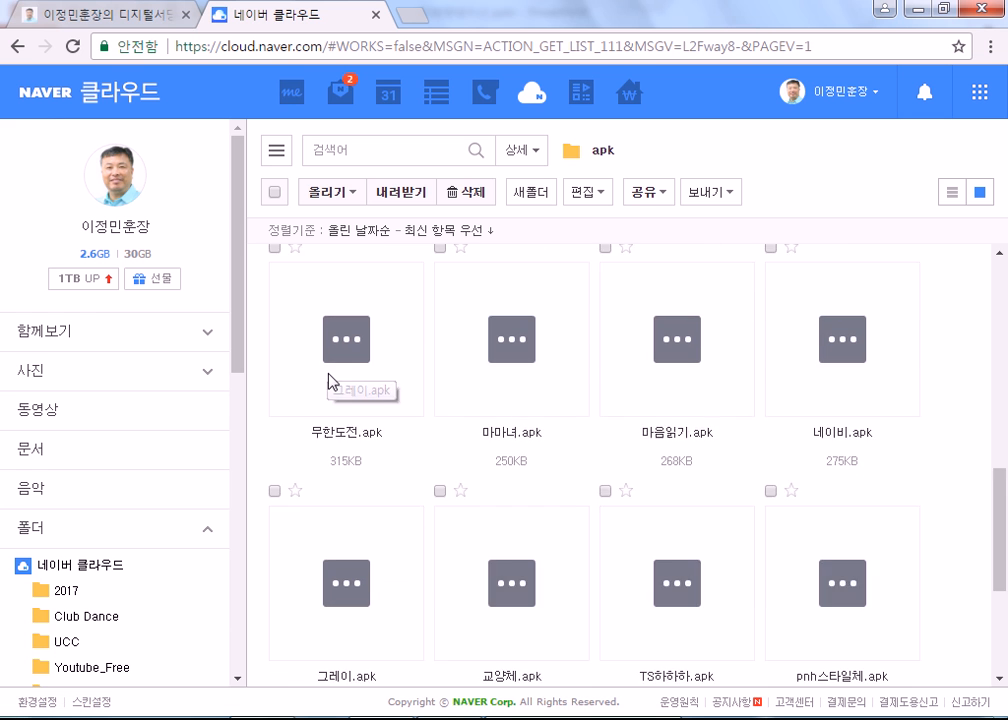
click(333, 382)
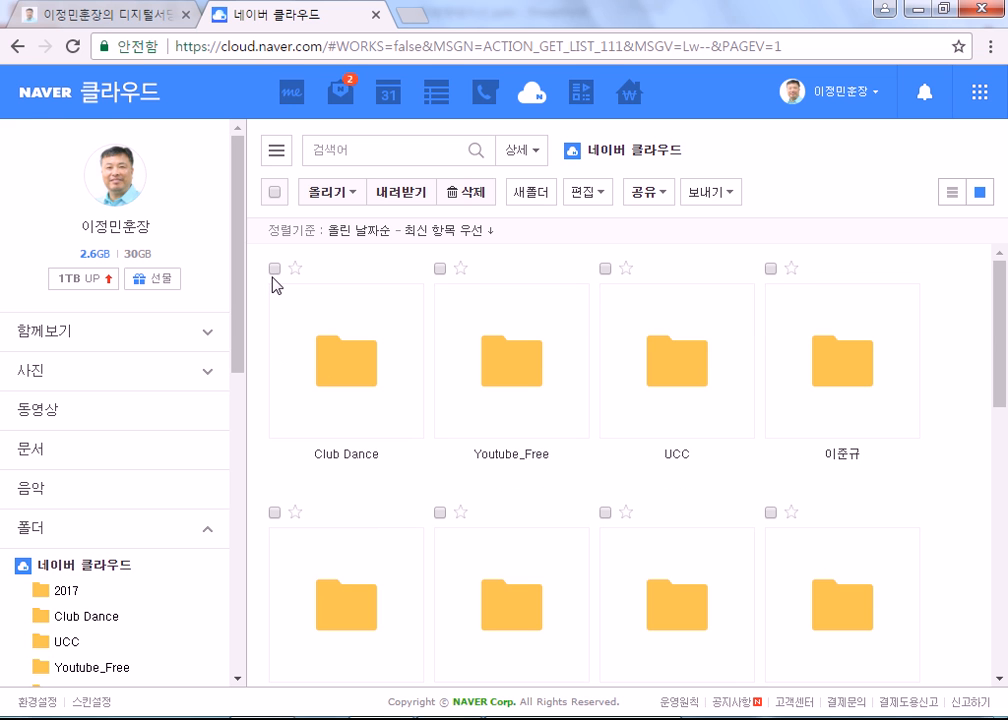
Step: Delete the Club Dance folder and confirm moving it to the trash
click(275, 269)
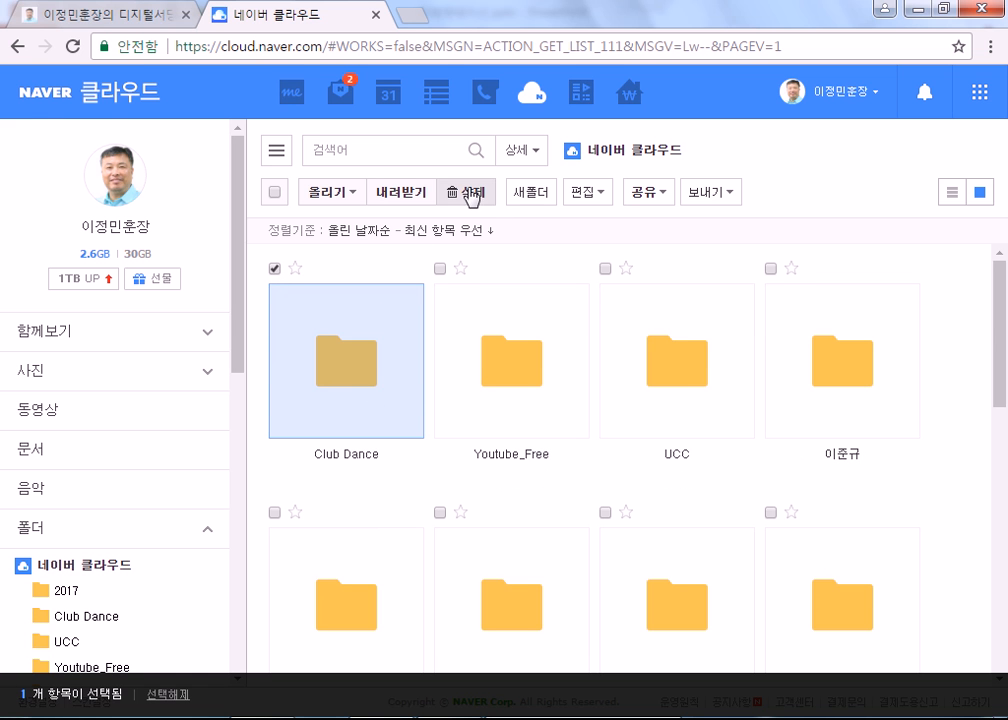
key(Delete)
click(477, 482)
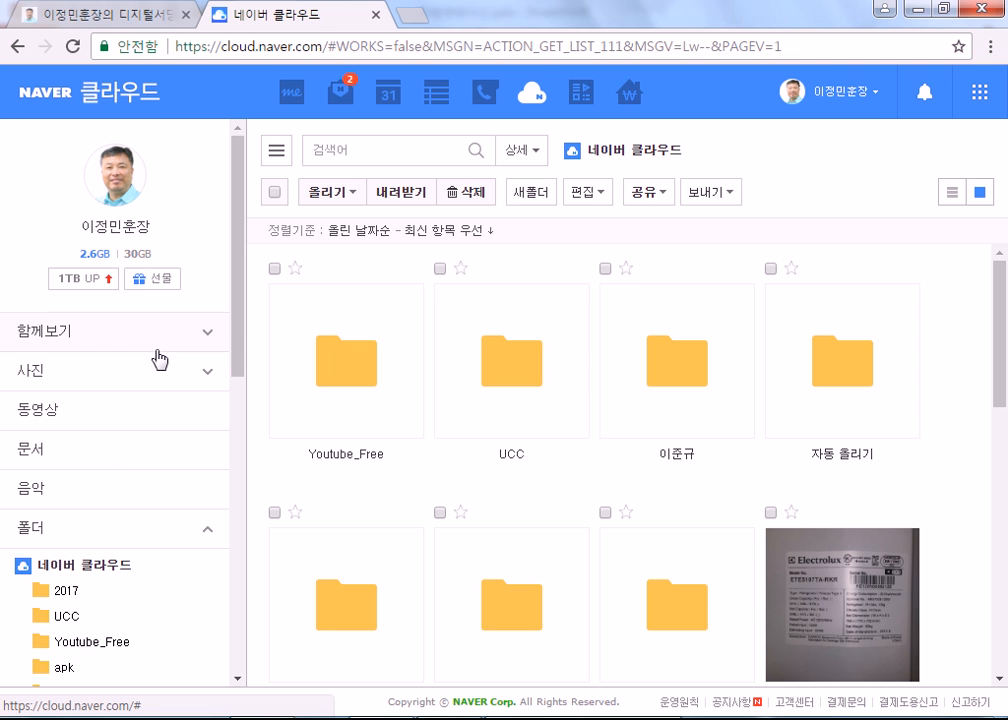
click(82, 288)
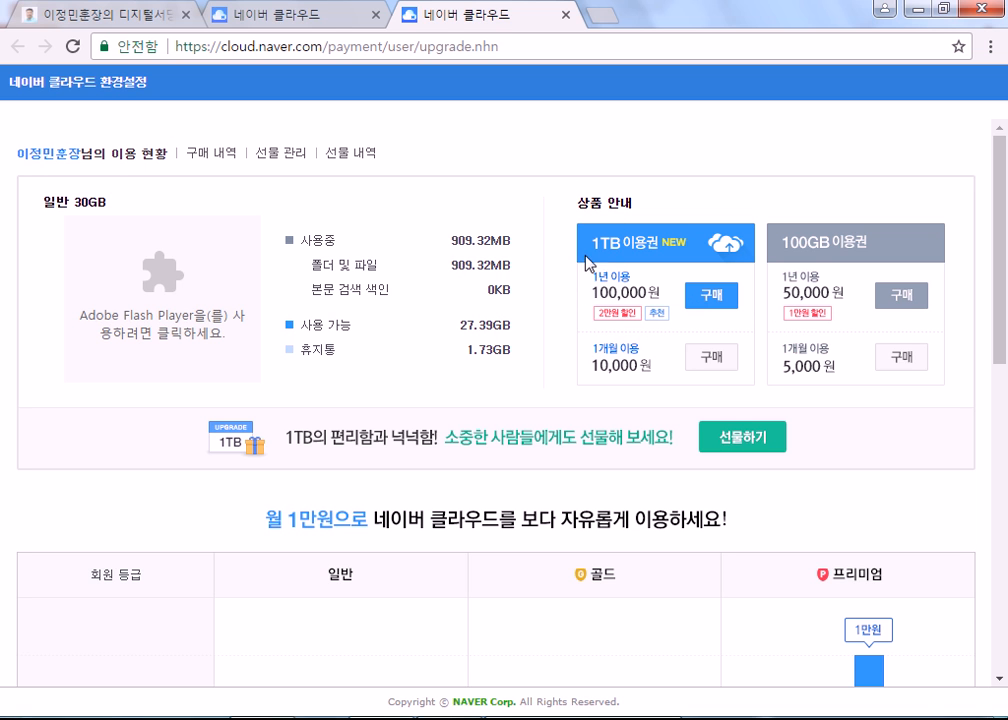
click(566, 15)
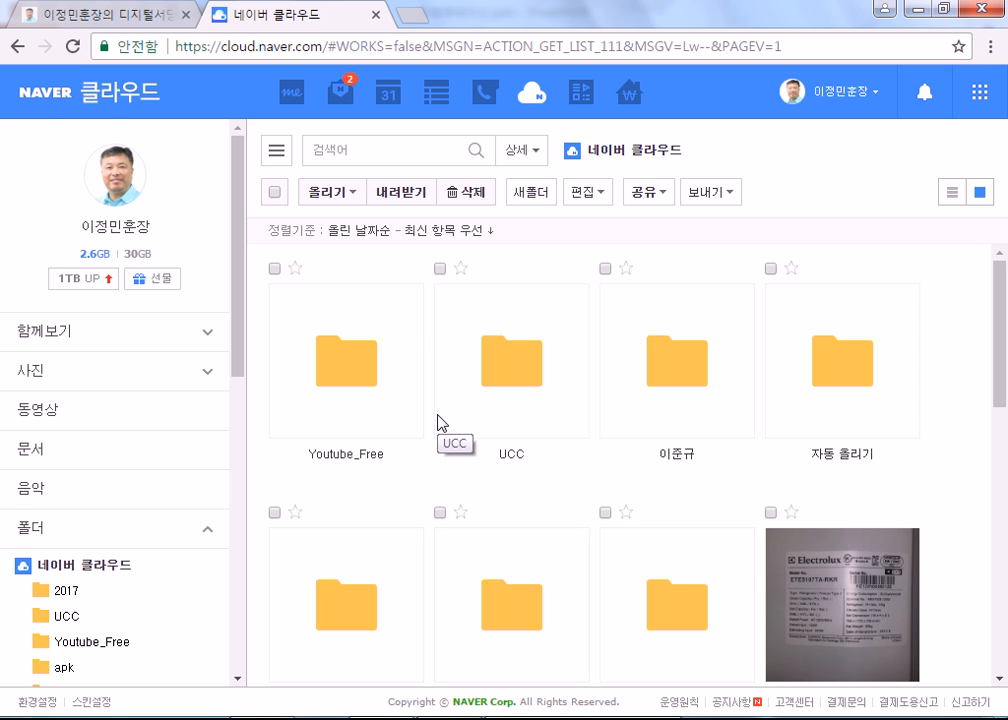
Step: Scroll the file grid and select the 20170530_151145.mp4 video
scroll(688, 493, down, 3)
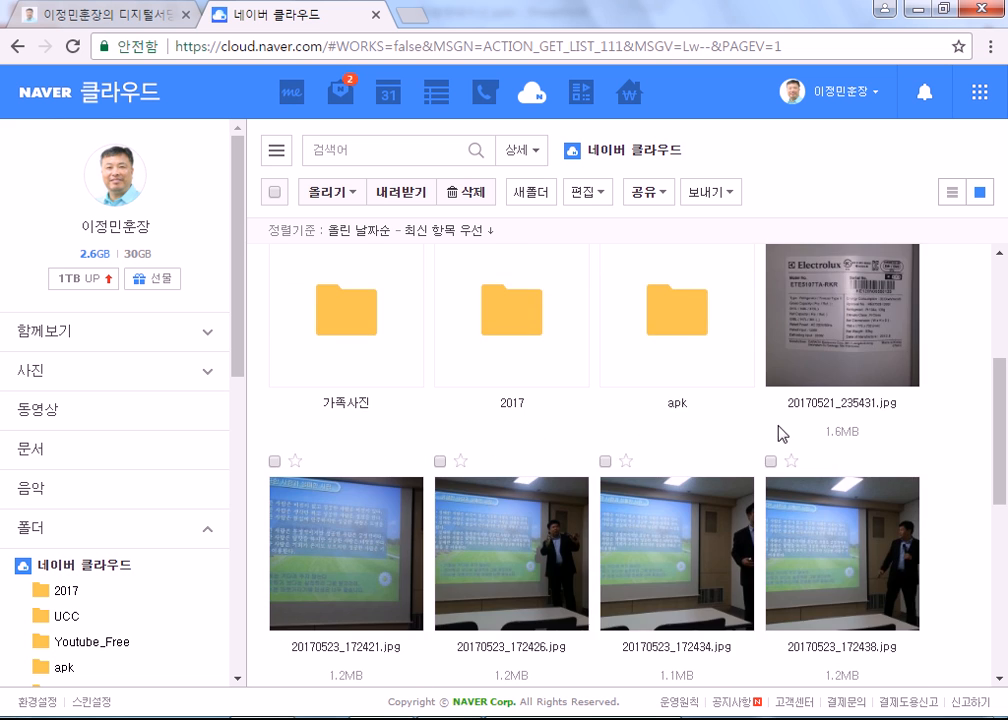
scroll(757, 428, down, 2)
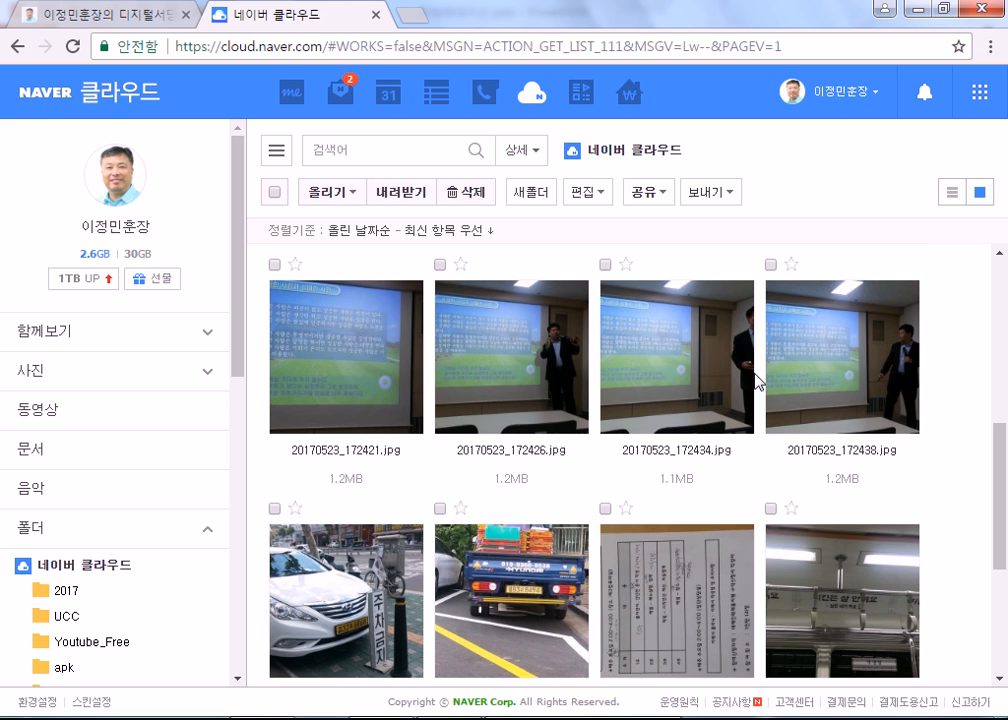
scroll(755, 376, down, 3)
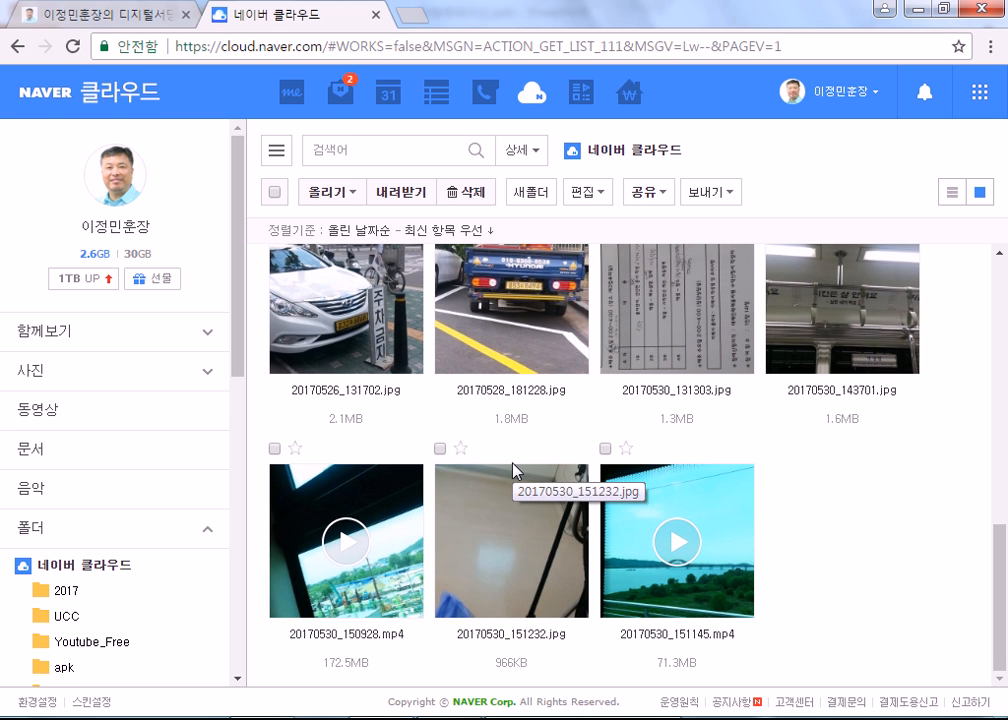
click(817, 335)
Step: Open the subway-car photo 20170530_143701.jpg in the full-screen viewer
scroll(820, 356, up, 5)
click(822, 363)
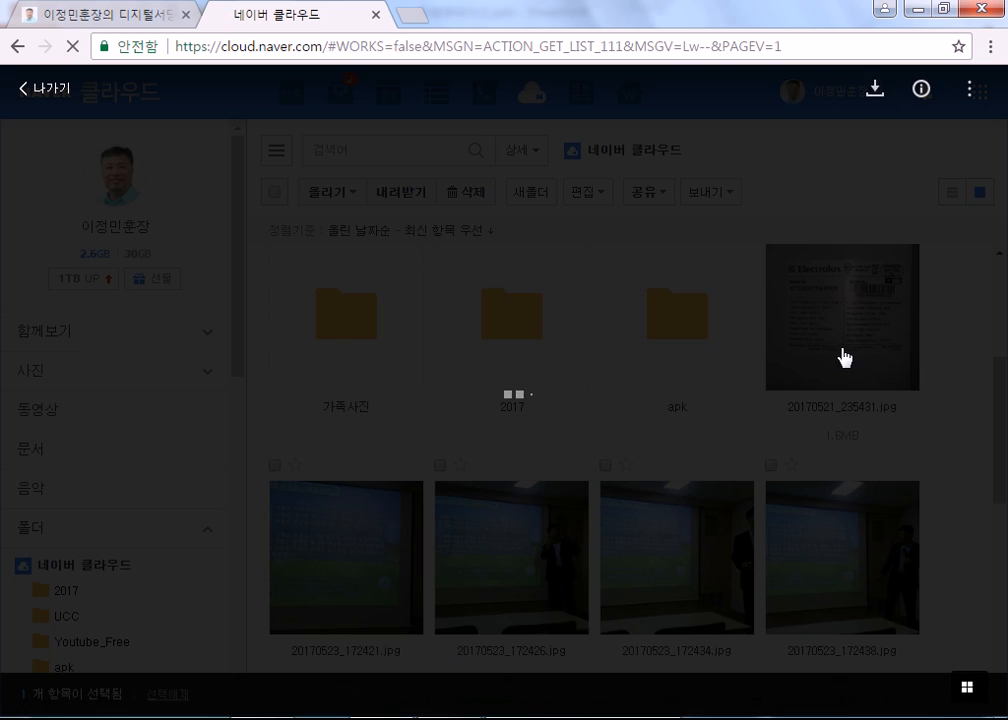
click(28, 88)
scroll(740, 528, down, 5)
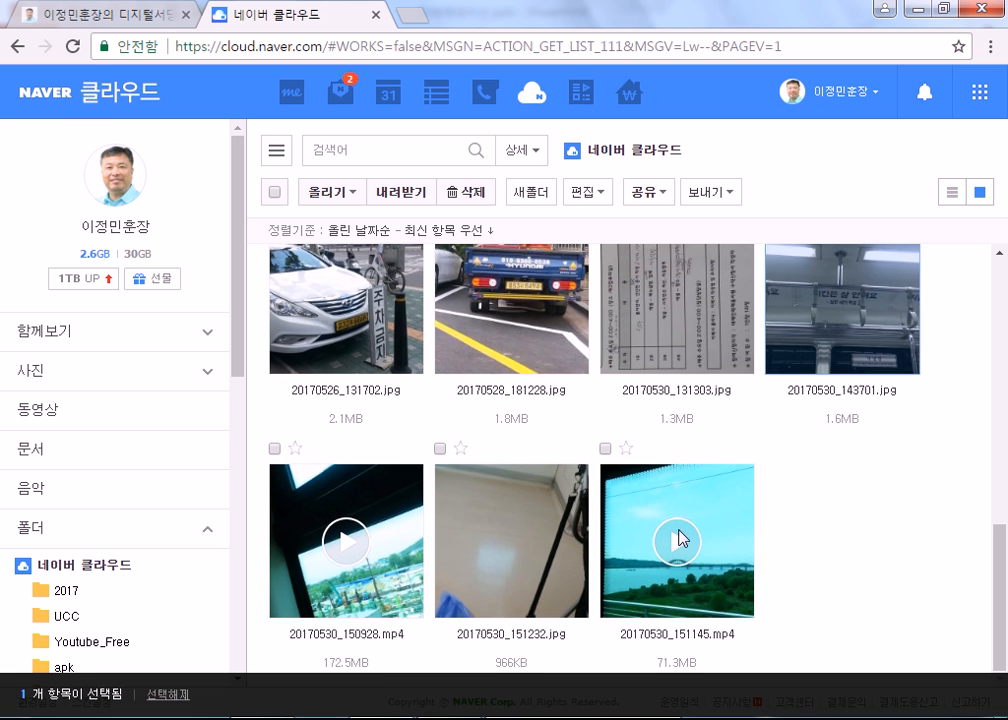
scroll(822, 380, up, 2)
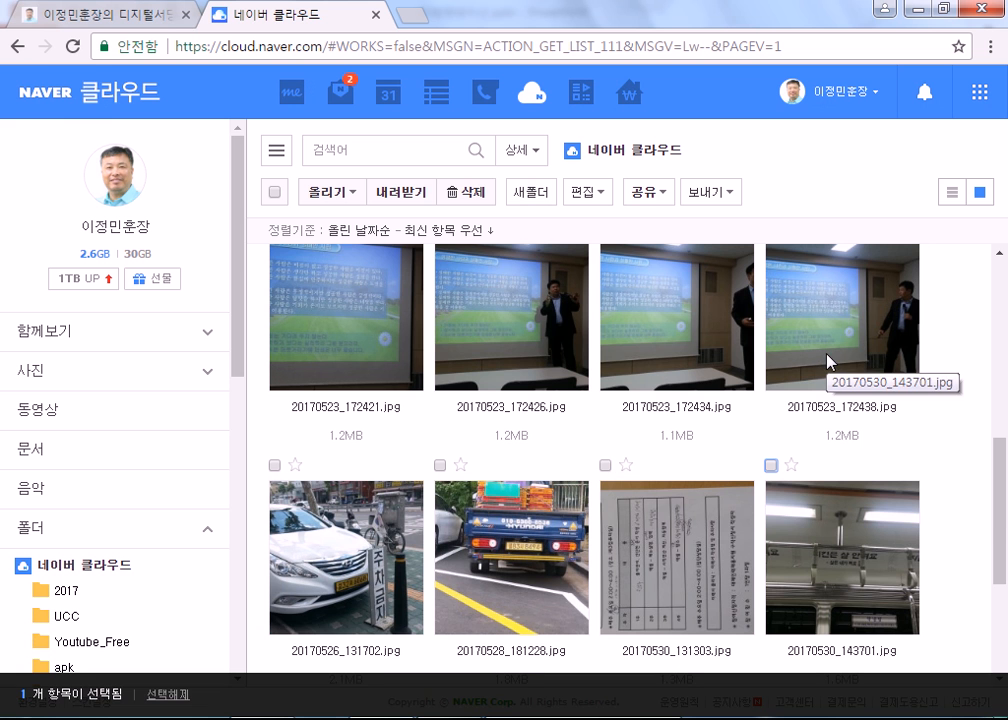
click(853, 564)
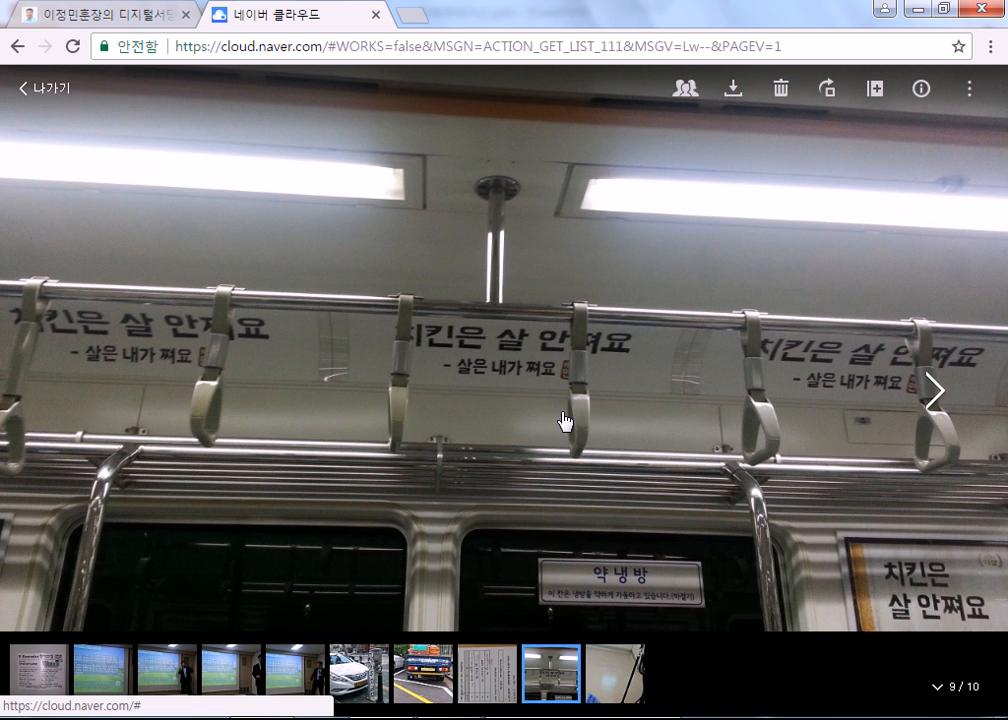
Step: Switch from the subway photo to the 20170523_172438.jpg lecture photo full-screen
click(46, 96)
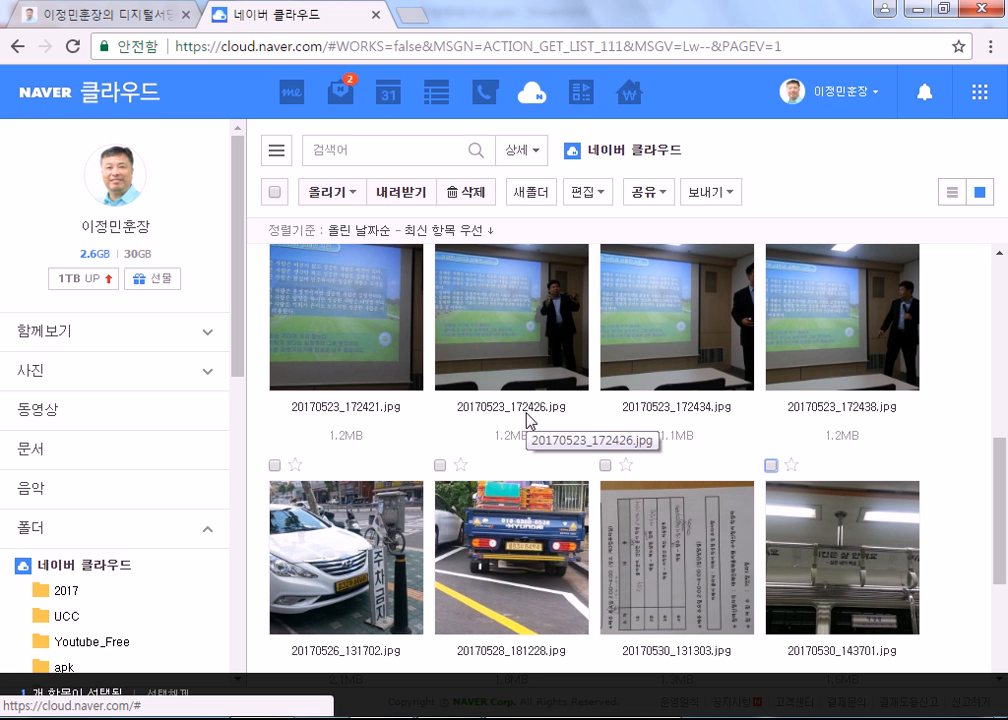
scroll(689, 443, down, 3)
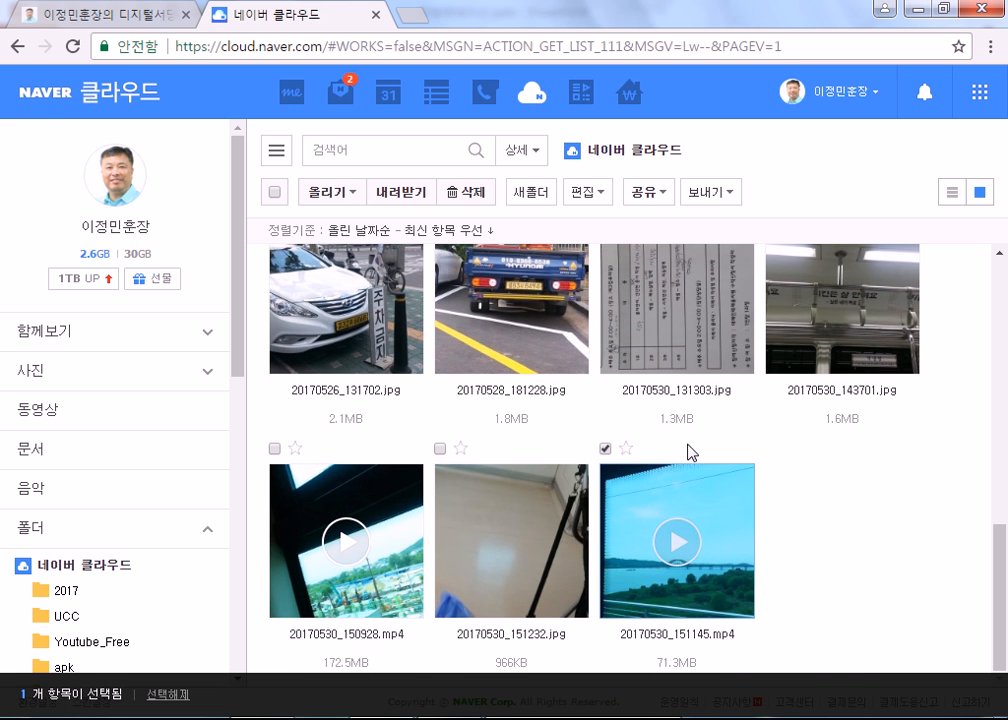
scroll(688, 446, up, 2)
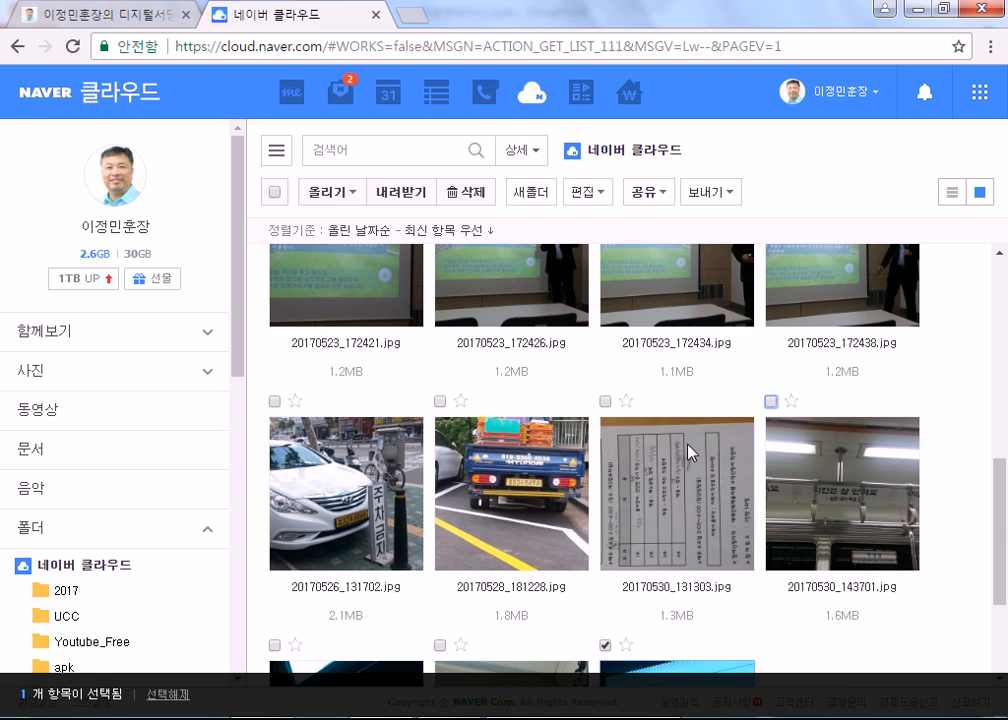
scroll(688, 452, up, 2)
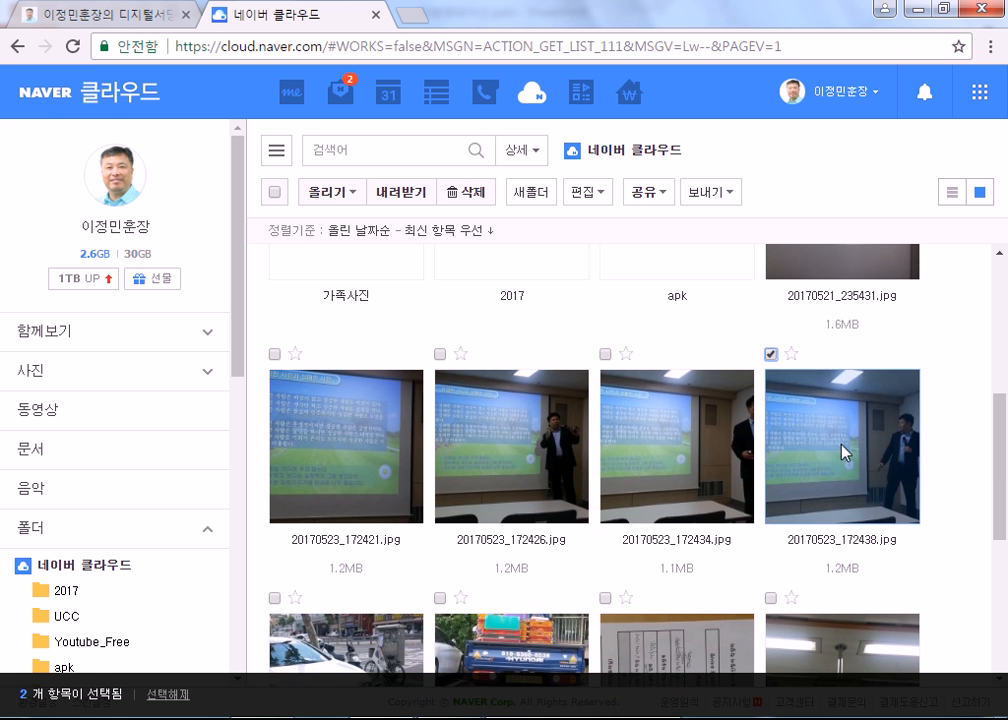
click(846, 452)
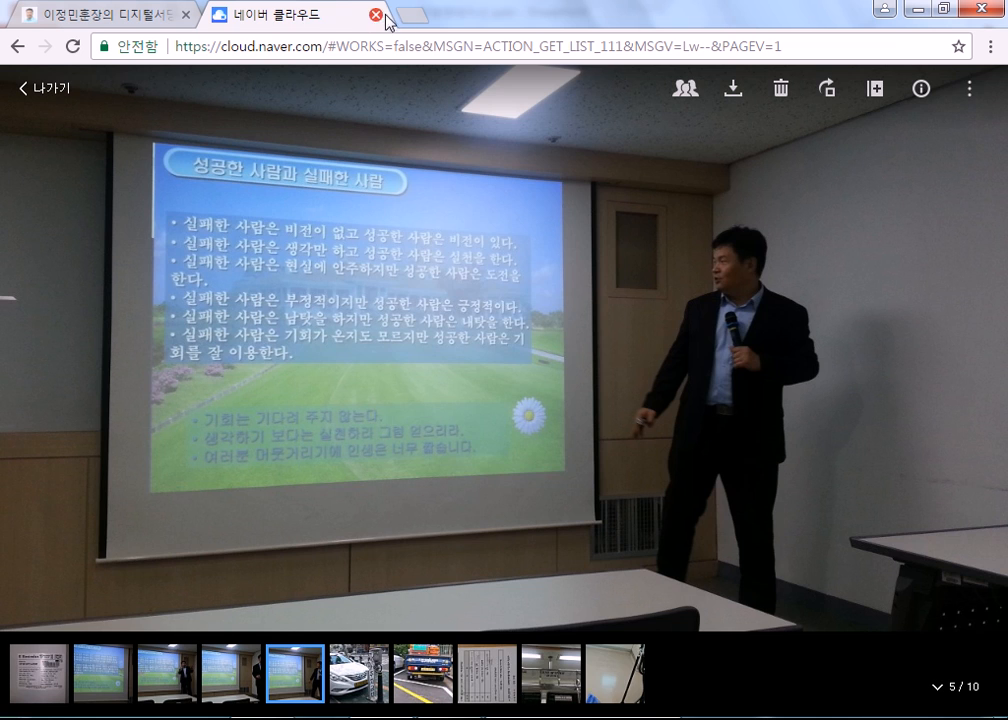
click(418, 27)
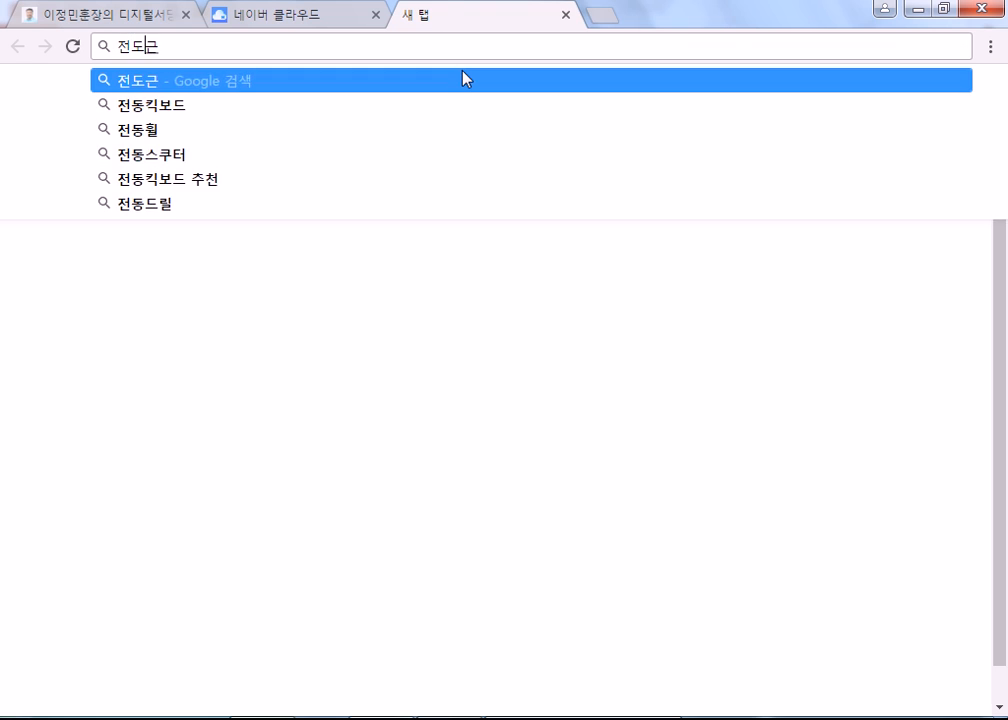
click(465, 79)
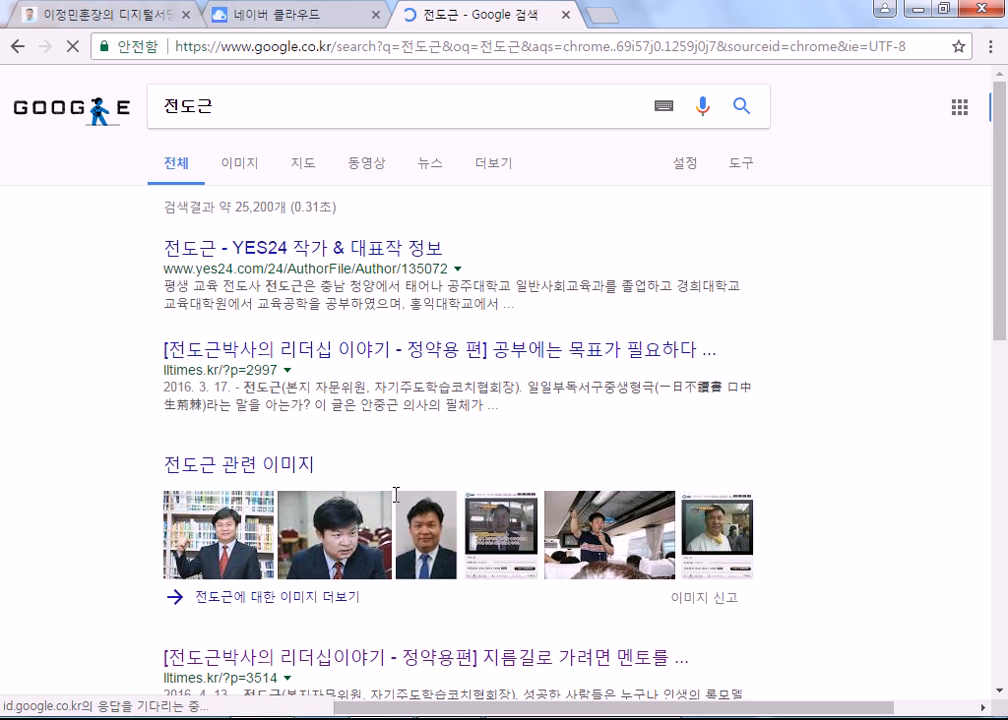
scroll(772, 429, down, 2)
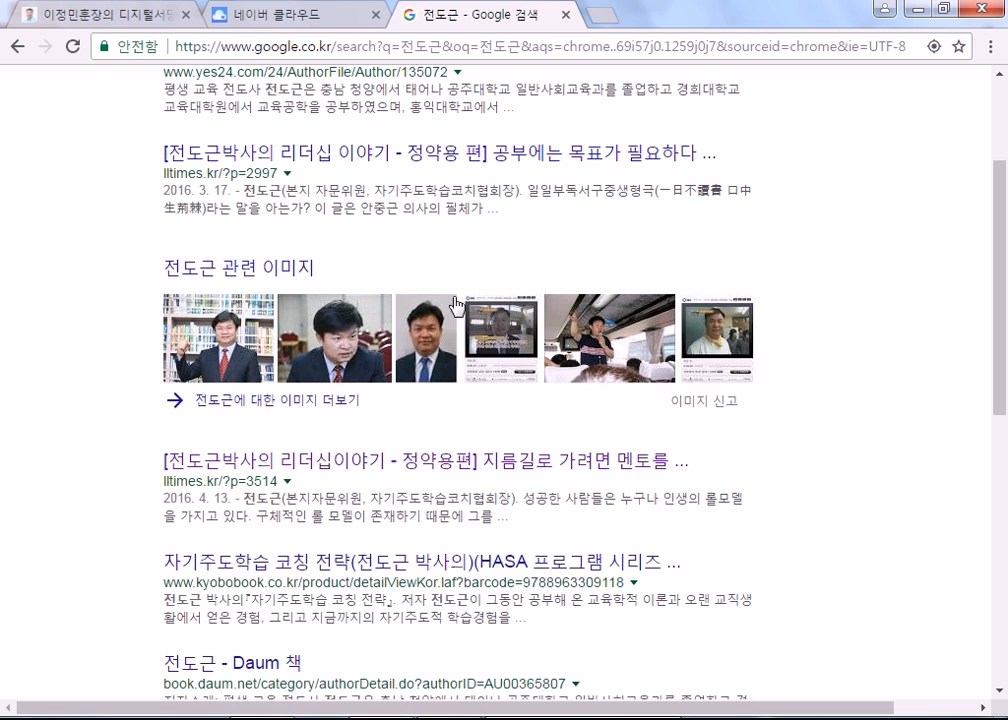
scroll(792, 477, down, 1)
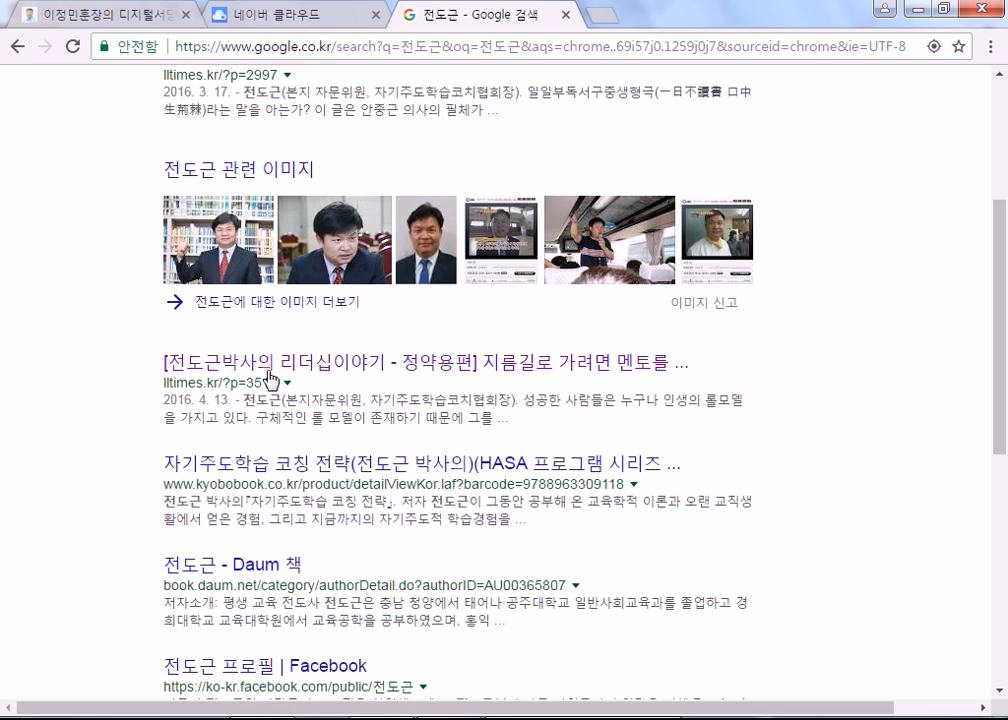
scroll(242, 470, down, 3)
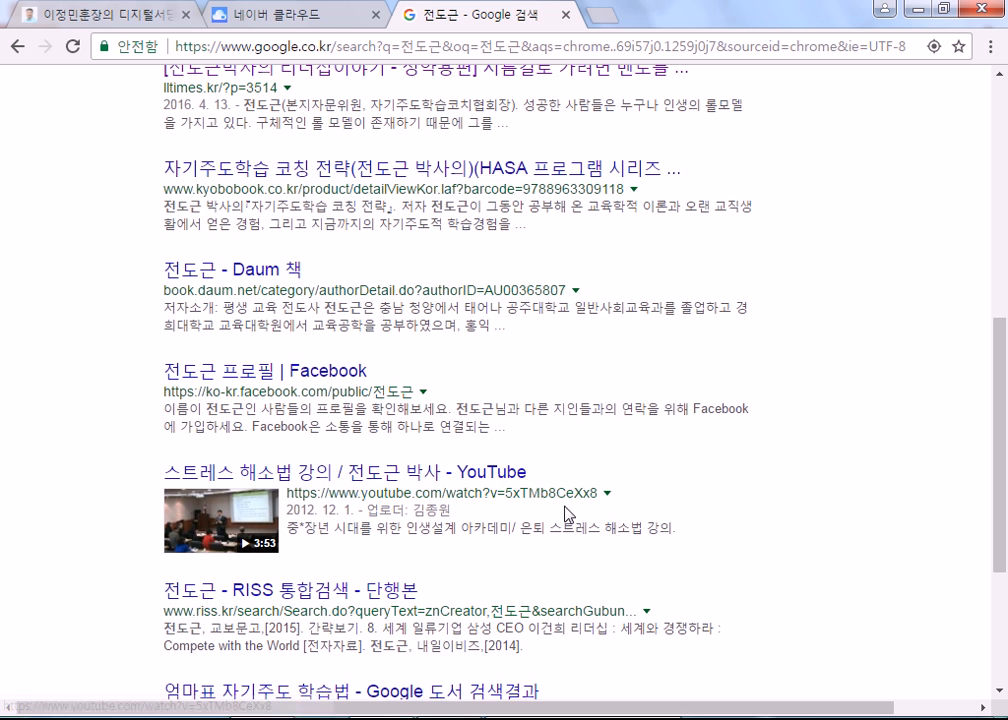
scroll(510, 525, up, 6)
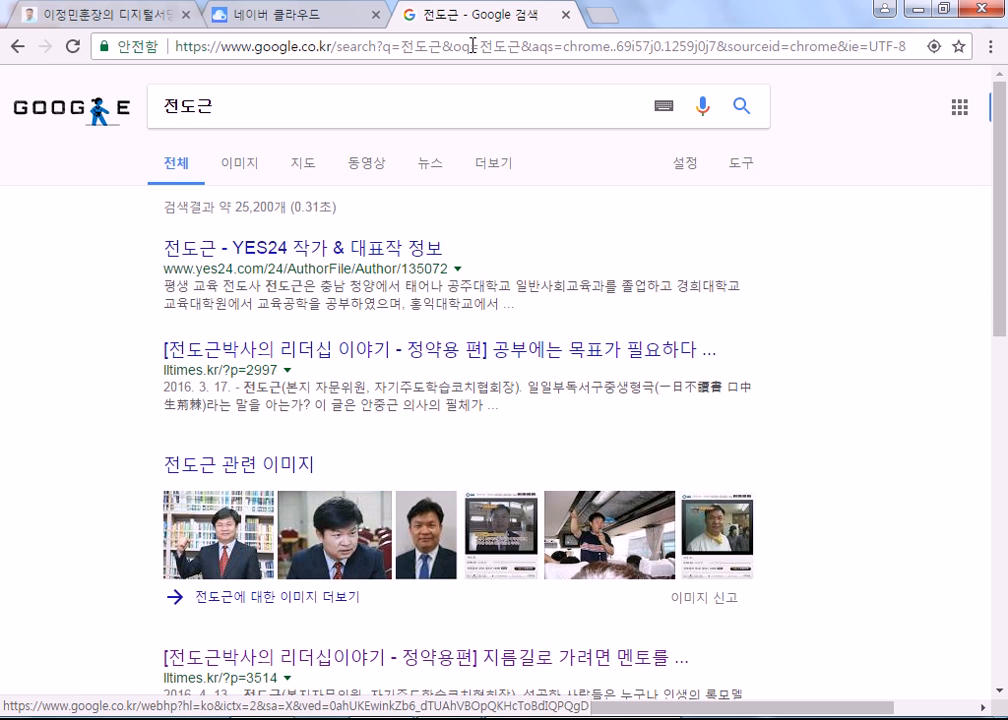
click(567, 16)
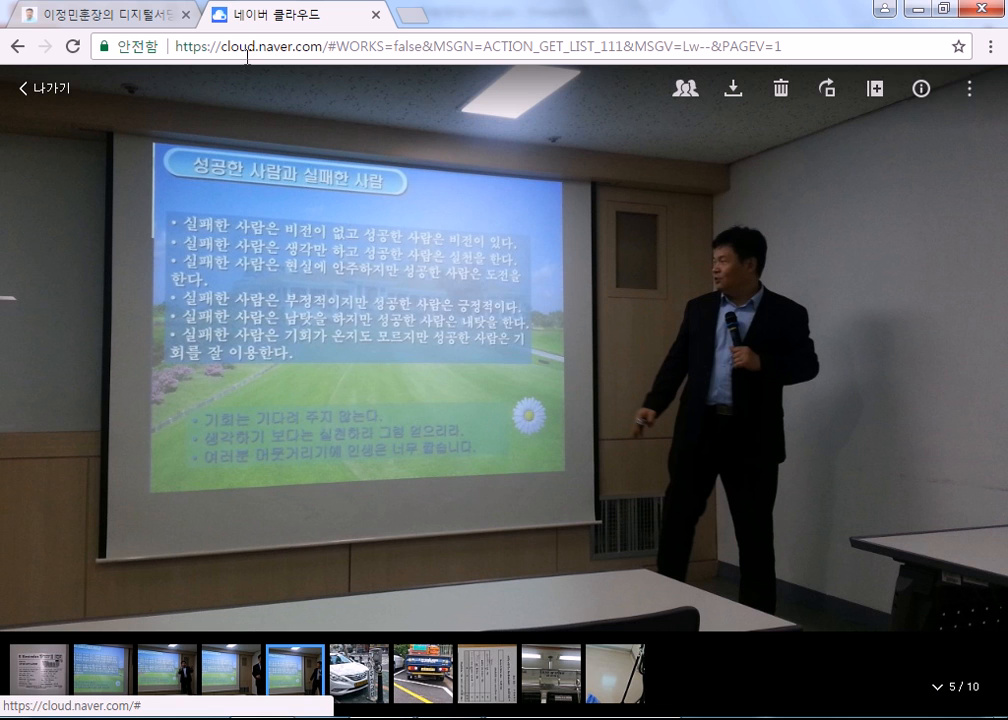
Step: Exit the photo viewer and scroll down to videos like 20170530_150928.mp4
click(33, 90)
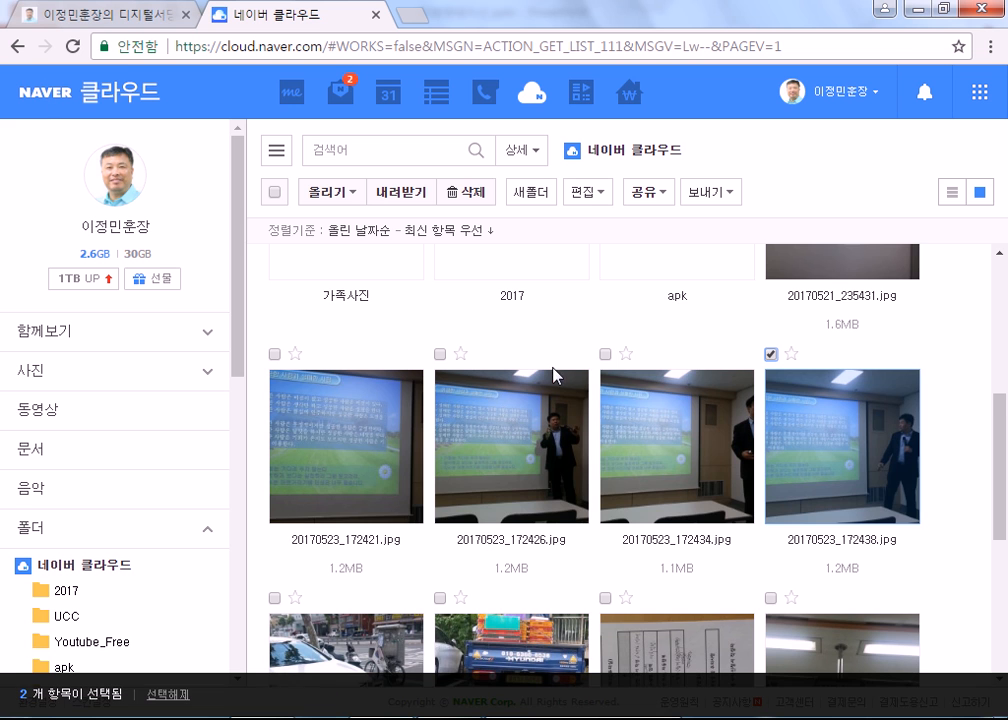
scroll(484, 413, down, 3)
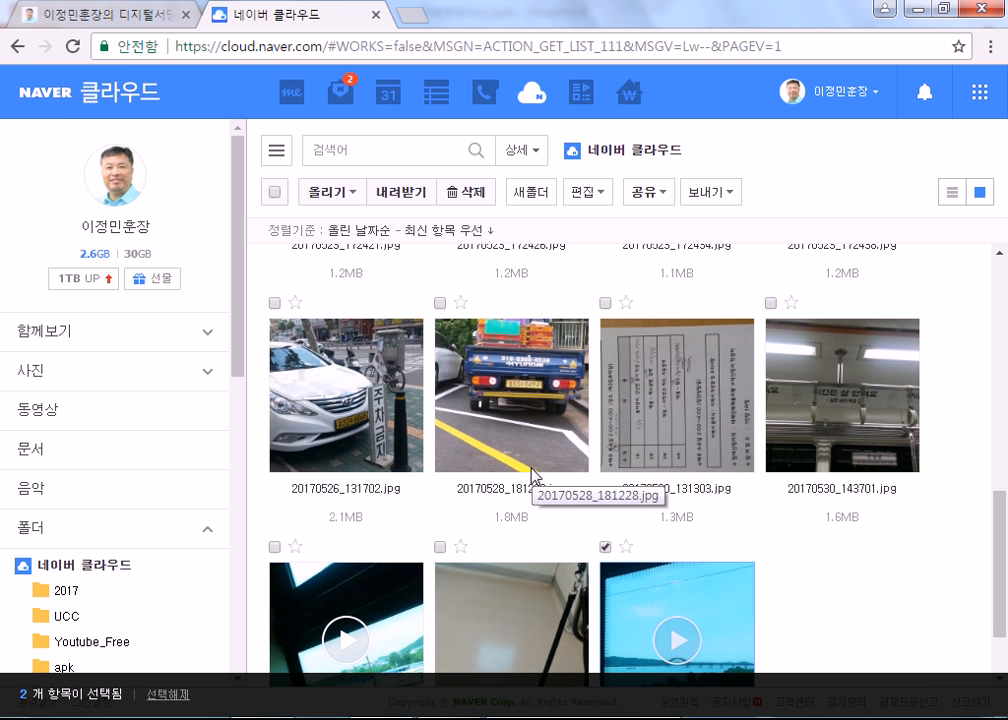
scroll(528, 470, down, 1)
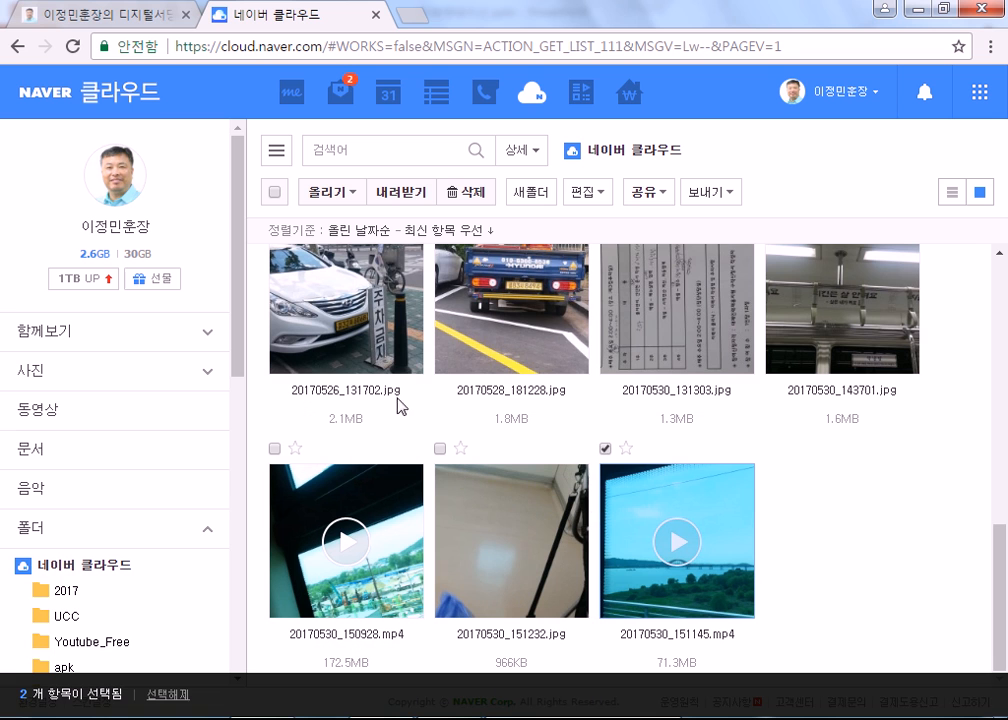
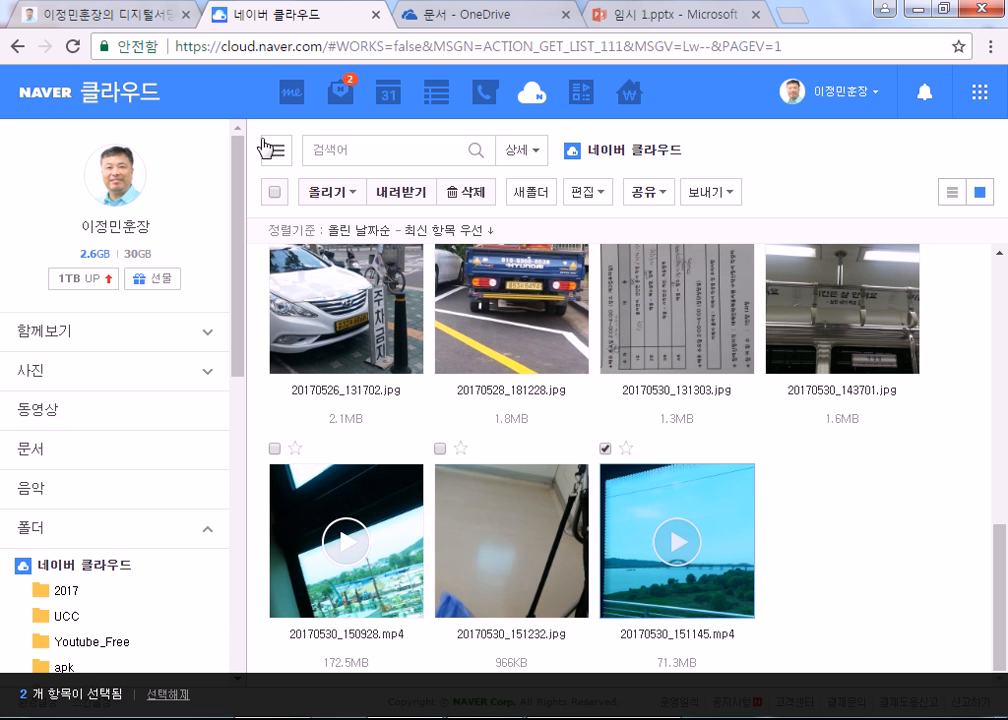
Step: Scroll through the root folder's photos and videos, newest uploads first, such as 20170530_151145.mp4
scroll(160, 382, down, 2)
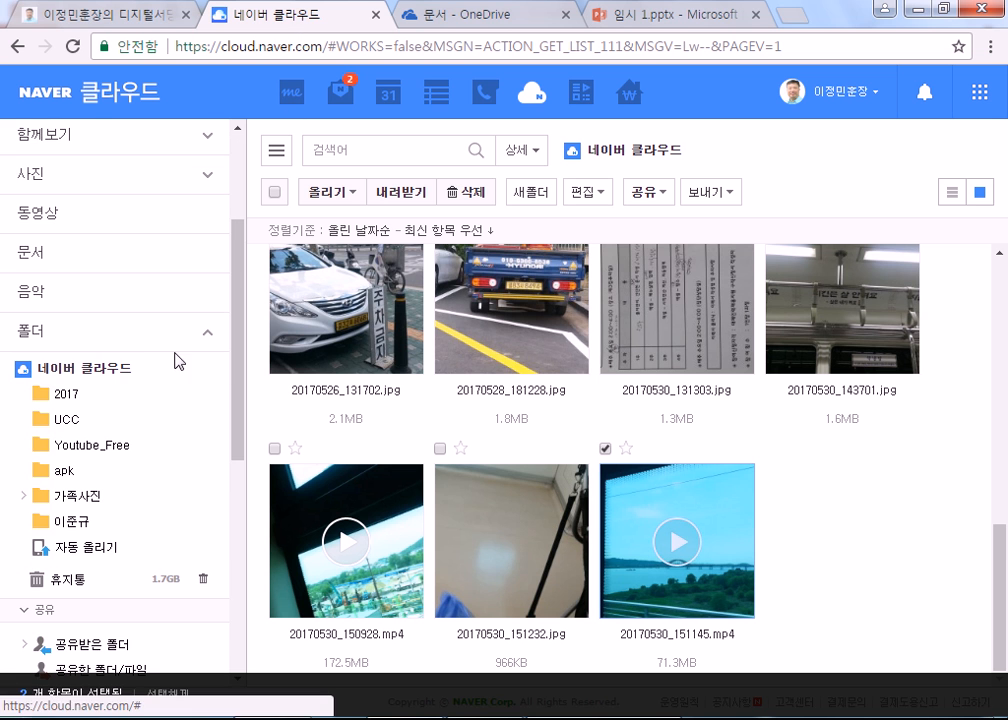
scroll(152, 388, down, 3)
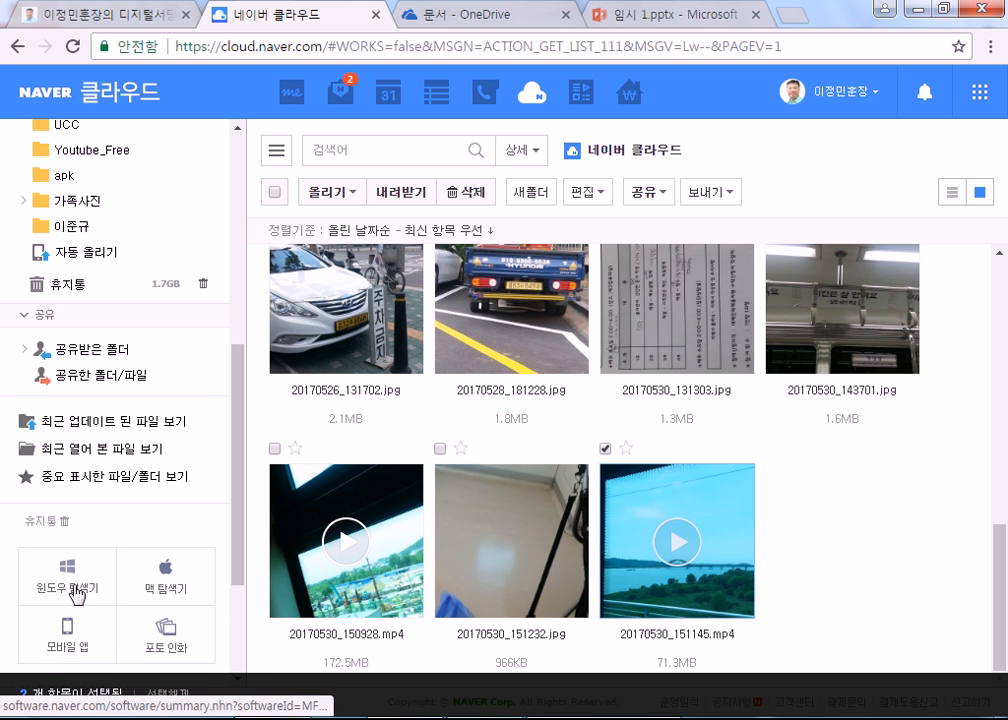
scroll(70, 366, up, 2)
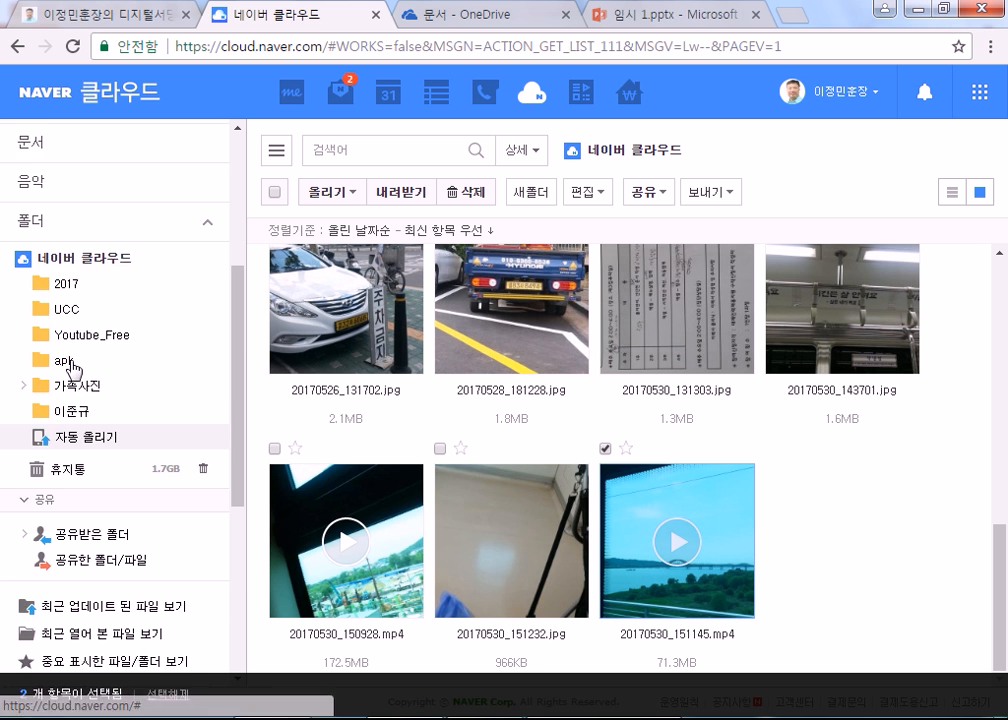
scroll(73, 368, up, 3)
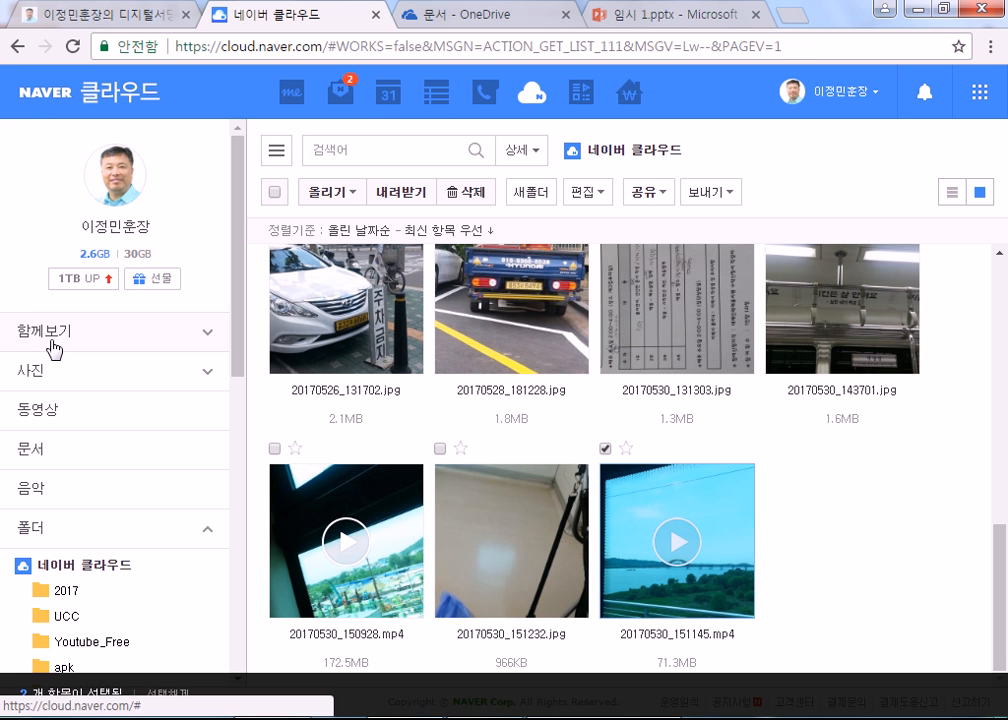
Step: Filter to Documents to list 토익수험표.pdf and 2017 Calendar.pdf, and collapse the folder tree
click(31, 450)
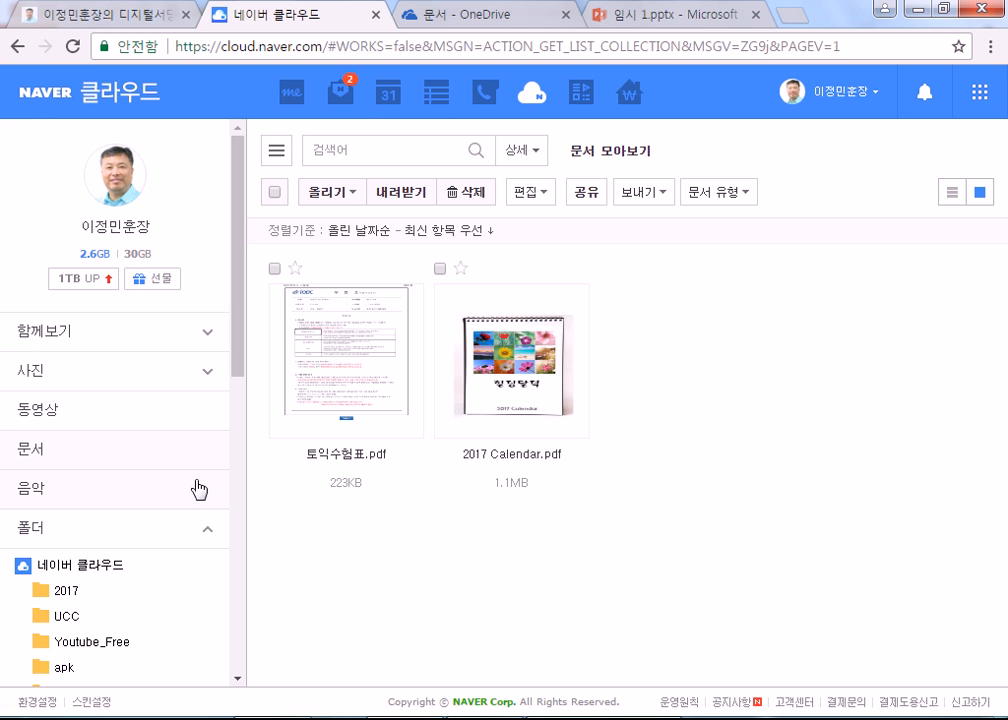
click(204, 533)
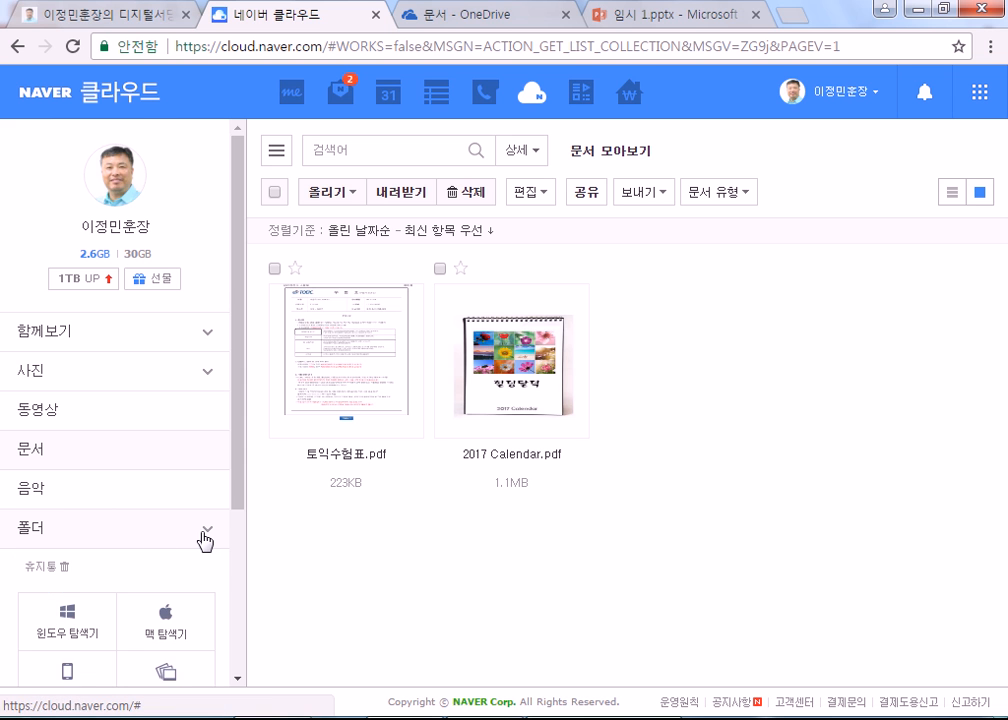
scroll(204, 540, down, 3)
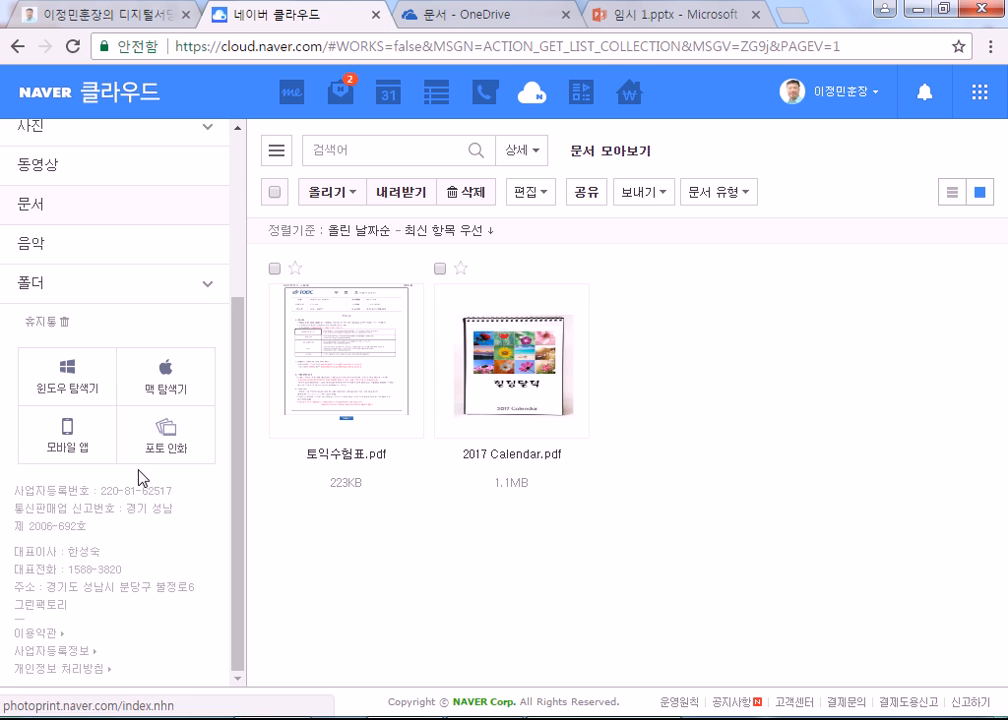
scroll(140, 477, up, 3)
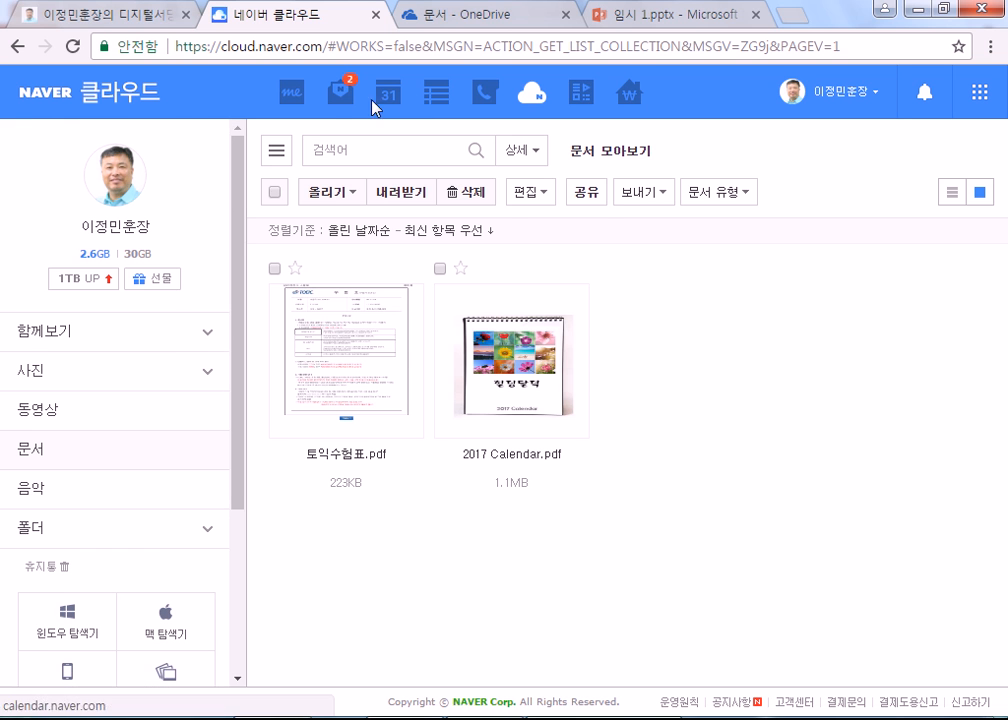
Step: Create a blank Naver Form in Naver Office, then return to the first tab's link portal
click(587, 100)
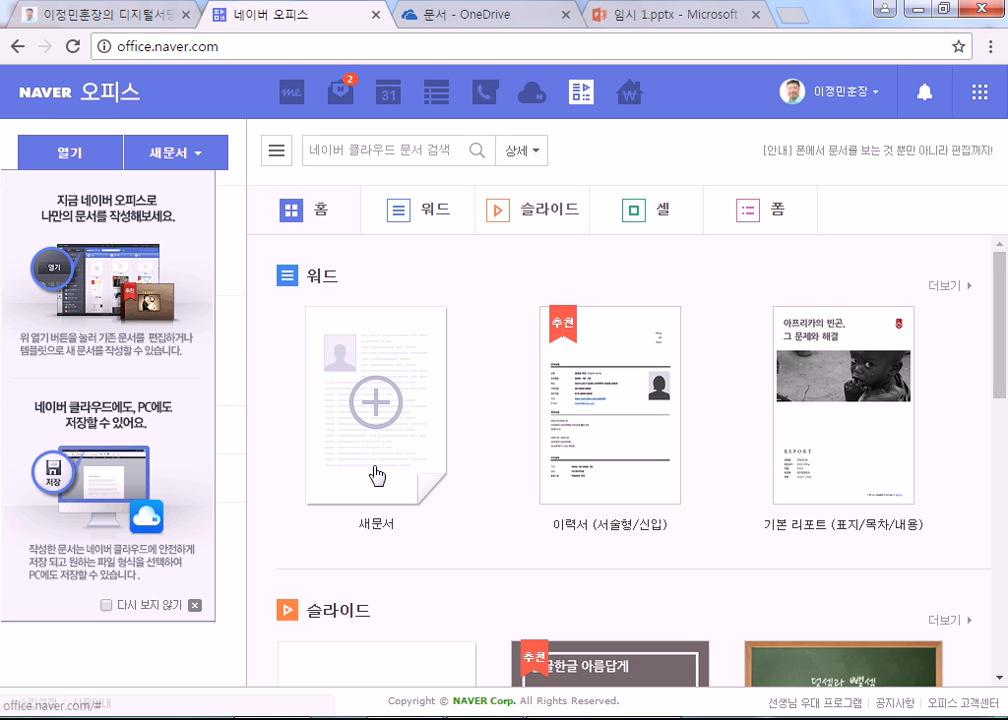
click(196, 156)
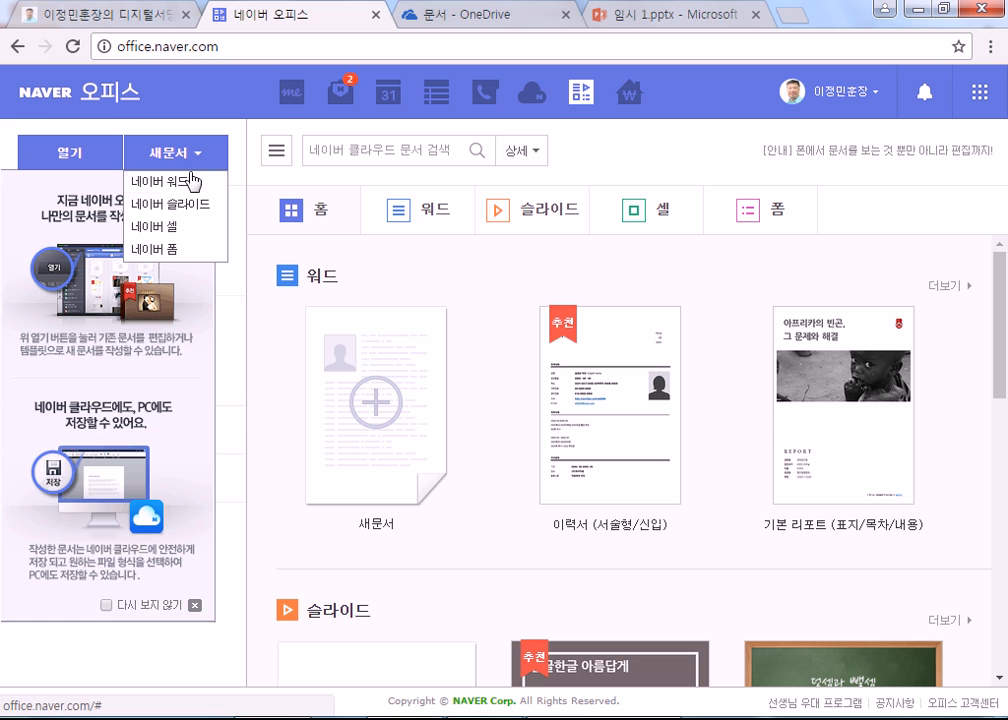
click(180, 258)
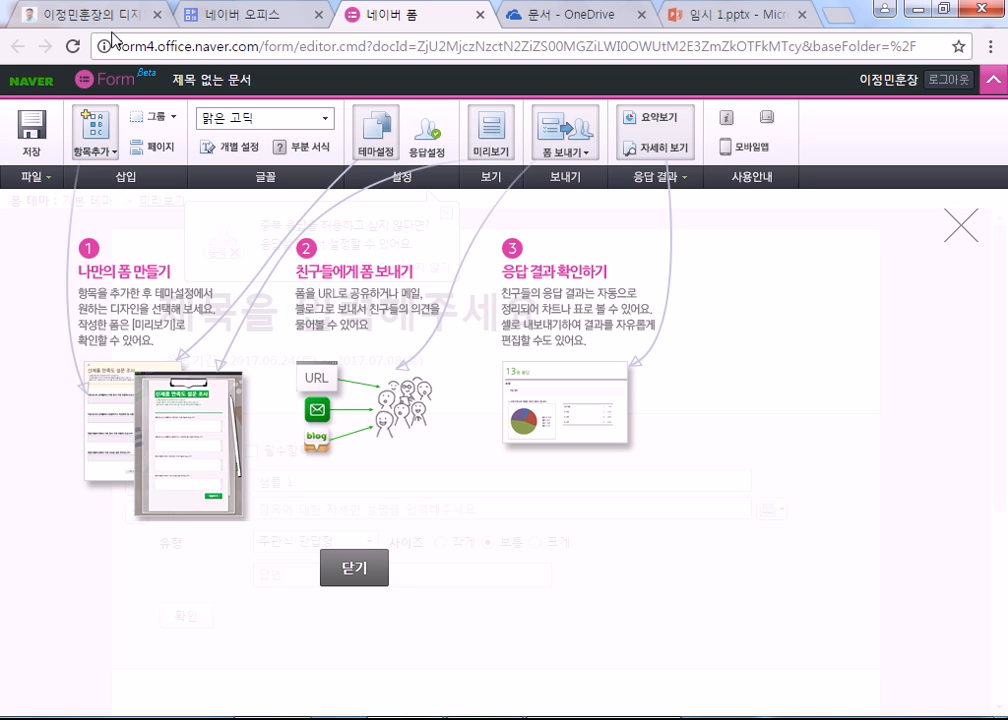
click(74, 16)
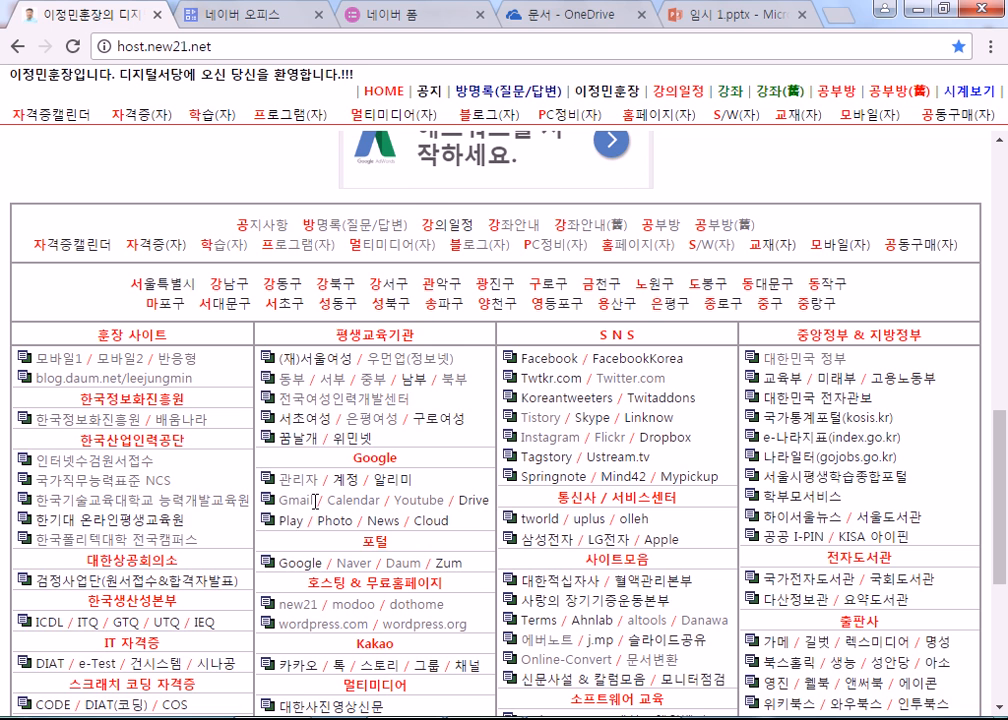
Step: Open Google from the portal's links and sign in with the account password
click(287, 563)
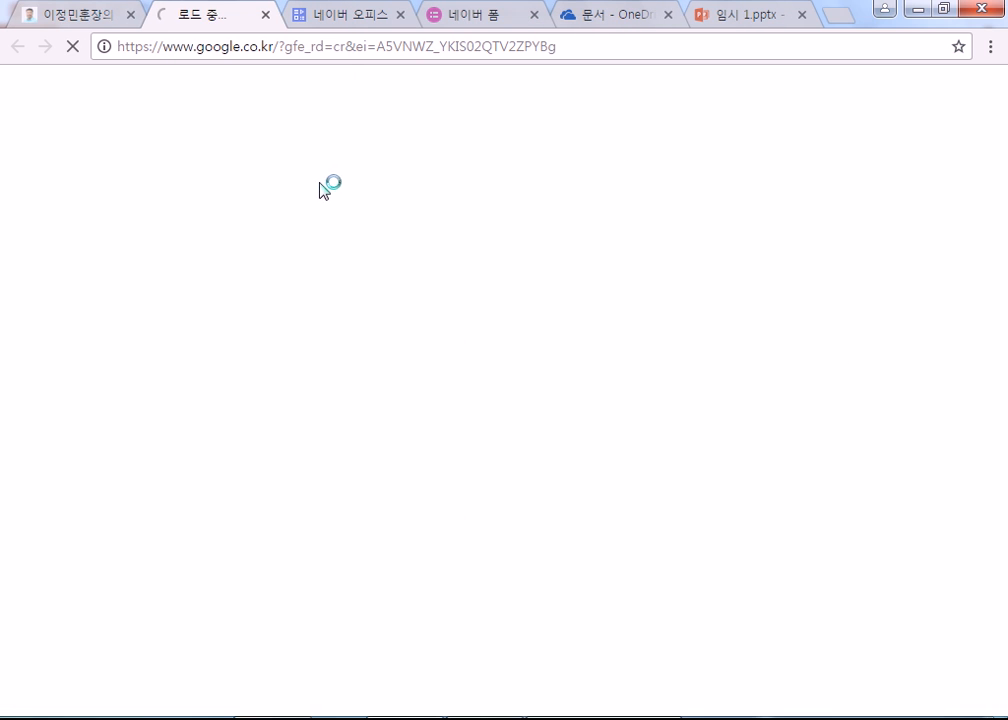
click(958, 96)
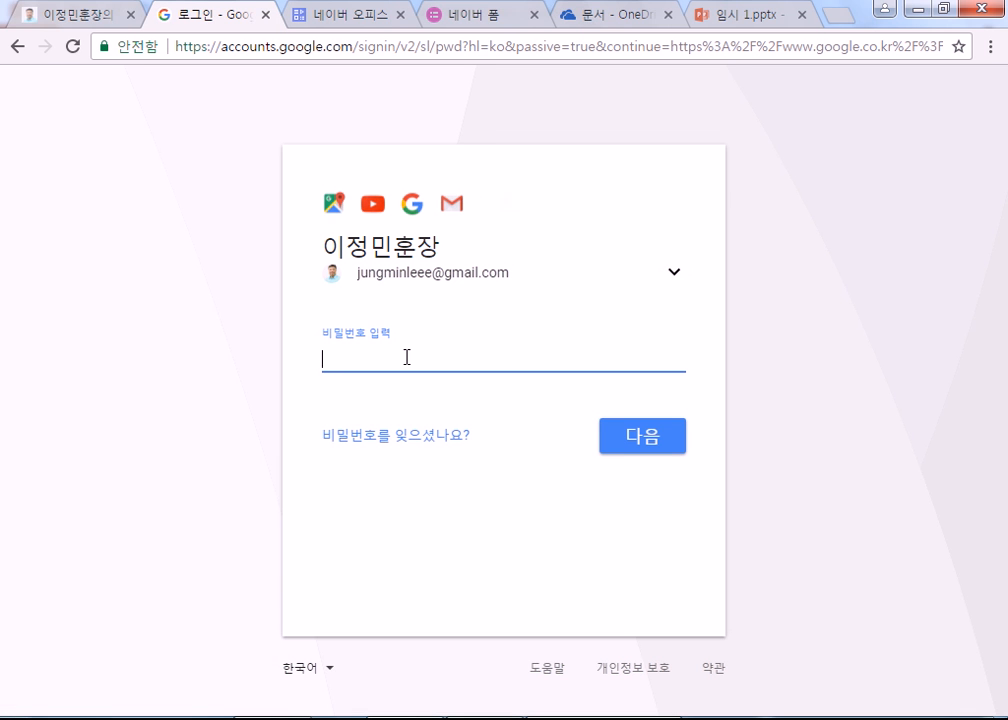
text(******)
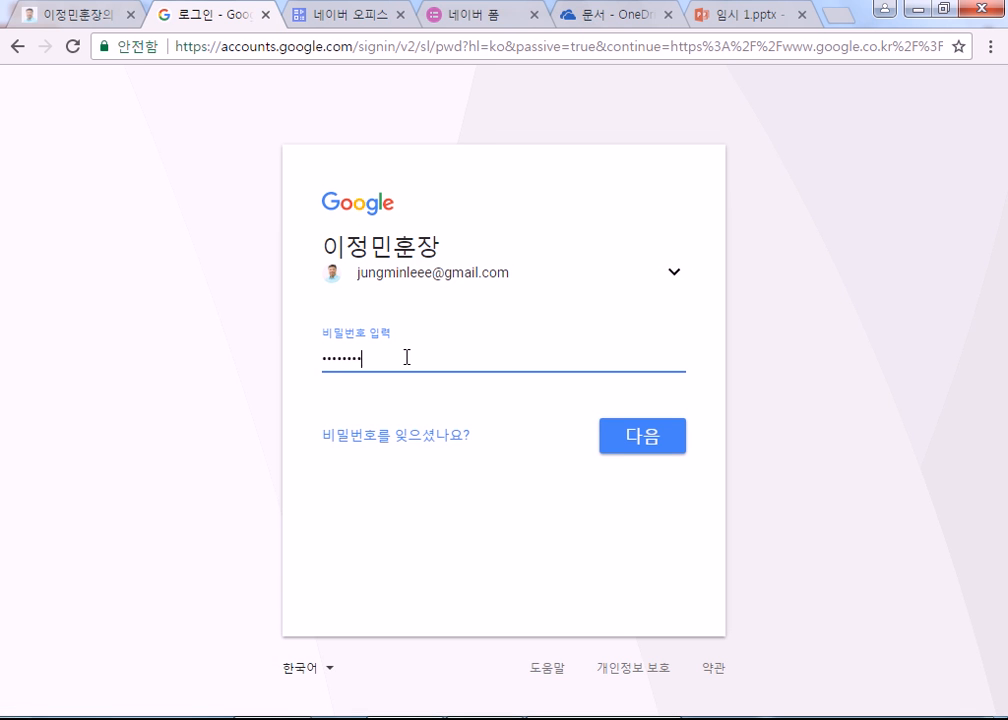
text(********)
key(Return)
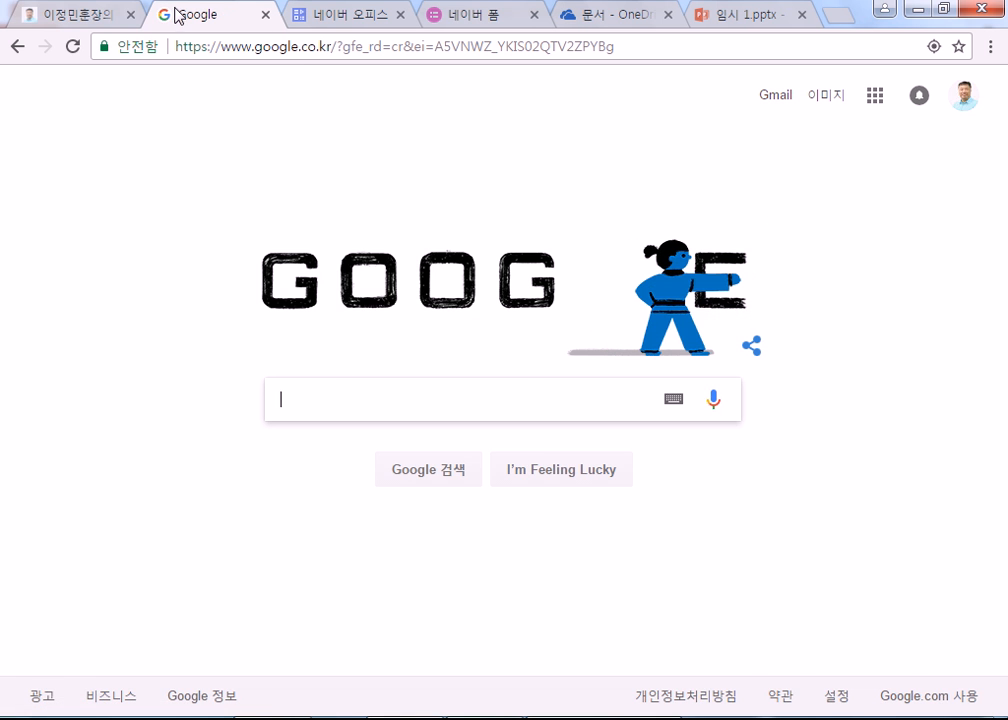
Step: Open the 2017 Muju World Taekwondo Championships doodle on Google's homepage
click(105, 15)
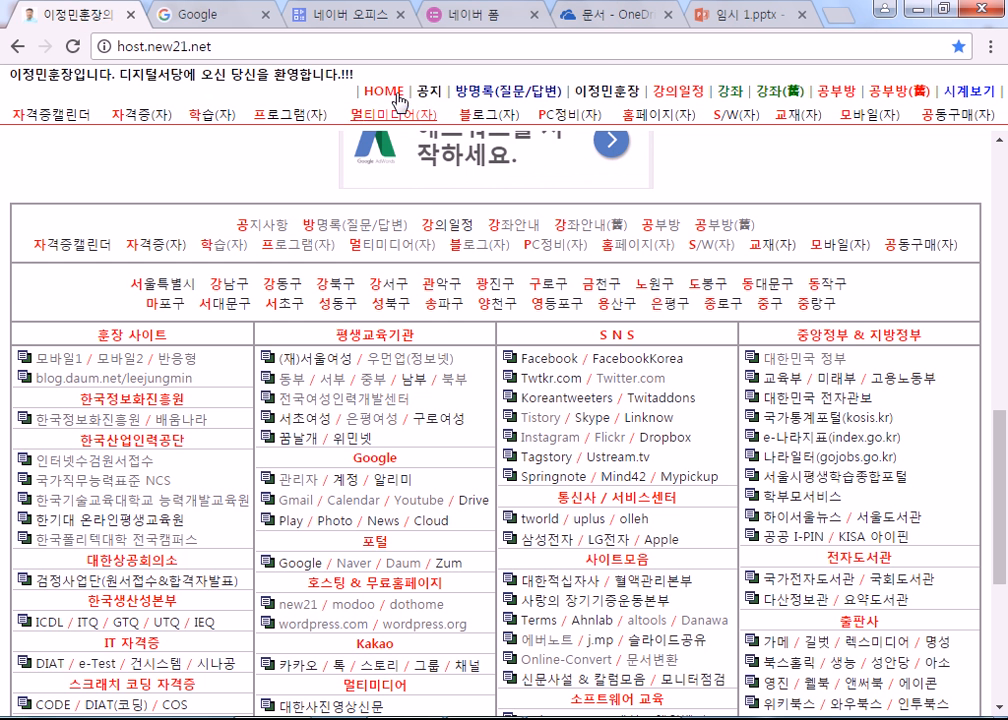
click(194, 15)
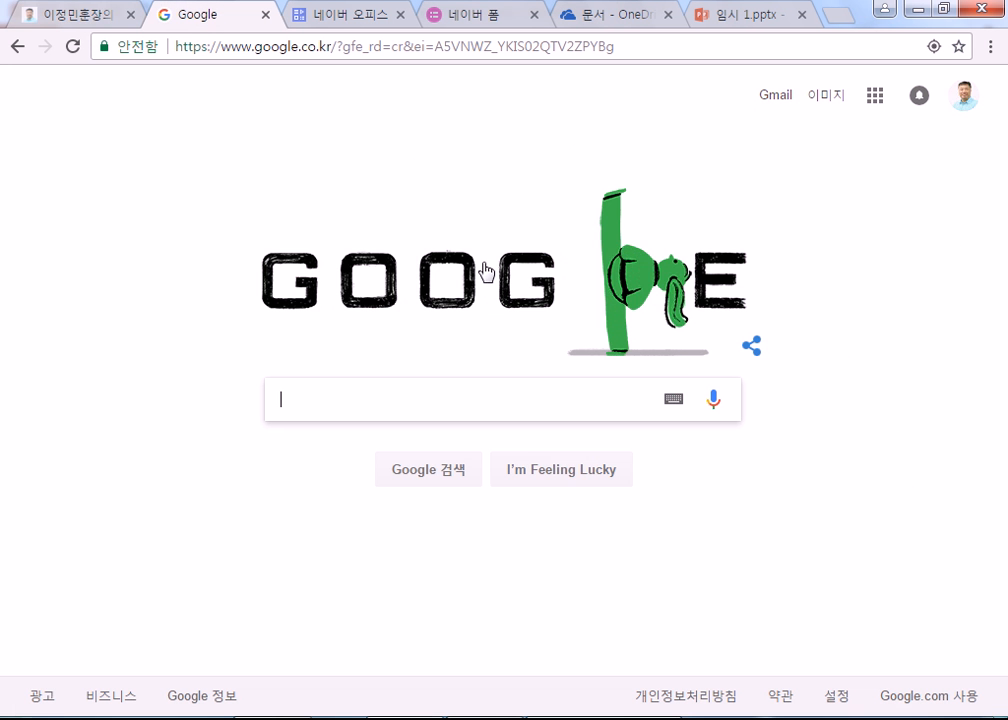
click(548, 278)
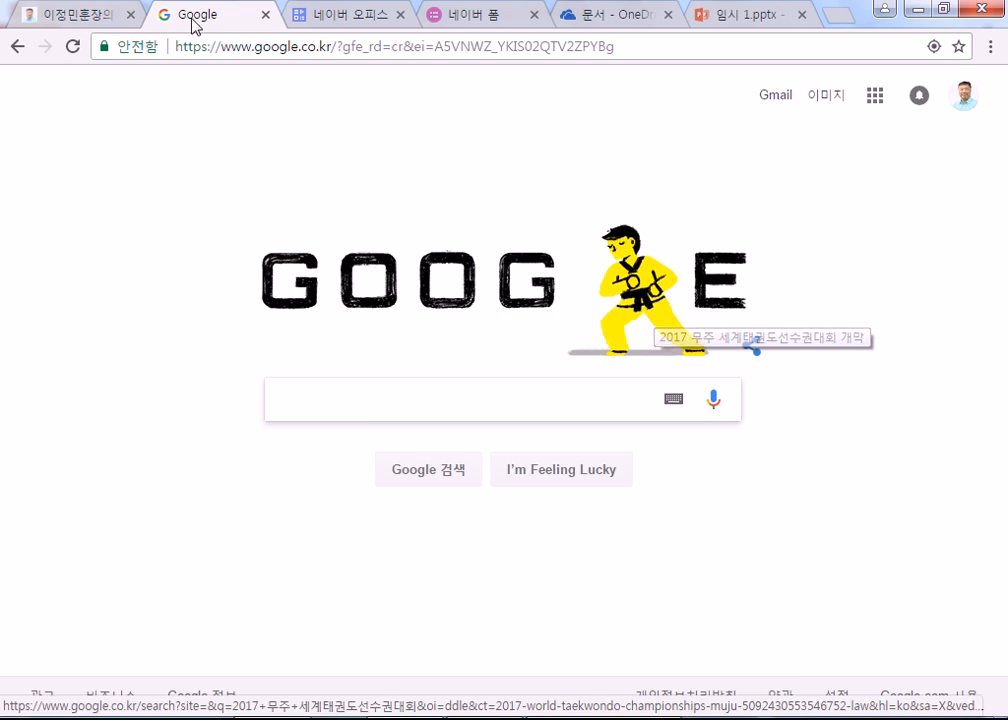
Step: Open Google Drive in a new tab from the portal and close the Google search tab
click(78, 20)
scroll(417, 418, down, 2)
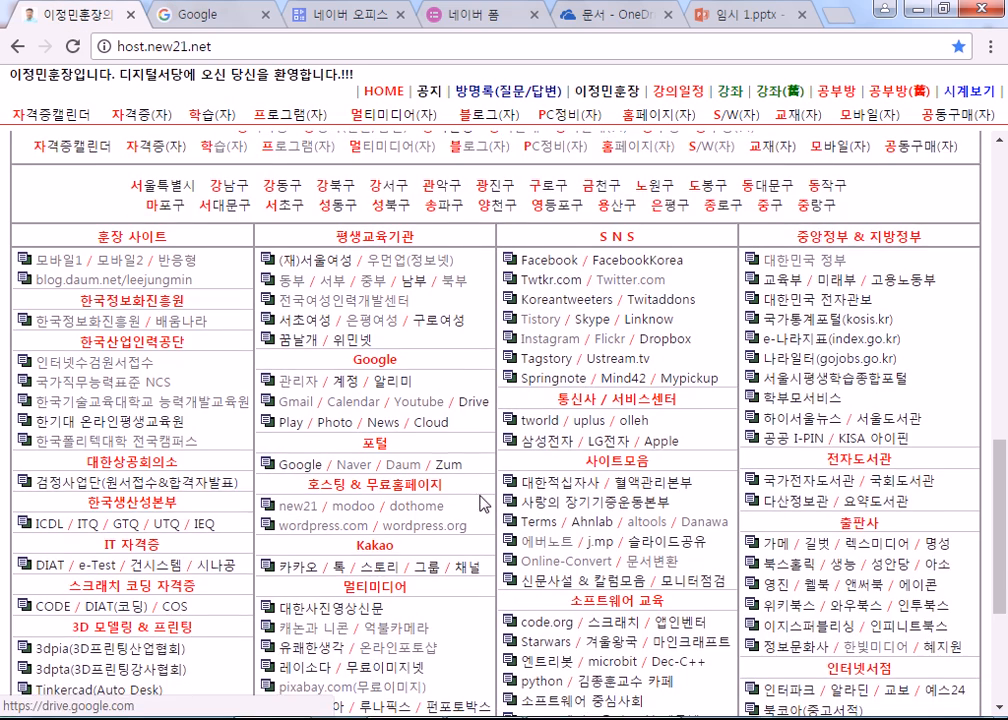
scroll(417, 418, down, 1)
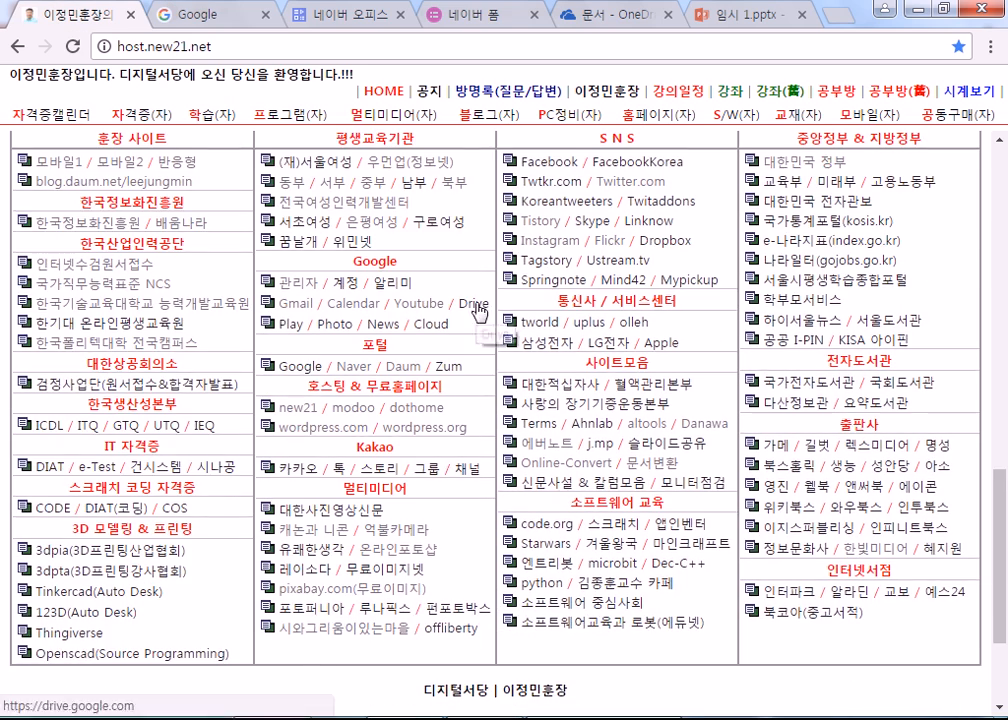
click(476, 311)
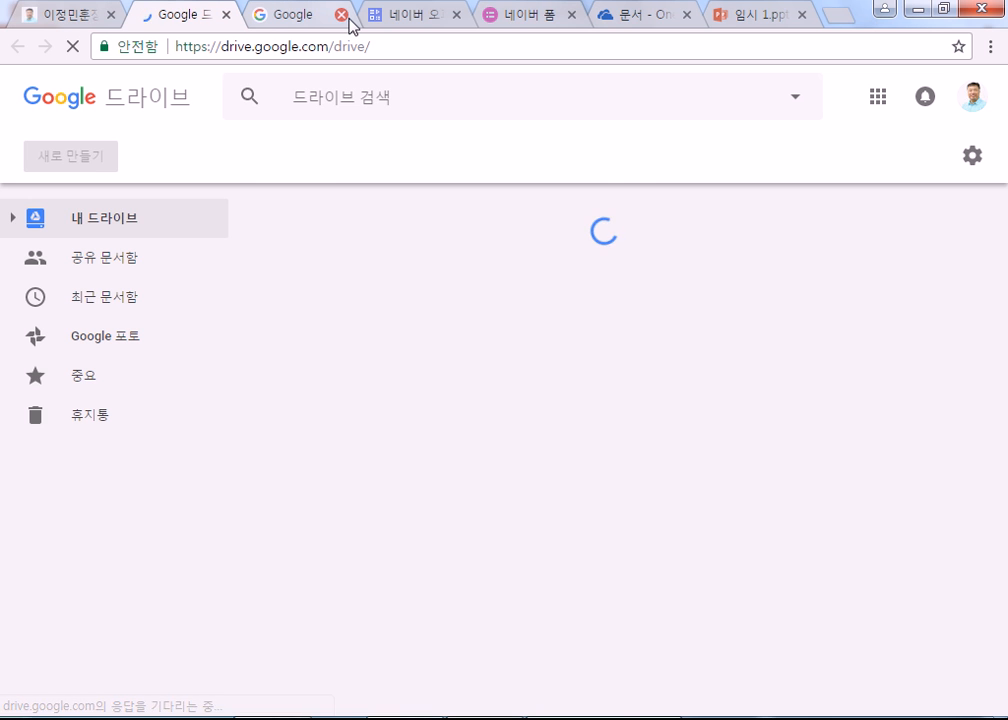
click(342, 15)
click(80, 16)
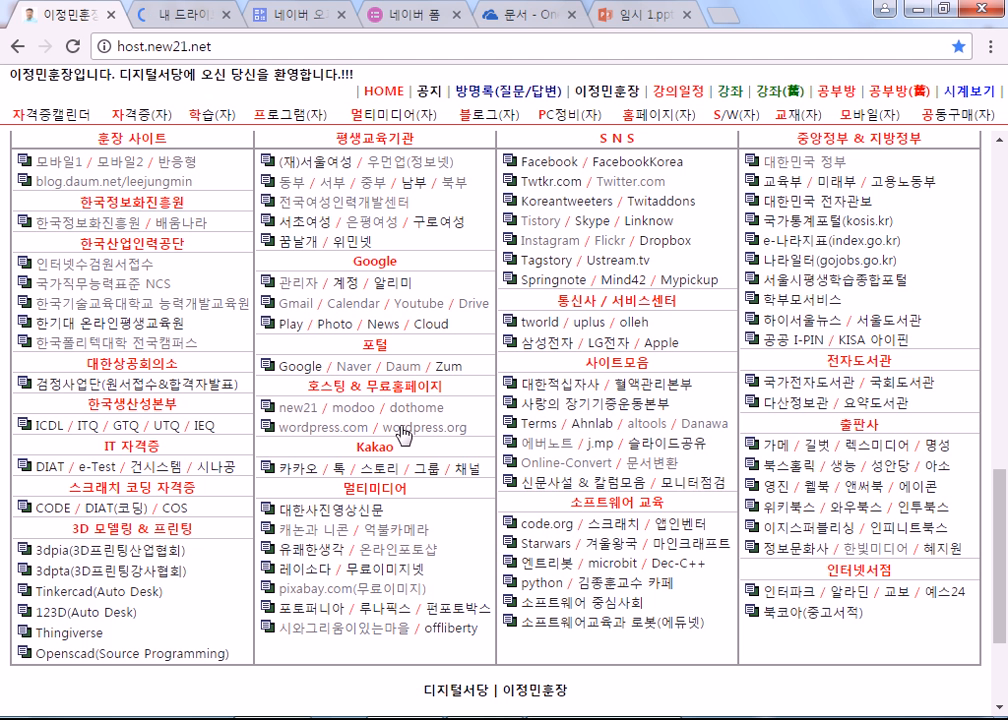
Step: Open Google Cloud Platform from the portal, close it, and go to the Drive tab
click(432, 324)
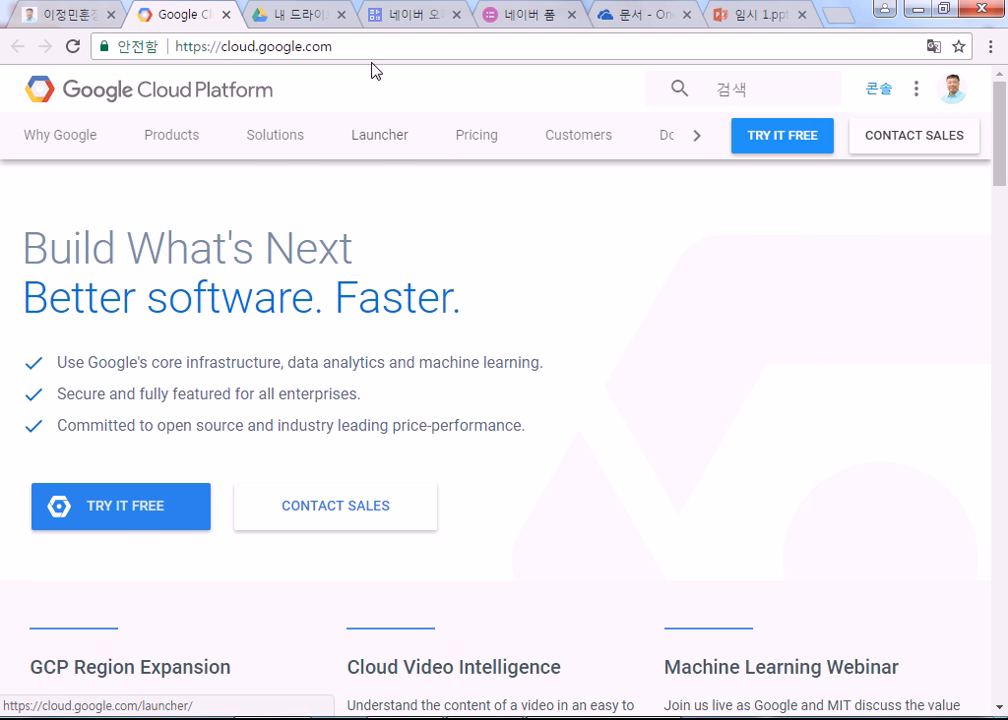
click(226, 15)
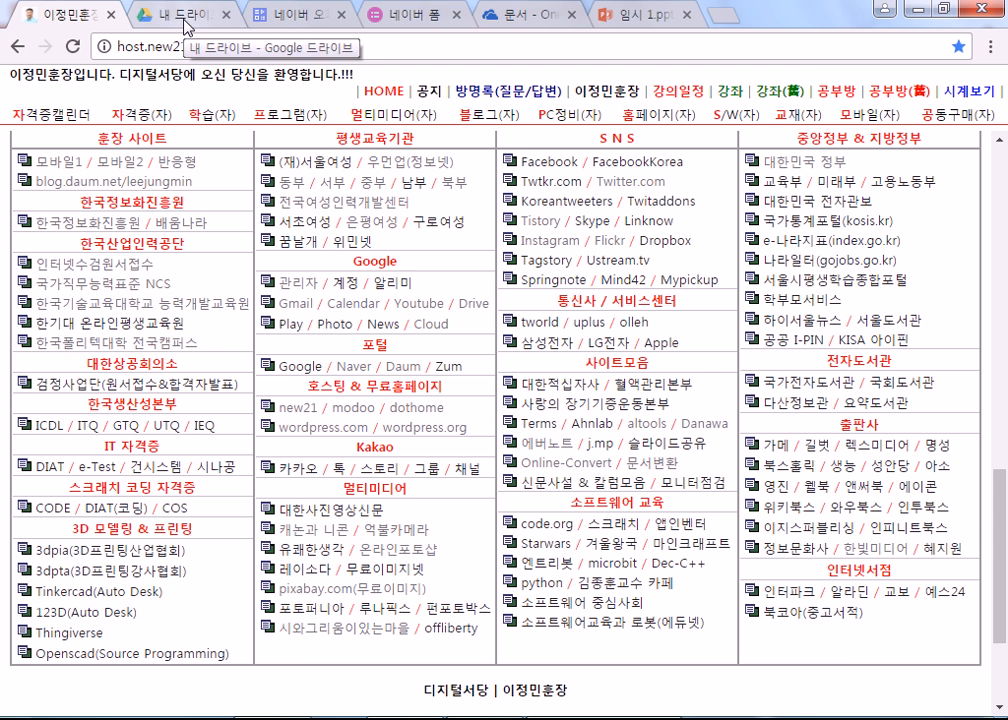
click(157, 18)
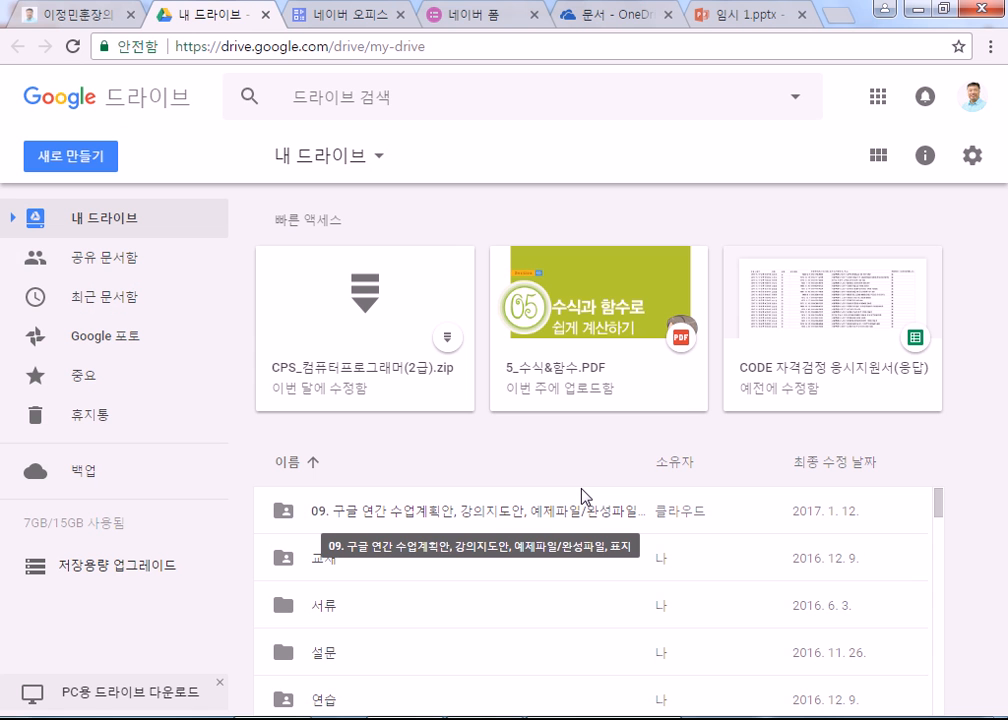
Step: Open the 설문 folder and its 수강생 설문(2015년 4사분기) form
scroll(583, 496, down, 10)
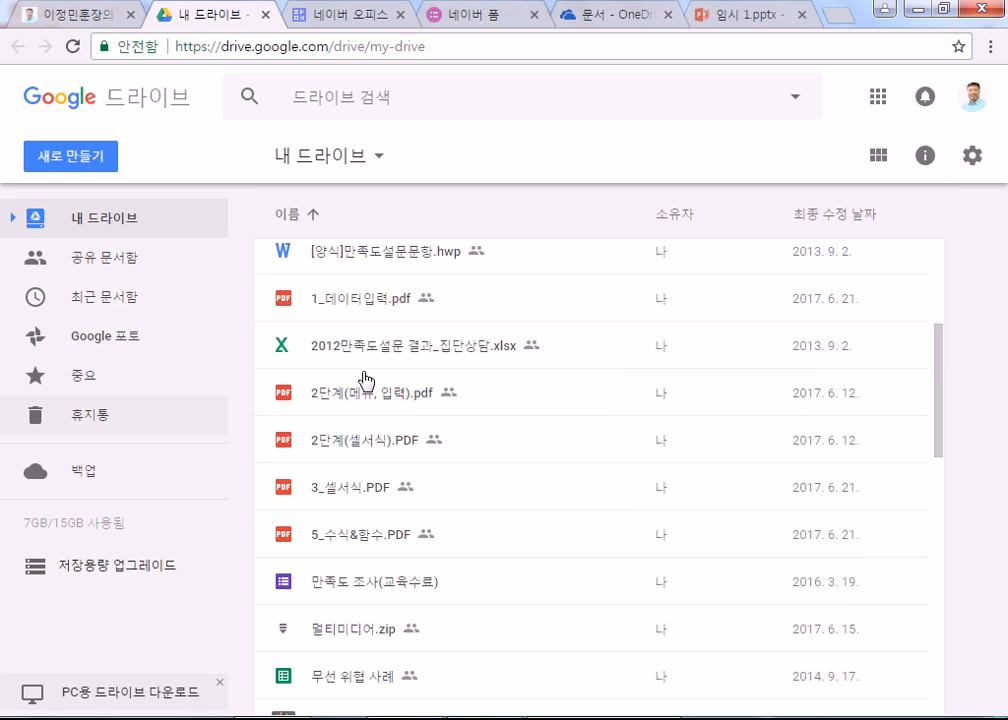
scroll(363, 378, up, 10)
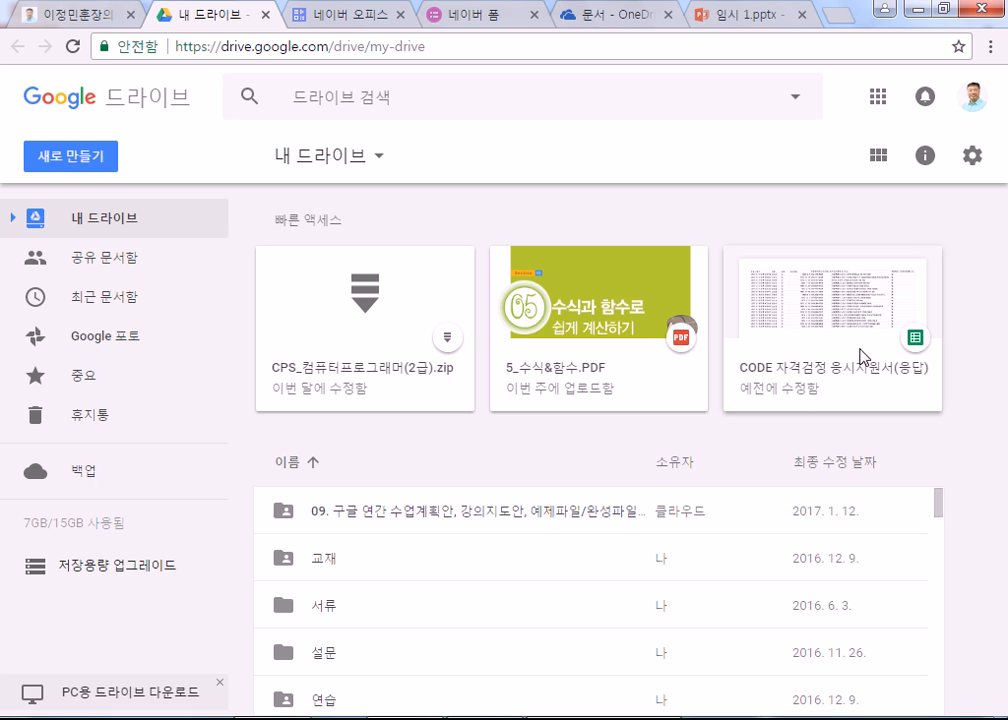
scroll(850, 500, down, 1)
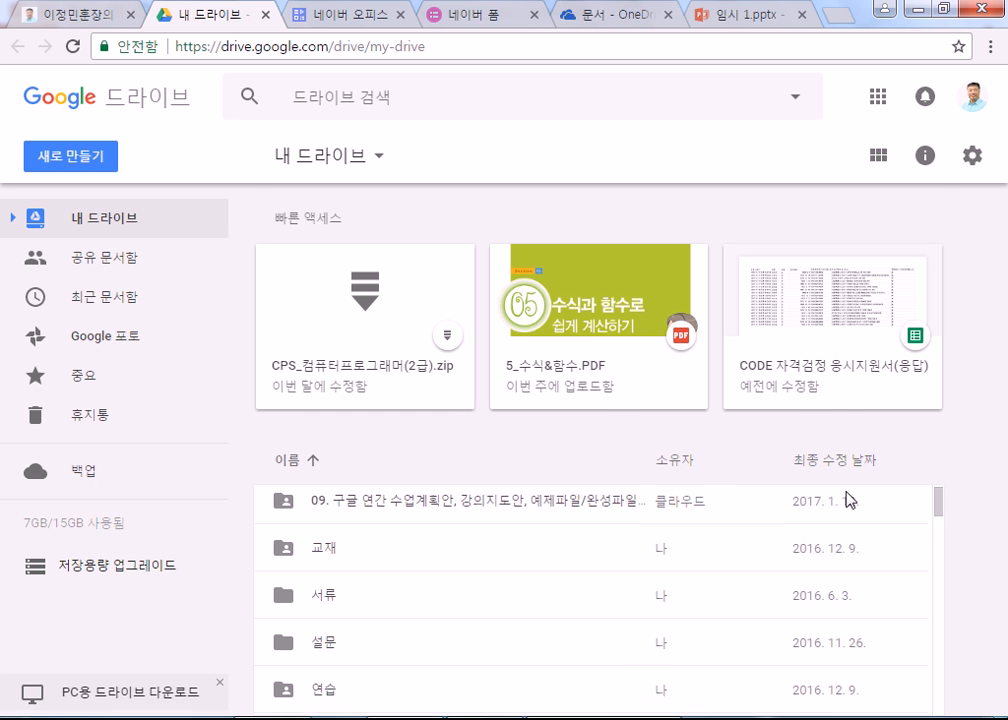
scroll(688, 510, down, 3)
double_click(286, 305)
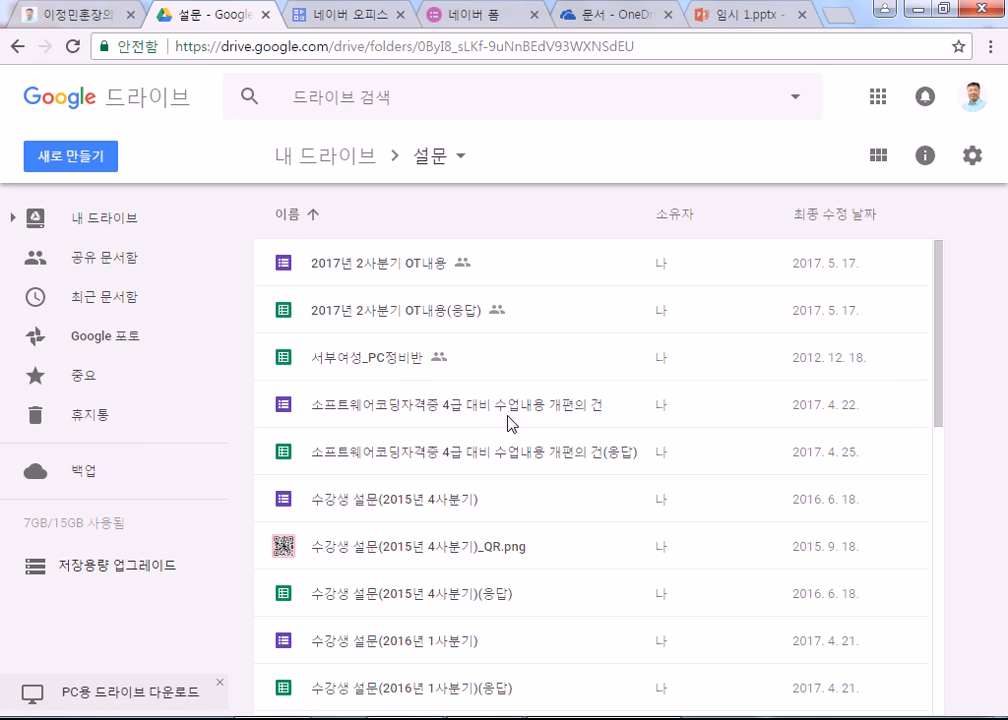
double_click(407, 508)
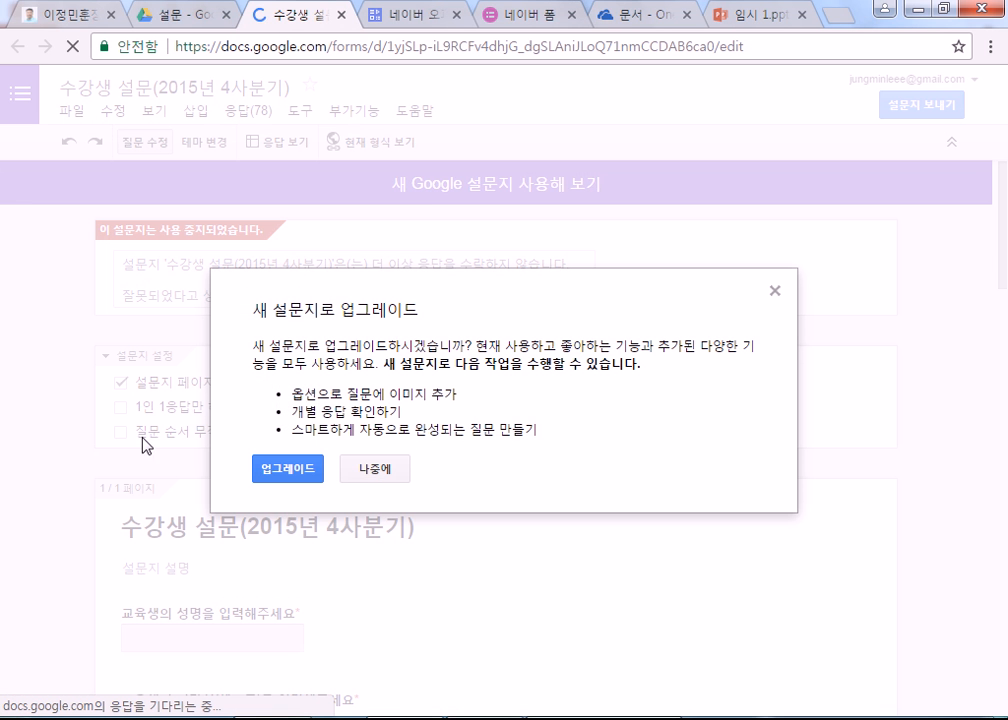
Step: Dismiss the upgrade offer, close the 2015 form, and open 수강생 설문(2017년 1사분기)
click(774, 291)
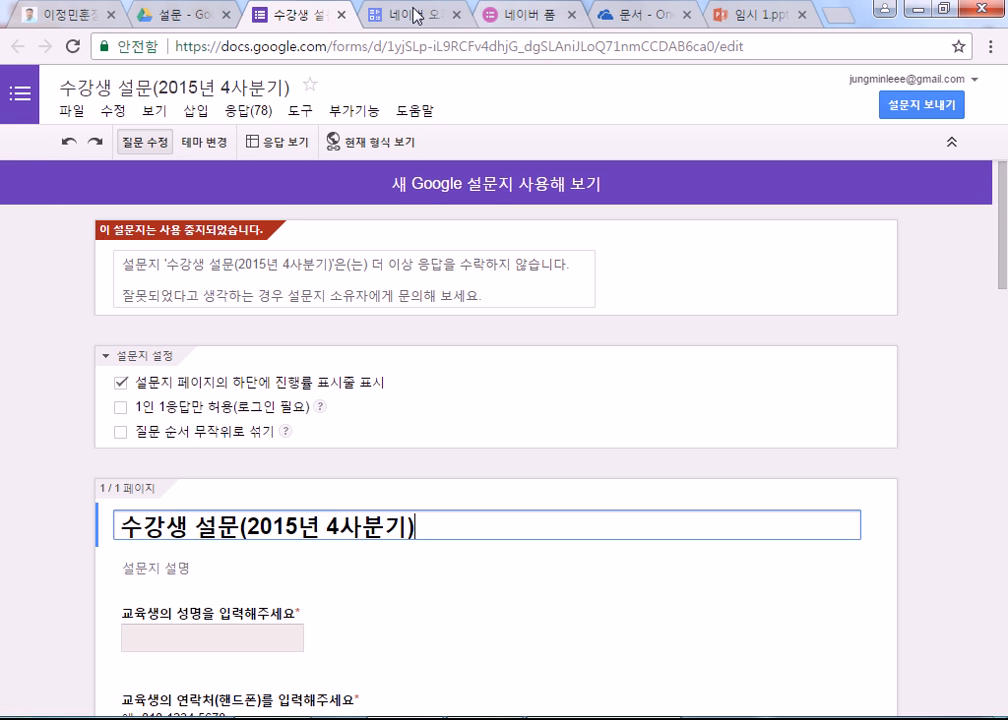
click(341, 15)
scroll(619, 548, down, 4)
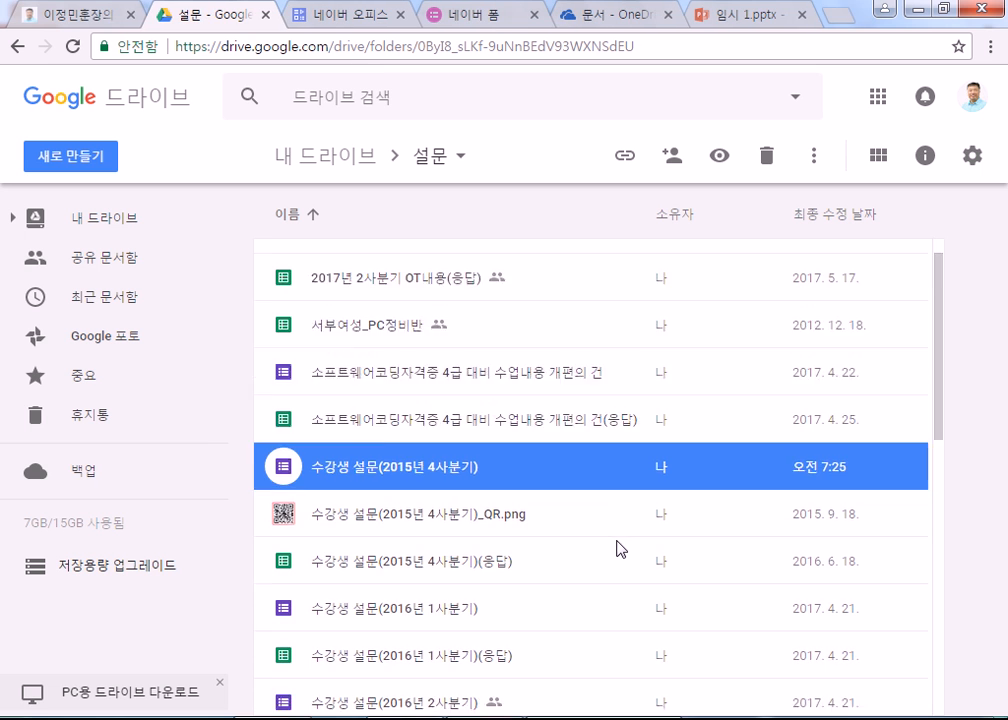
double_click(408, 484)
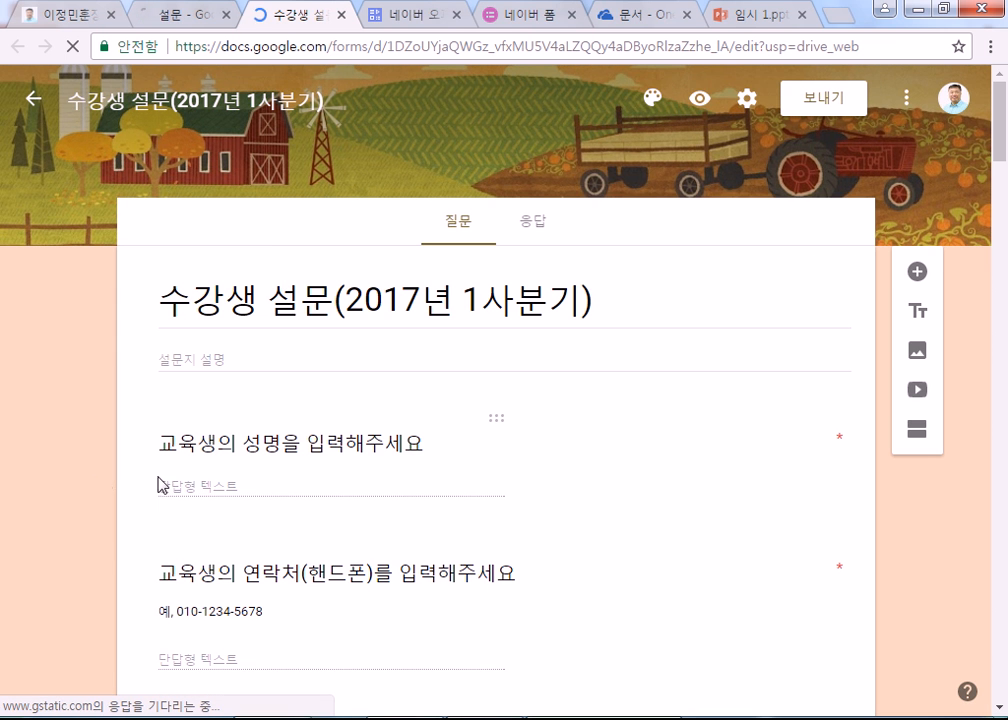
Step: Look through the 2017 form's name, 1–5 scale and long-answer questions
click(225, 488)
scroll(117, 503, down, 3)
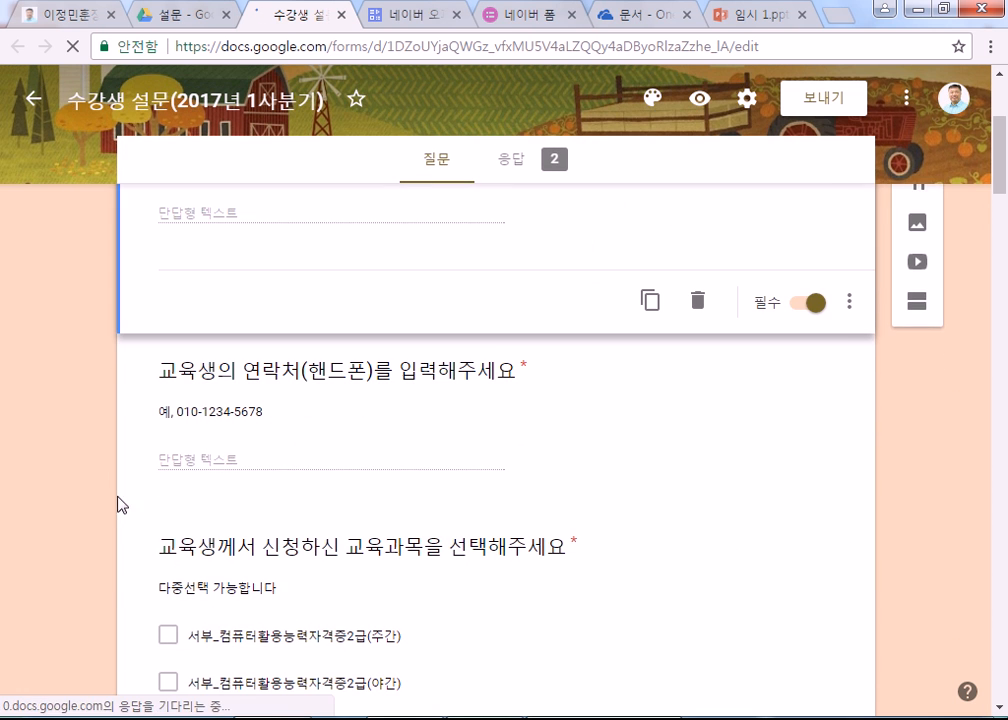
scroll(80, 482, down, 1)
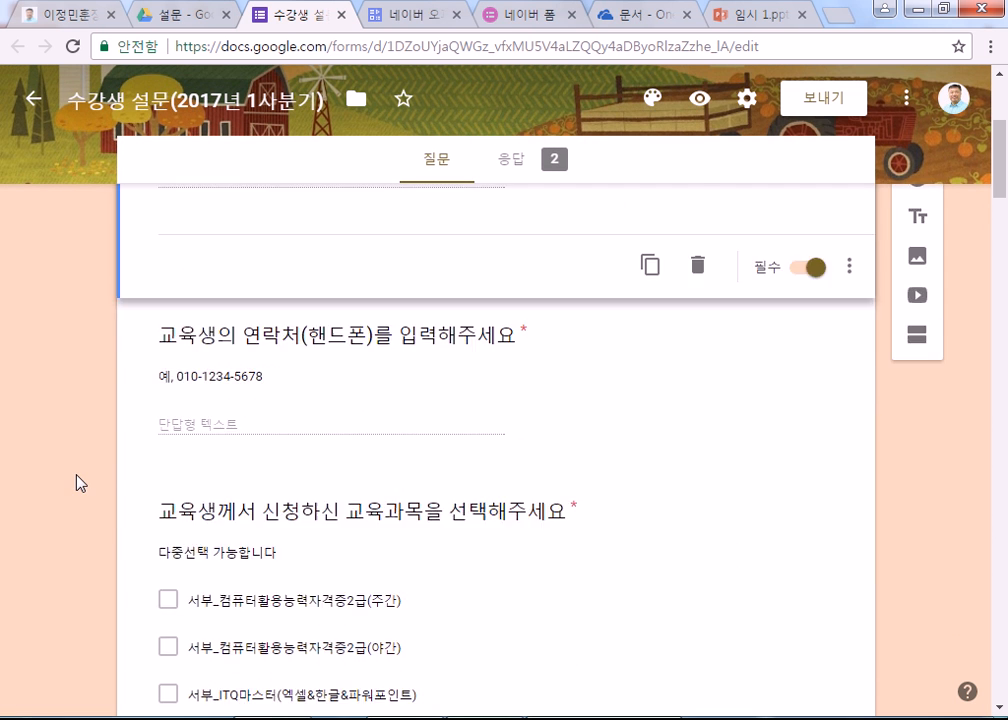
scroll(80, 482, down, 3)
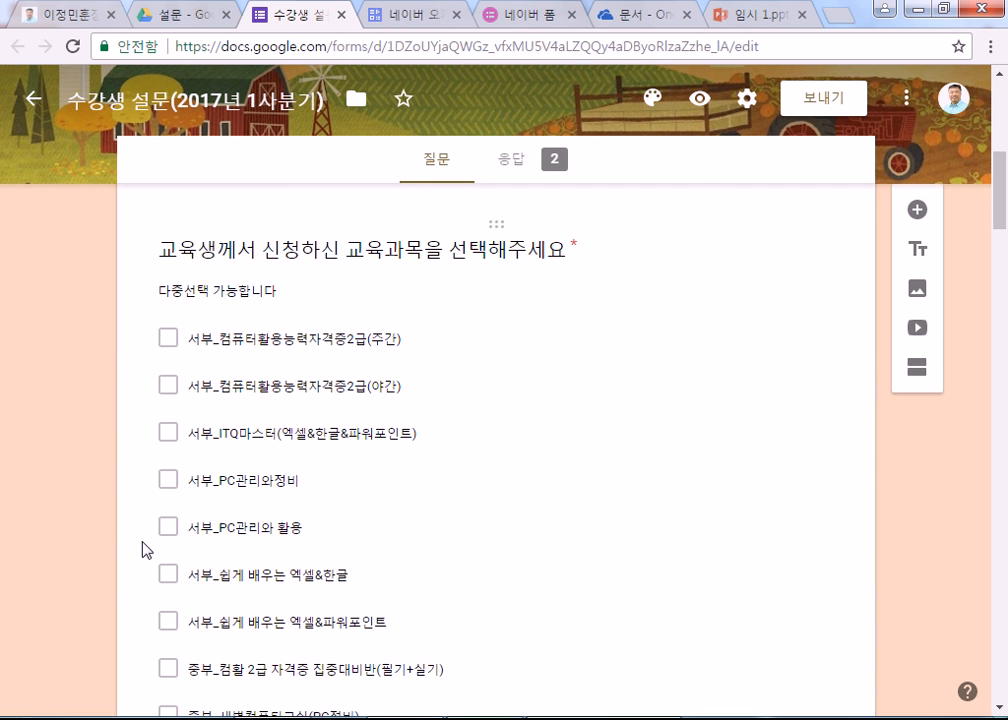
scroll(145, 545, down, 10)
scroll(146, 548, down, 5)
scroll(146, 547, up, 2)
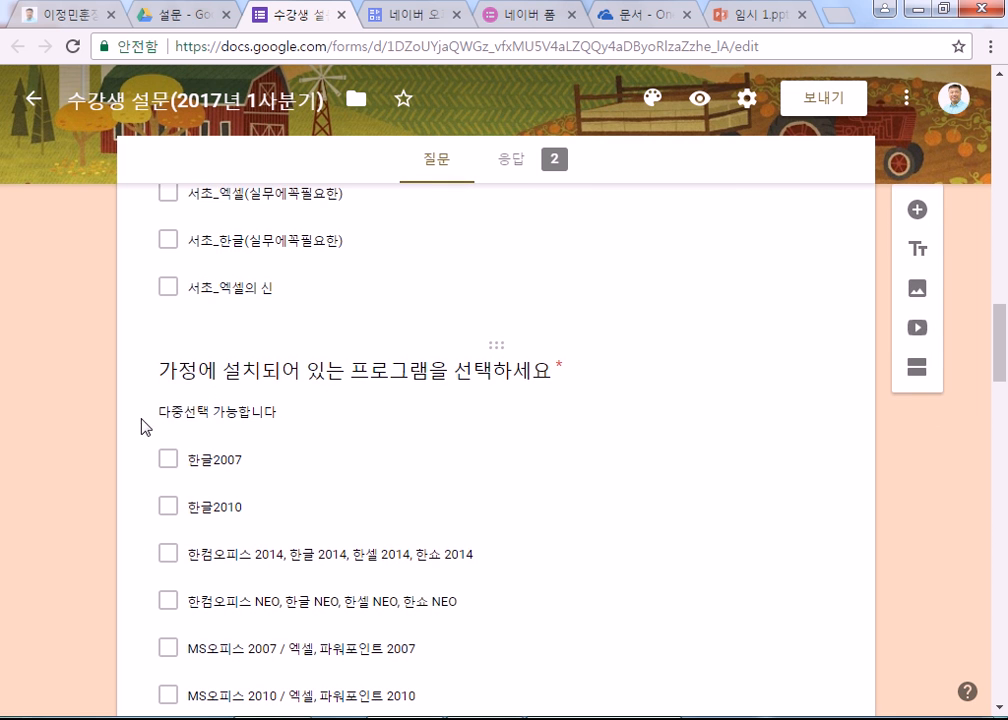
scroll(142, 498, down, 4)
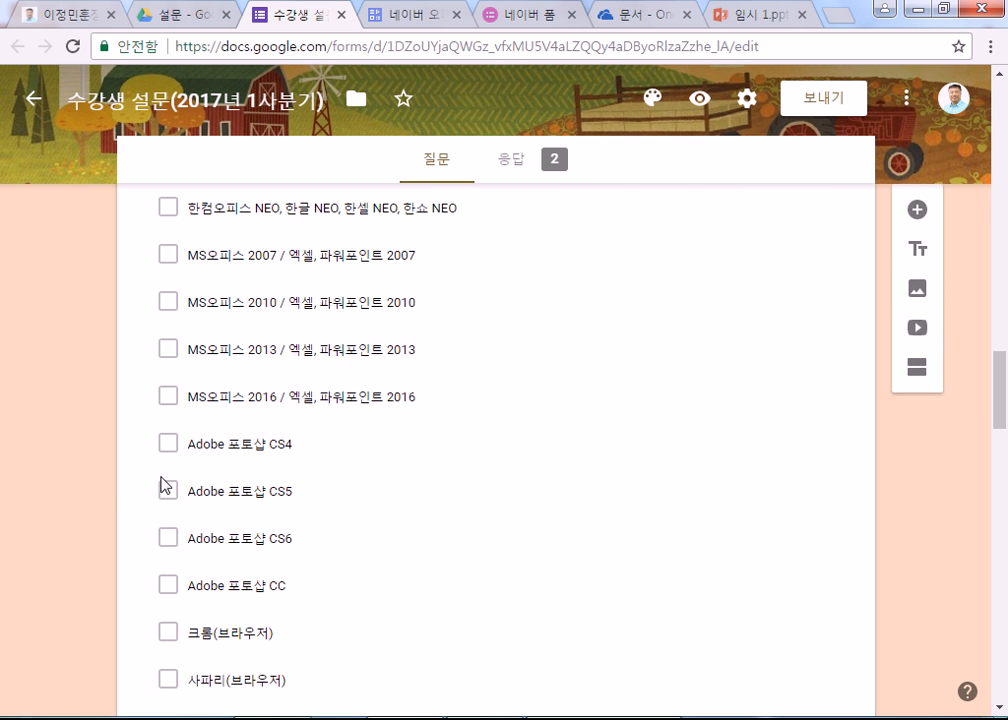
scroll(97, 439, down, 7)
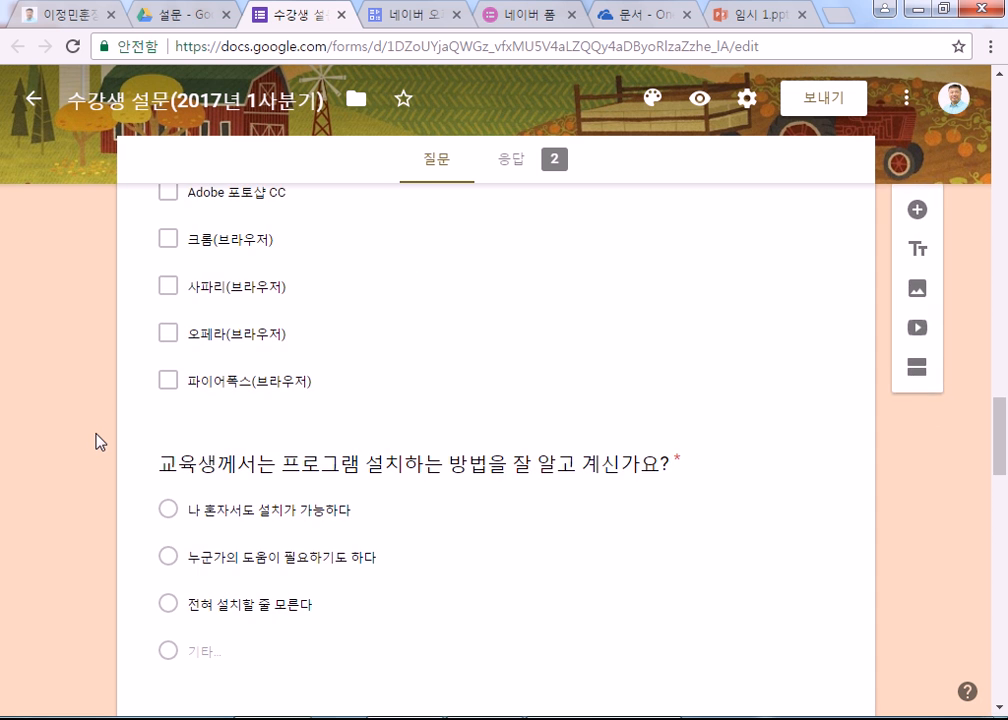
scroll(97, 444, up, 1)
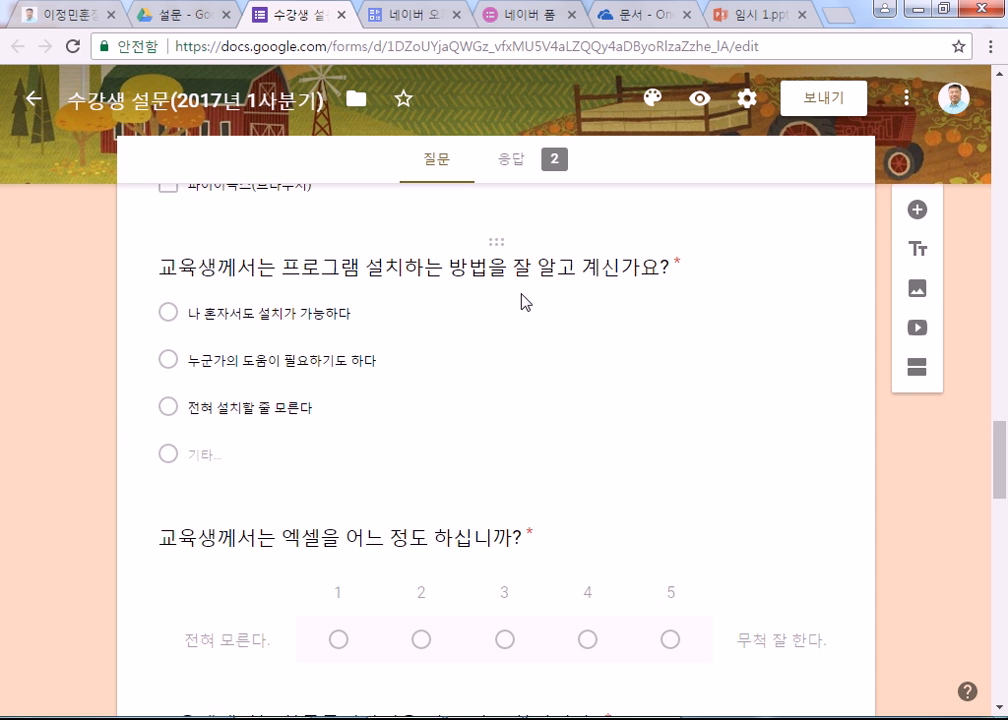
scroll(95, 445, down, 3)
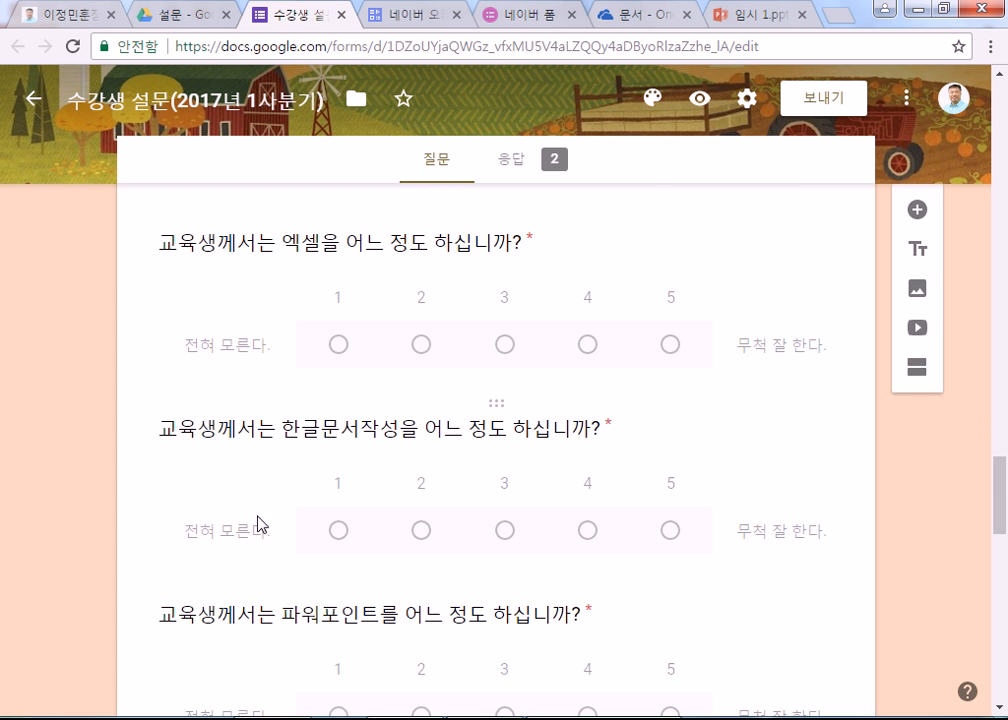
scroll(259, 524, down, 4)
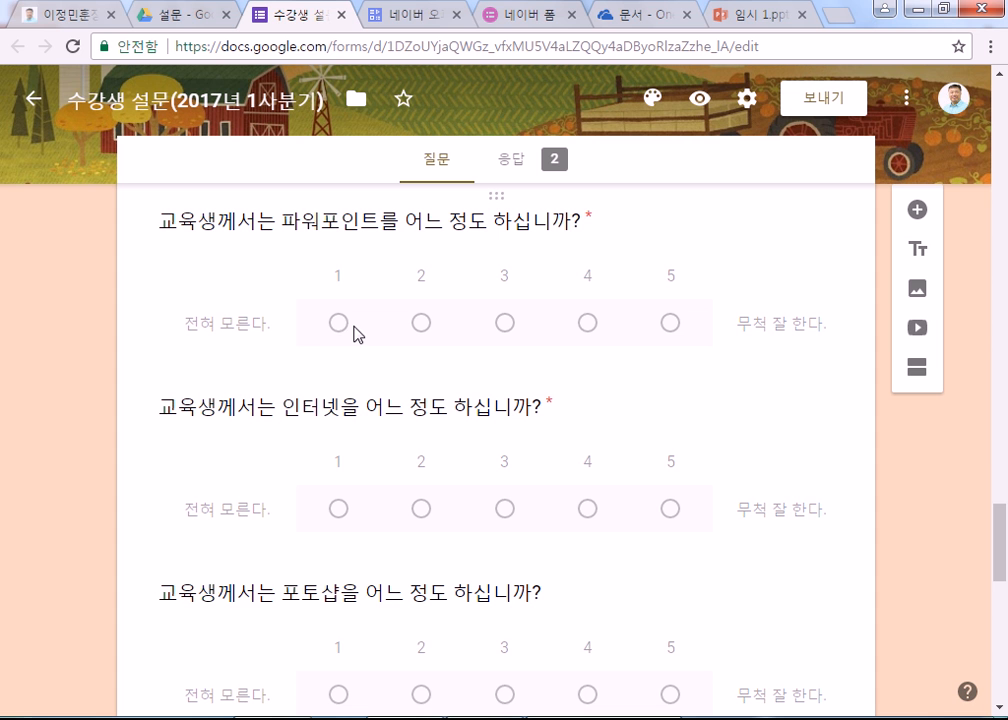
scroll(106, 468, down, 4)
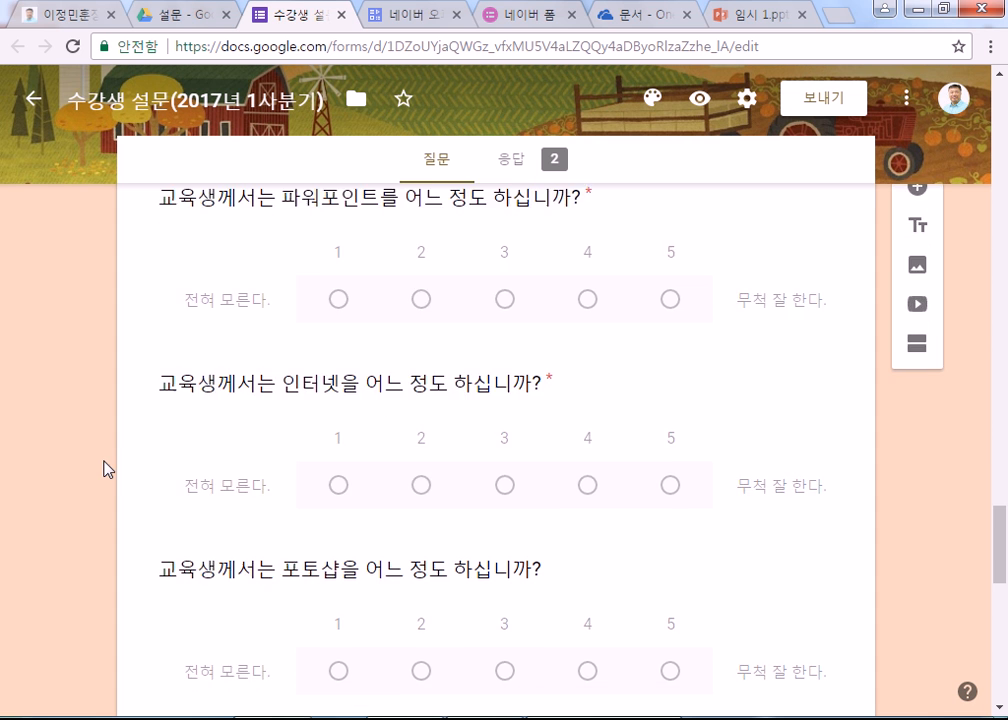
scroll(106, 468, down, 6)
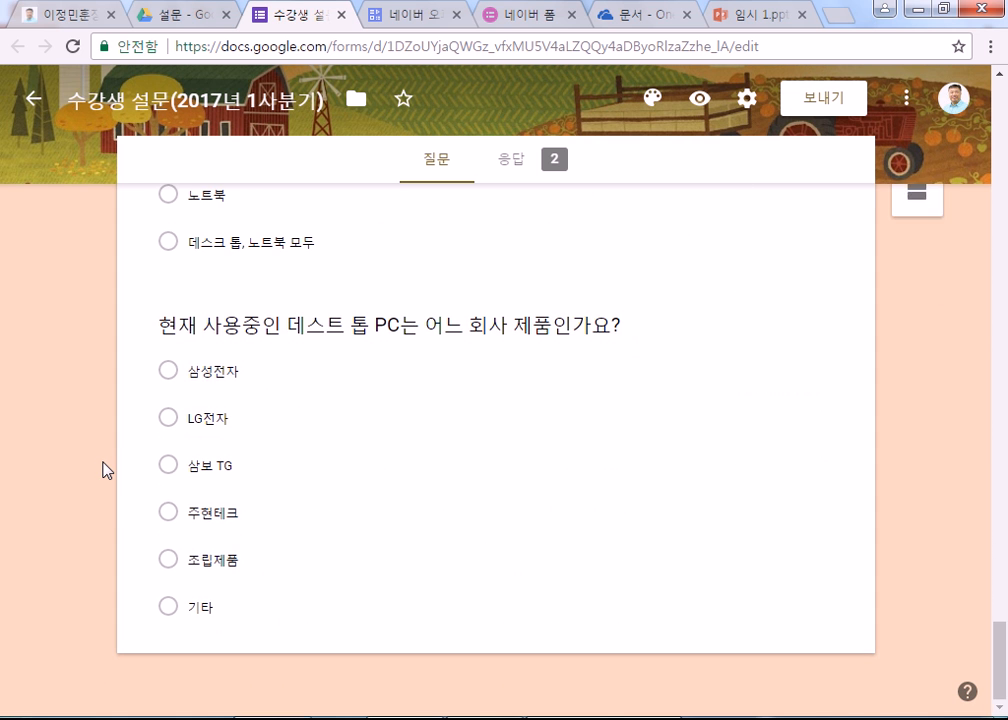
scroll(112, 456, up, 3)
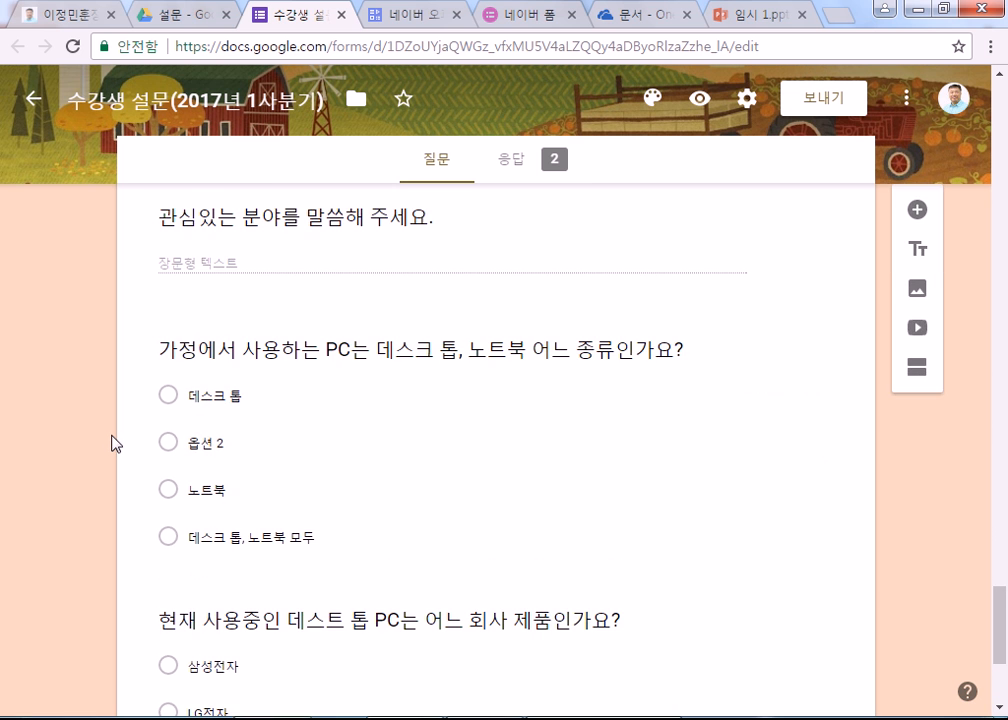
scroll(113, 437, up, 4)
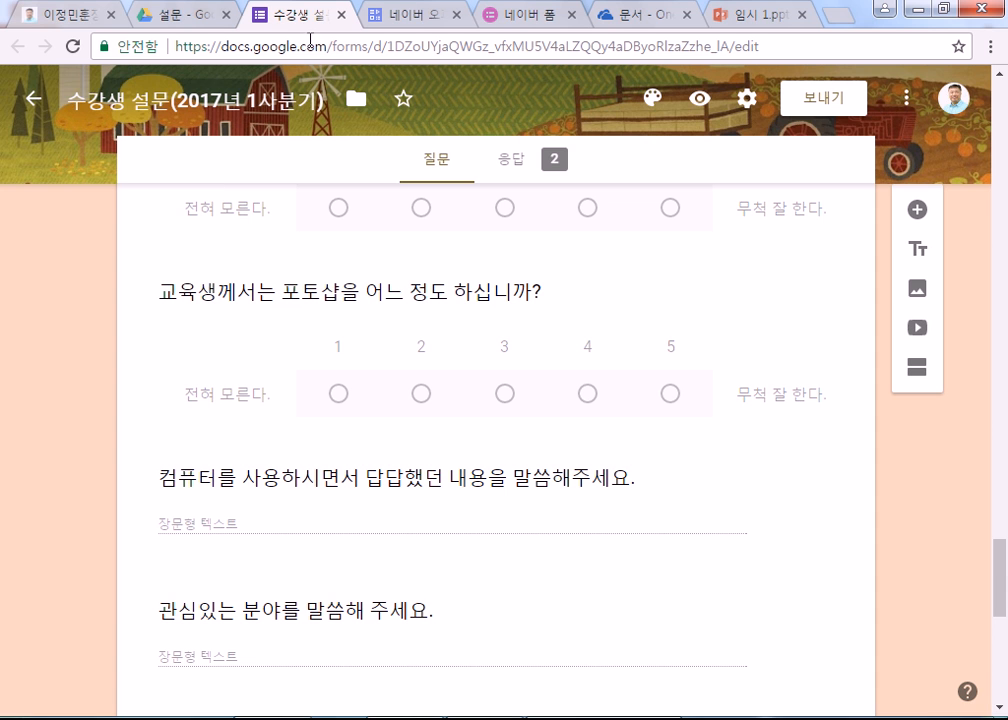
click(341, 16)
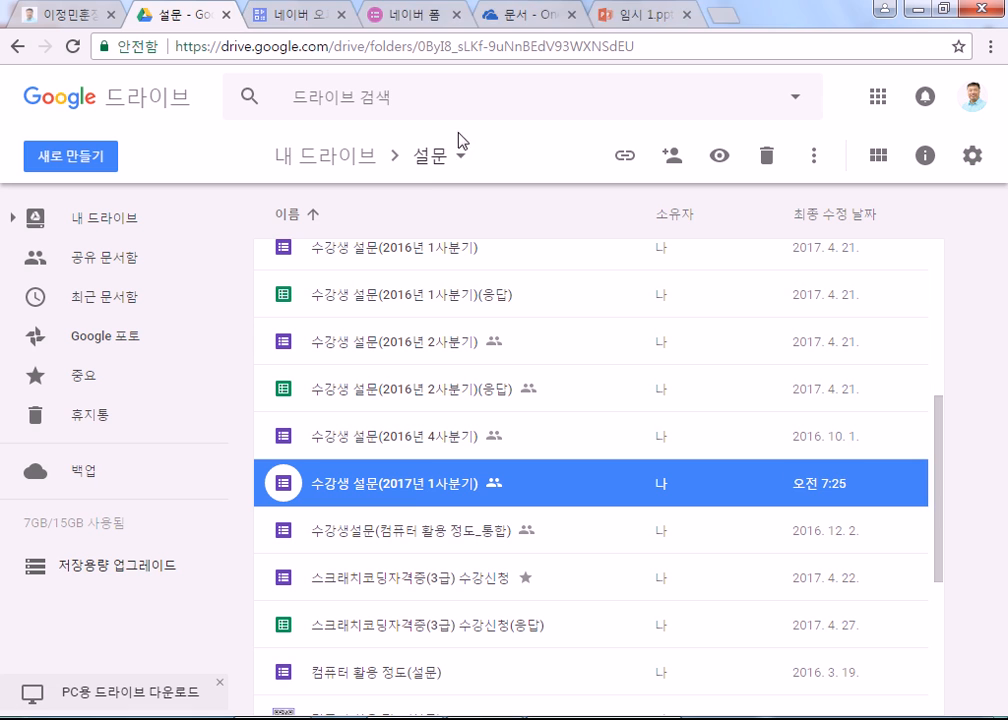
double_click(408, 496)
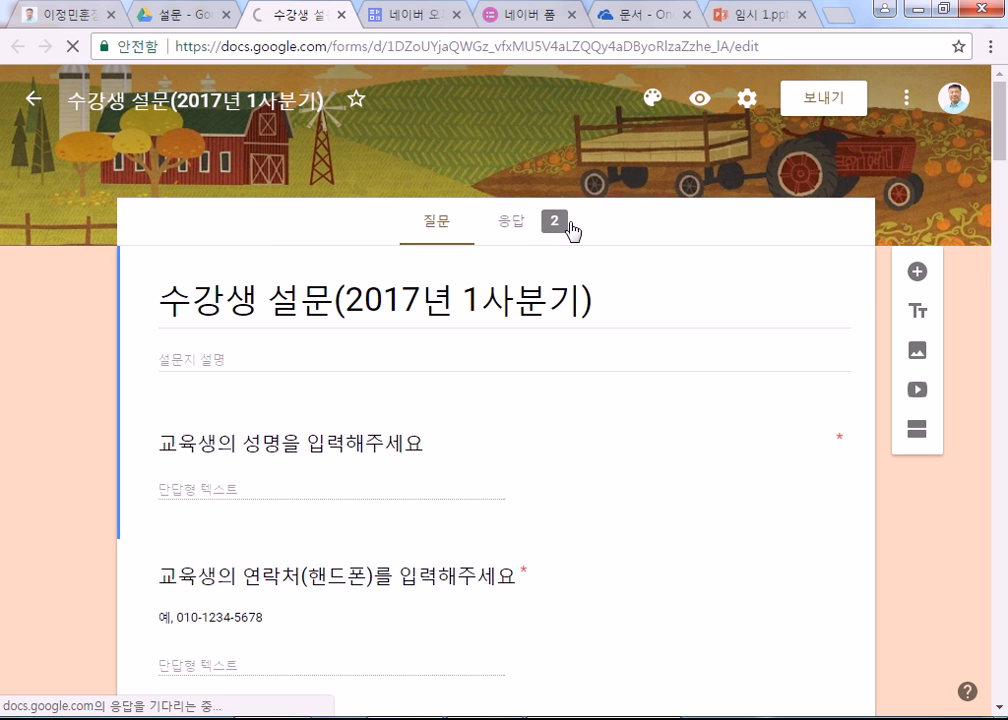
click(518, 228)
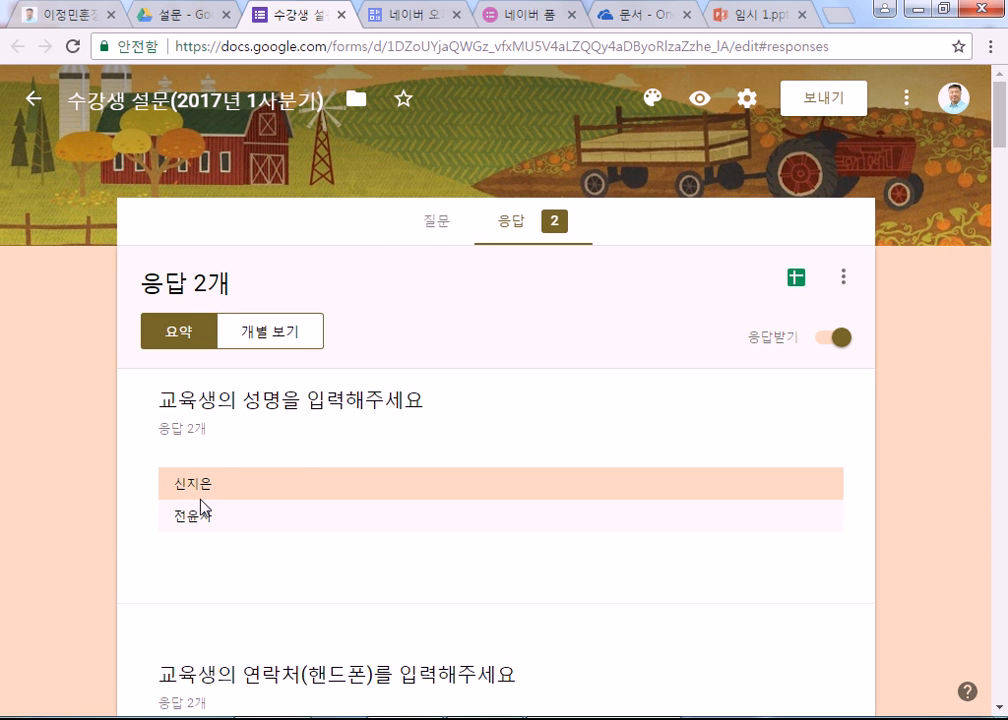
scroll(190, 500, down, 4)
scroll(151, 488, up, 1)
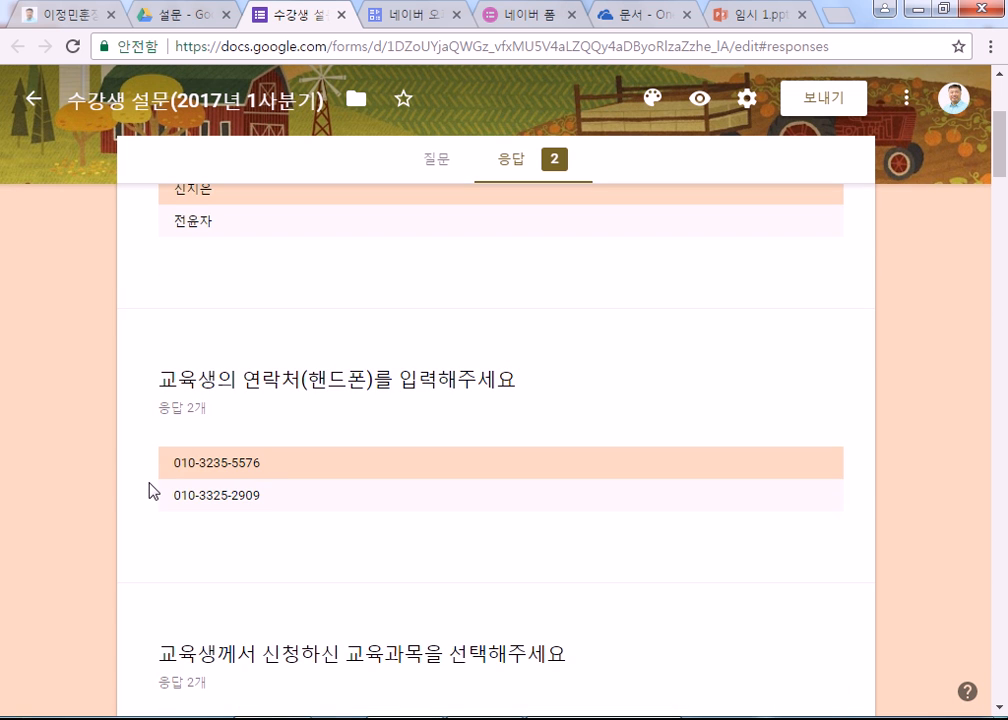
scroll(151, 488, up, 5)
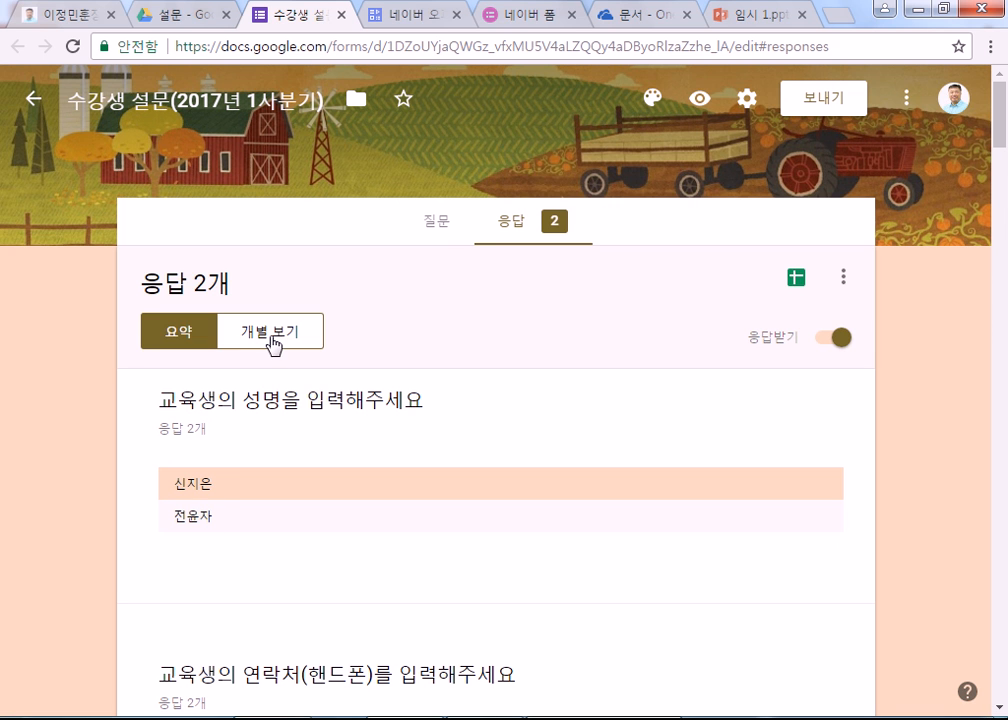
click(434, 219)
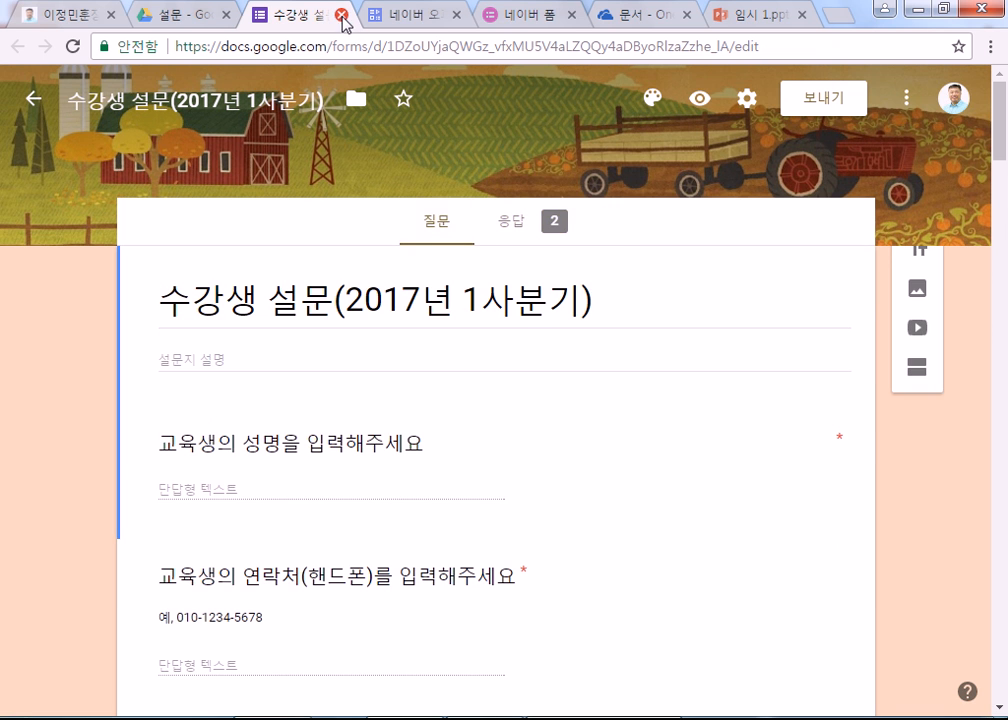
Step: Close the 2017 form, open and close 수강생설문(컴퓨터 활용 정도_통합), then scroll the file list
click(341, 15)
scroll(485, 480, down, 2)
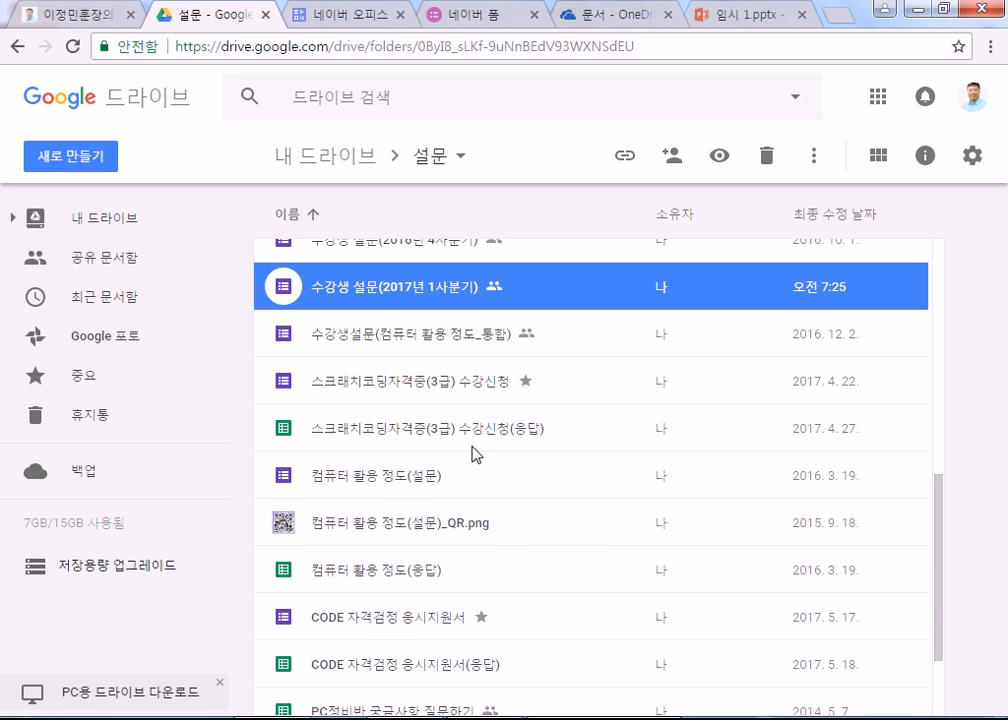
double_click(414, 341)
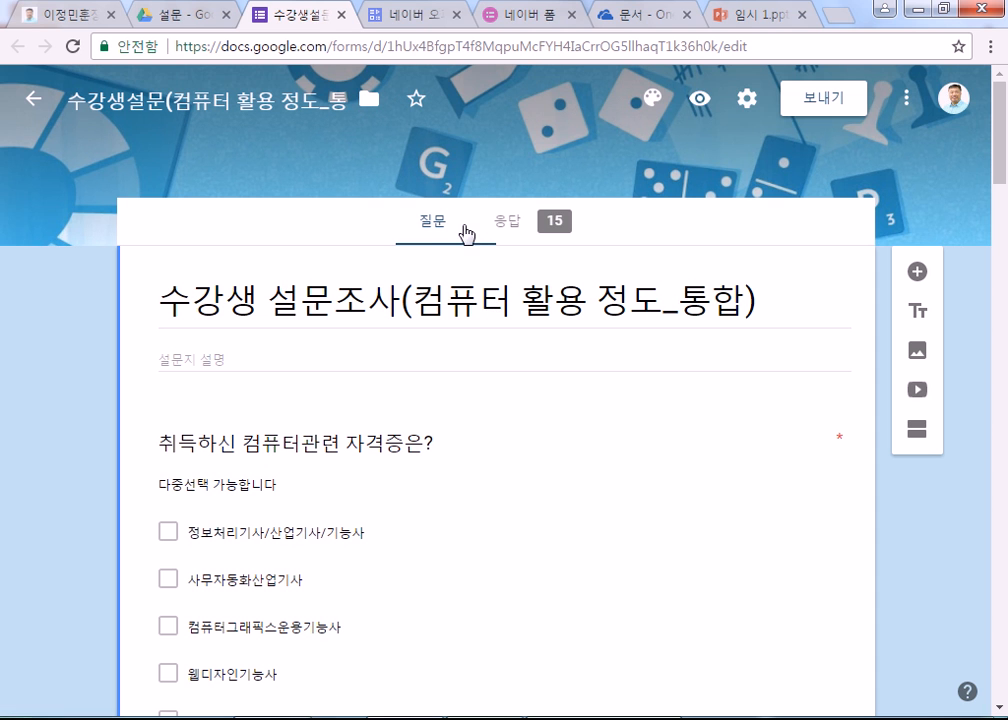
click(343, 16)
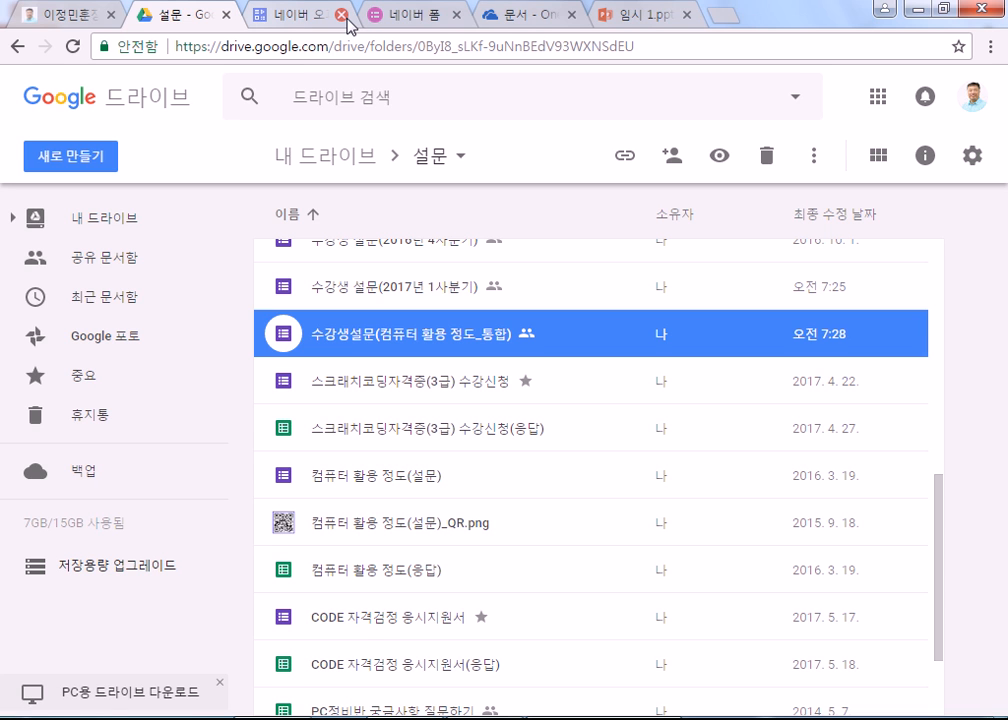
scroll(488, 459, down, 3)
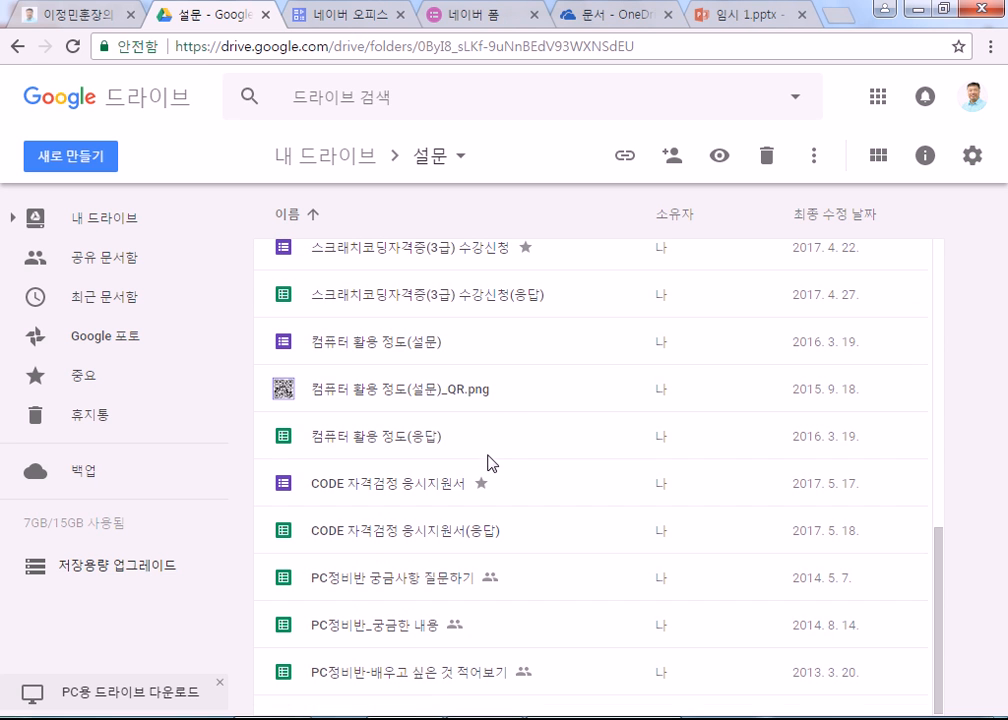
Step: Open the PC정비반 궁금사항 질문하기 response sheet and scroll through its entries
double_click(415, 590)
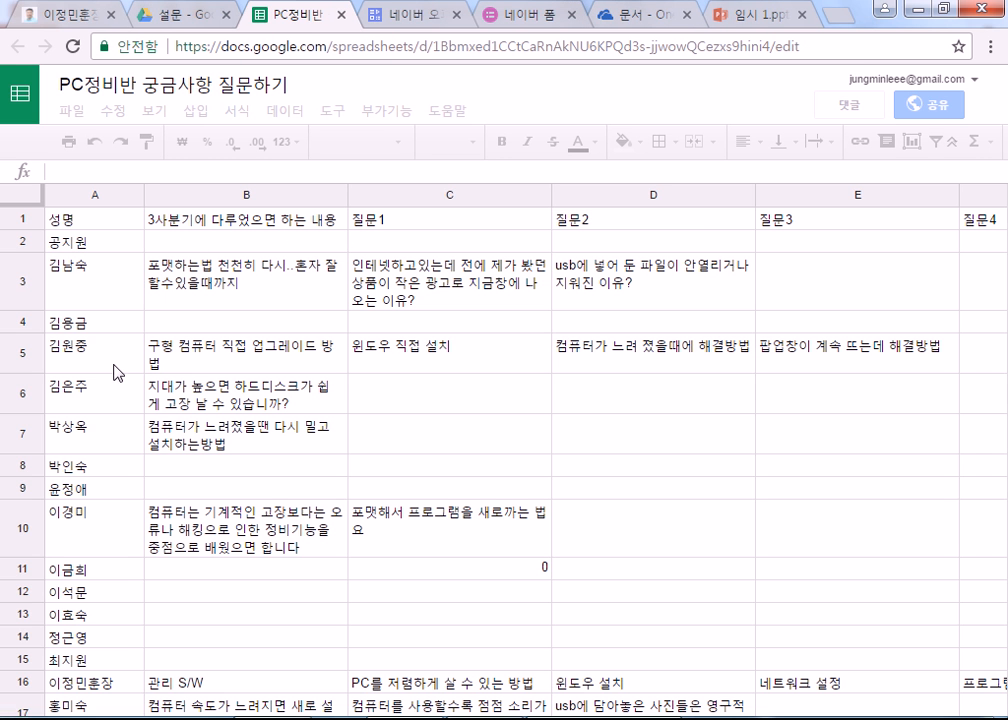
scroll(330, 452, down, 3)
click(326, 448)
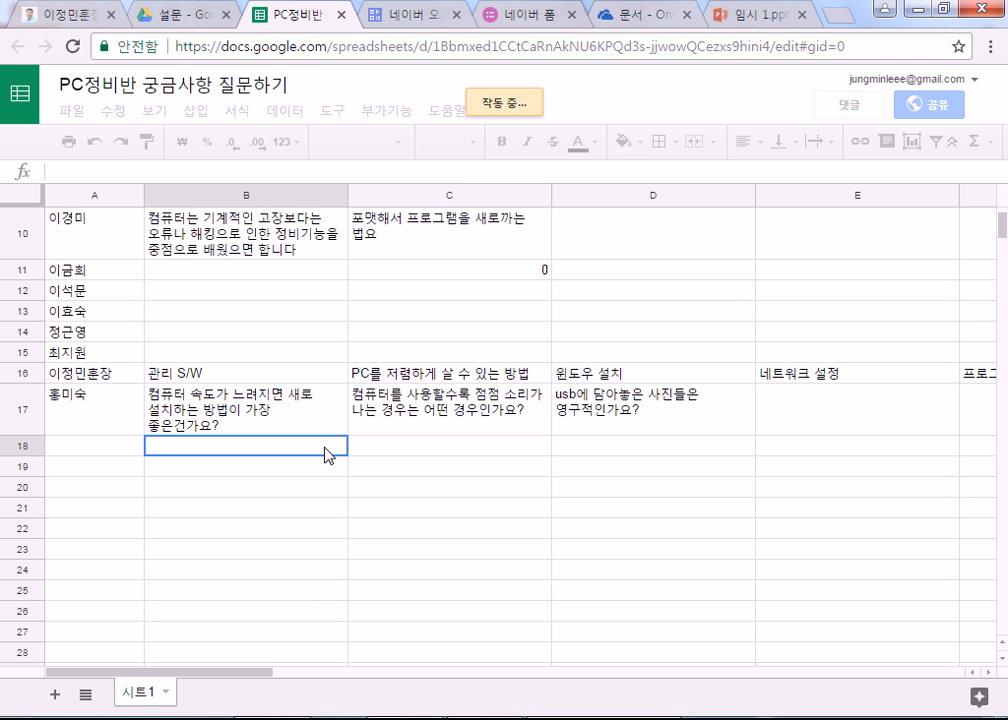
scroll(328, 454, down, 3)
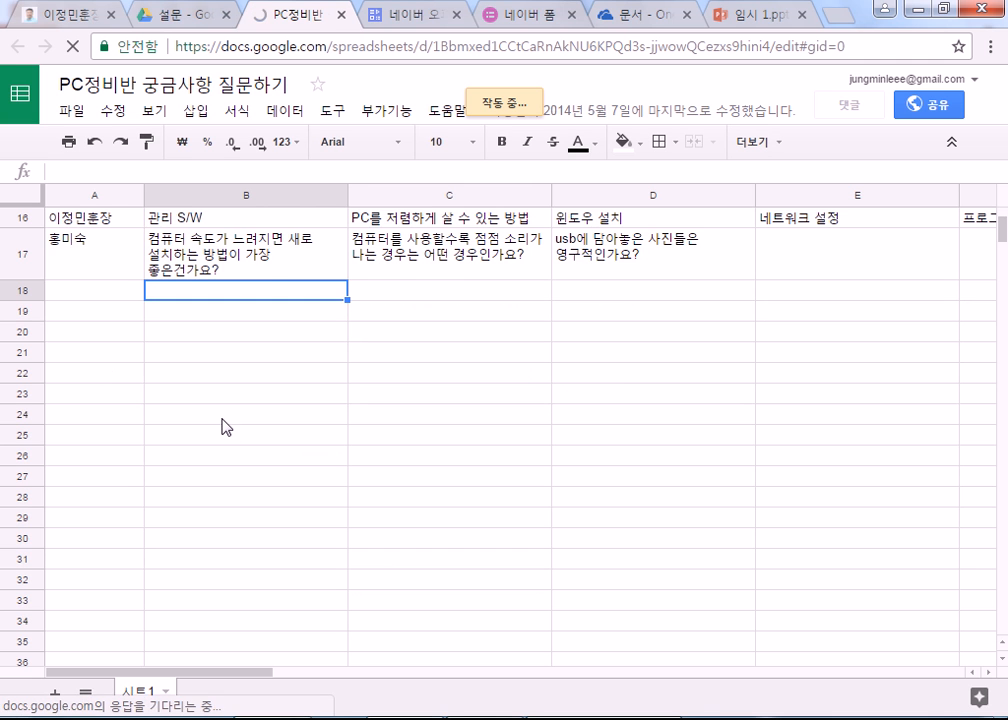
scroll(72, 353, up, 8)
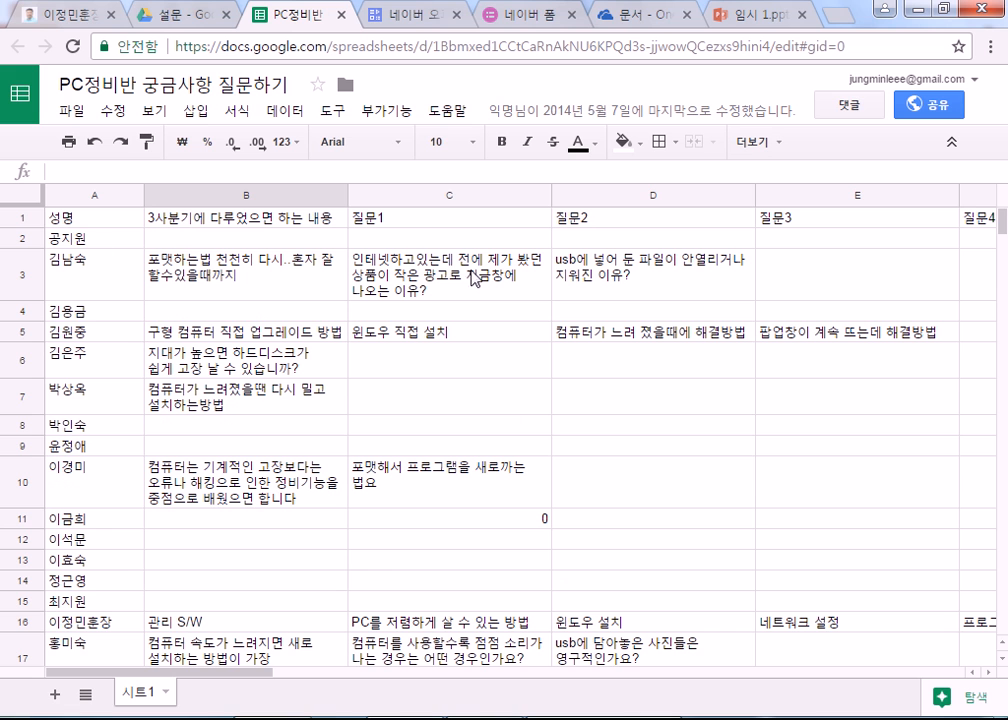
Step: Read the responses in rows 3, 5 and 10, then close the sheet
click(667, 268)
click(437, 268)
click(266, 268)
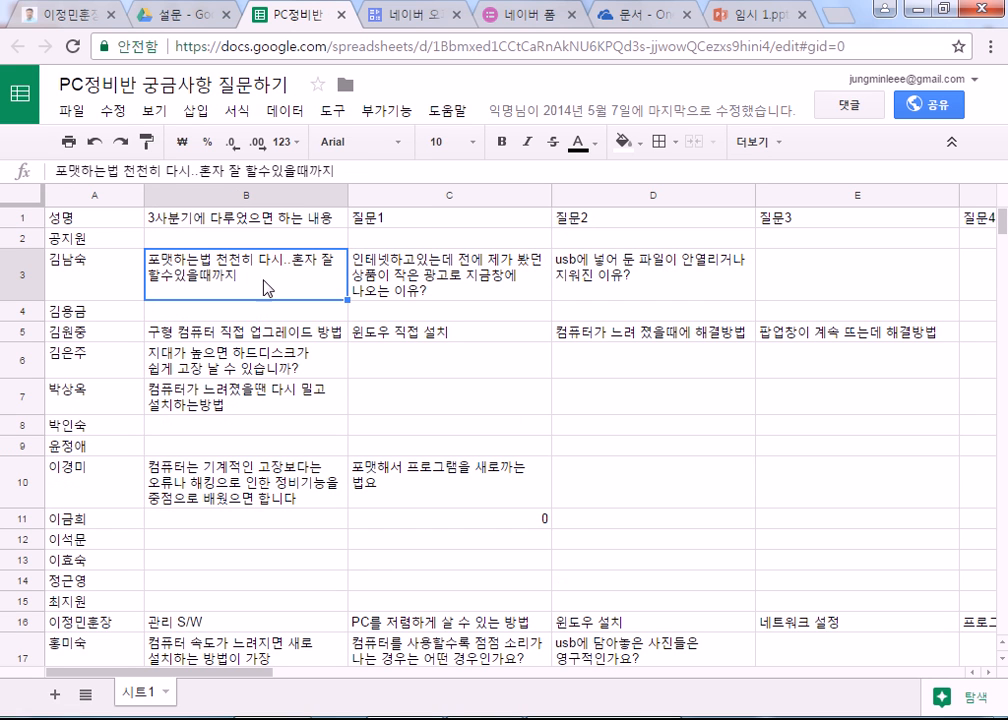
click(250, 333)
click(655, 333)
click(823, 336)
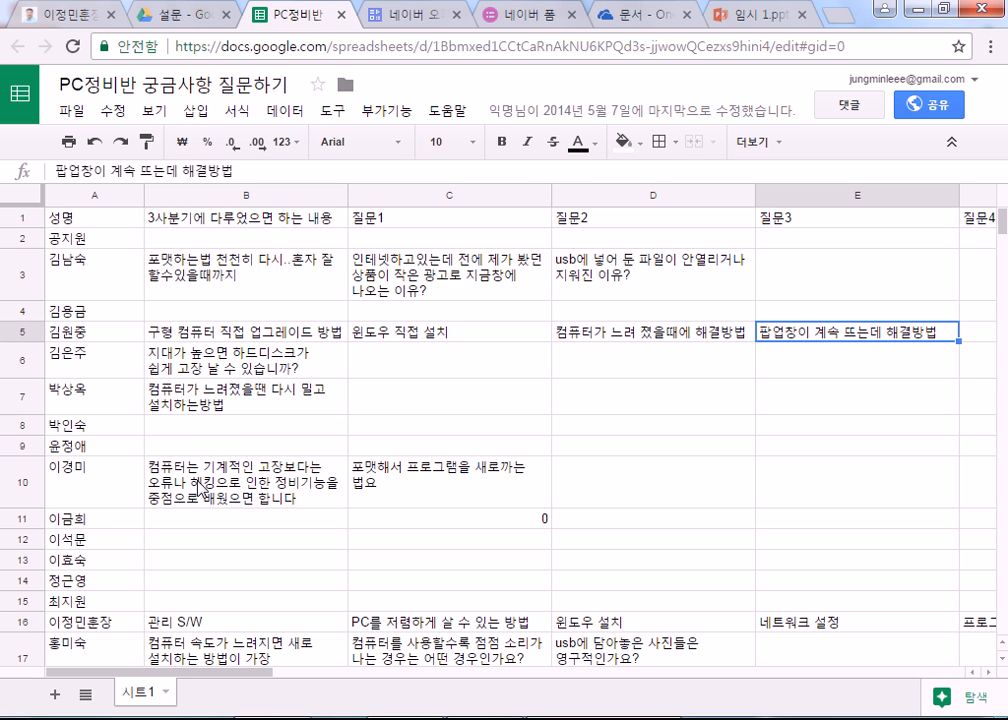
click(205, 495)
click(412, 484)
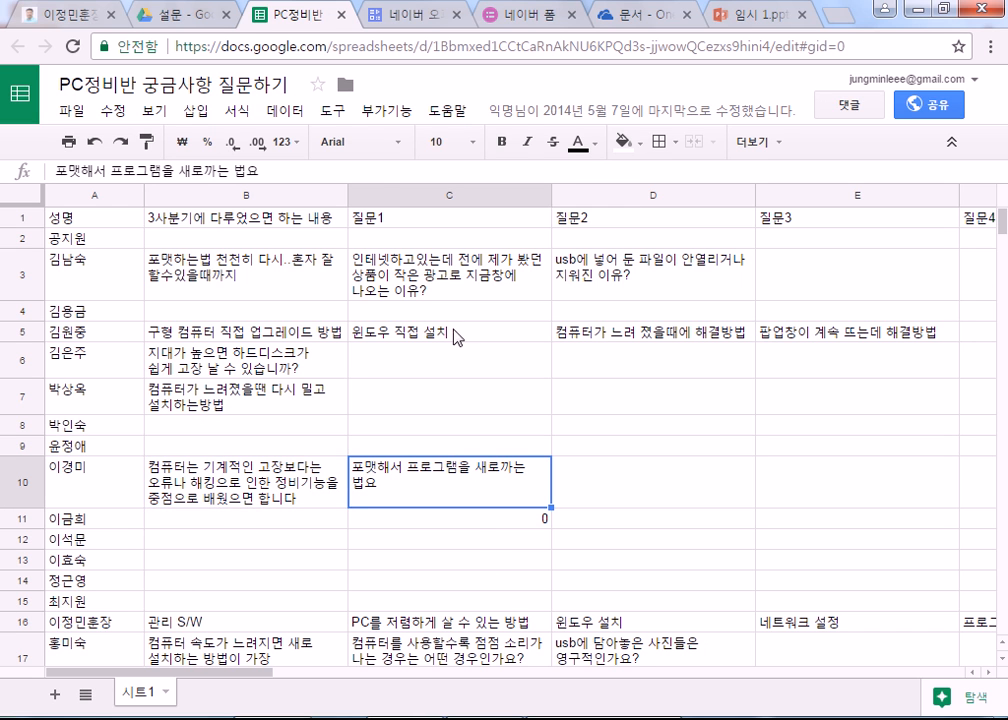
click(342, 16)
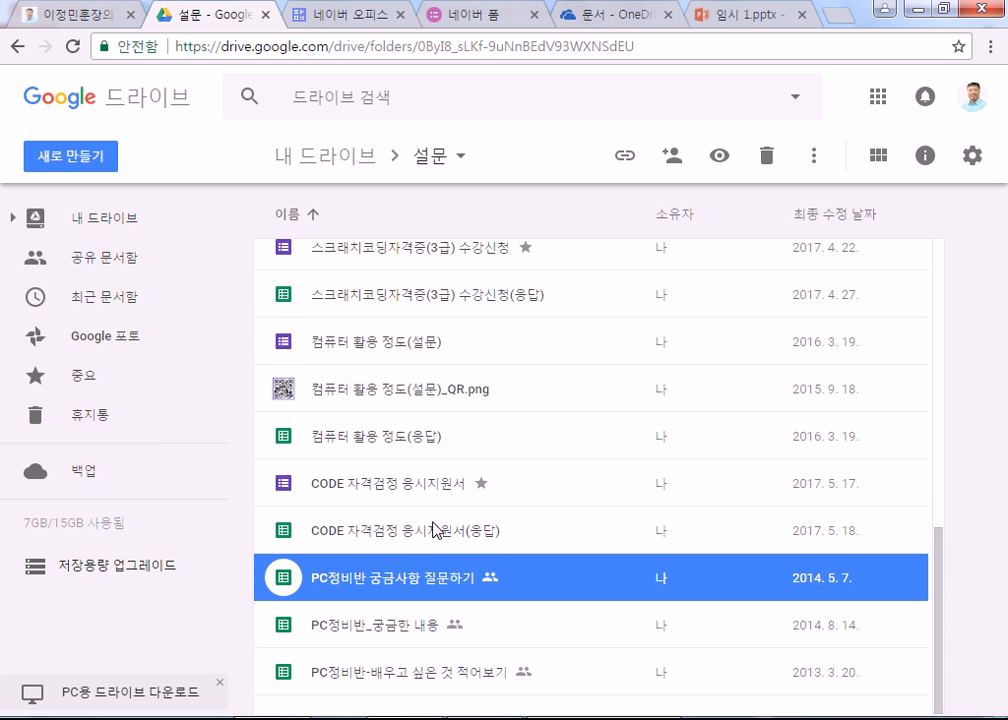
scroll(435, 528, up, 9)
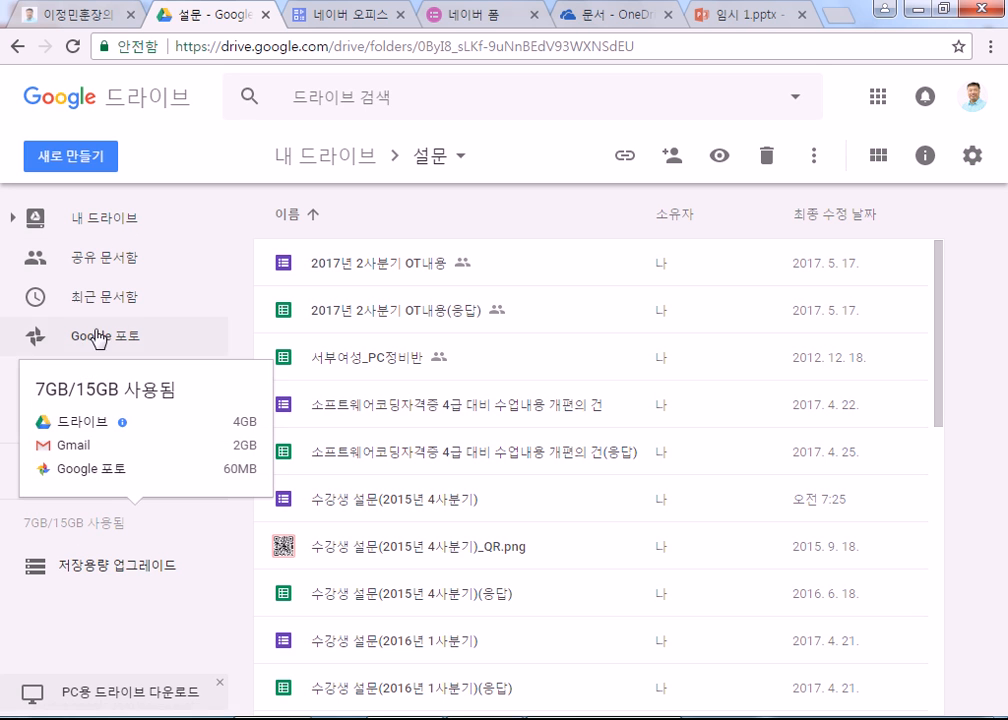
Step: Review Drive's New menu and its More apps list, then switch to the host.new21.net portal
click(67, 166)
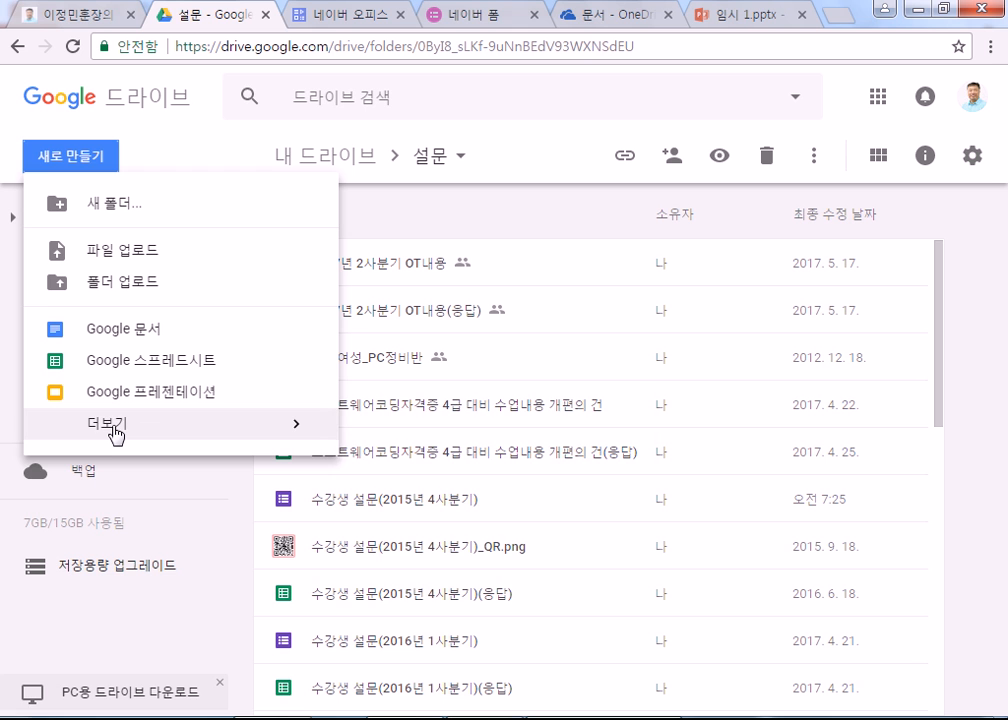
mouse_move(117, 432)
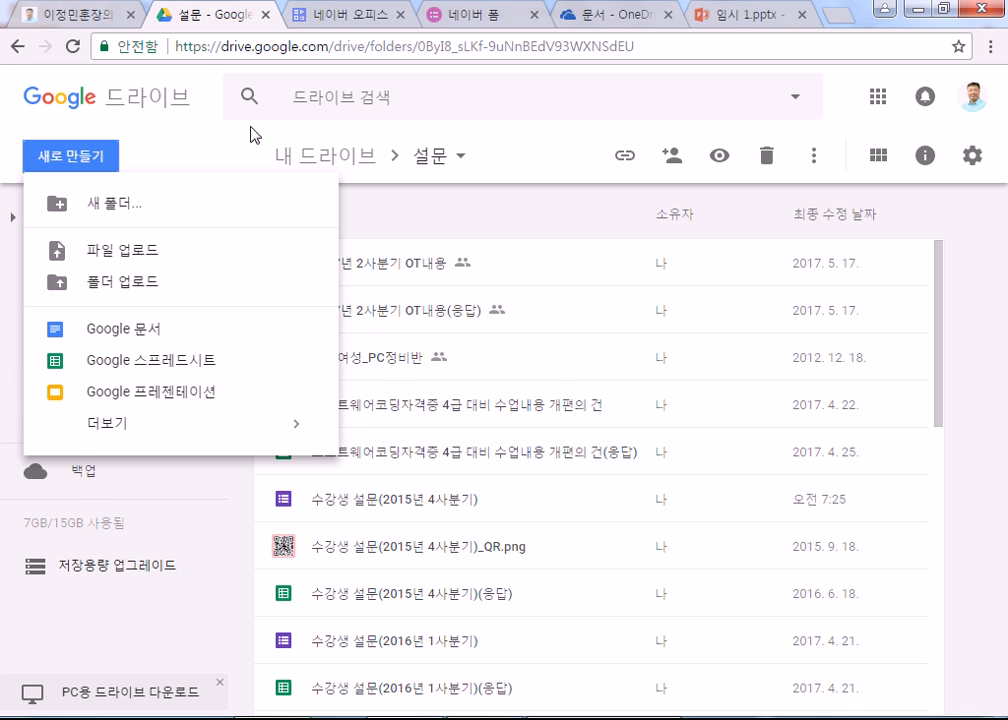
key(ctrl+Tab)
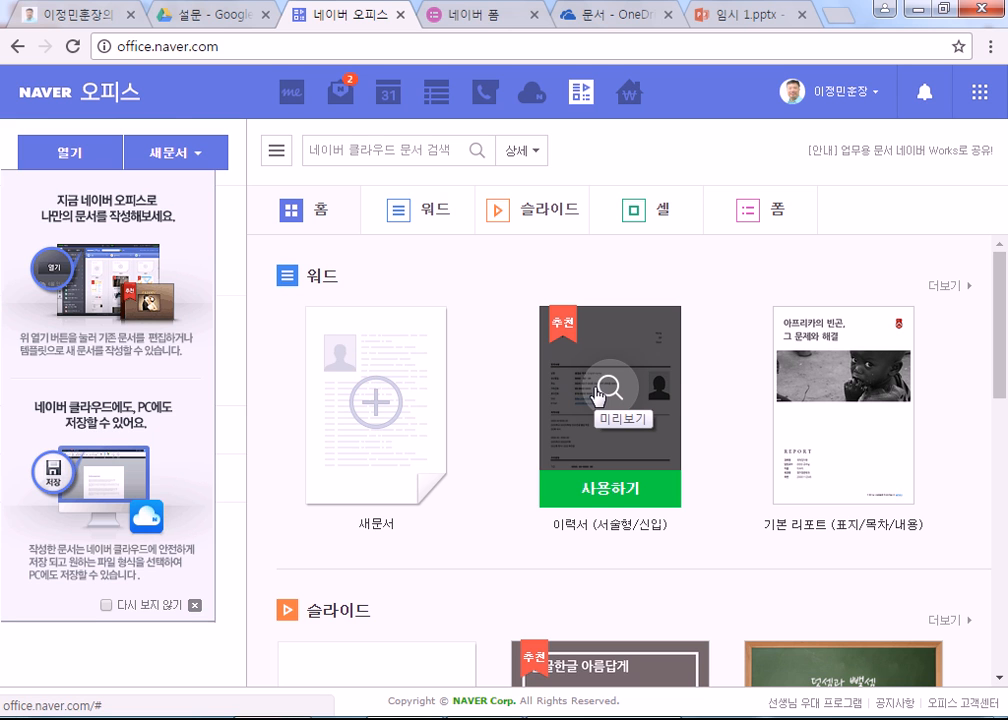
click(85, 15)
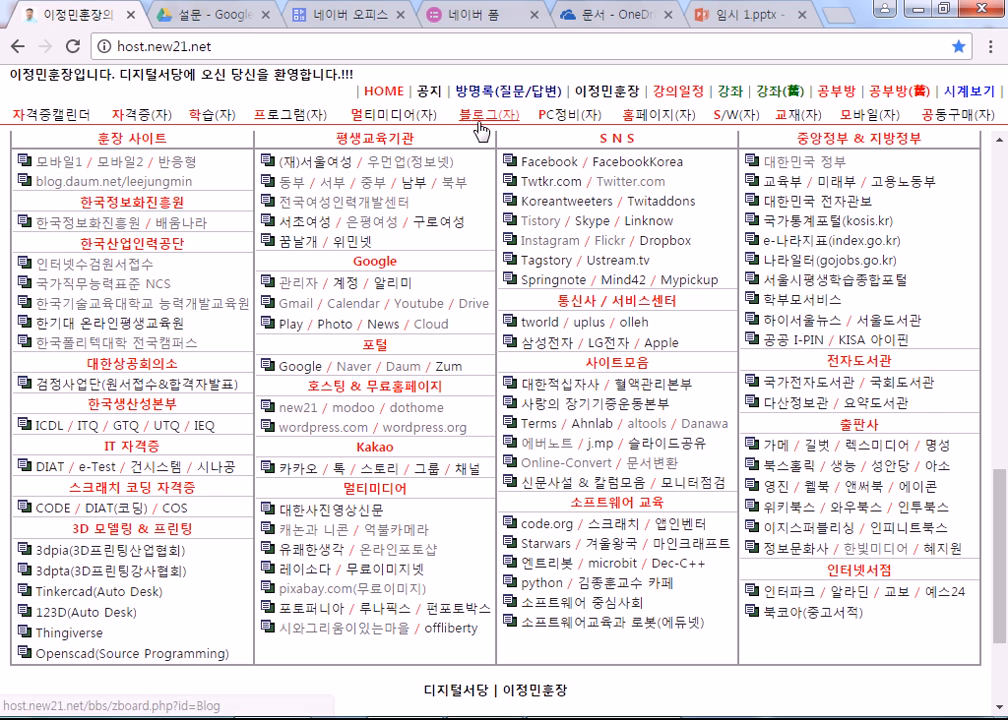
Step: Open the 오픈오피스 post on the 프로그램 board and close the business-card site its first link opened
click(298, 116)
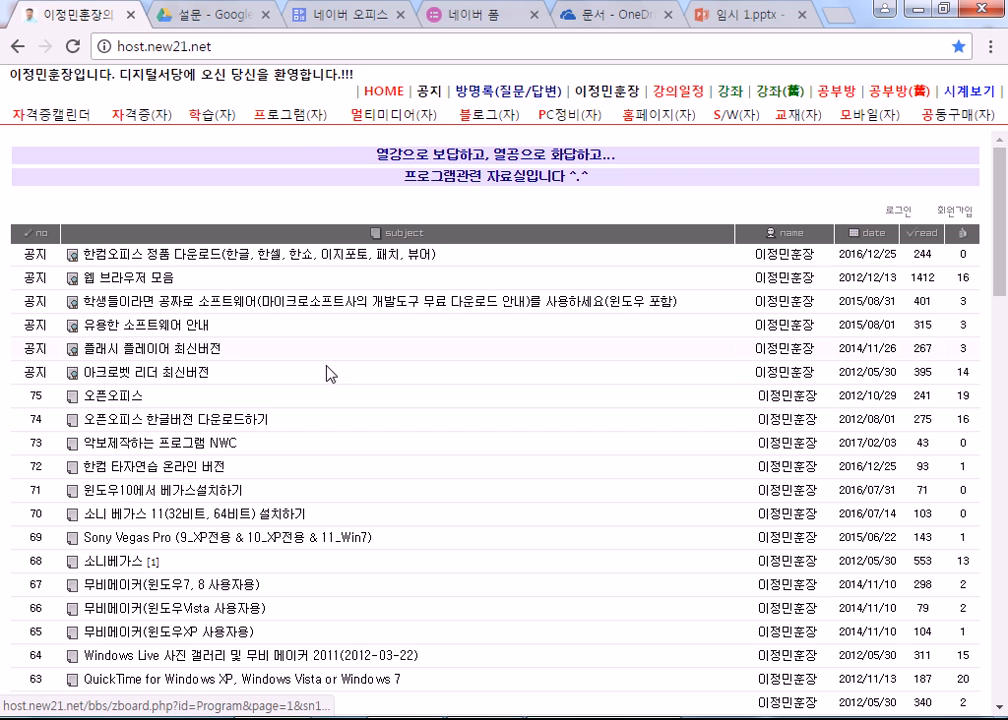
click(113, 398)
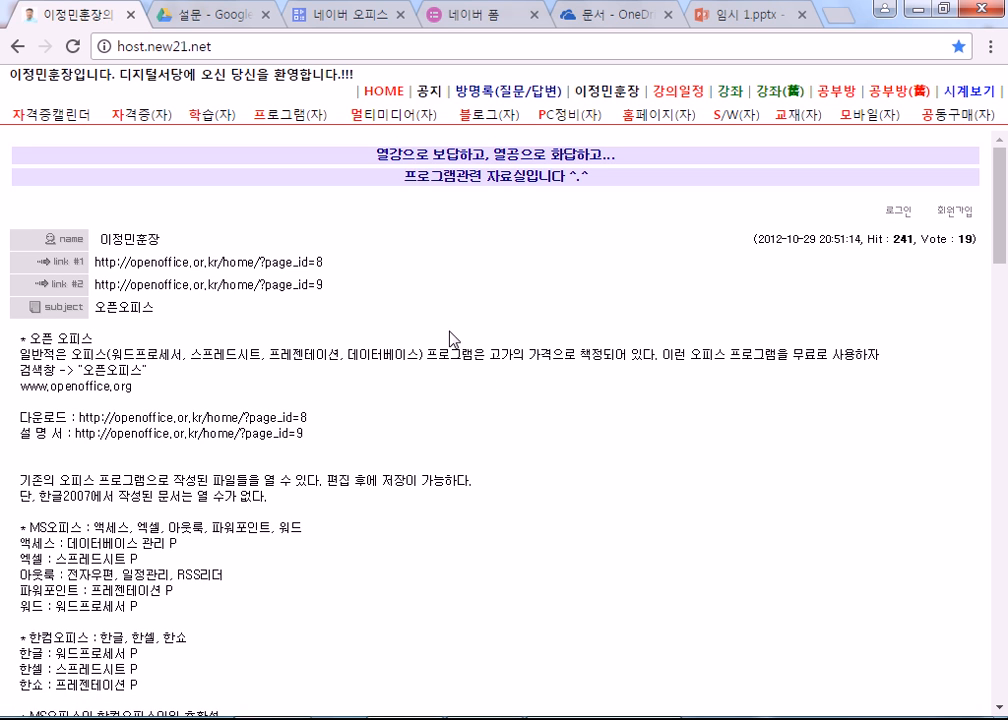
click(237, 264)
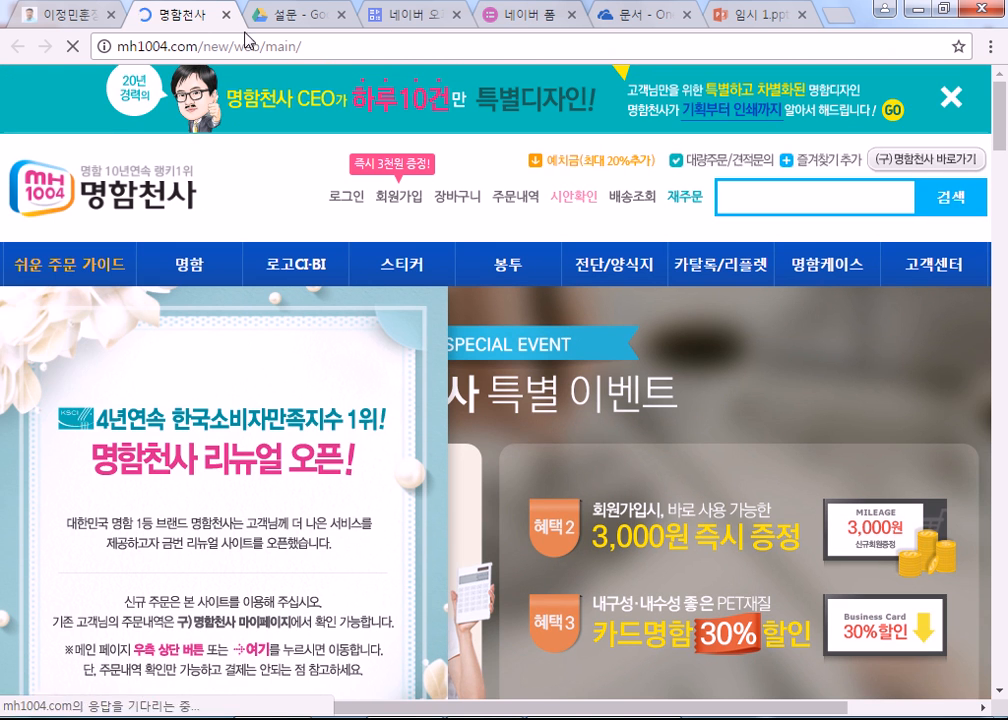
click(227, 16)
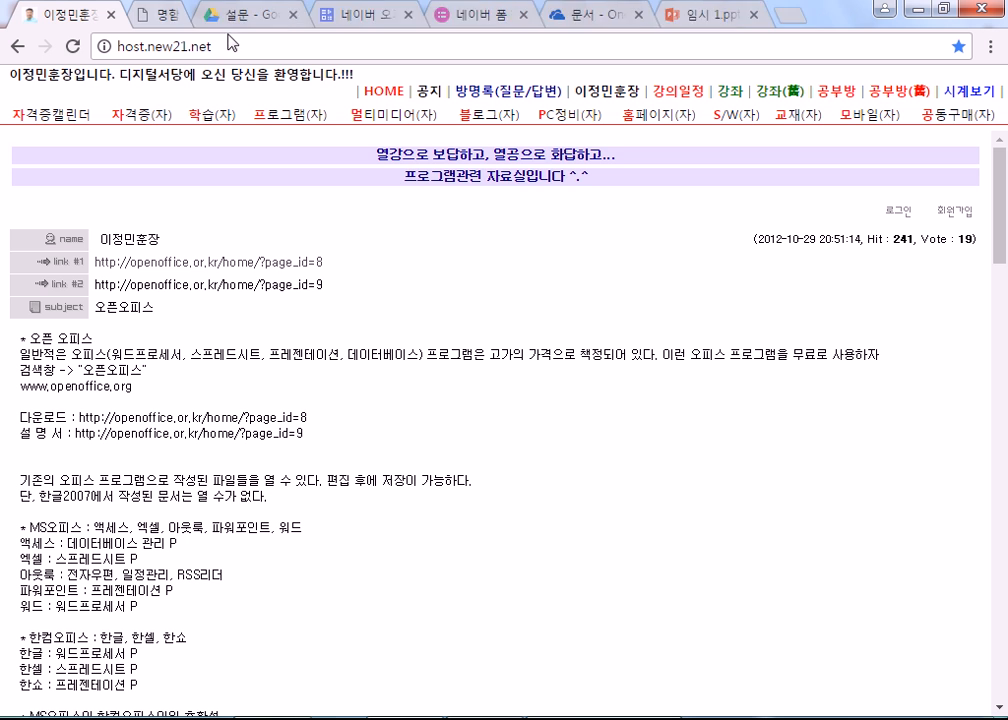
Step: Follow the post's second link and trim the address to openoffice.or.kr, which redirects to a CANTV site
click(238, 286)
drag(219, 47, 407, 50)
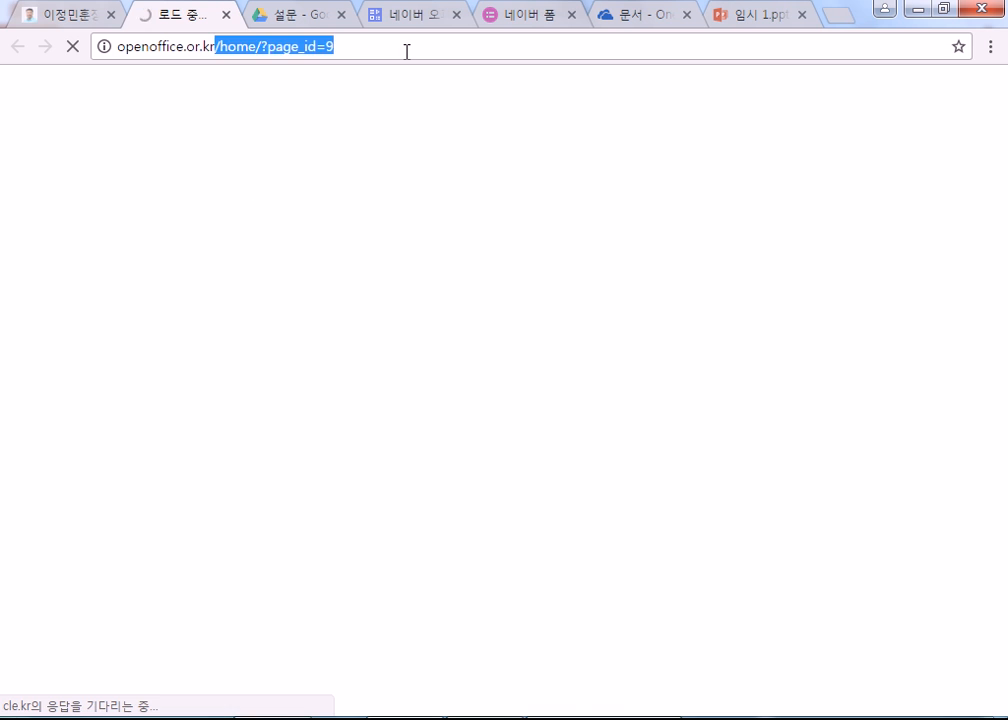
key(BackSpace)
key(Return)
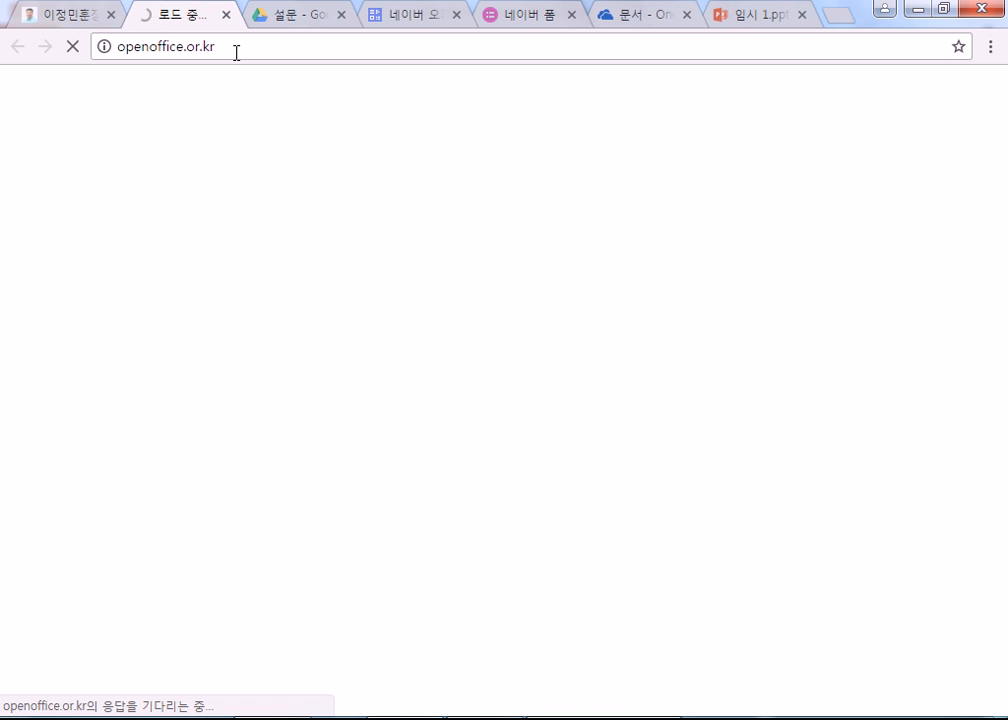
click(237, 51)
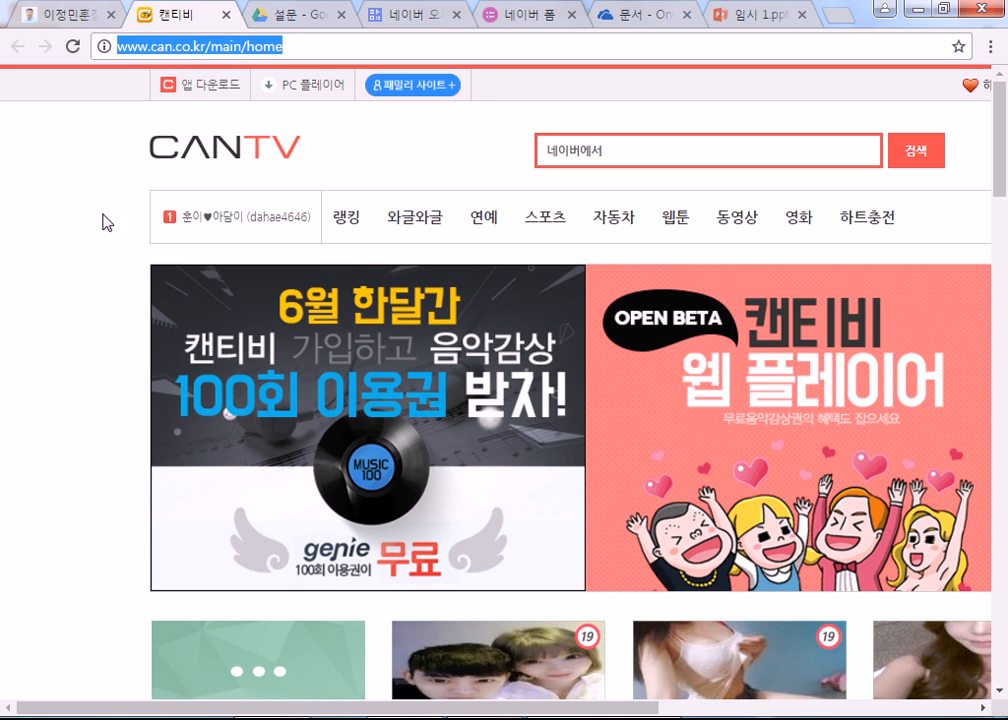
scroll(101, 225, down, 3)
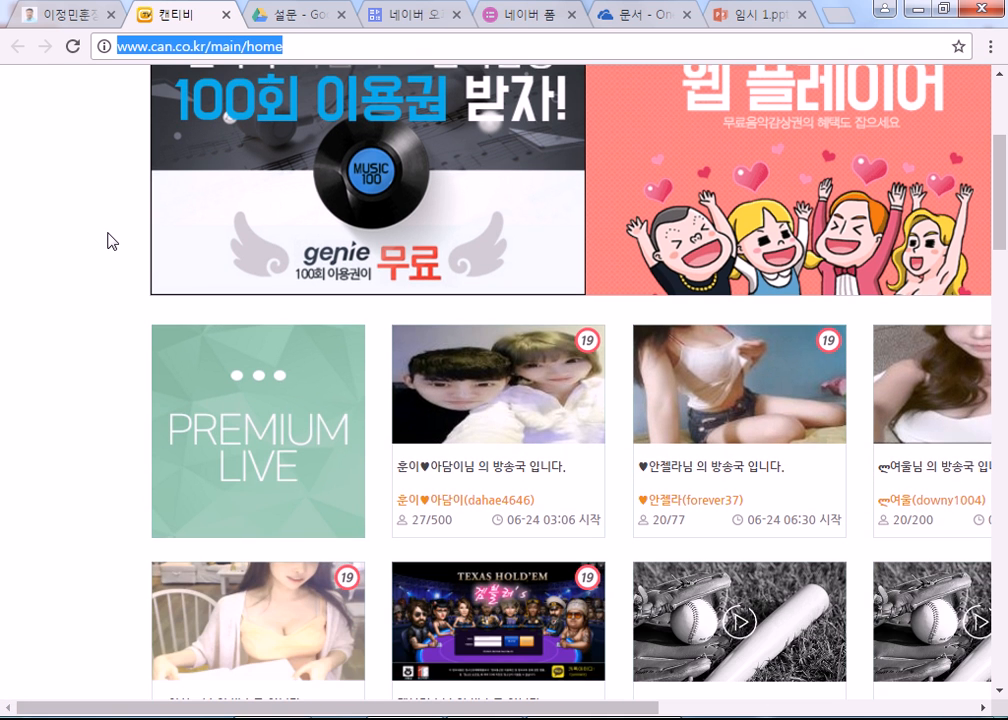
Step: Close the CANTV tab, Google 오픈오피스, and open the Apache OpenOffice Korean homepage showing version 4.1.3
scroll(106, 240, up, 3)
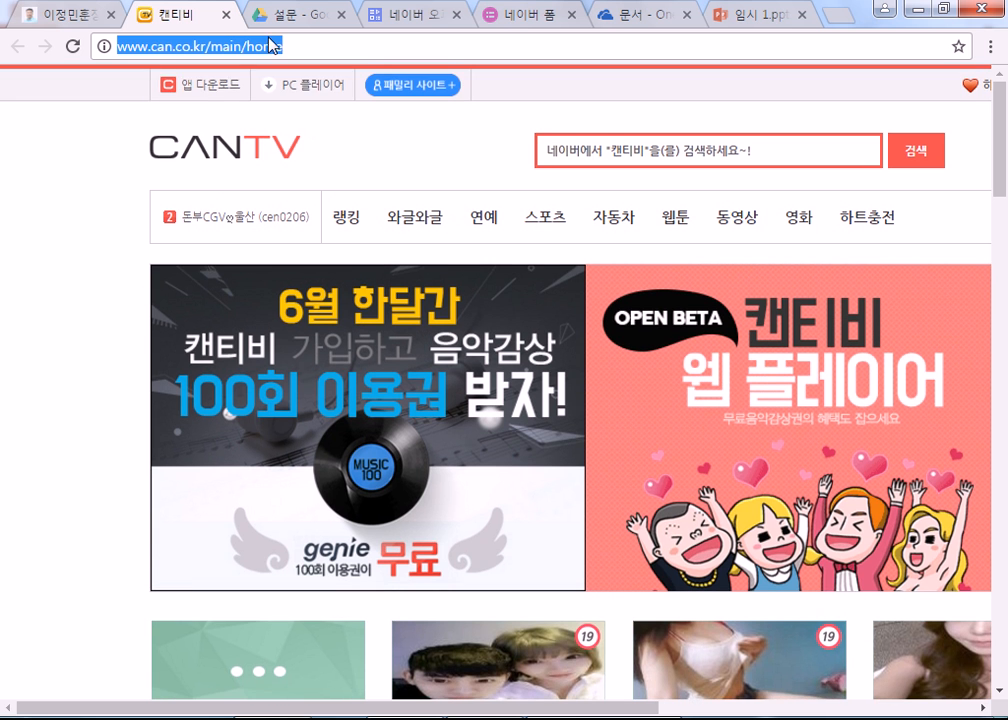
click(226, 15)
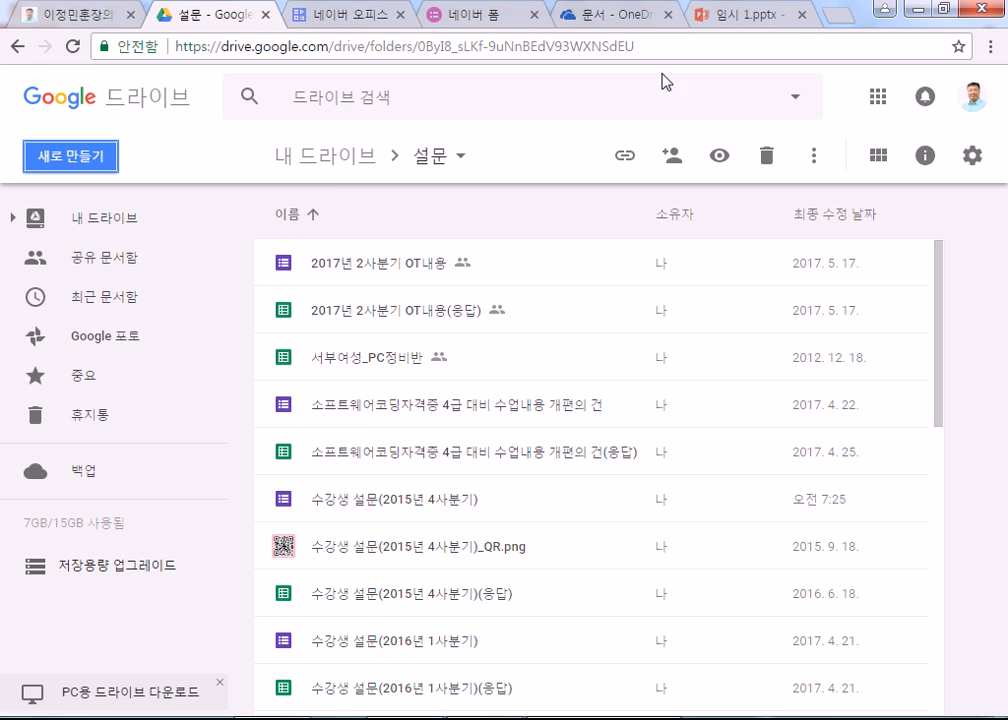
key(ctrl+t)
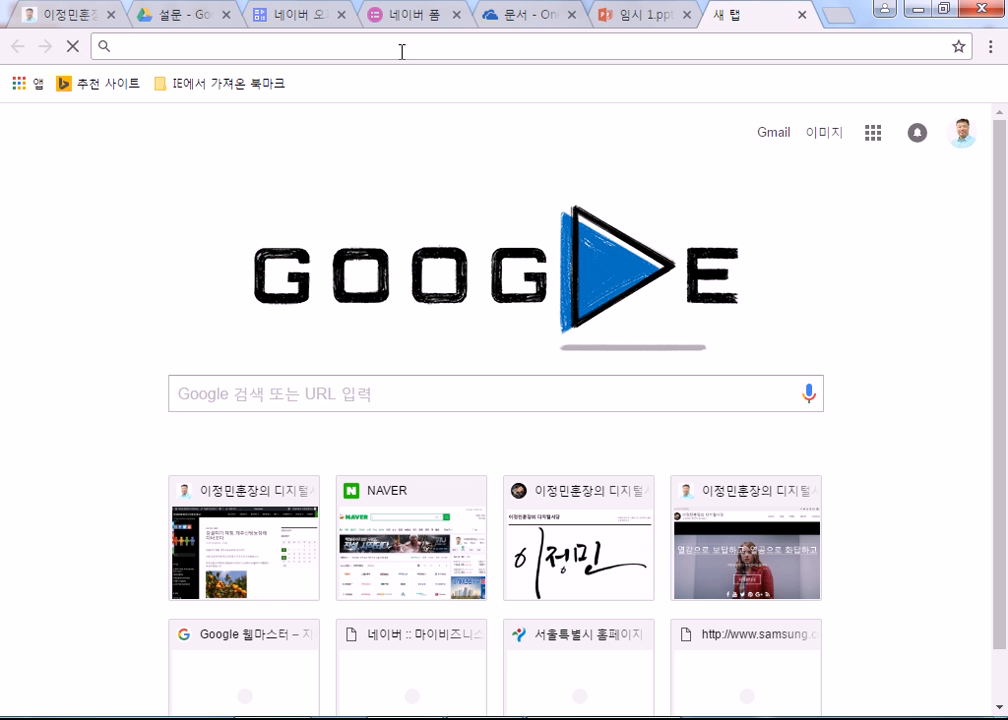
text(오픈)
key(BackSpace)
text(ㄴ옾)
key(Return)
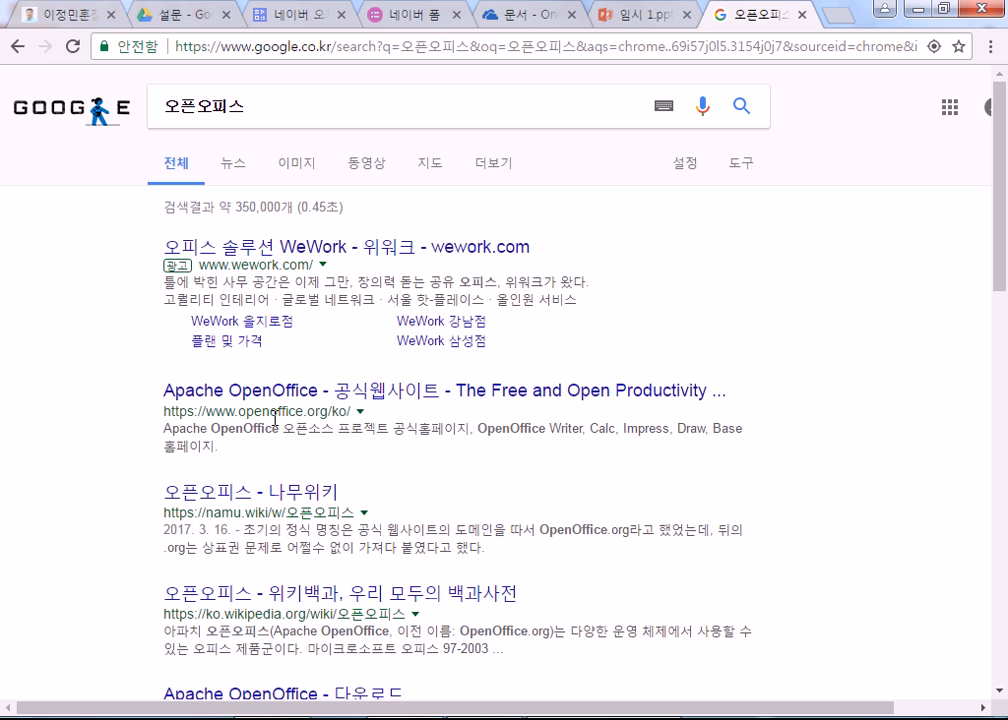
click(324, 403)
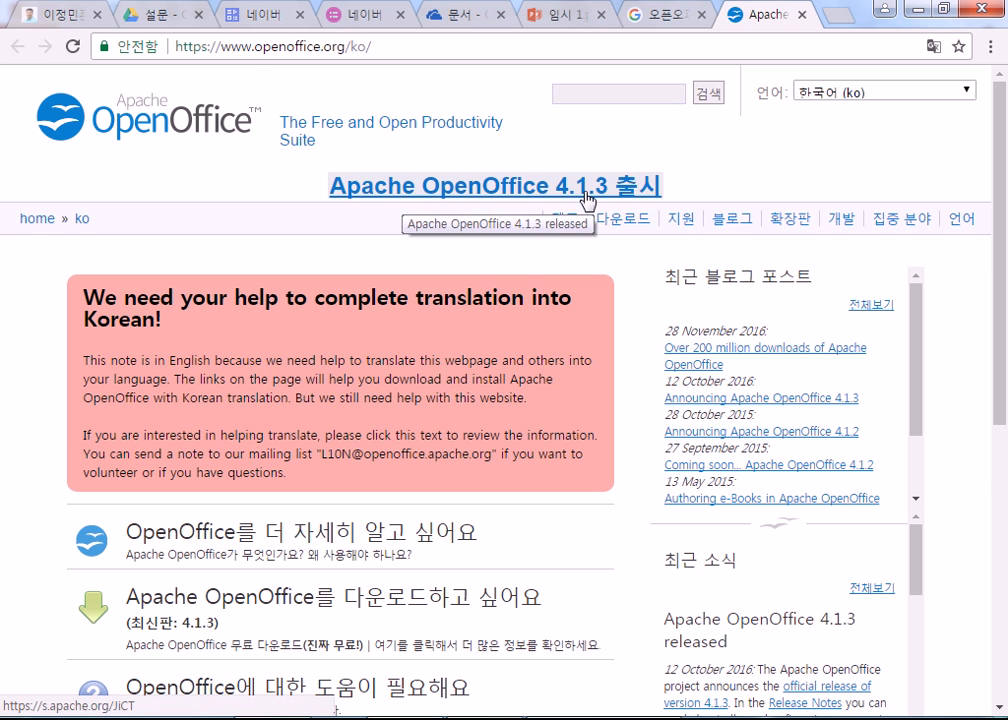
Step: Glance back at the post, then open the Apache site's 다운로드 page for OpenOffice 4.1.3
click(88, 16)
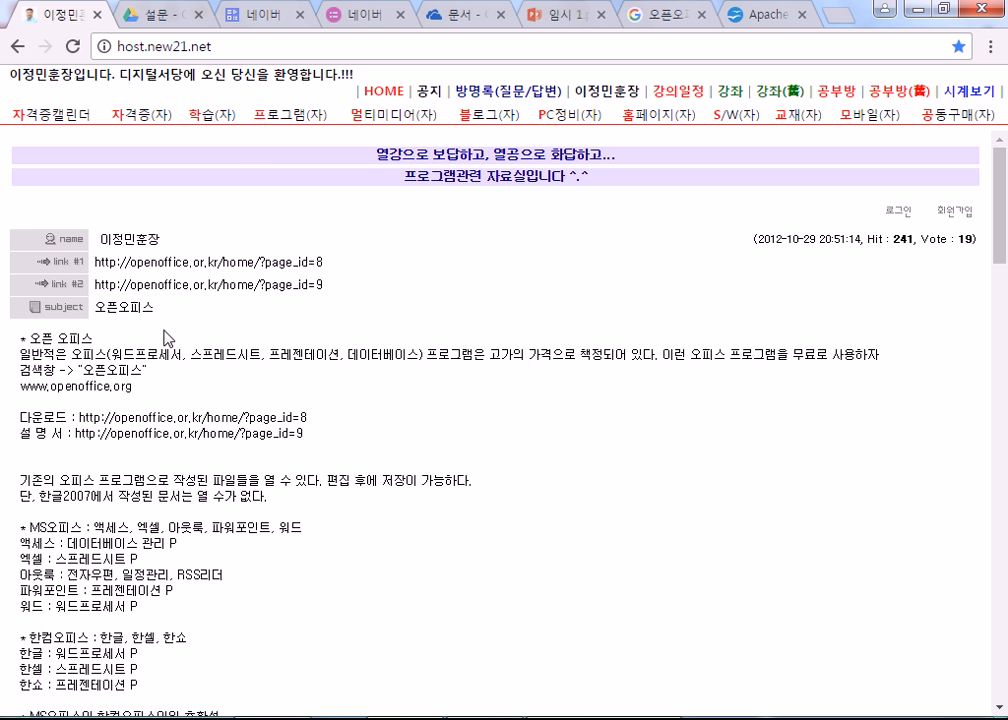
scroll(167, 338, down, 3)
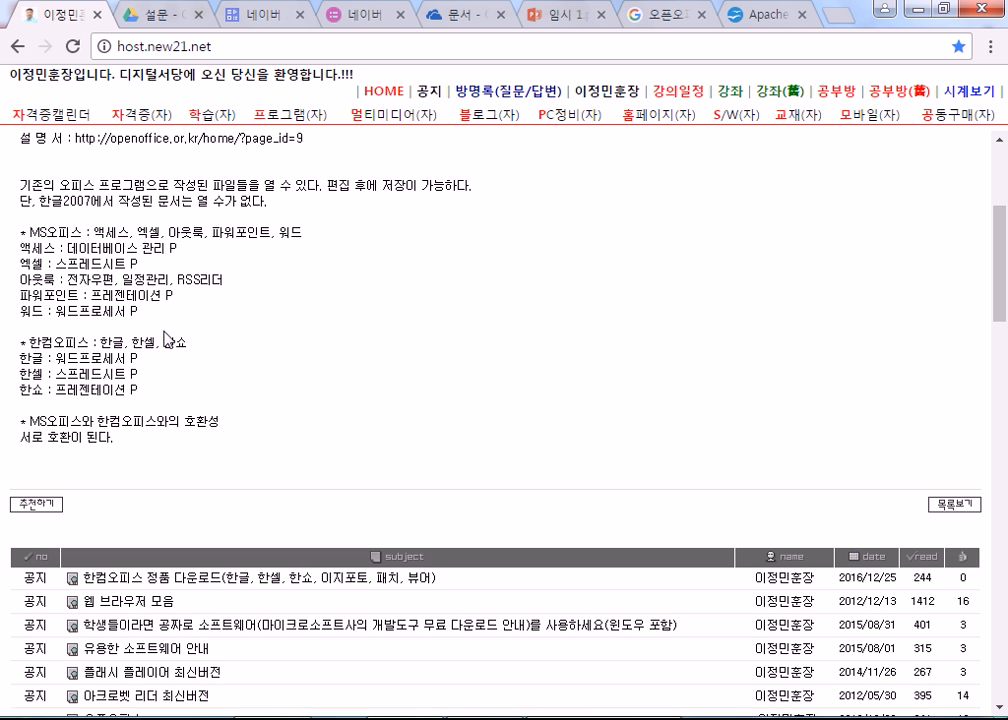
click(790, 25)
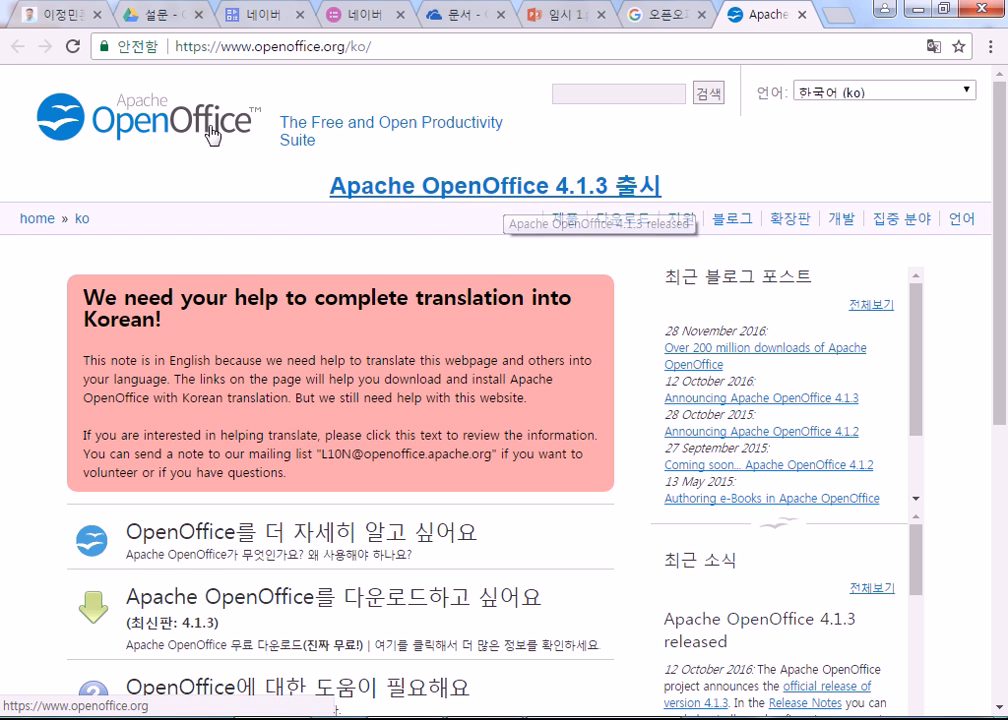
scroll(500, 416, down, 2)
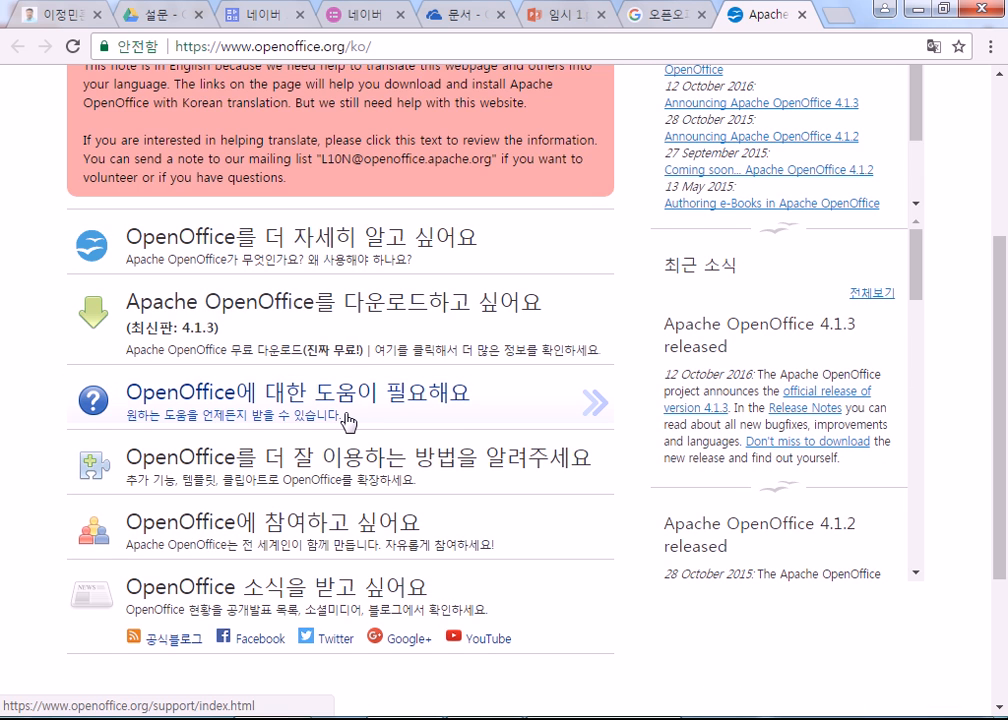
scroll(348, 421, up, 3)
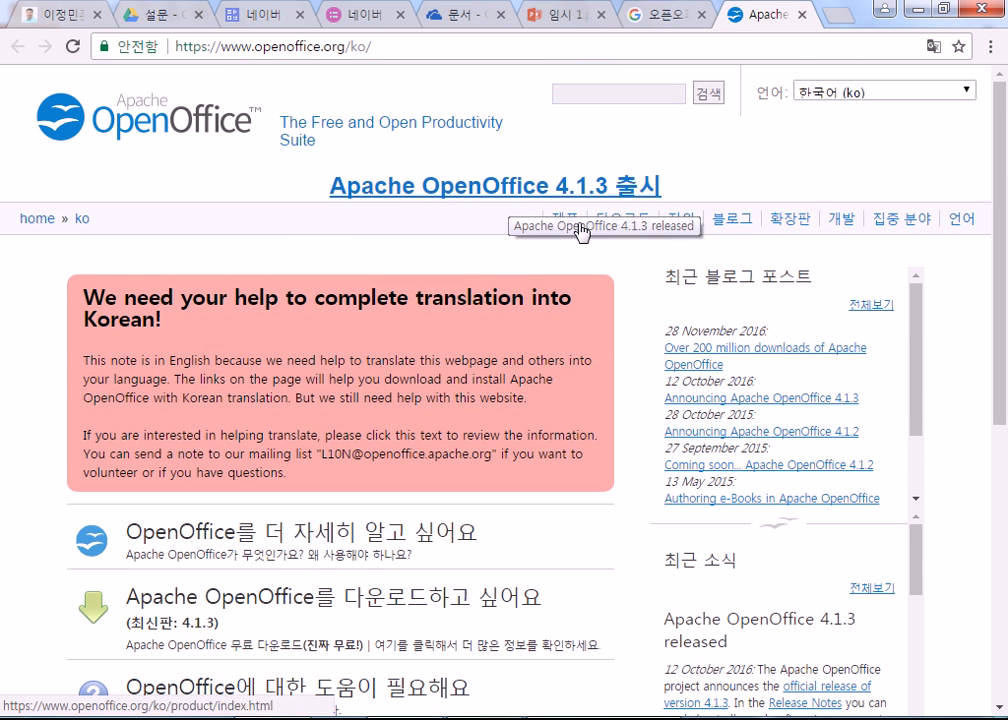
click(632, 222)
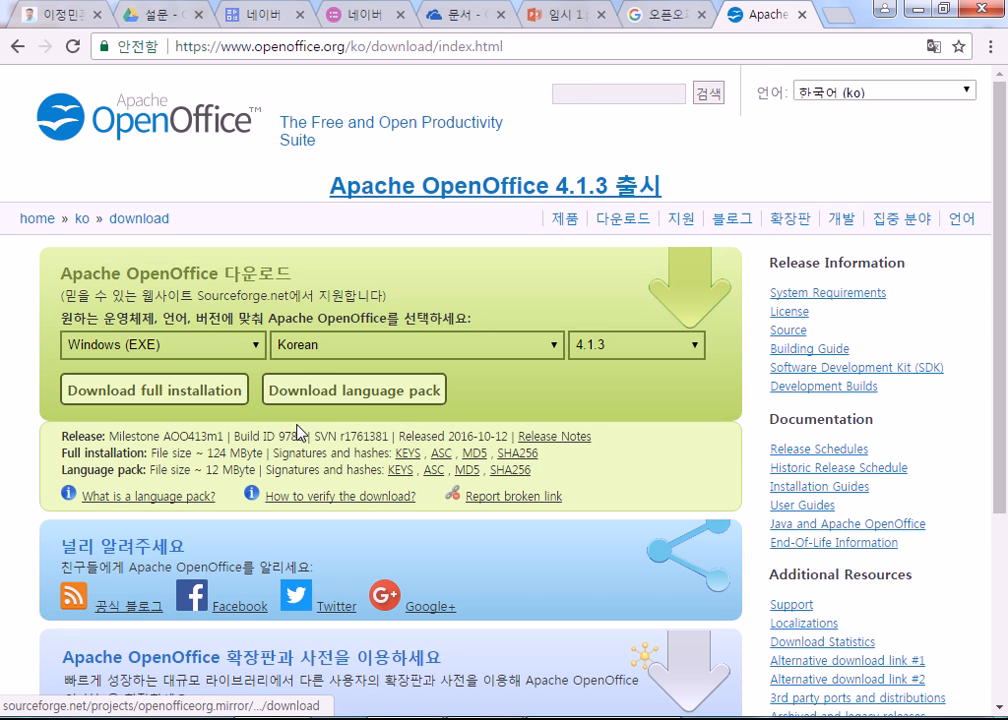
Step: Close the 오픈오피스 Google results tab and open the 'Apache OpenOffice 4.1.3 출시' announcement
scroll(300, 433, down, 3)
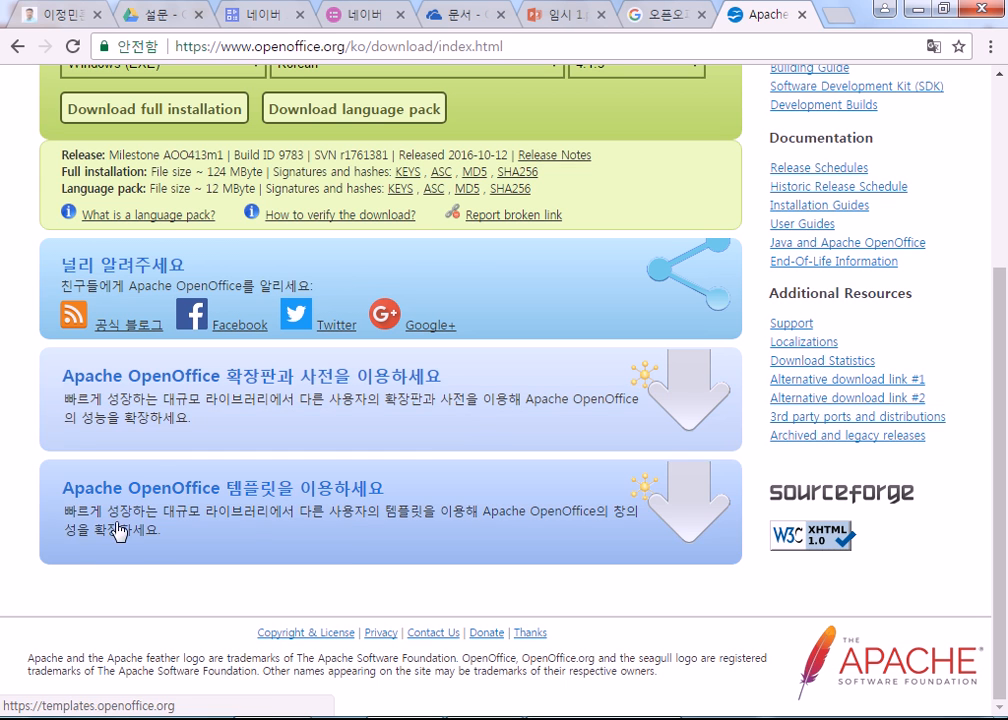
scroll(13, 529, up, 3)
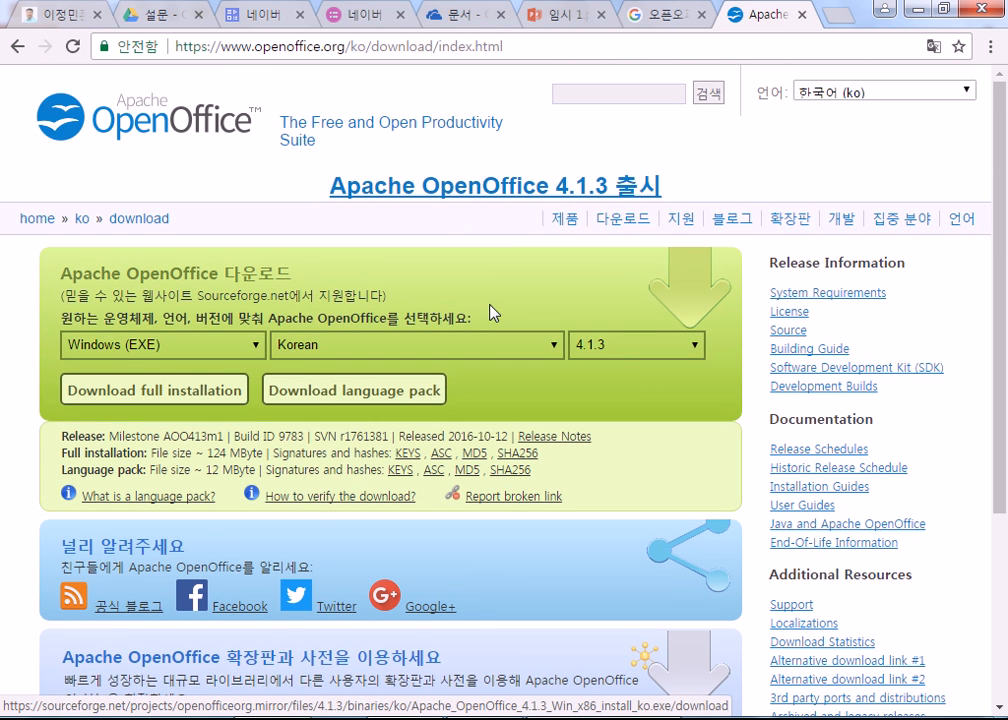
click(655, 22)
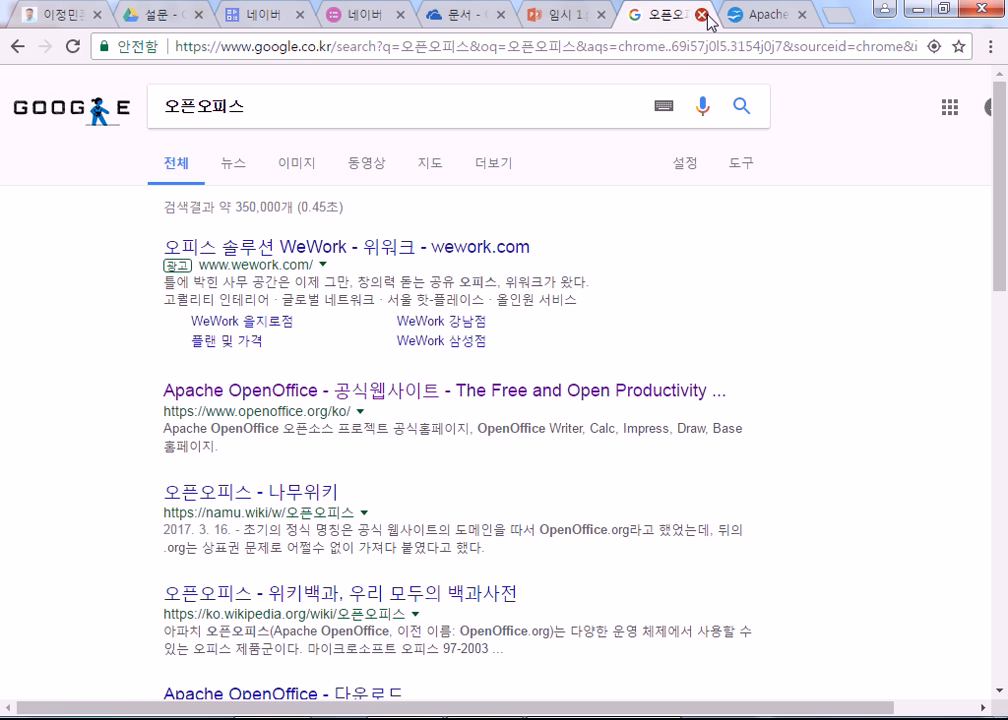
click(702, 15)
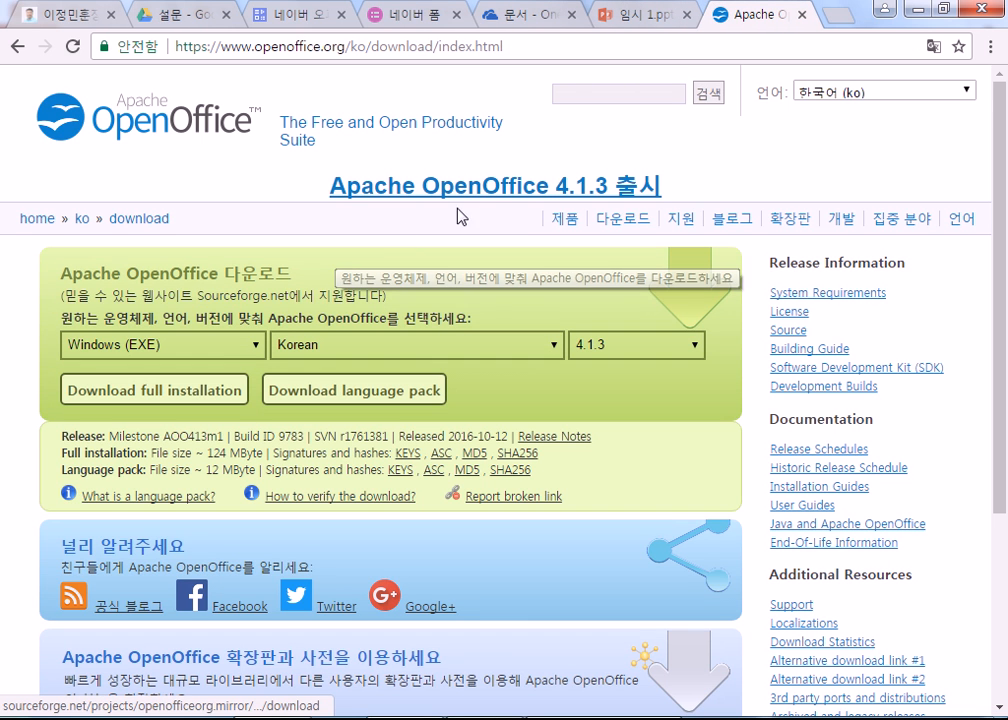
click(513, 190)
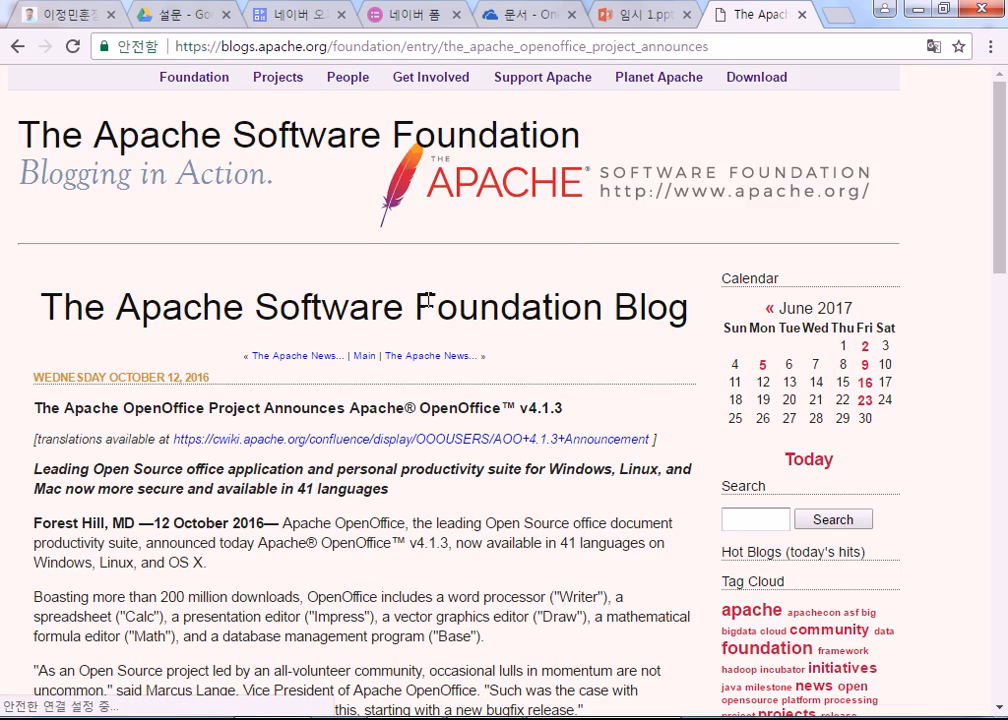
Step: Read through the OpenOffice 4.1.3 blog post's features, briefly check the Naver Office tab, and return
scroll(275, 375, down, 10)
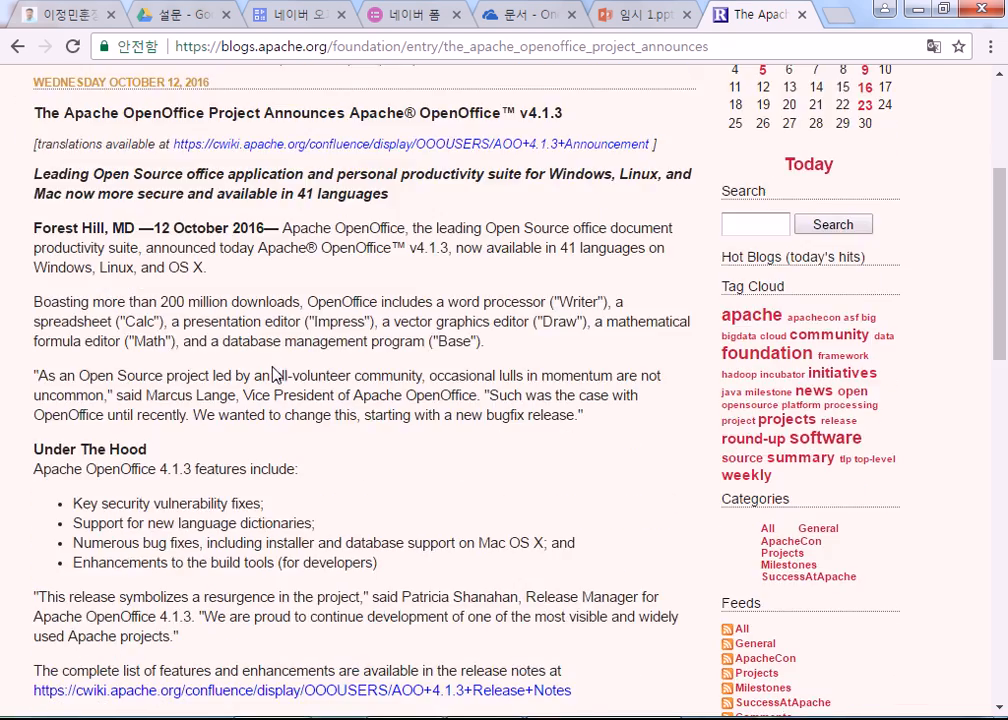
drag(33, 326, 411, 500)
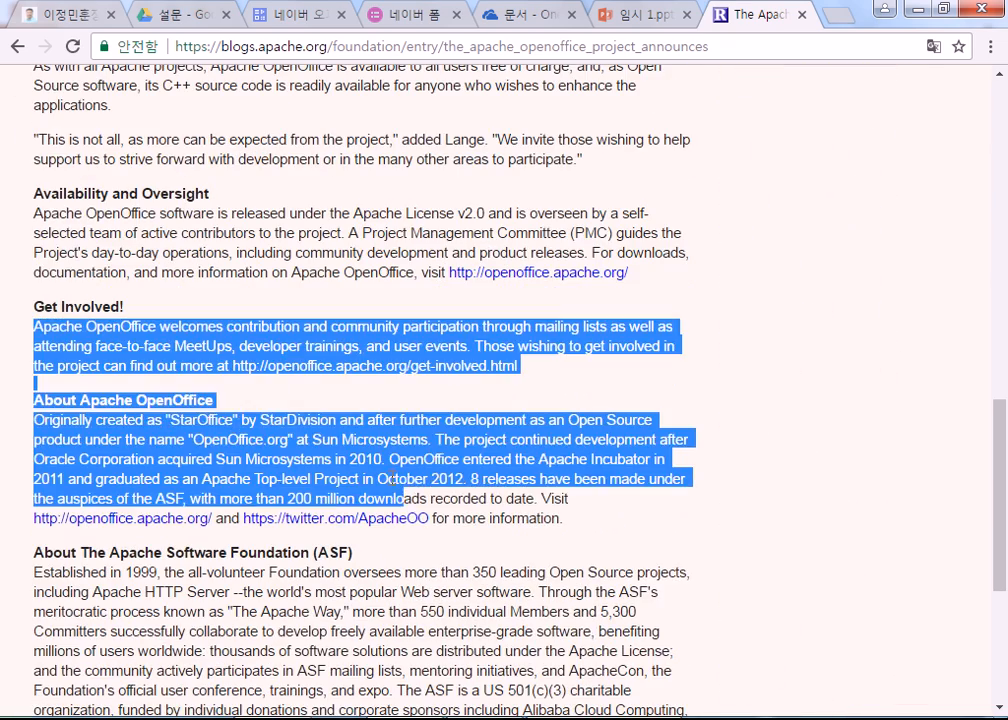
scroll(394, 477, up, 10)
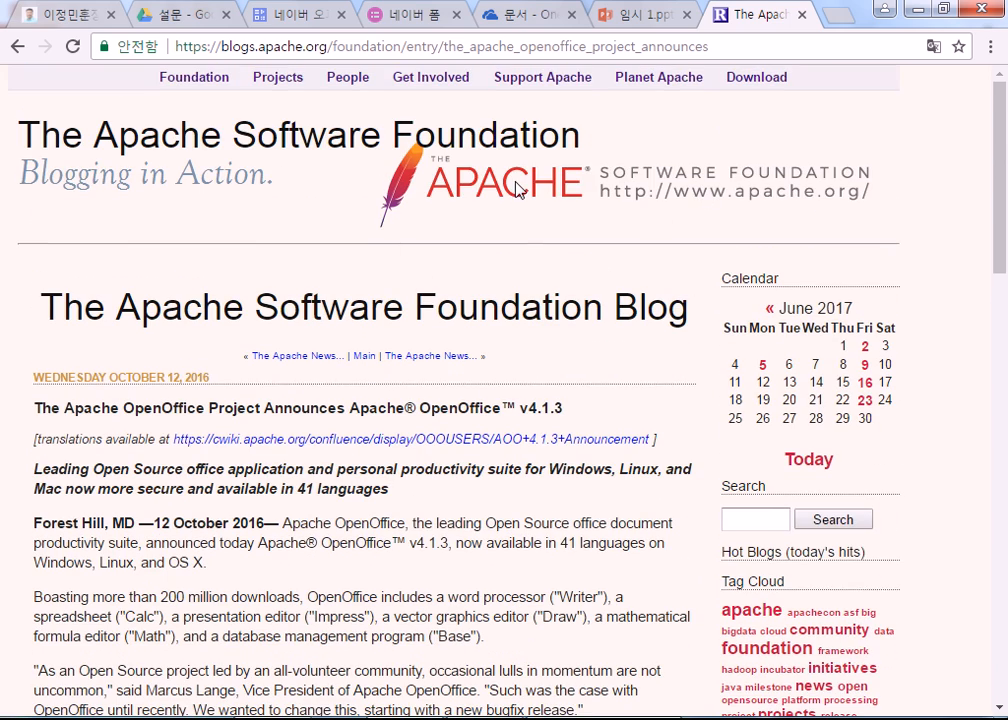
scroll(428, 398, down, 4)
drag(158, 205, 459, 425)
click(461, 425)
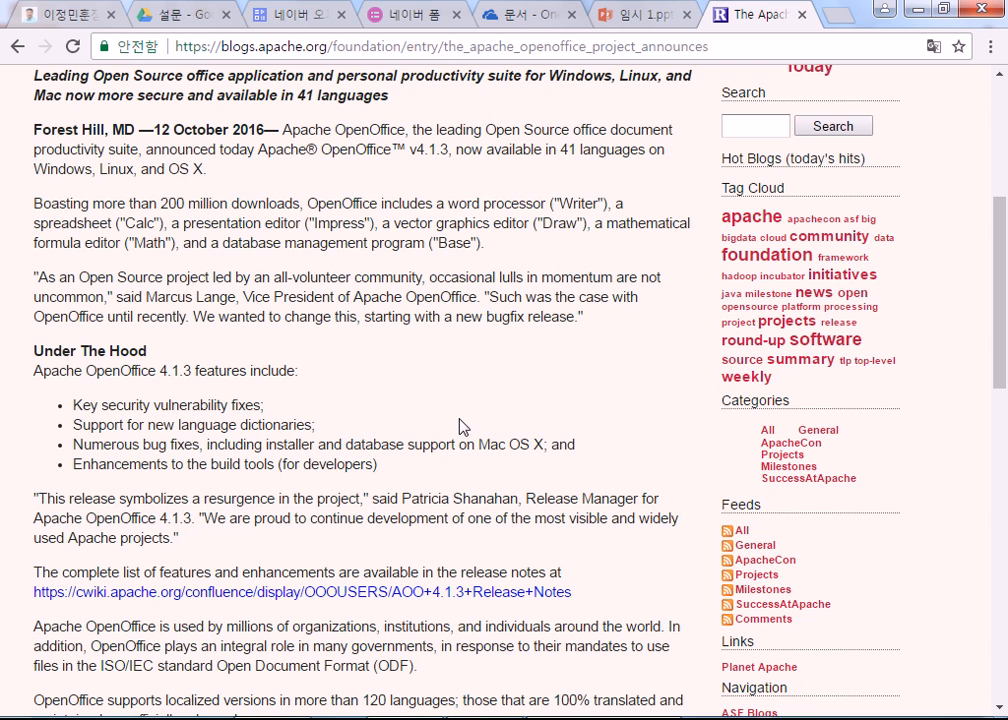
click(278, 22)
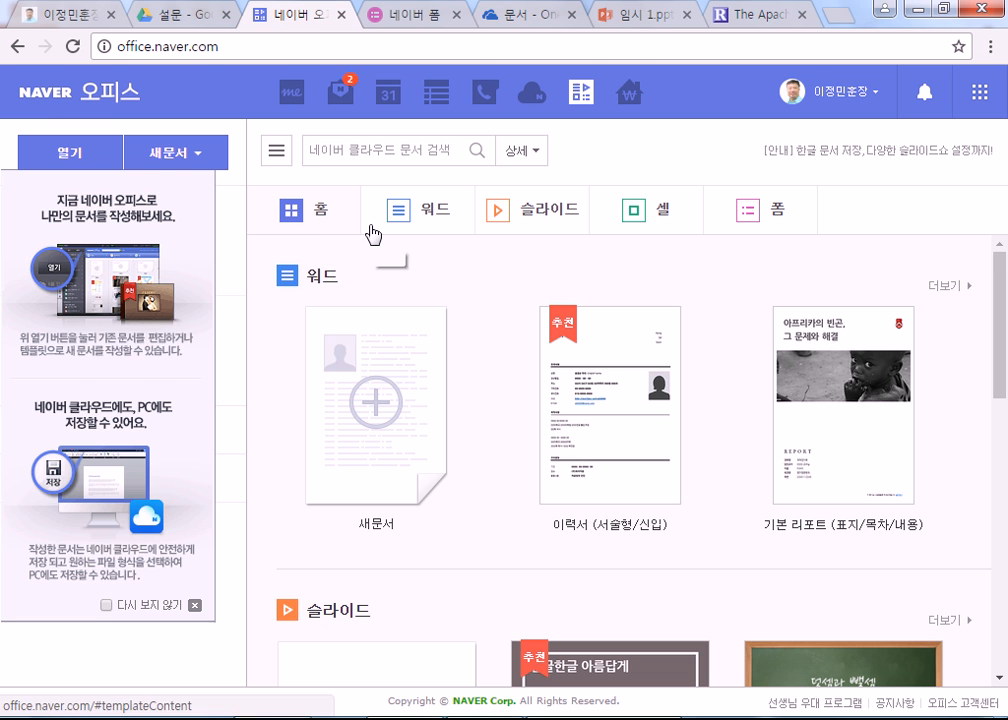
click(765, 16)
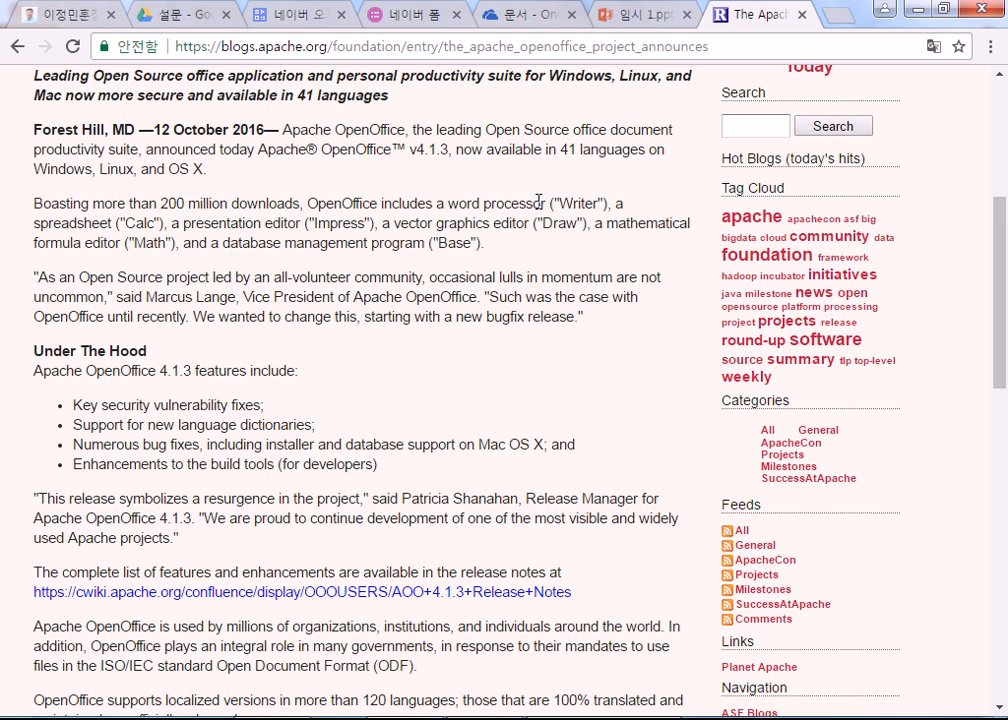
scroll(213, 258, up, 3)
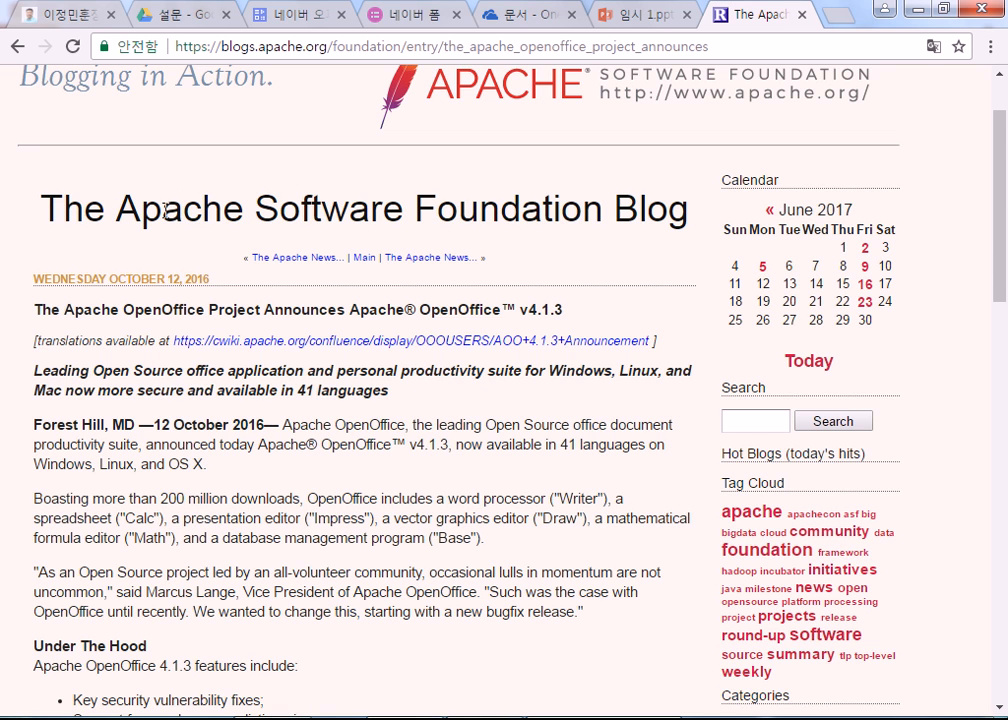
drag(163, 210, 184, 210)
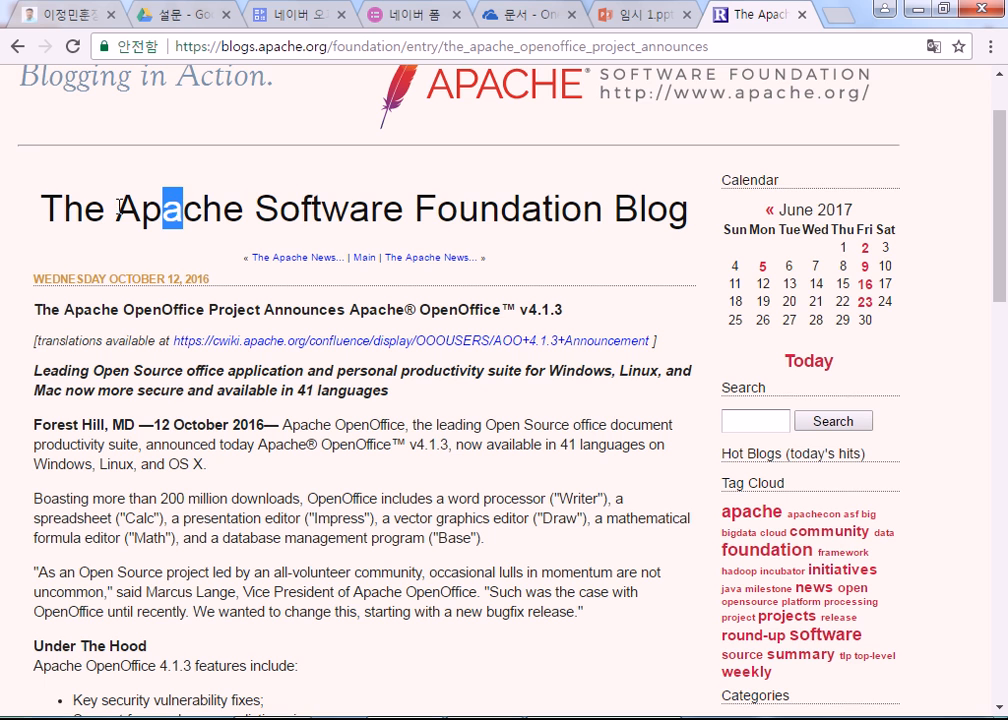
drag(118, 208, 142, 210)
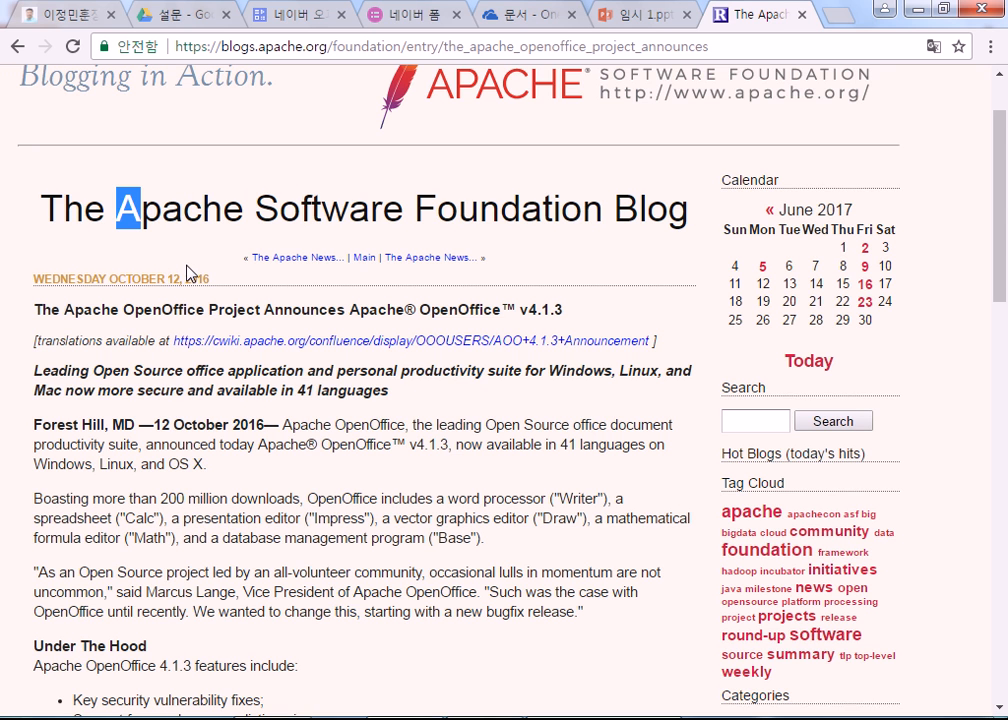
drag(163, 210, 183, 210)
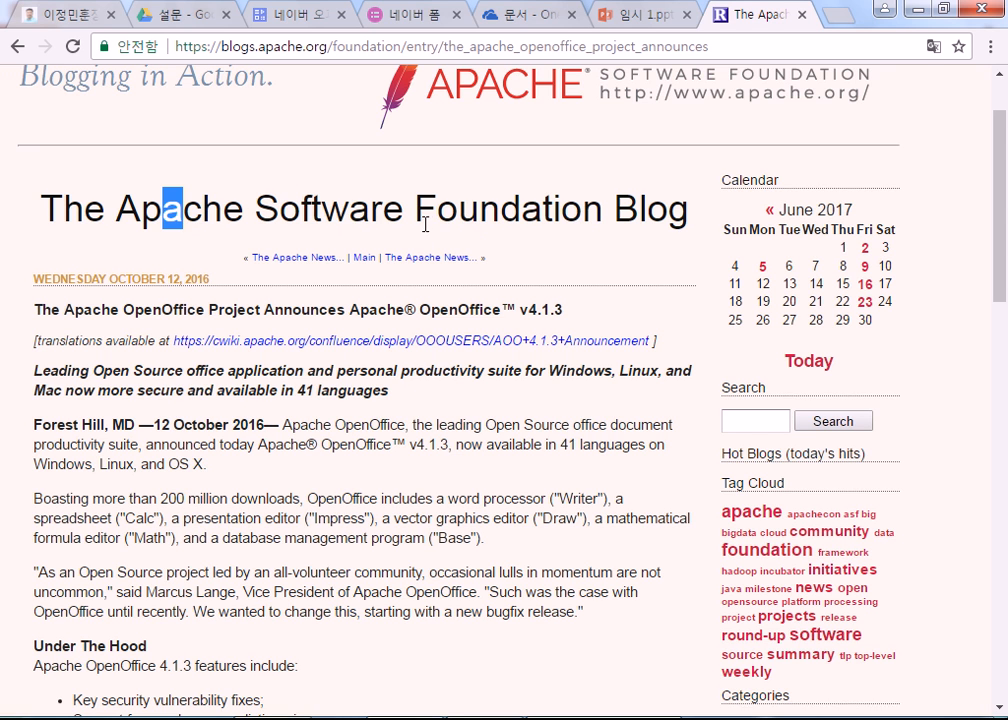
drag(521, 214, 541, 212)
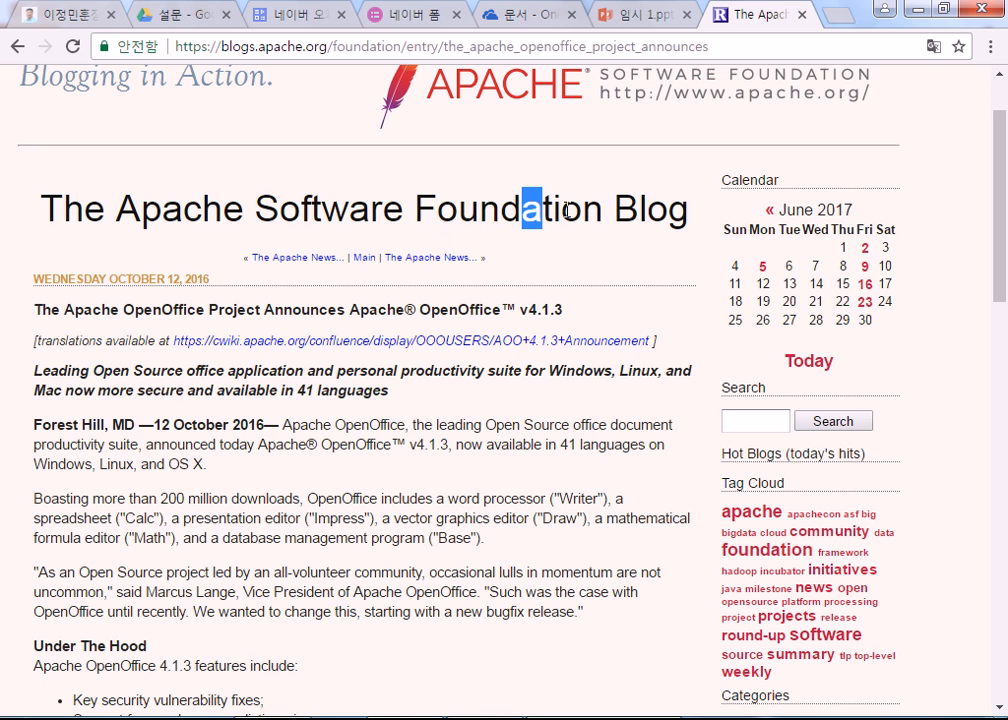
drag(43, 207, 56, 206)
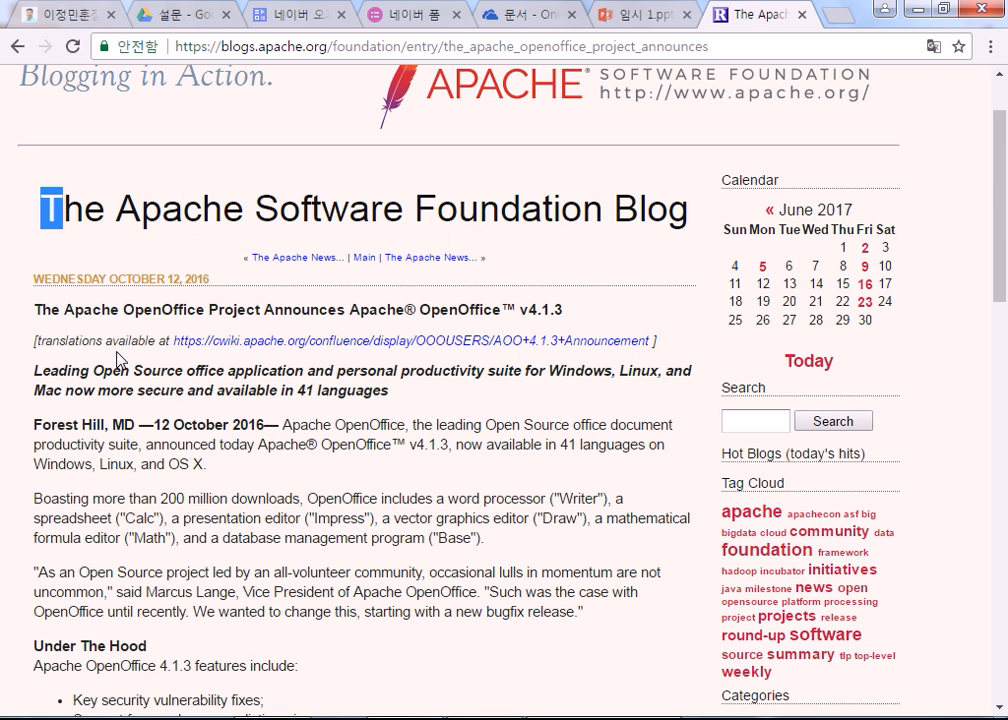
click(56, 212)
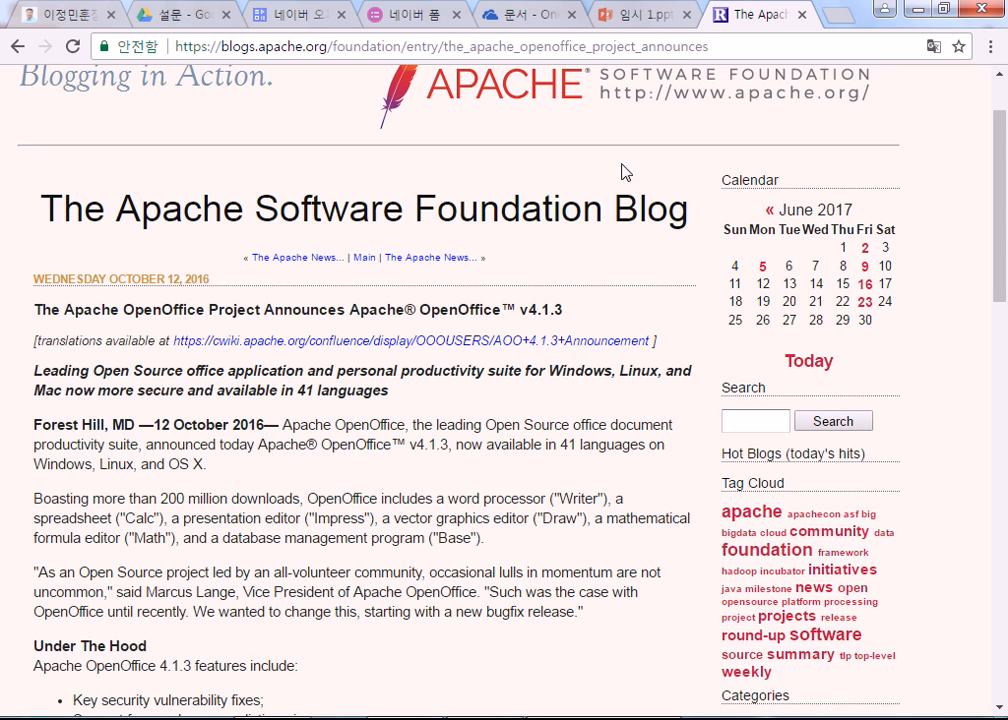
Step: Check the Naver Form editor, clearing the highlight over its intro image
click(400, 22)
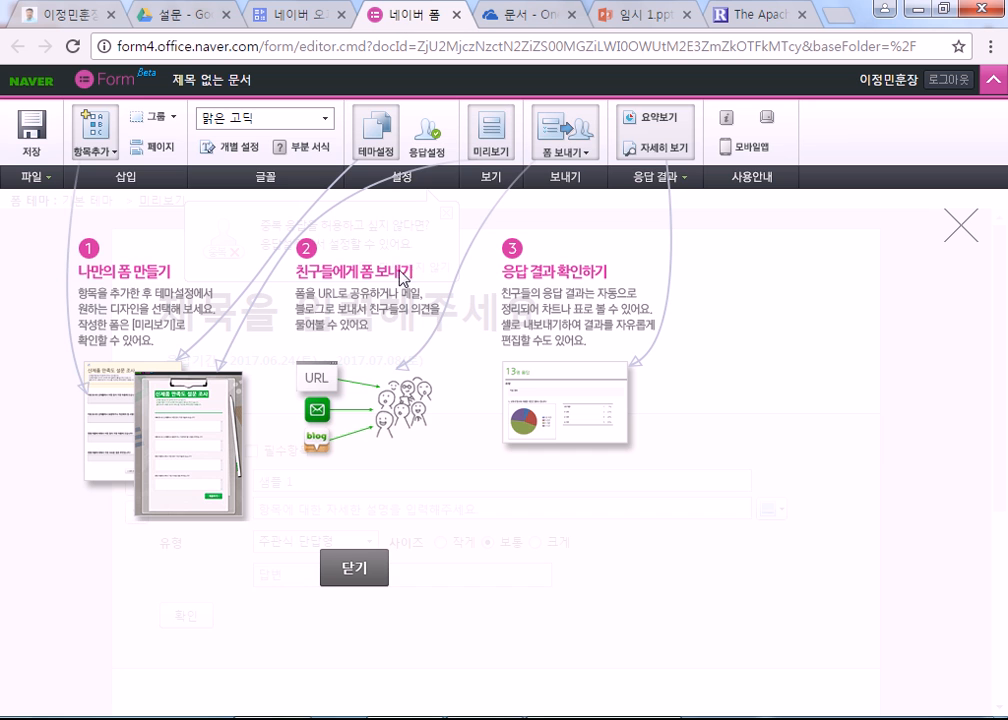
drag(704, 288, 355, 308)
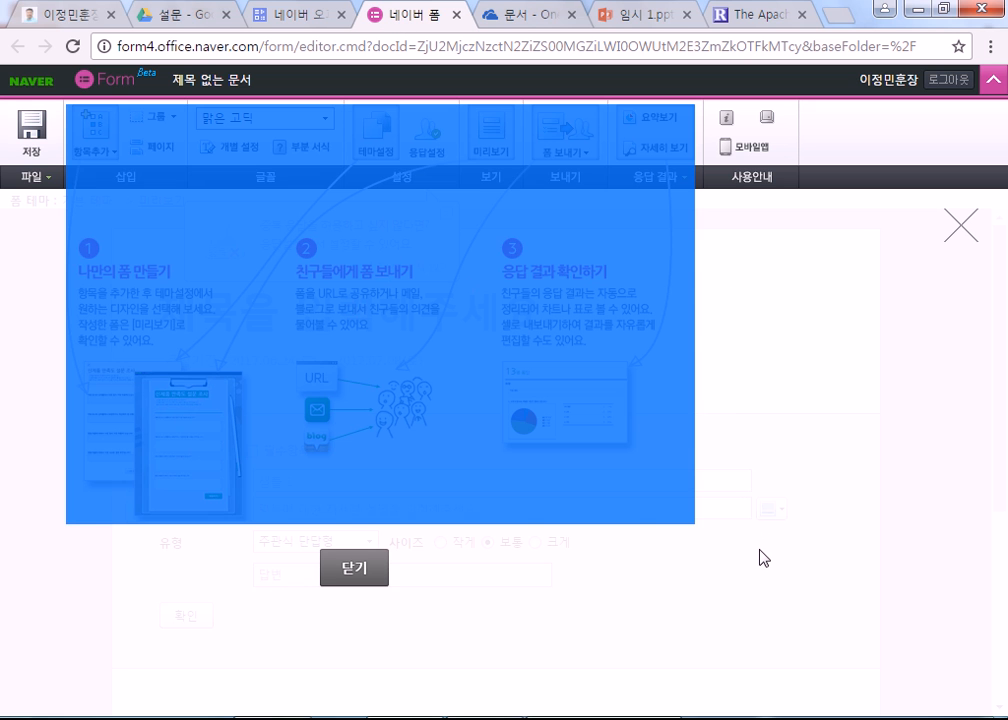
click(759, 552)
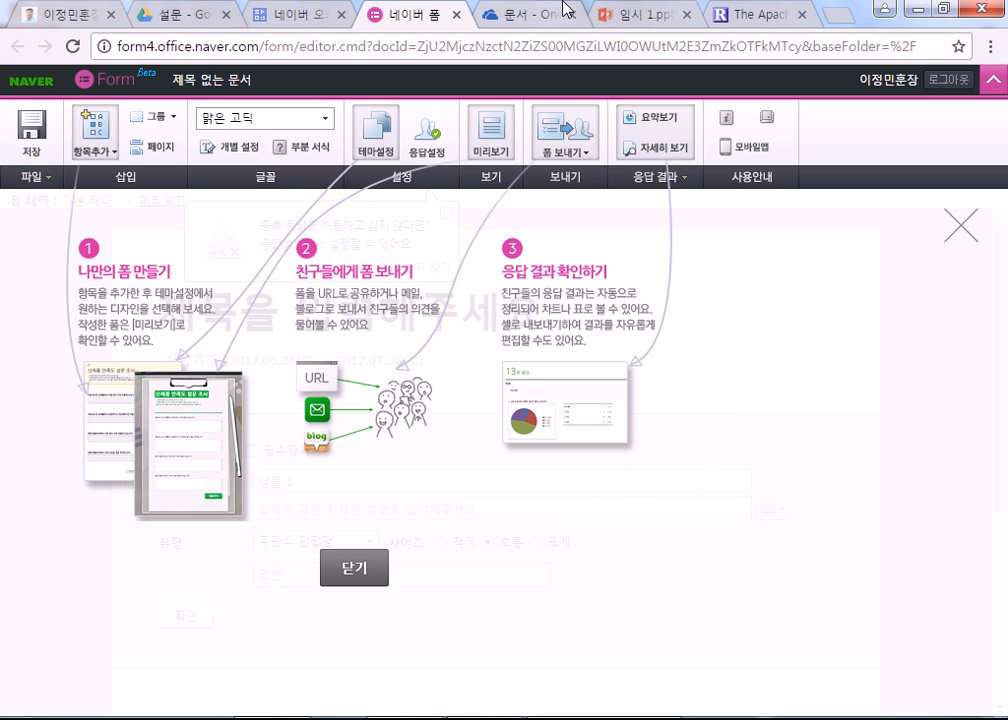
Step: Skim the Apache blog post, then close it and the 임시 1.pptx presentation
click(768, 14)
scroll(425, 402, down, 10)
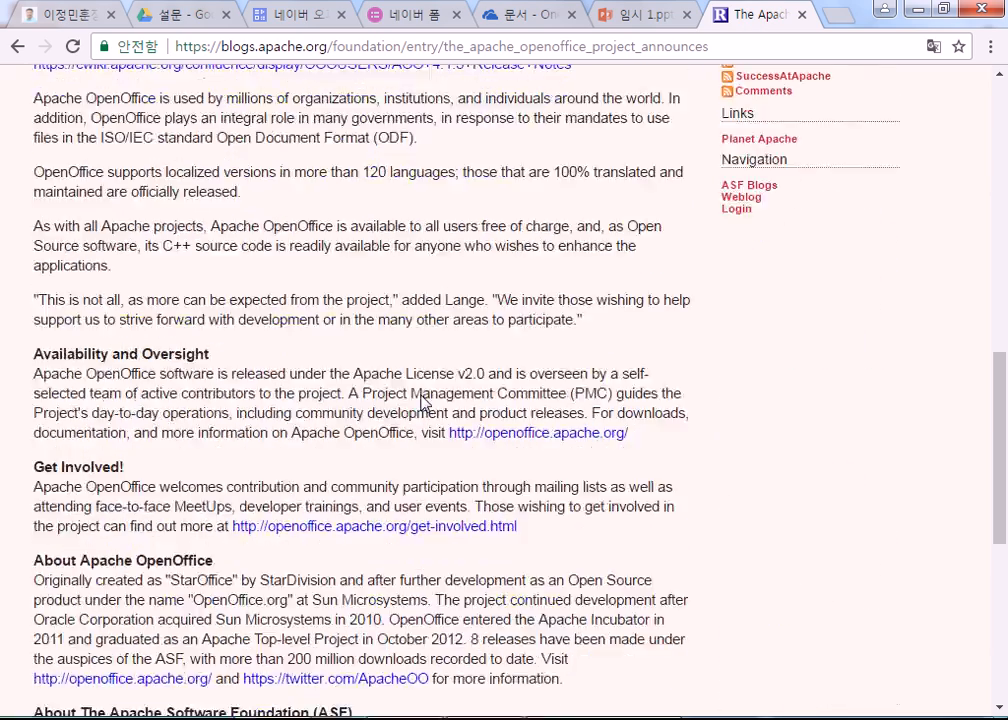
scroll(425, 402, down, 5)
drag(265, 373, 457, 524)
scroll(452, 530, down, 1)
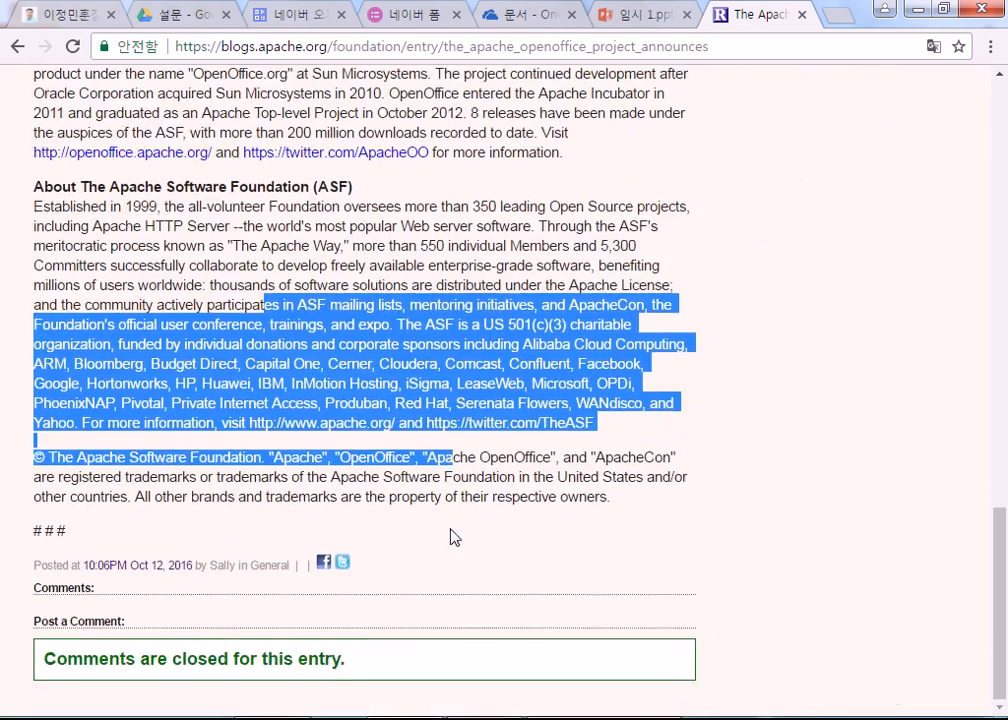
scroll(455, 530, up, 15)
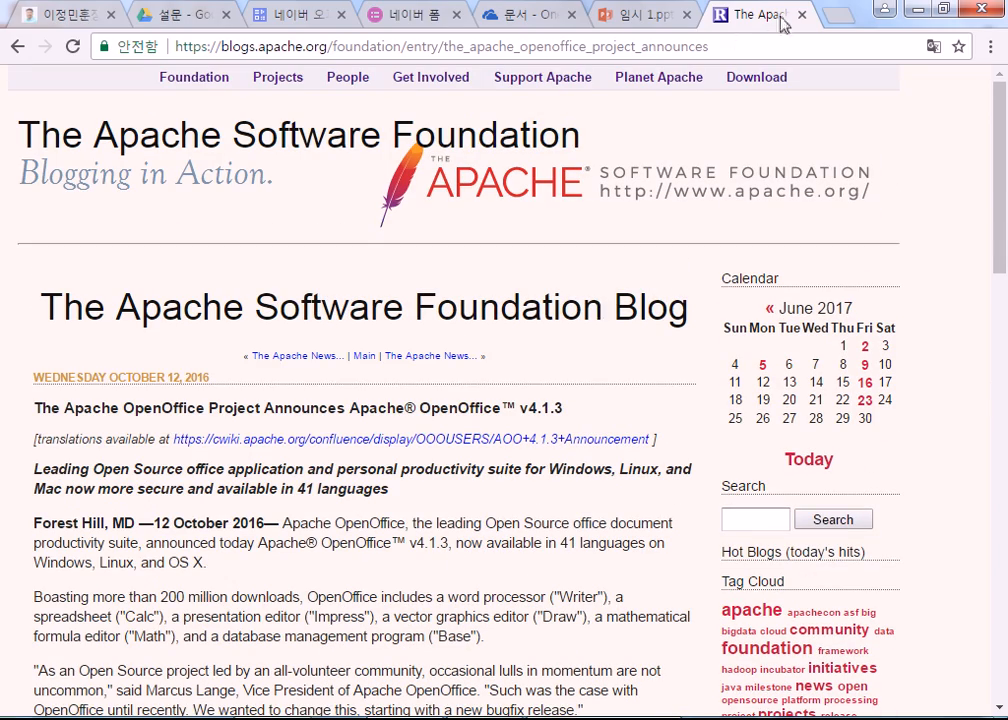
click(801, 14)
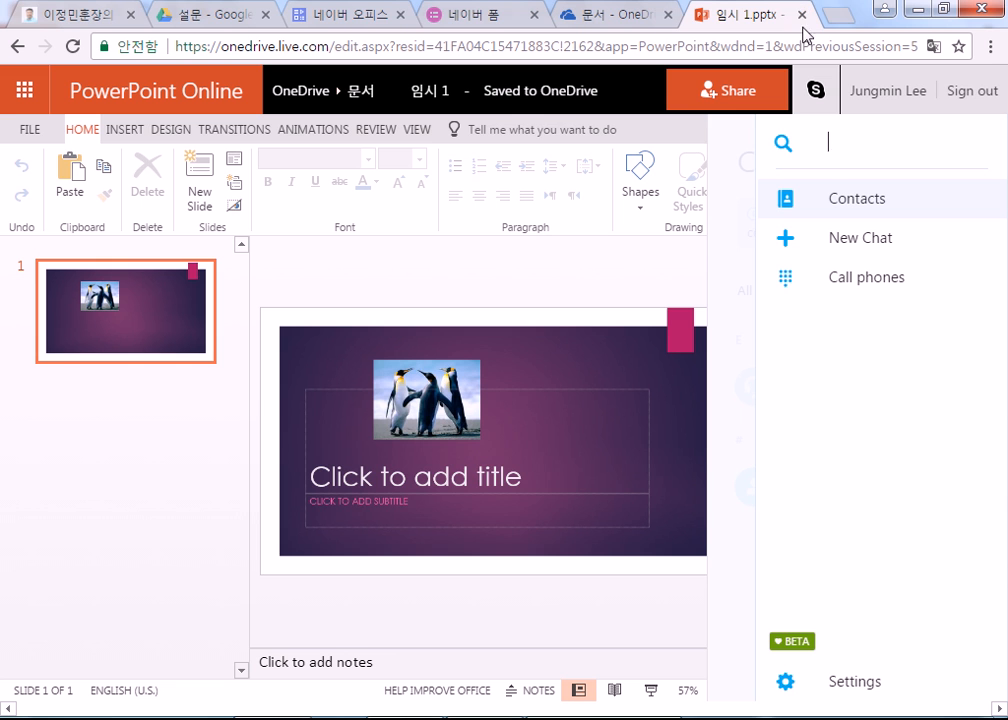
click(972, 90)
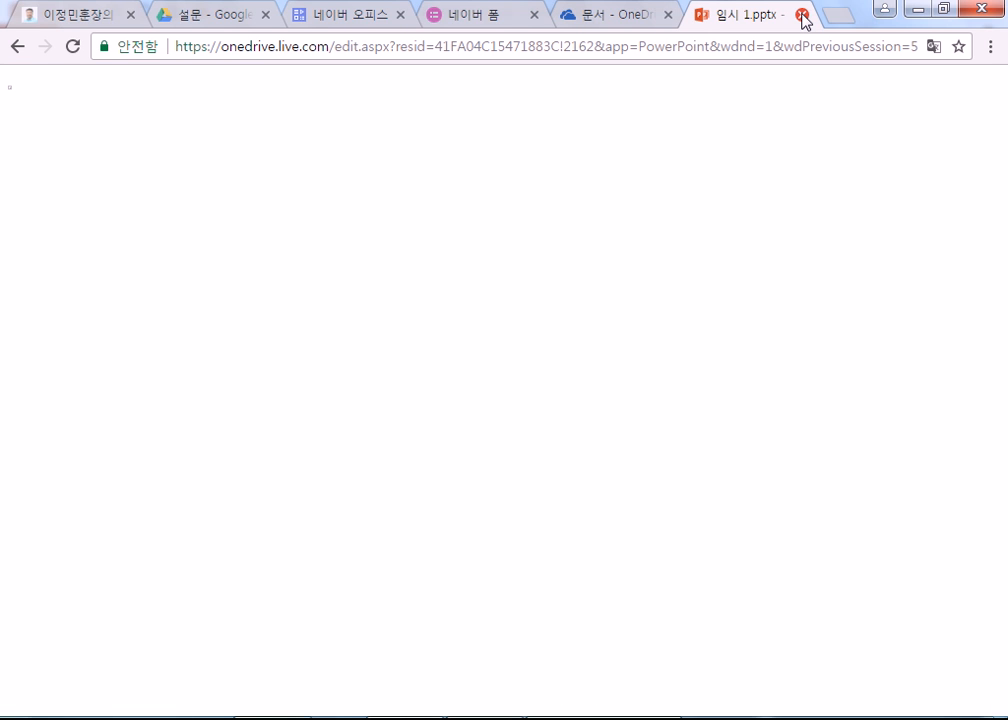
click(803, 16)
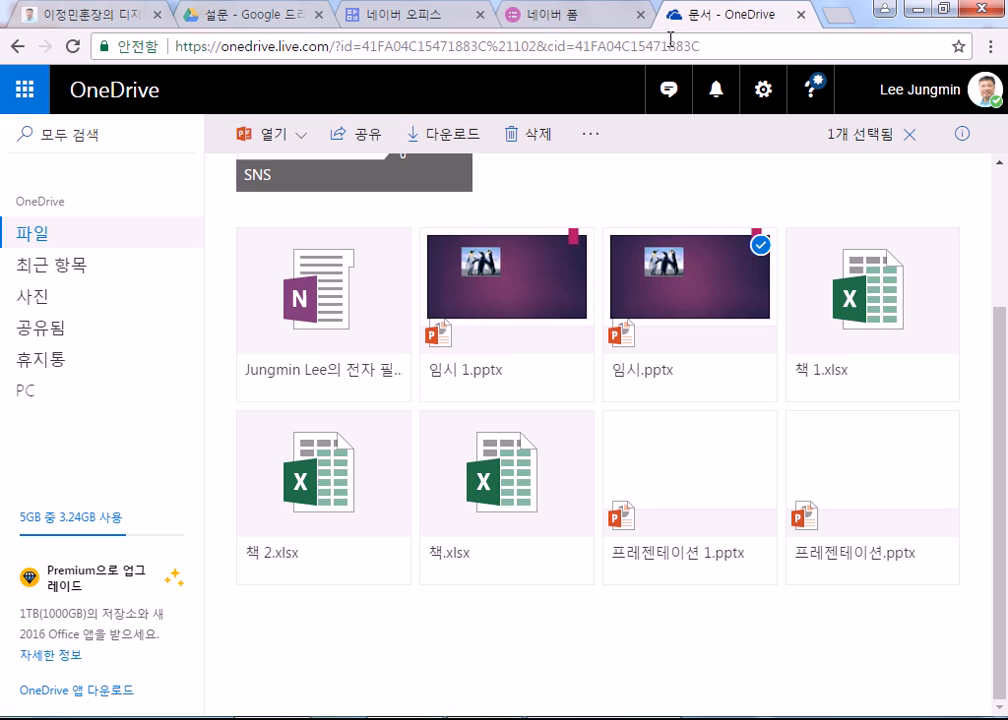
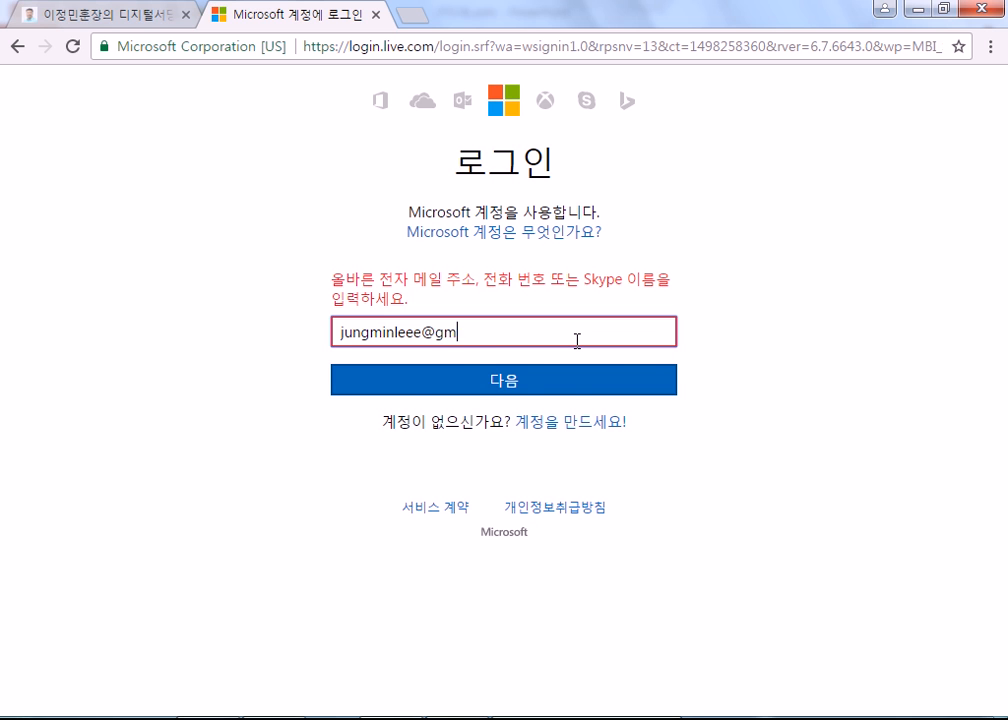
Step: Finish entering the account e-mail, then enter the password to sign in to Outlook
text(.com)
click(535, 330)
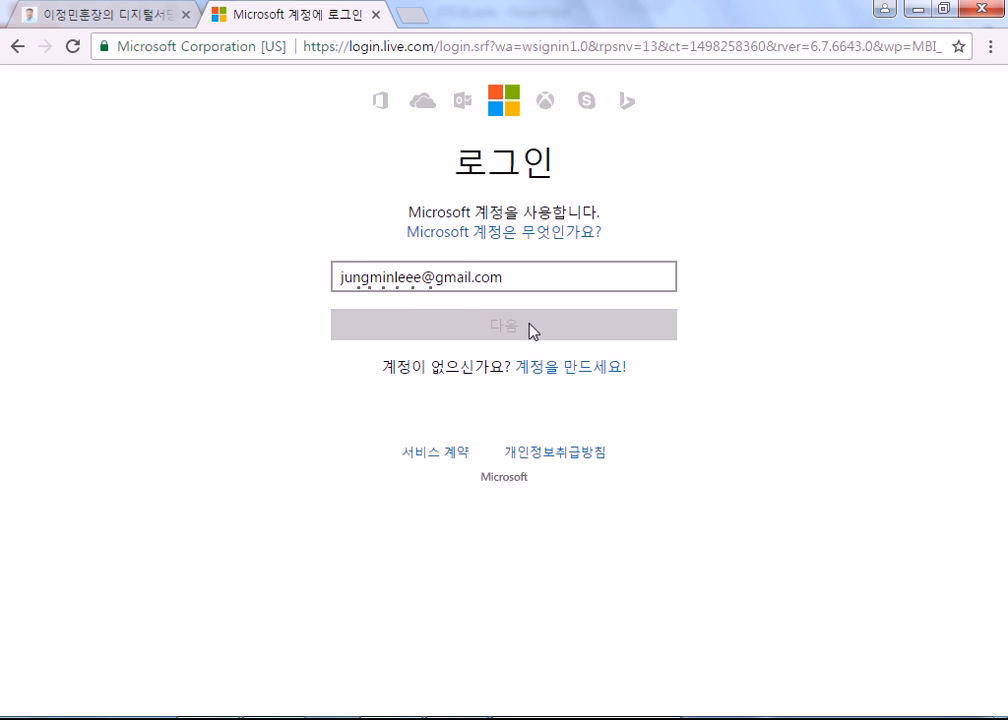
text(***)
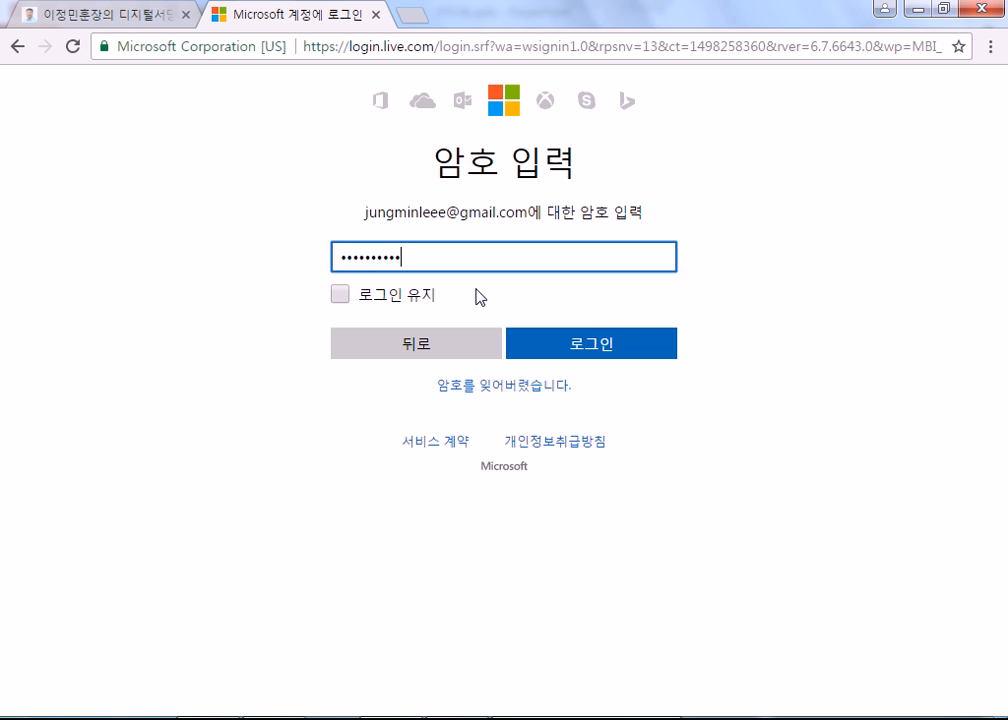
text(*********)
key(Return)
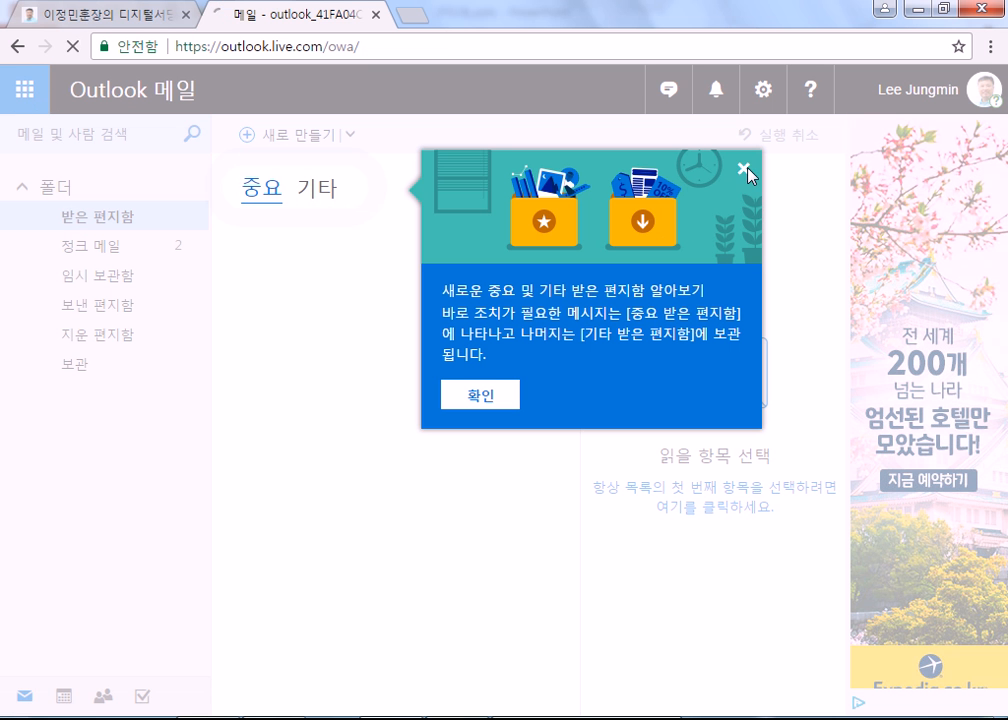
Step: Dismiss the inbox tip and open OneDrive files from the Microsoft app launcher
click(742, 169)
click(25, 93)
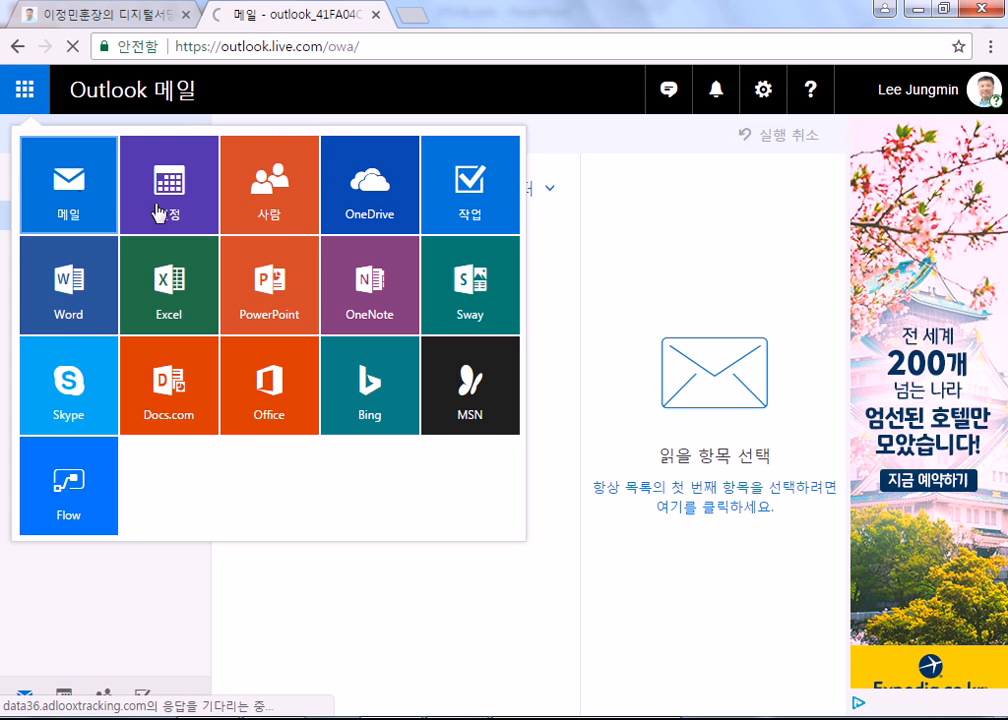
click(378, 190)
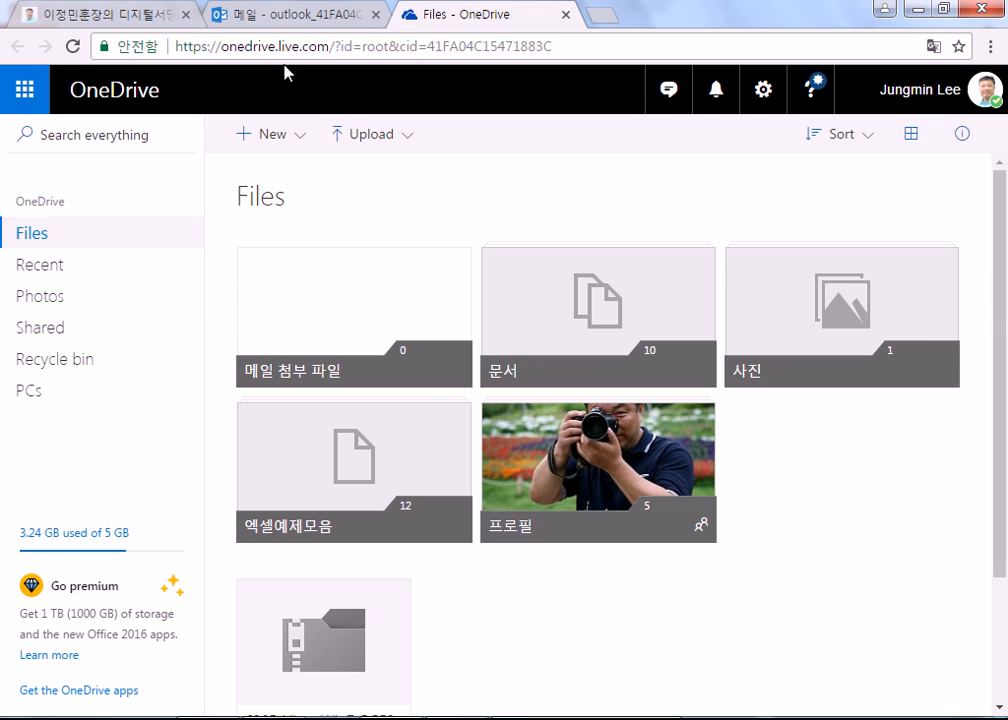
Step: Return to the host.new21.net portal and open its Google Play store link
click(80, 18)
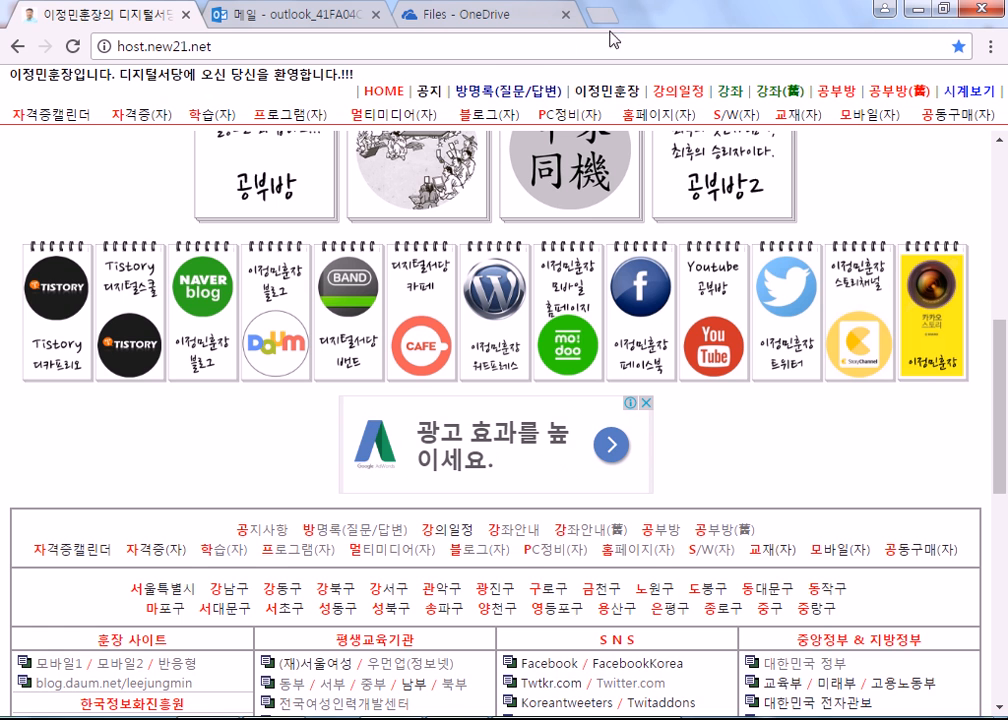
scroll(387, 407, down, 6)
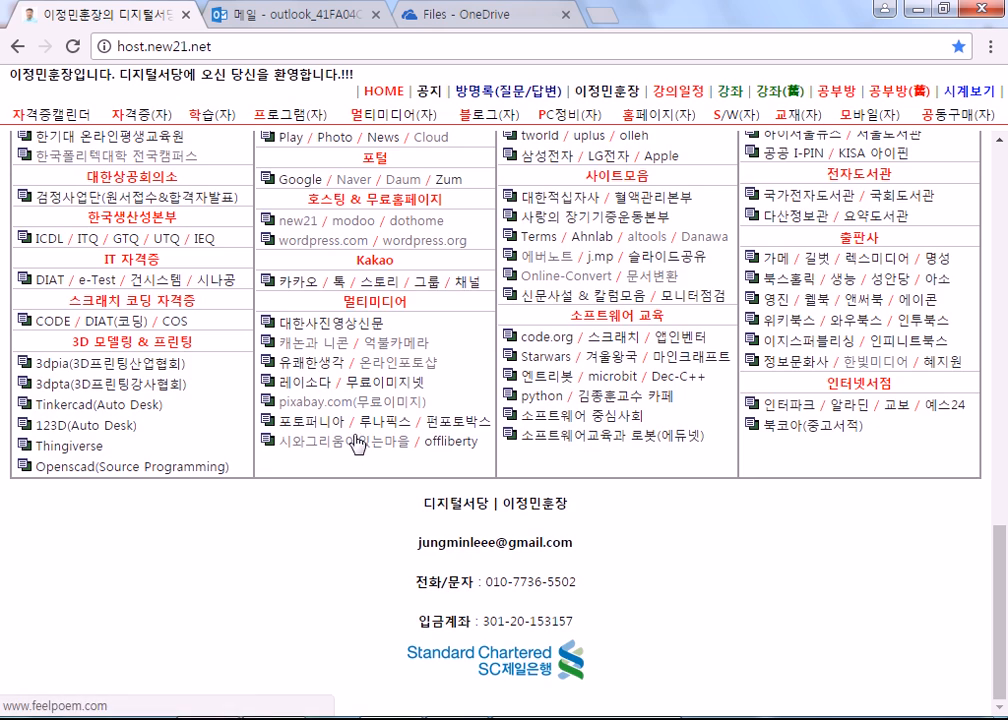
scroll(350, 420, up, 3)
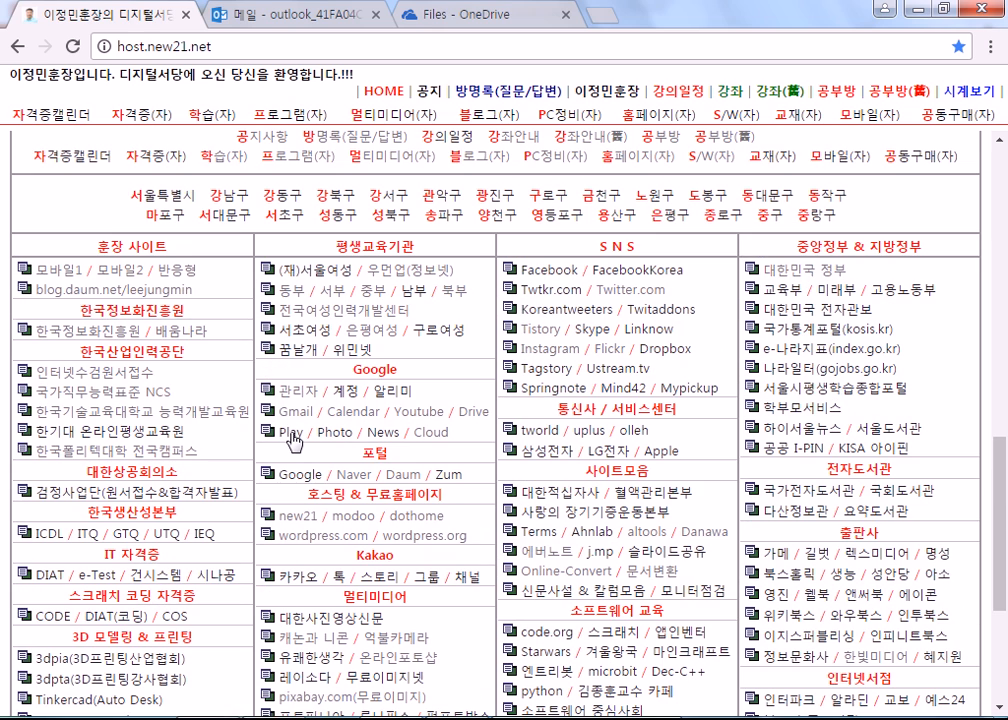
click(291, 432)
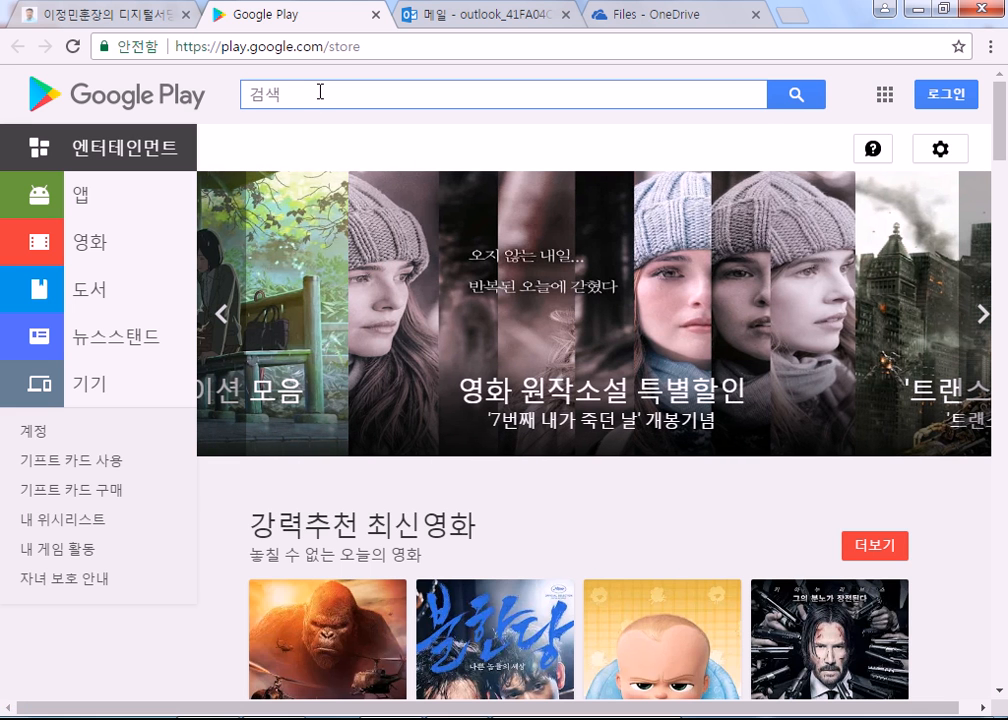
Step: Search Google Play for 'microsoft 계정' and open the OneNote app's page from the results
text(mic)
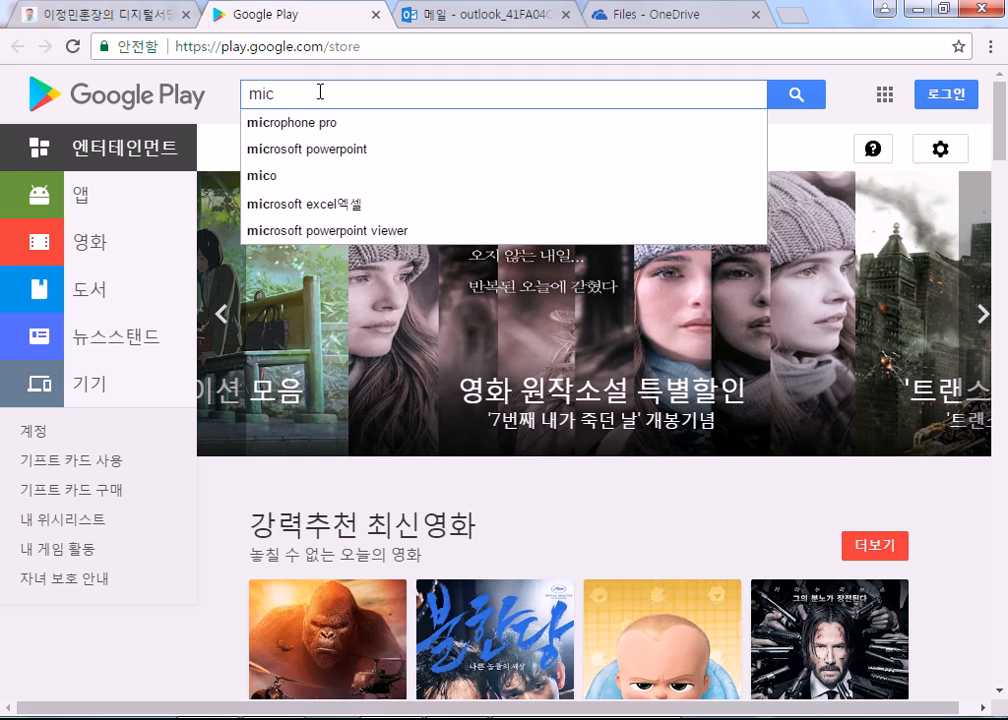
key(Down)
key(Down)
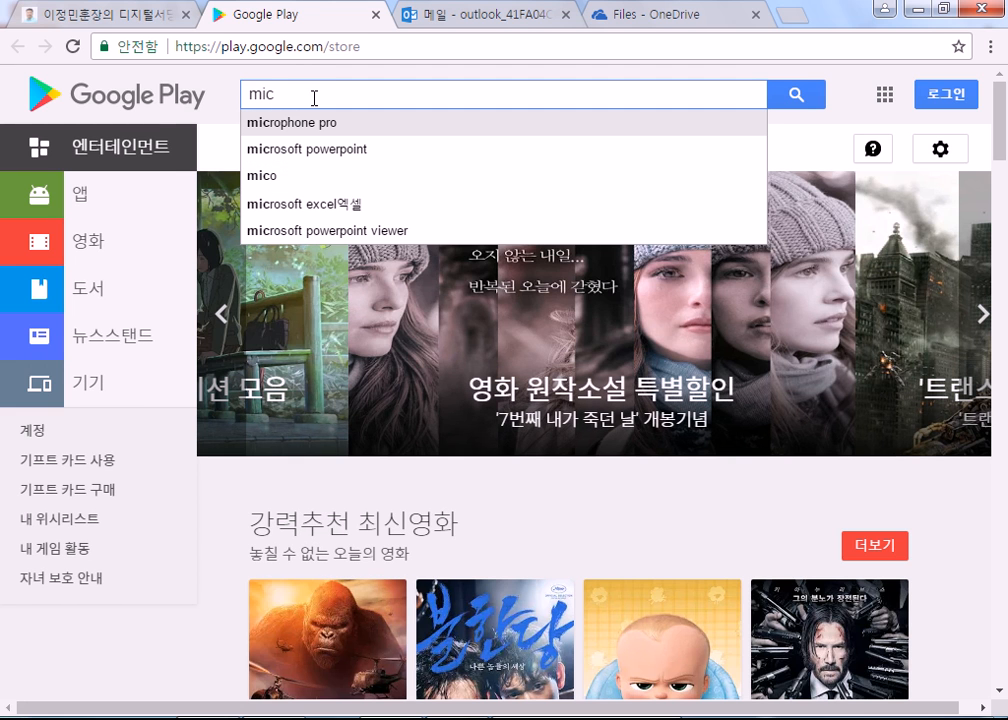
text(rosoft)
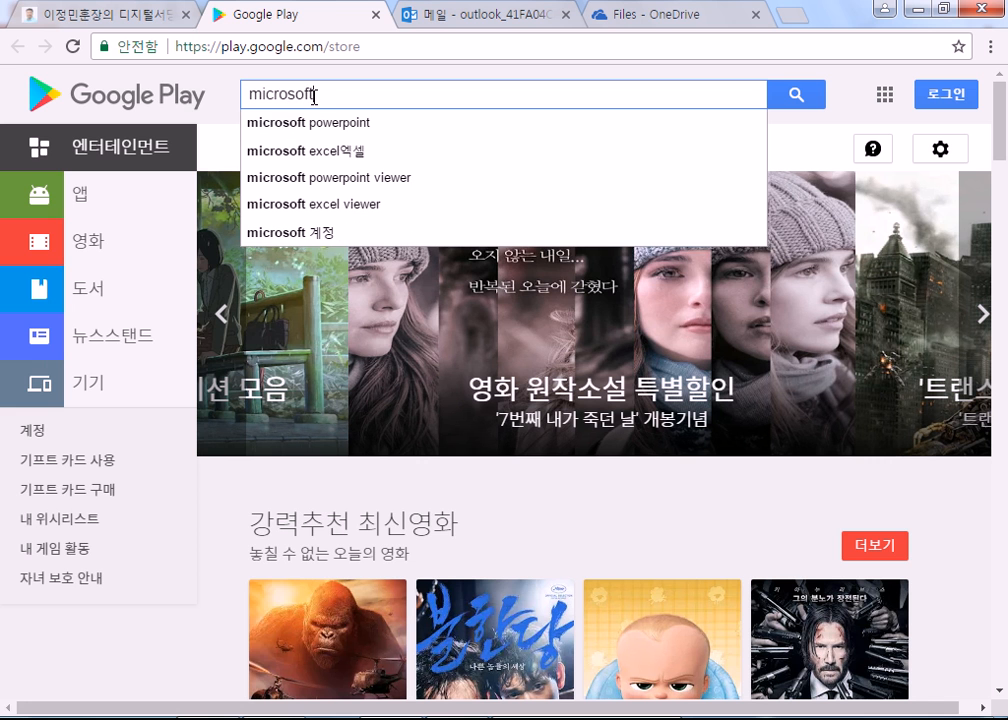
text( 계정)
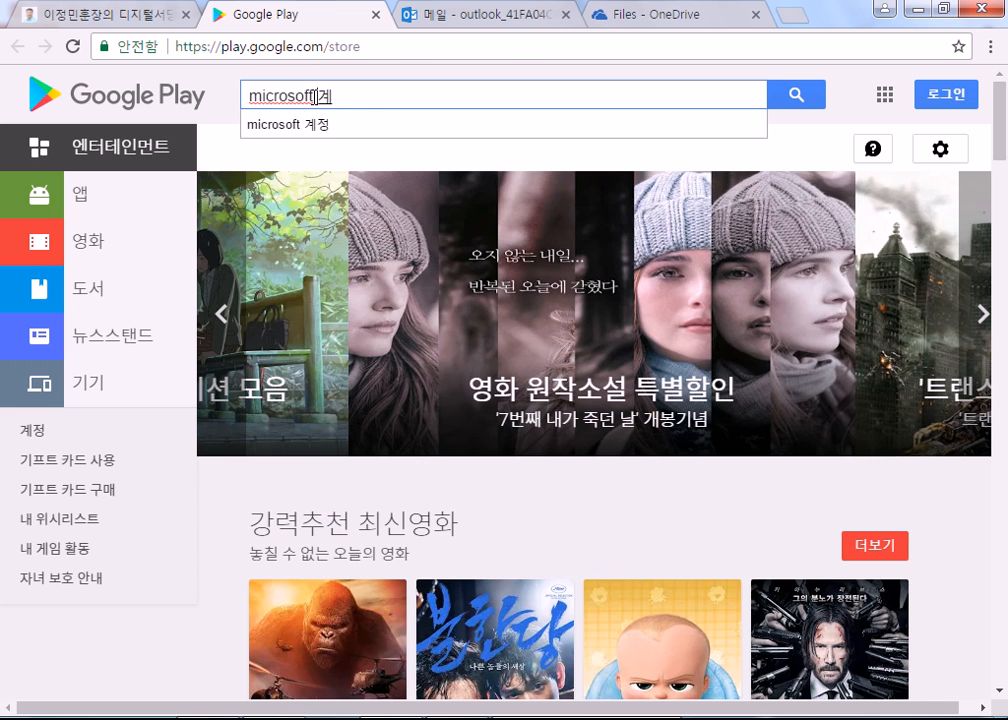
key(Return)
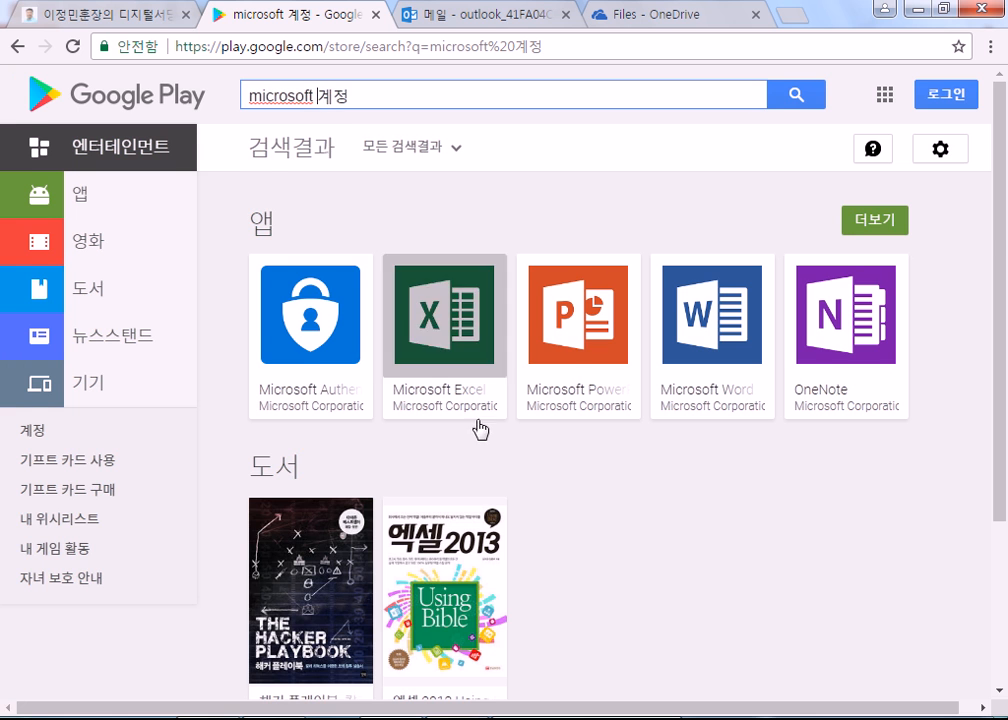
scroll(551, 520, down, 2)
scroll(551, 520, up, 2)
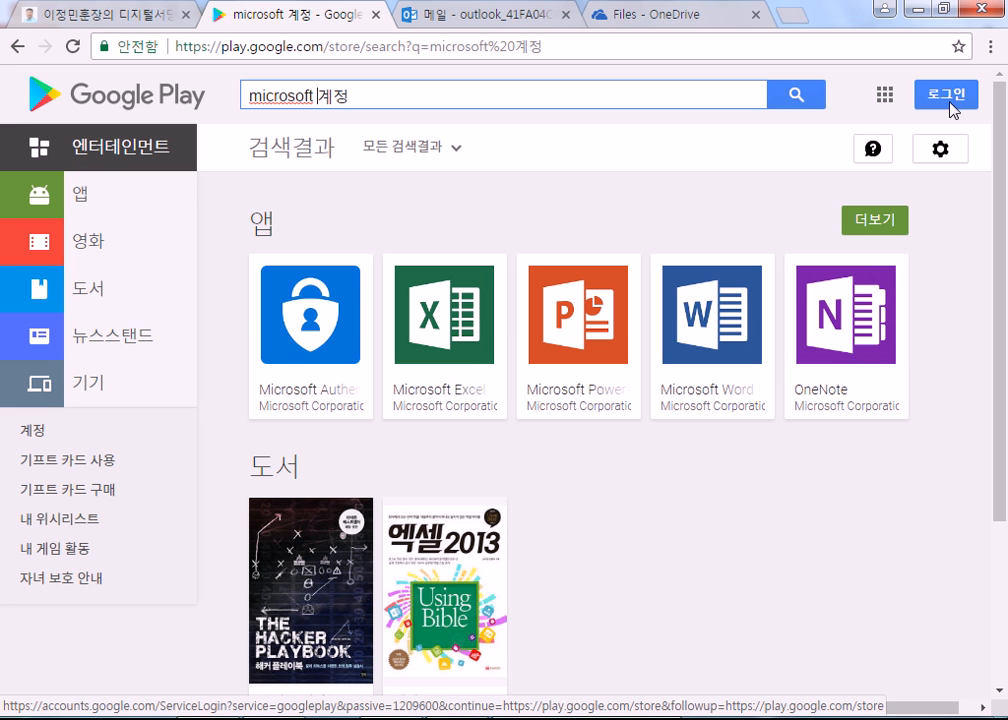
click(845, 318)
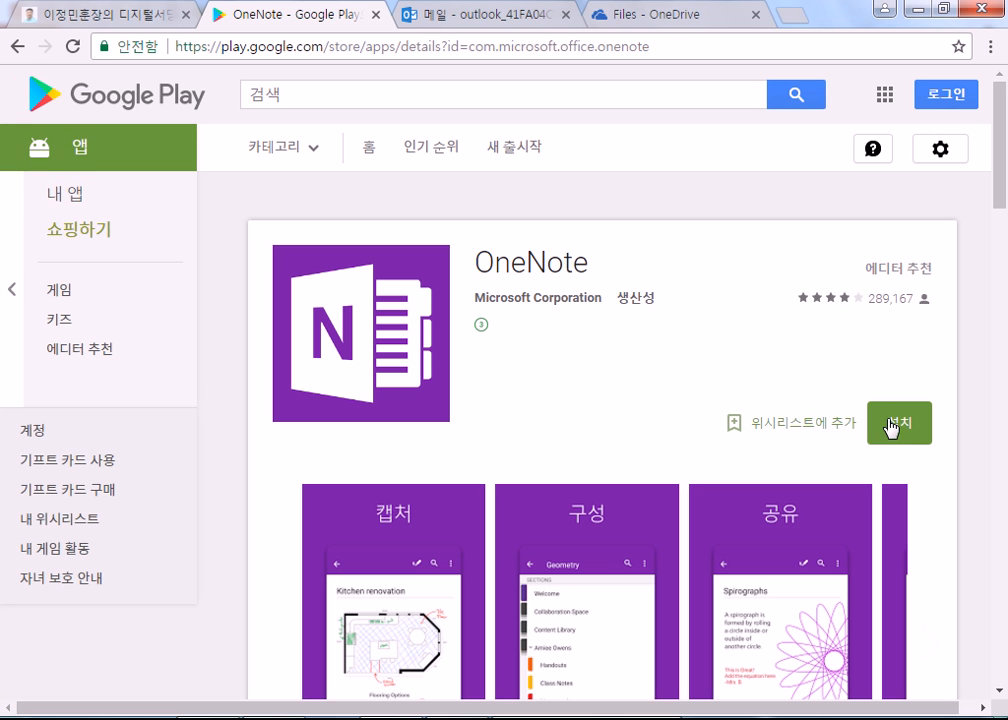
Step: Start installing OneNote and sign in with the Google account password
click(916, 432)
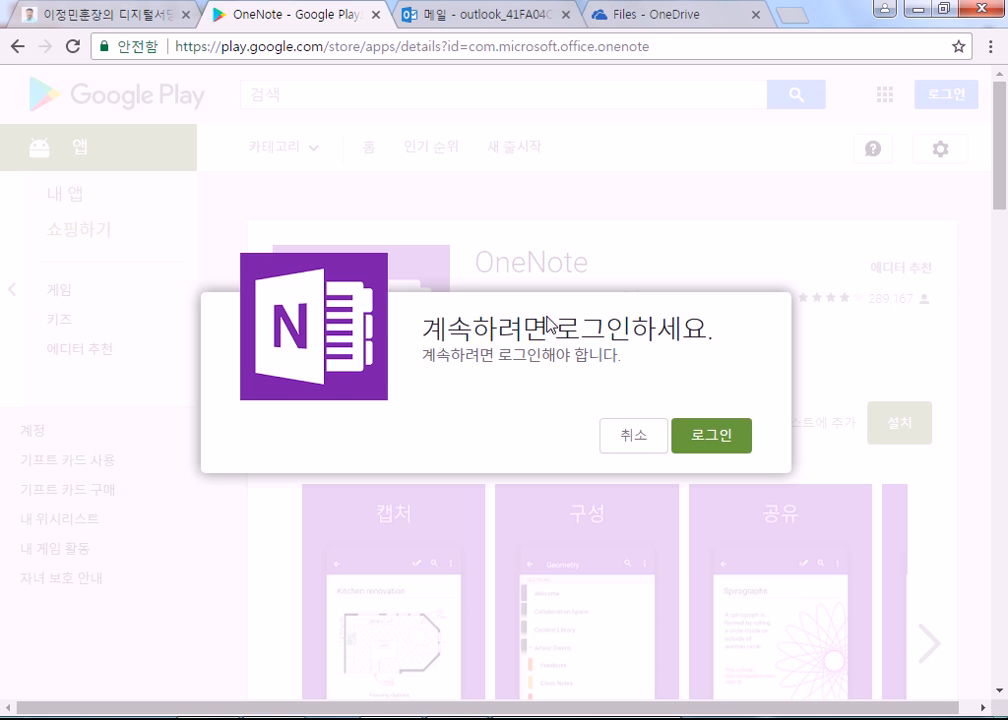
click(697, 432)
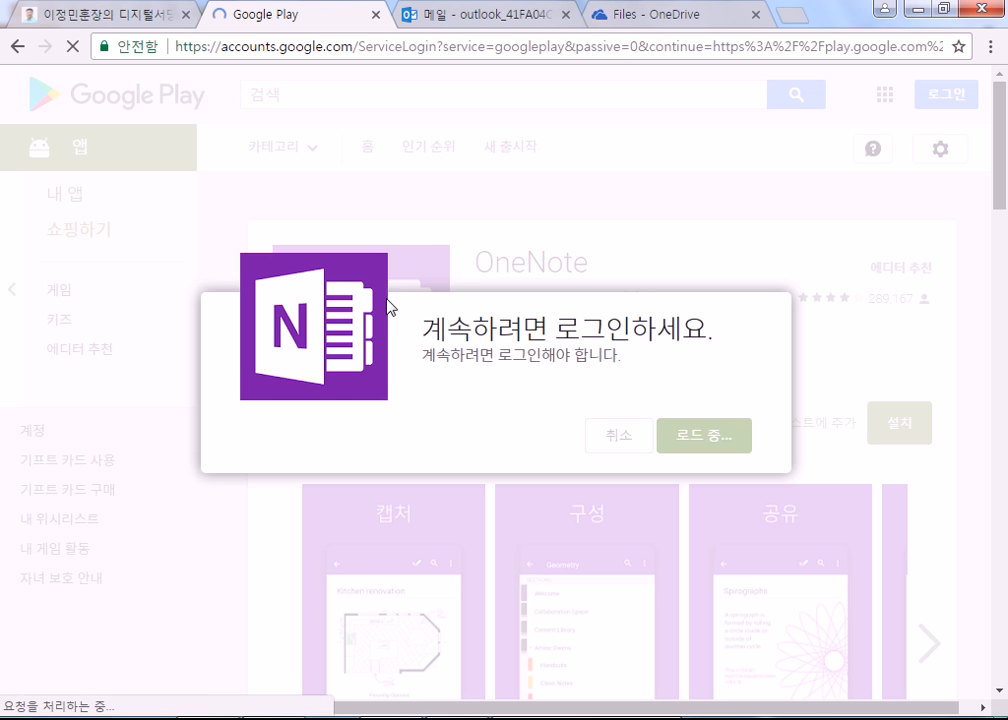
text(••••)
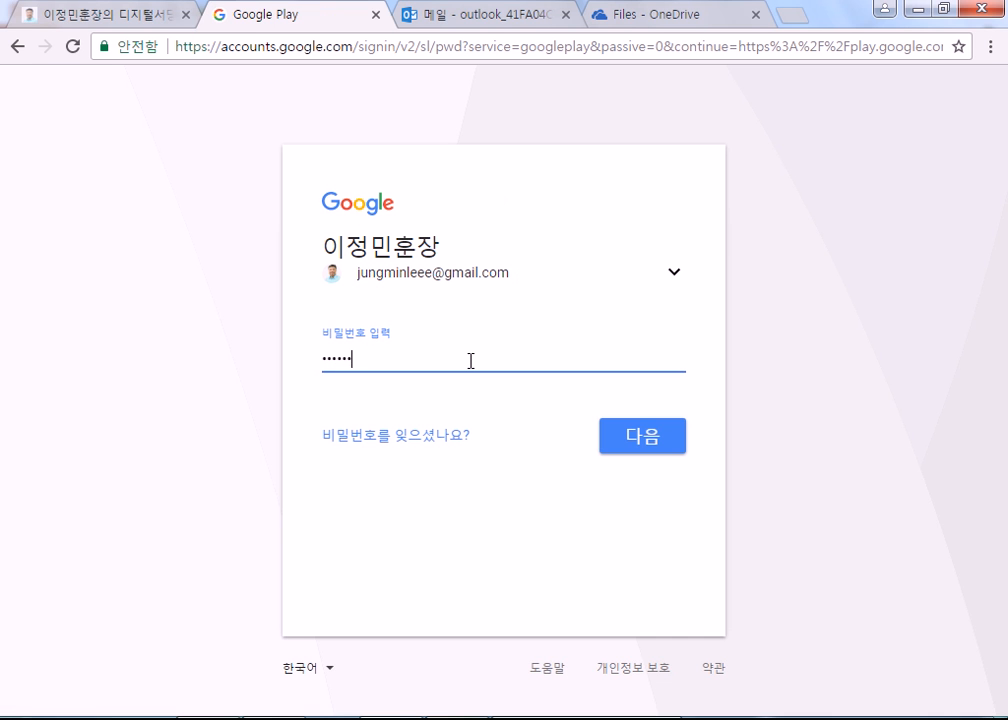
text(••••••••••)
key(Return)
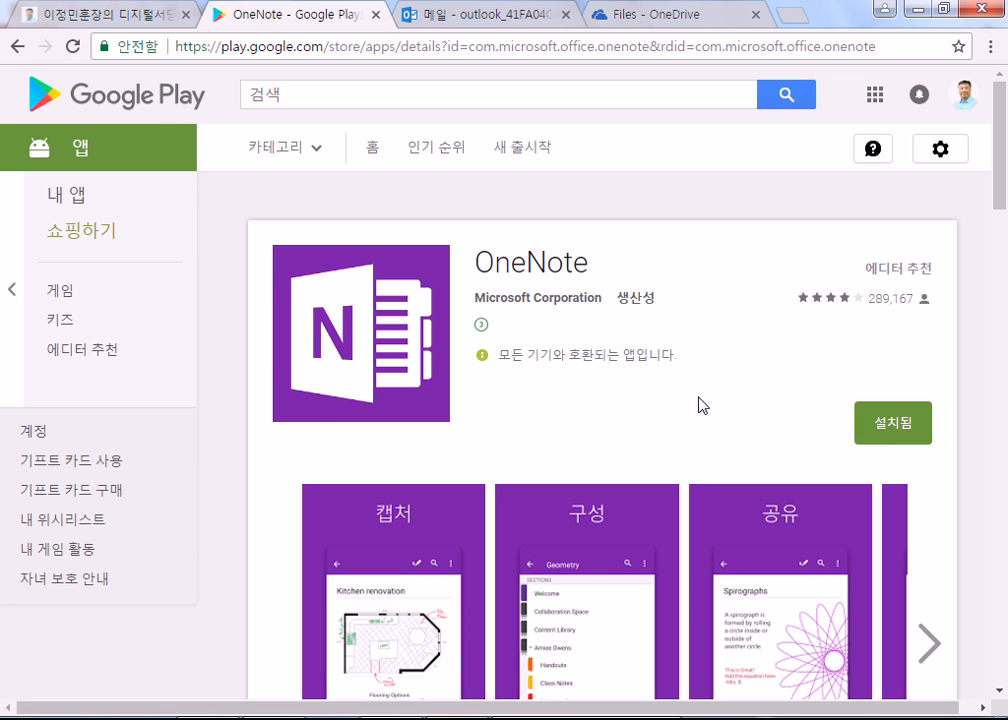
Step: Install OneNote on the Samsung SHV-E210S phone and acknowledge the confirmation
click(862, 425)
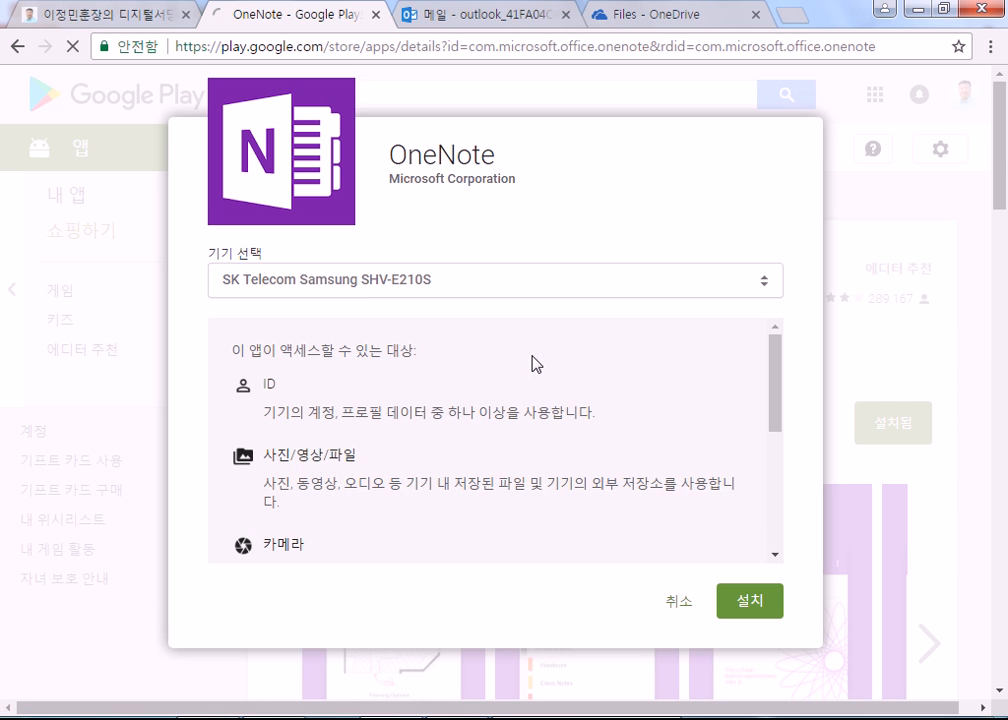
click(347, 292)
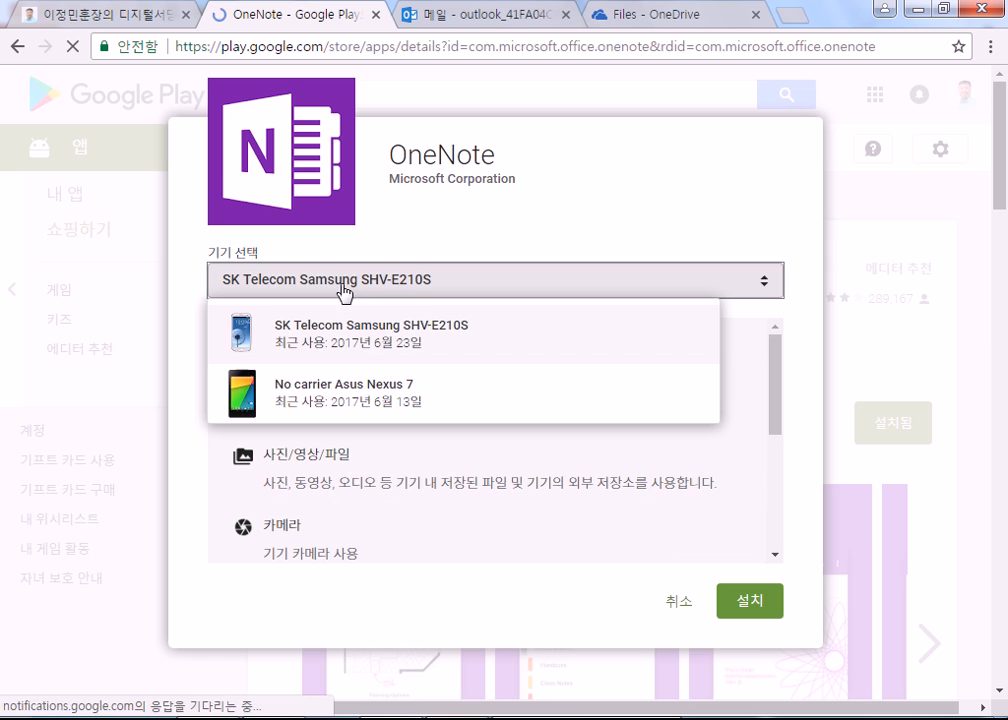
click(362, 343)
click(727, 603)
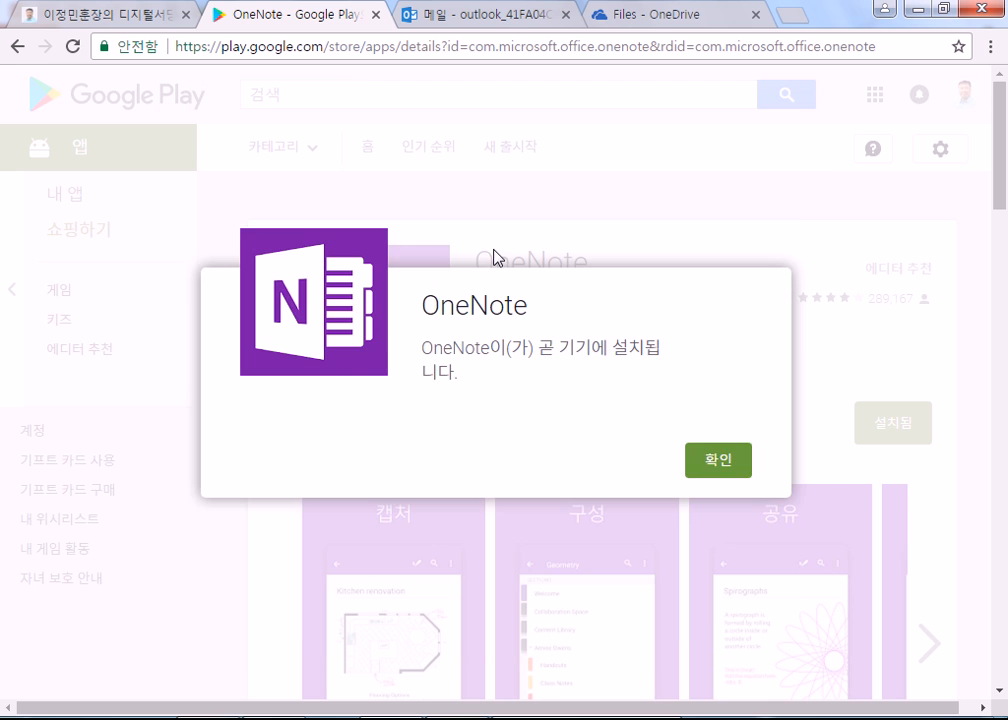
click(722, 460)
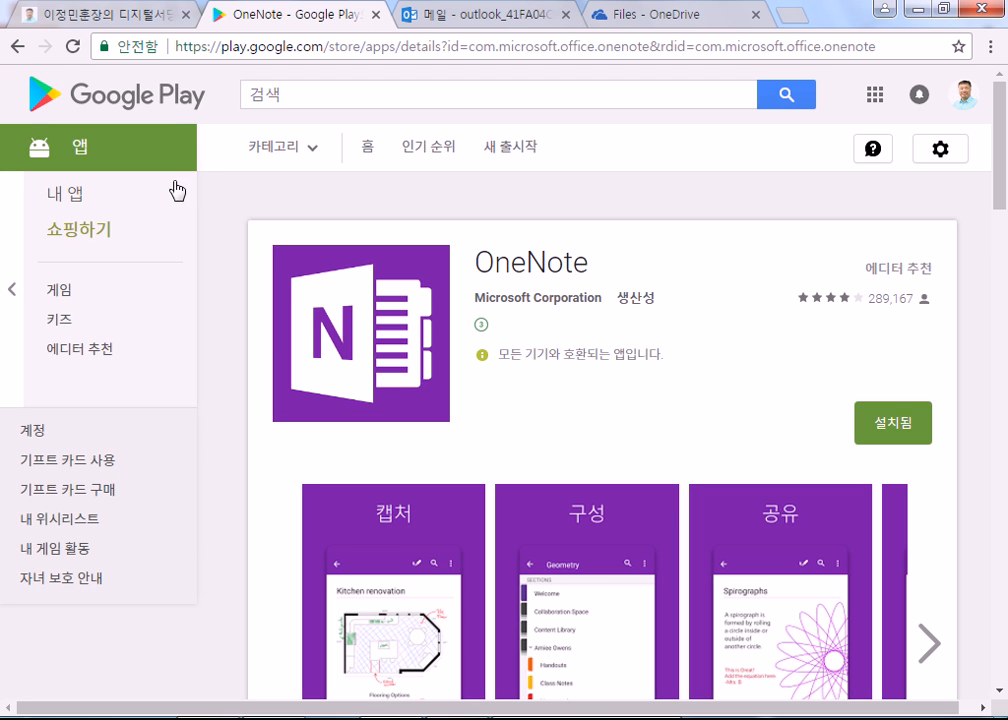
click(315, 100)
text(고)
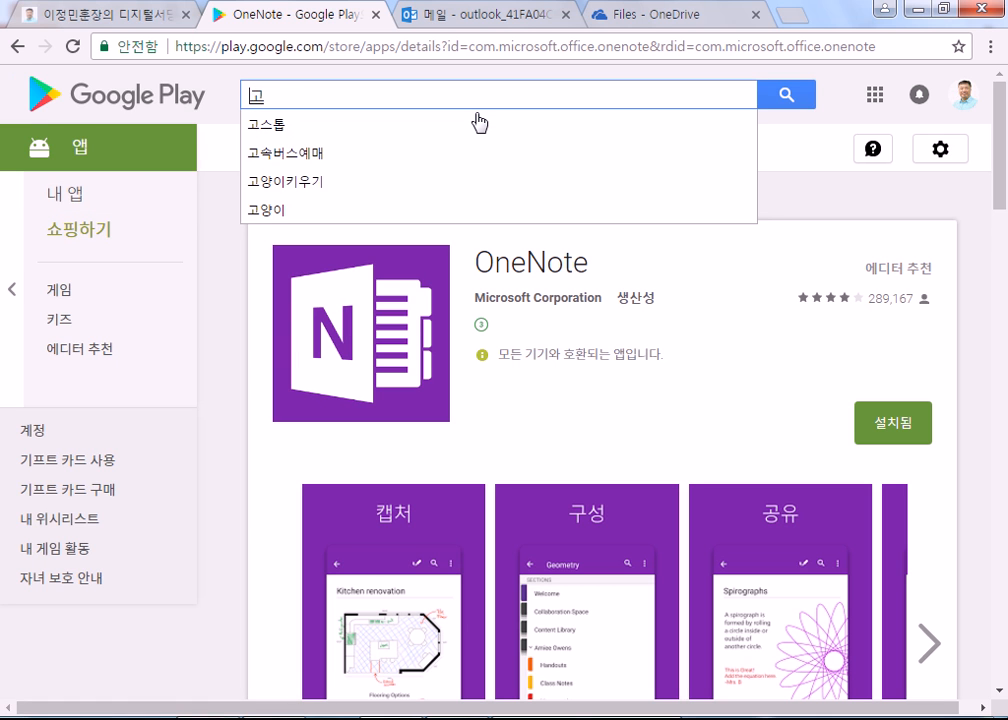
key(BackSpace)
text(그)
key(BackSpace)
key(BackSpace)
click(295, 126)
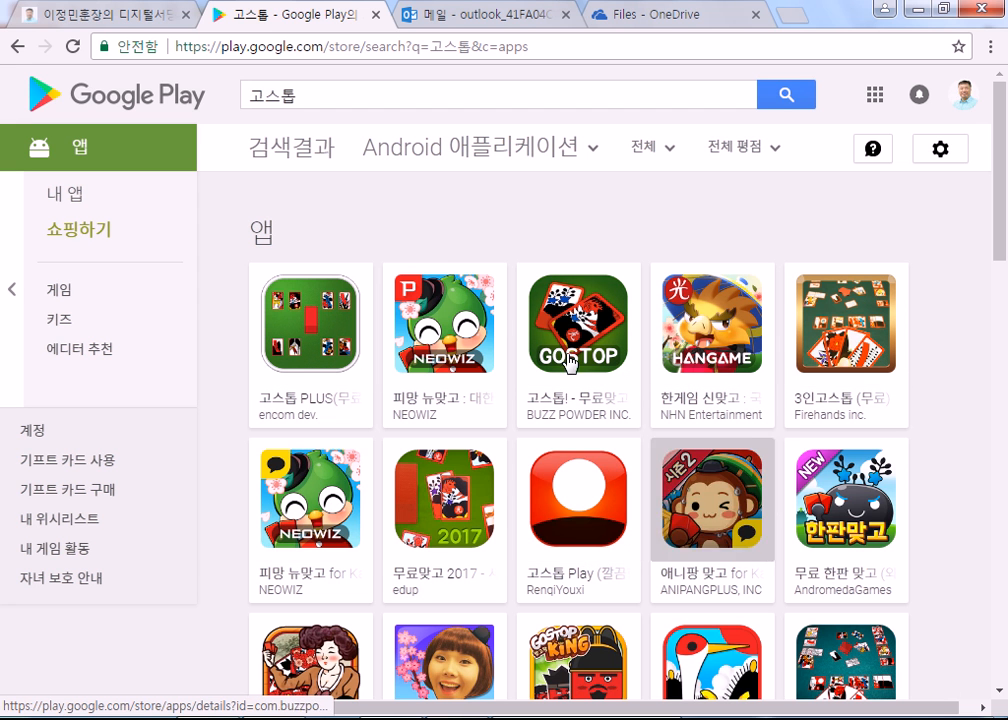
click(449, 328)
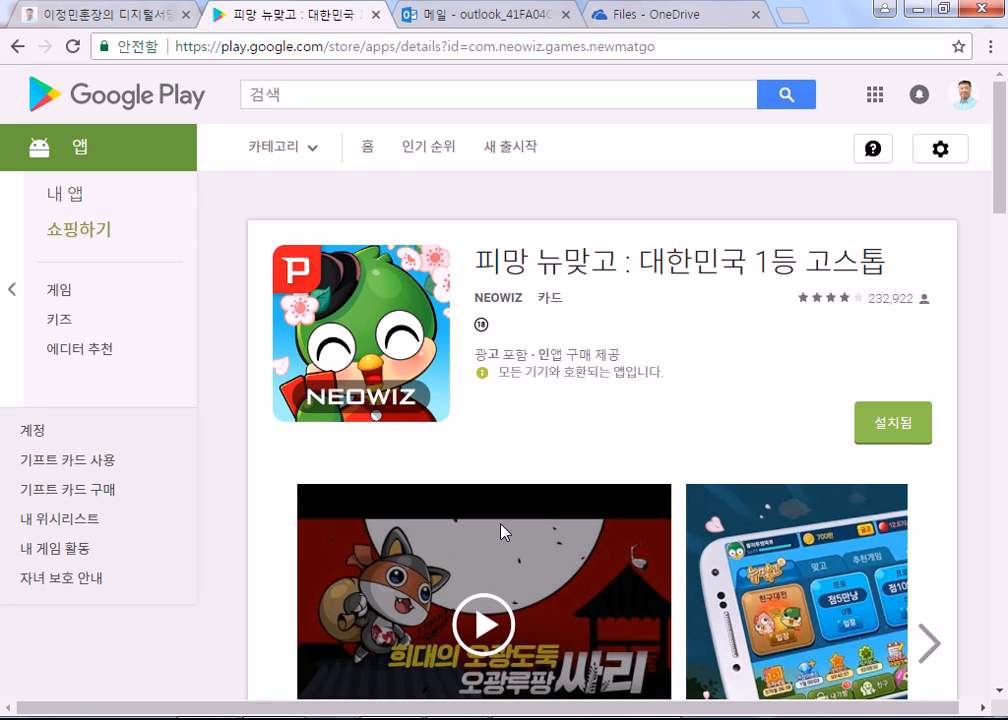
scroll(978, 515, down, 4)
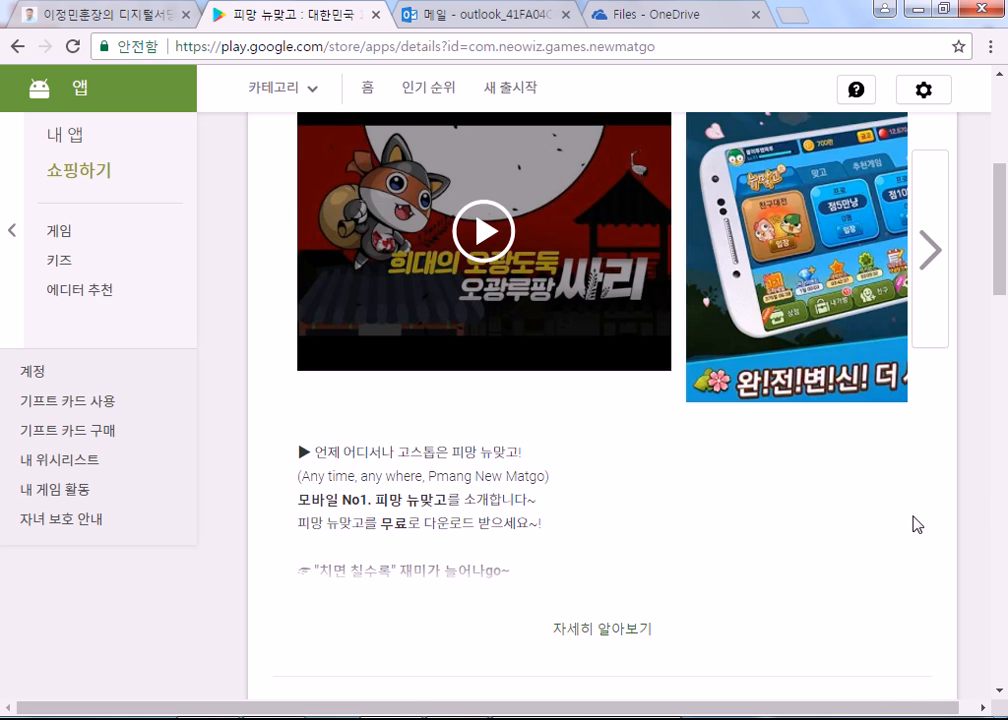
scroll(978, 515, down, 3)
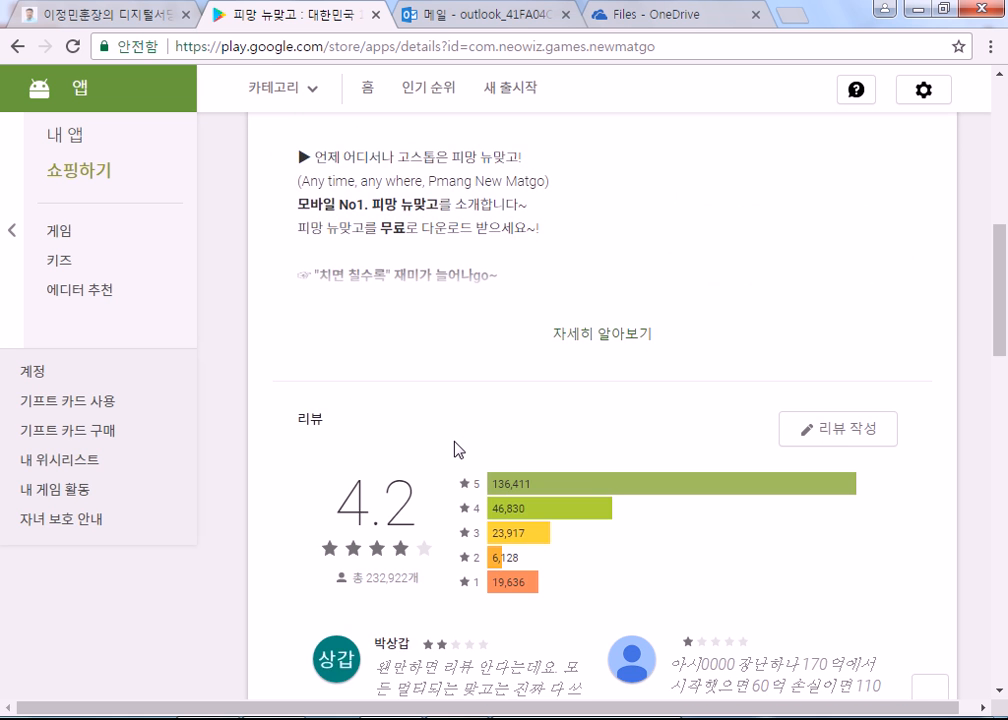
scroll(457, 445, down, 5)
scroll(440, 432, up, 2)
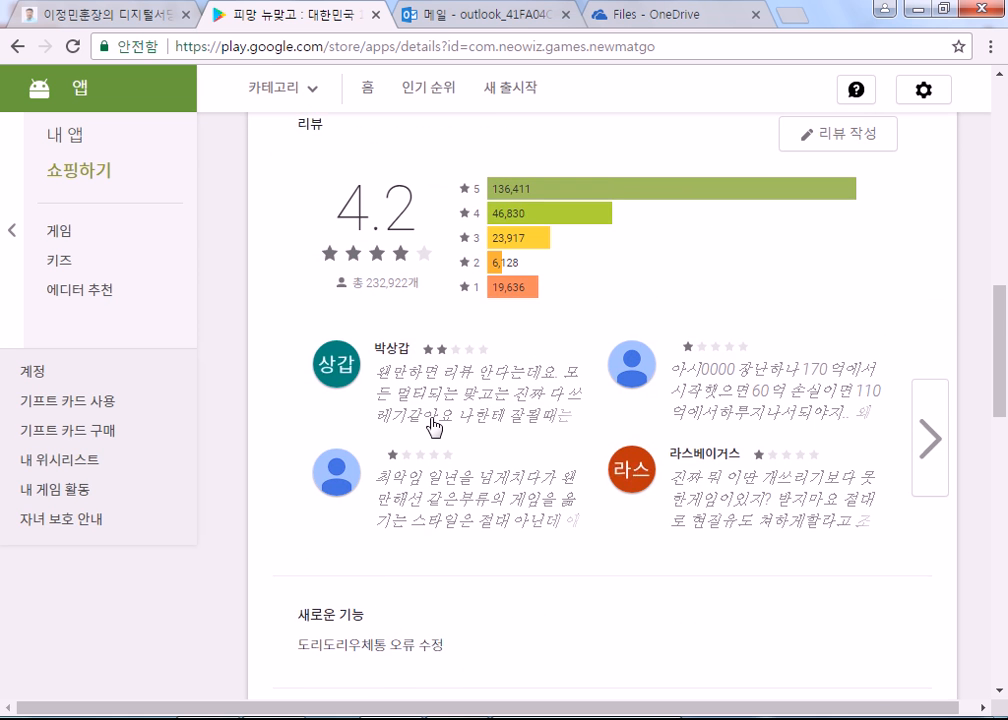
scroll(433, 427, up, 10)
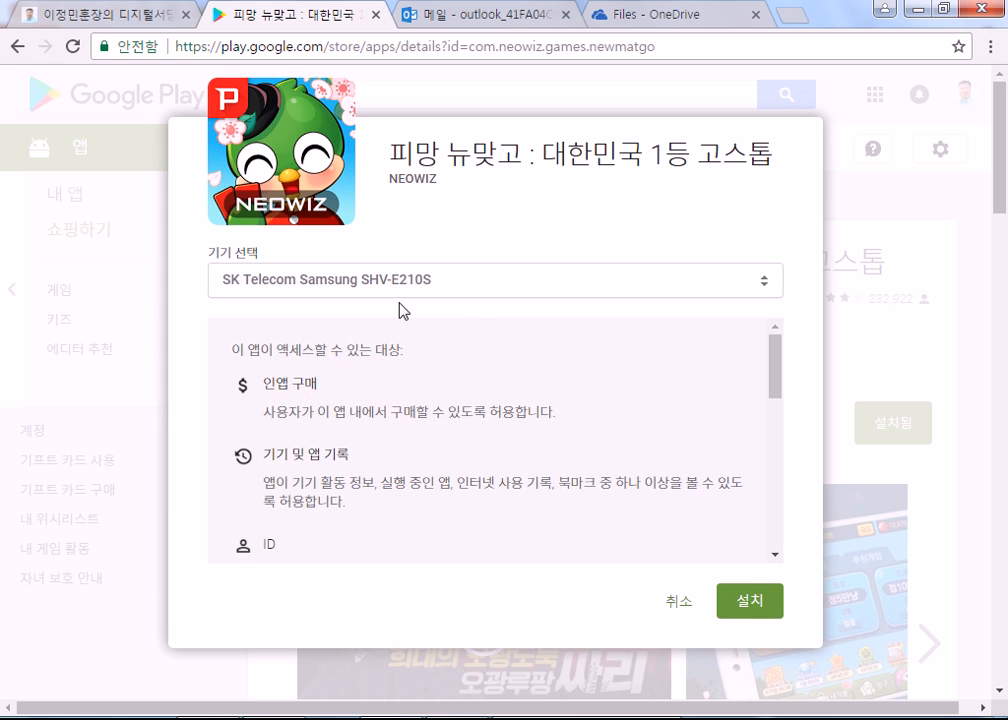
click(393, 283)
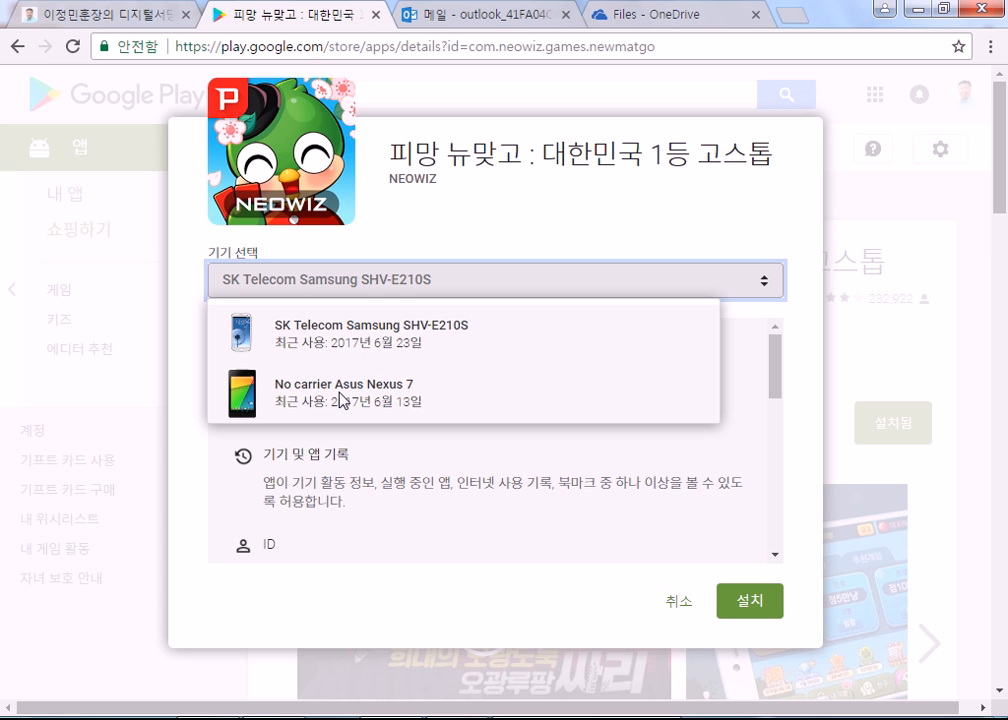
click(367, 345)
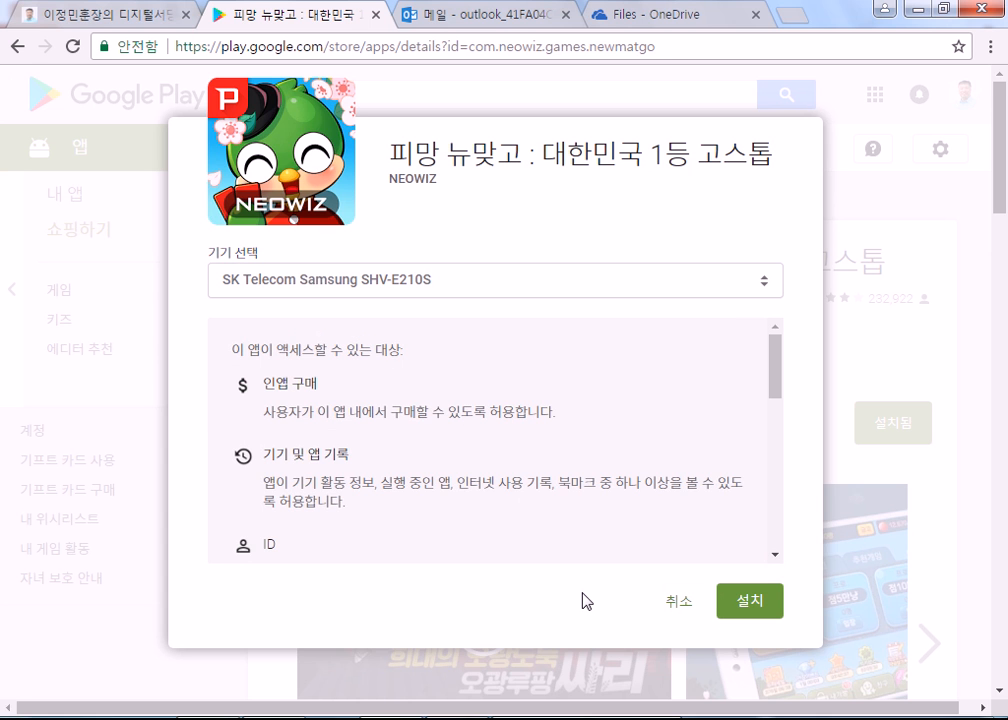
click(680, 618)
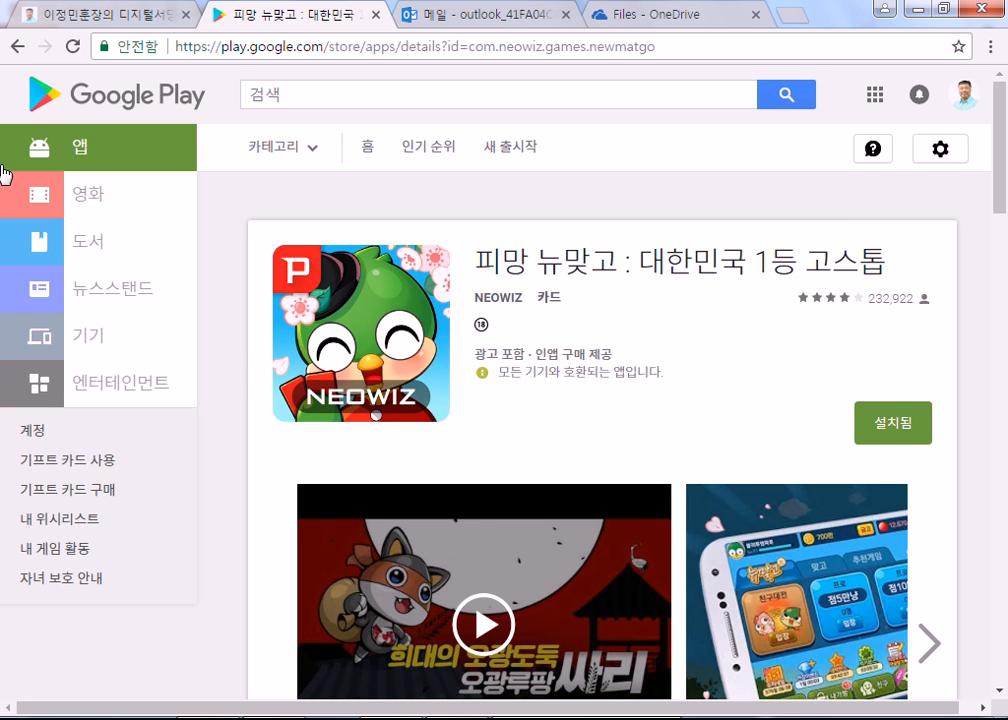
Step: Search Google Play for 마이크로소프트
click(319, 96)
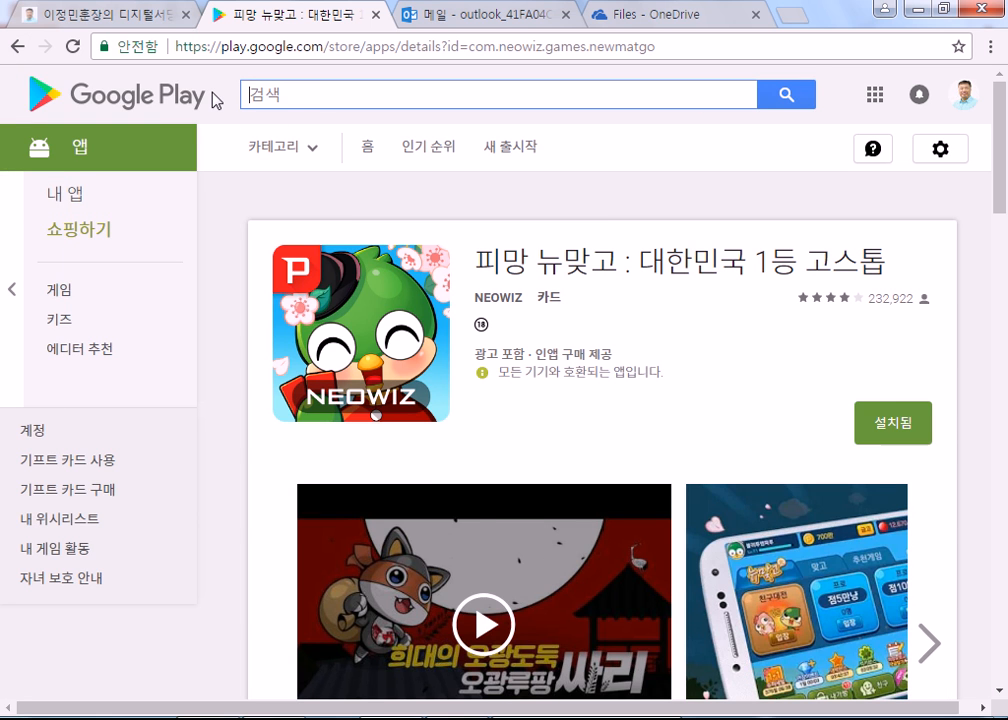
text(ak)
key(BackSpace)
key(BackSpace)
text(마이크롶)
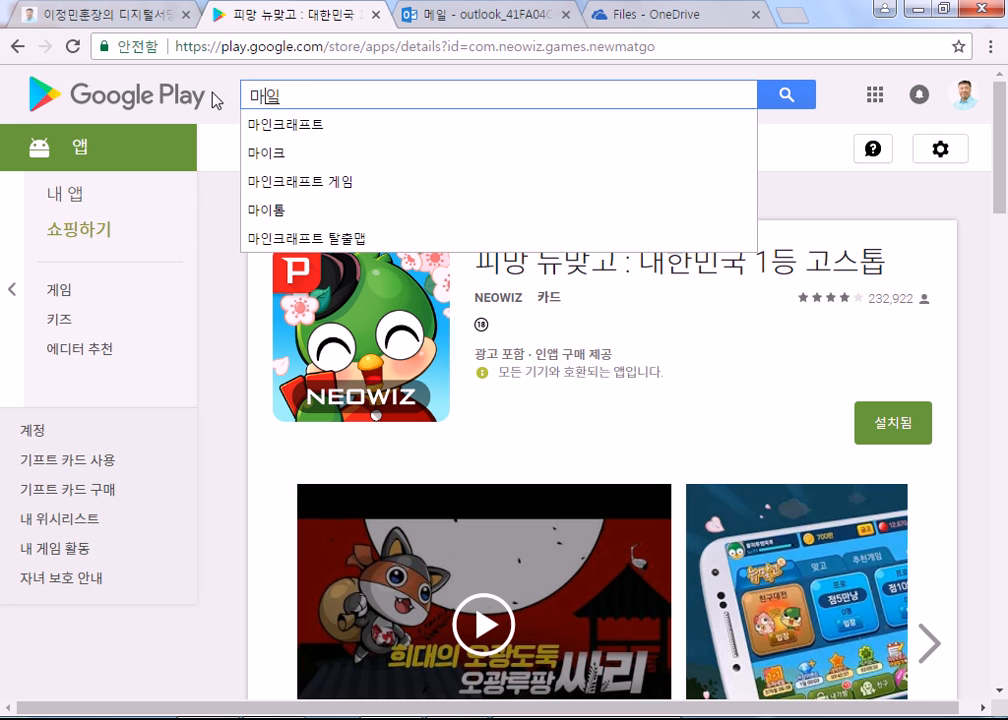
text(소프트)
key(Return)
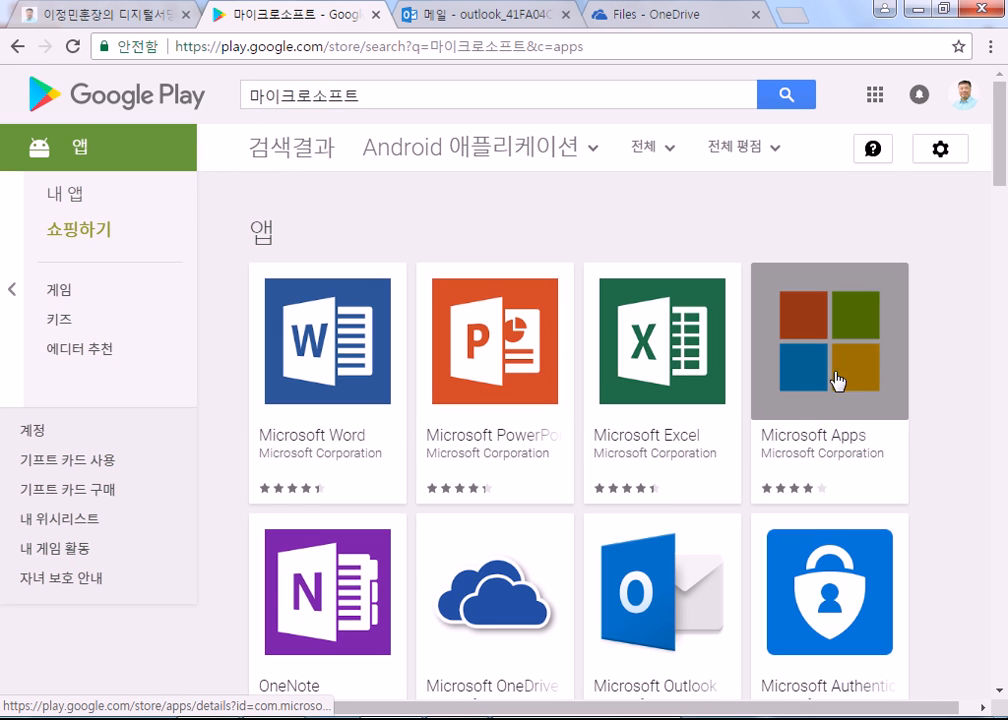
scroll(866, 394, down, 3)
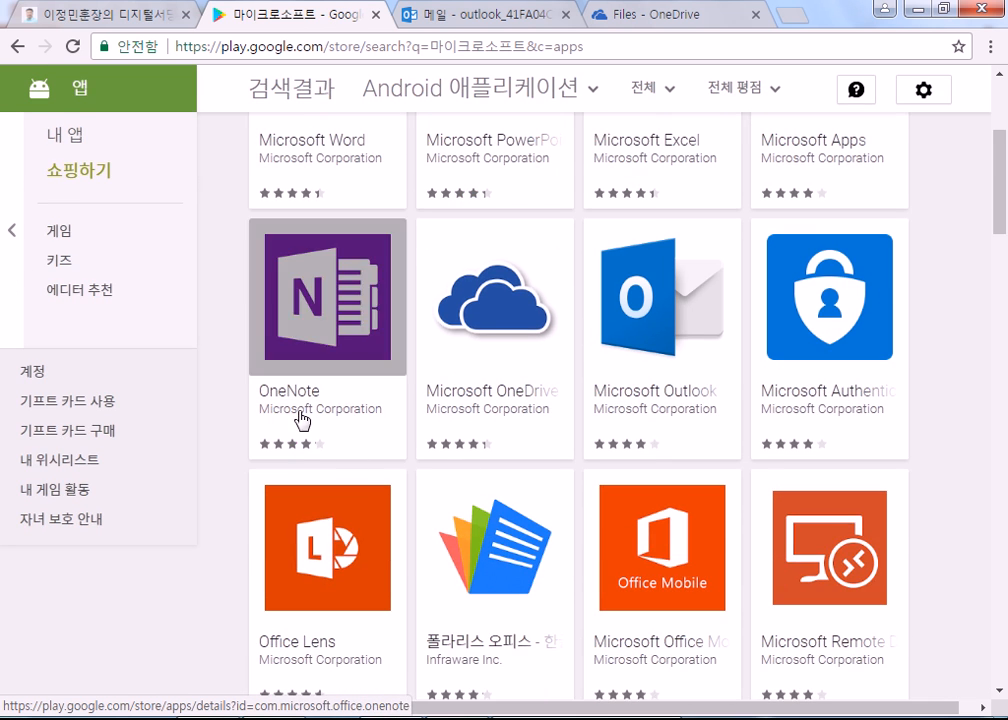
scroll(292, 400, up, 3)
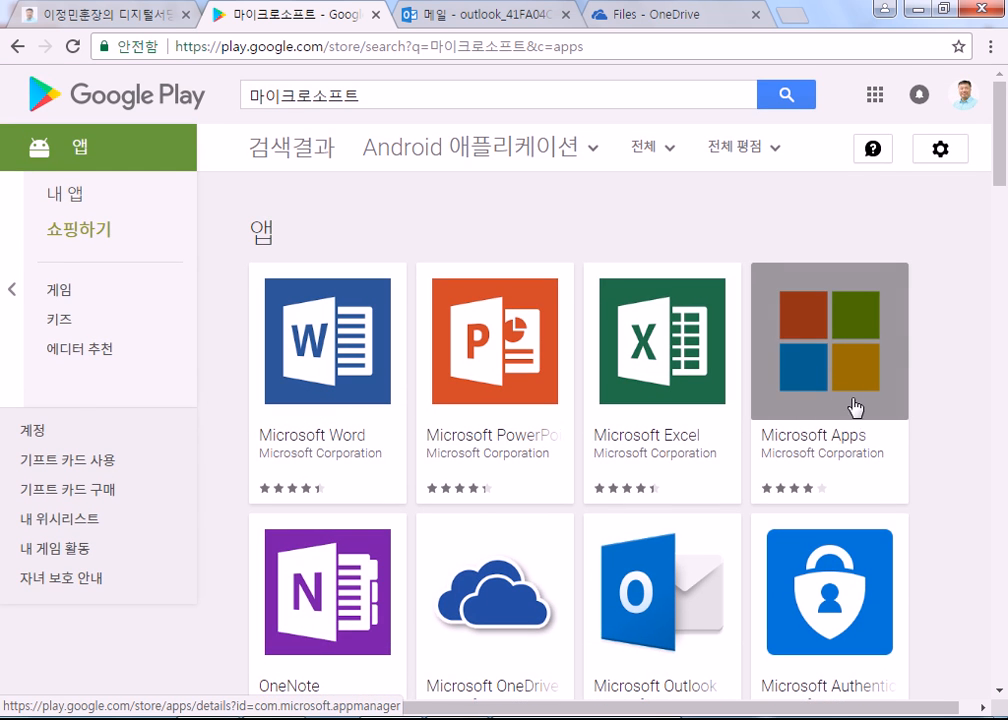
Step: Browse the Microsoft Apps listing, then go back to the 마이크로소프트 search results
click(826, 372)
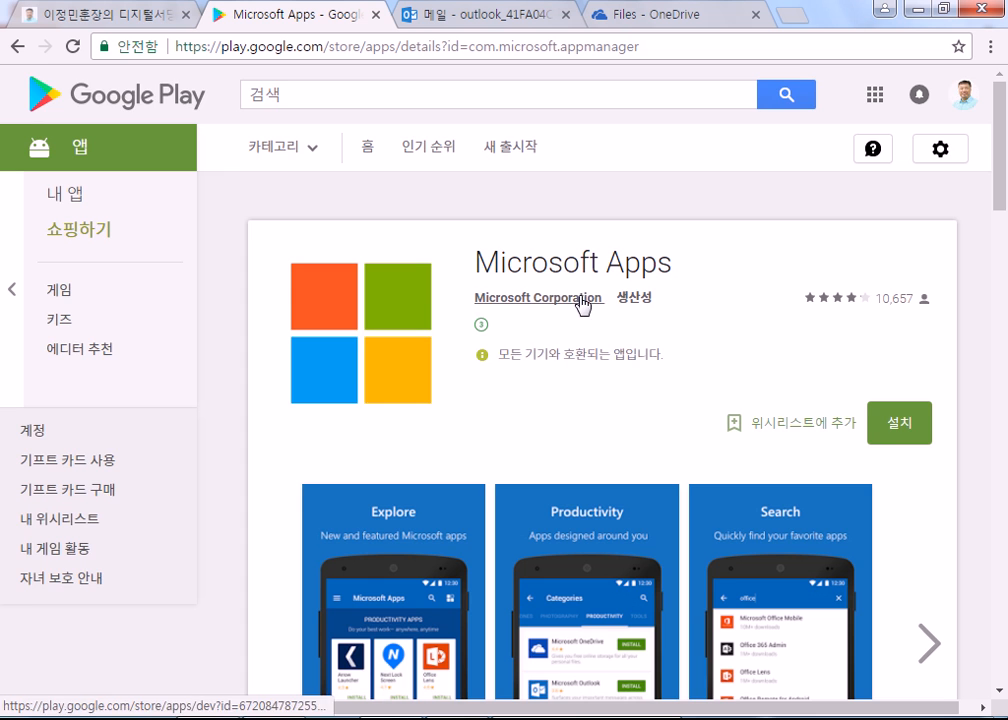
scroll(503, 372, down, 3)
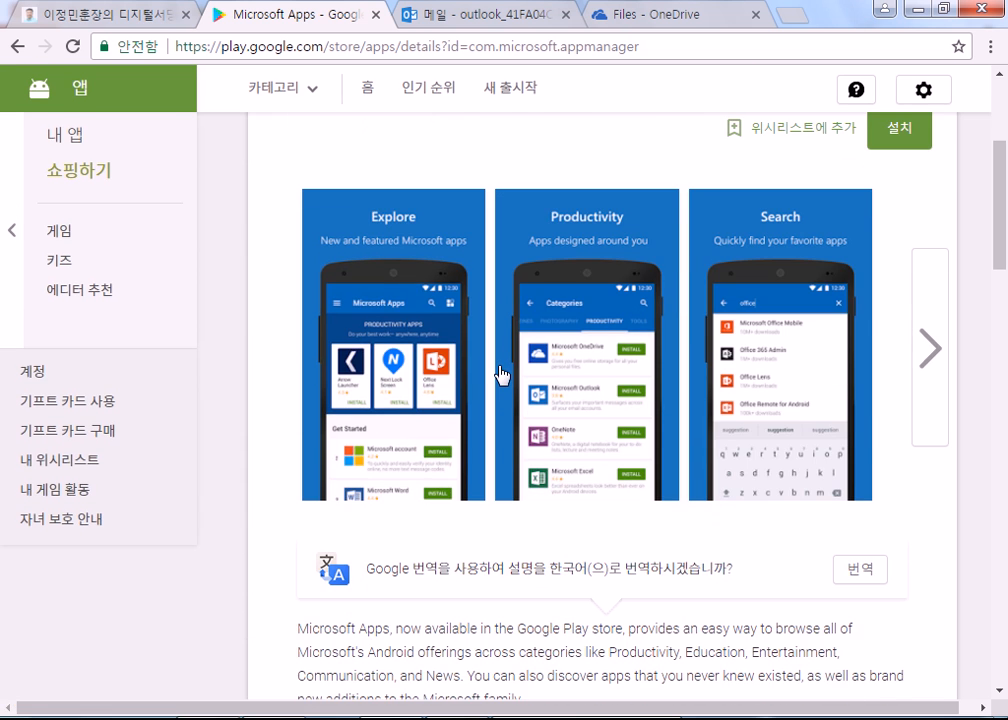
scroll(500, 375, up, 3)
scroll(322, 378, down, 4)
scroll(557, 360, down, 6)
mouse_move(5, 120)
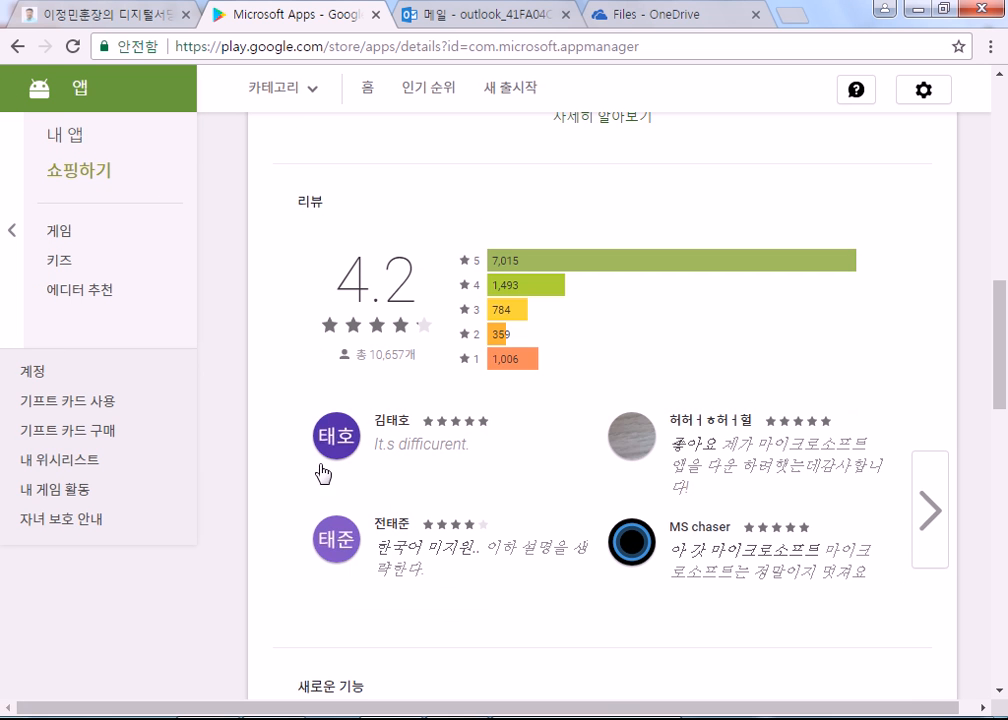
scroll(140, 280, up, 2)
click(17, 46)
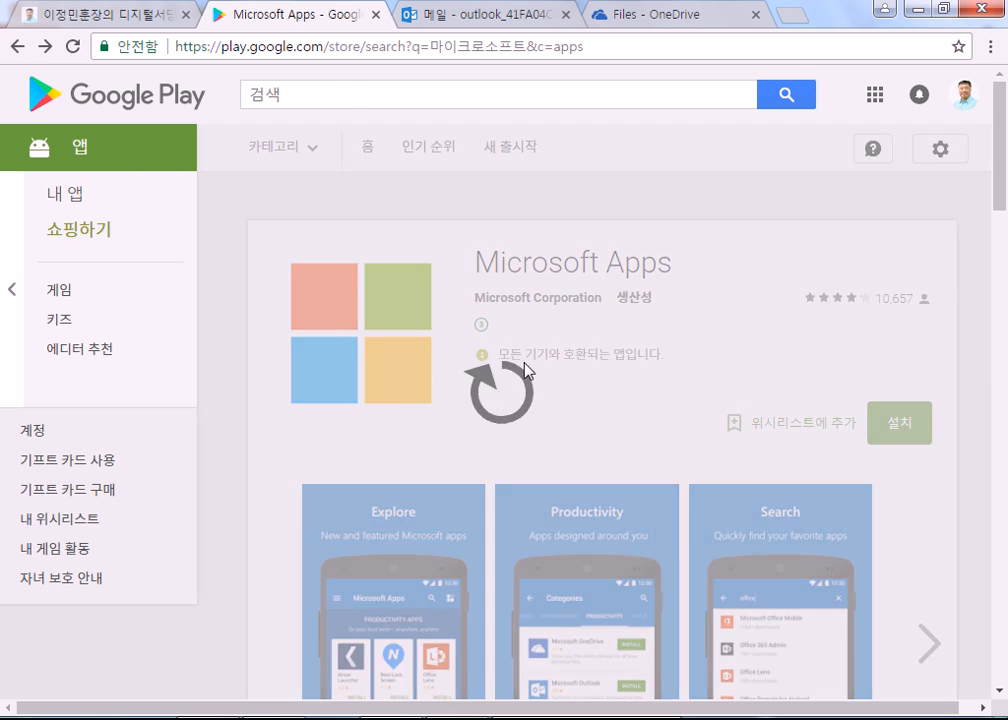
scroll(595, 450, down, 4)
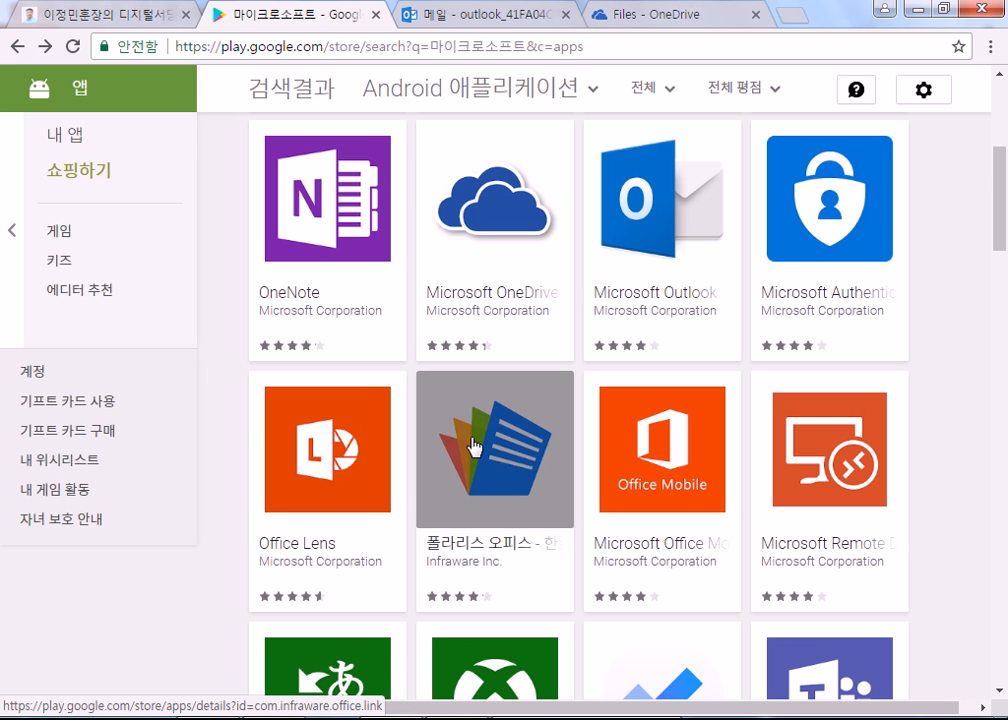
scroll(525, 355, up, 4)
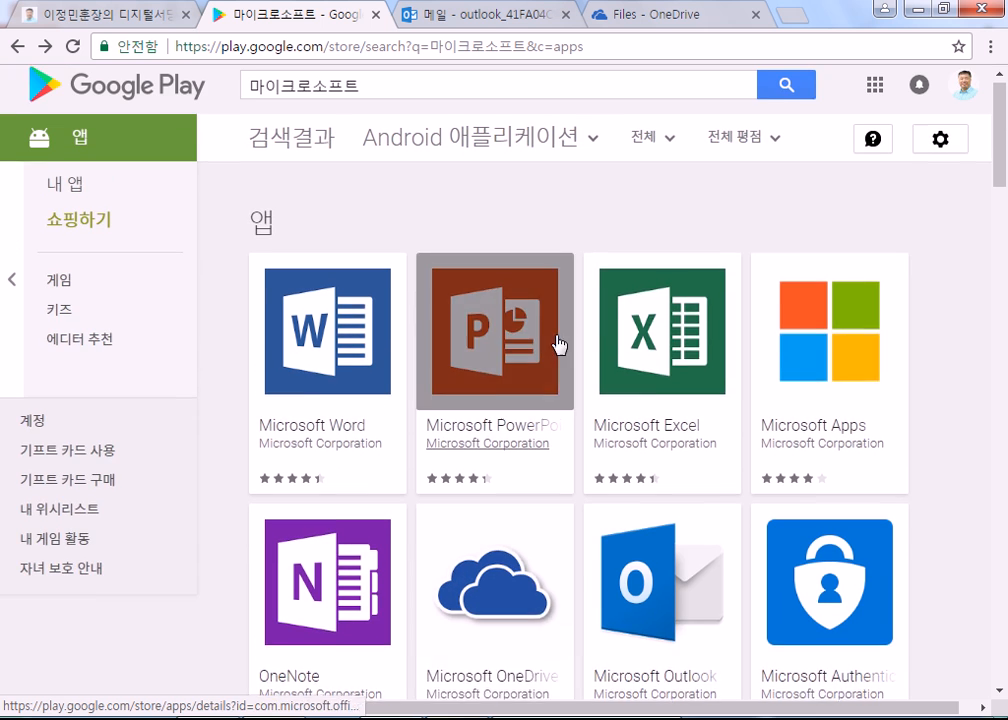
scroll(552, 430, down, 3)
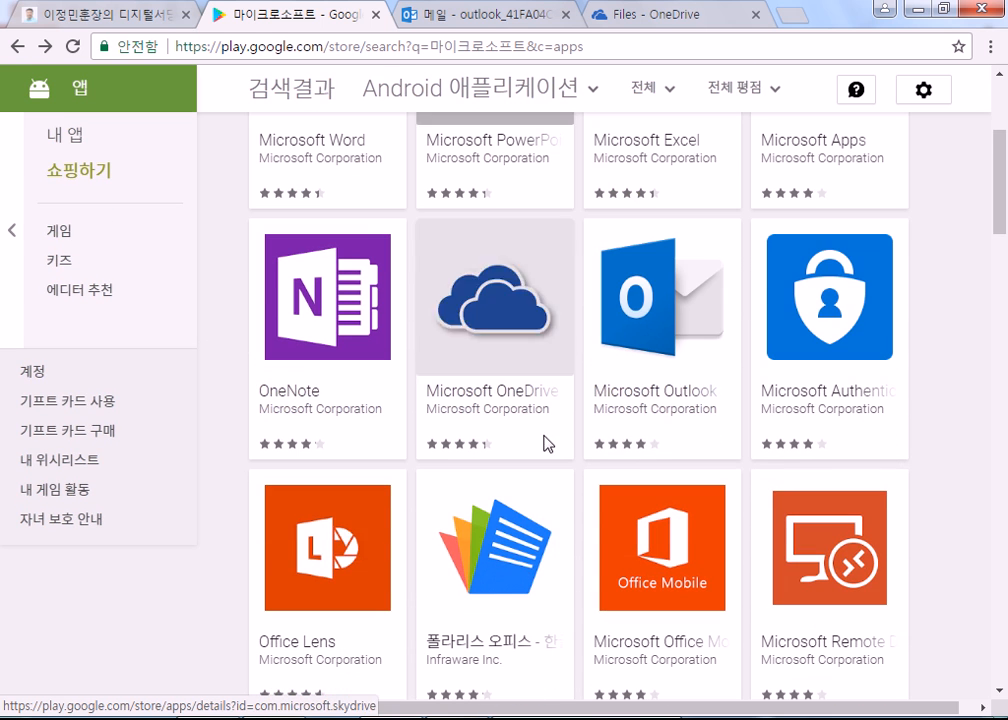
Step: Open Office Lens from the results and scroll through its description and screenshots
click(320, 546)
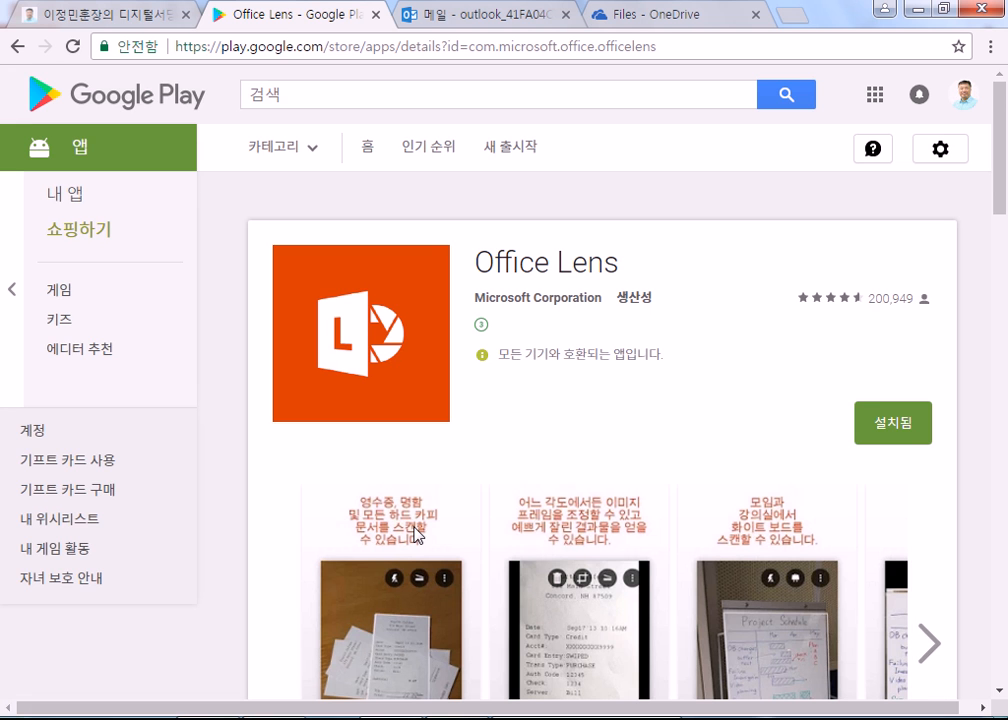
scroll(710, 556, down, 2)
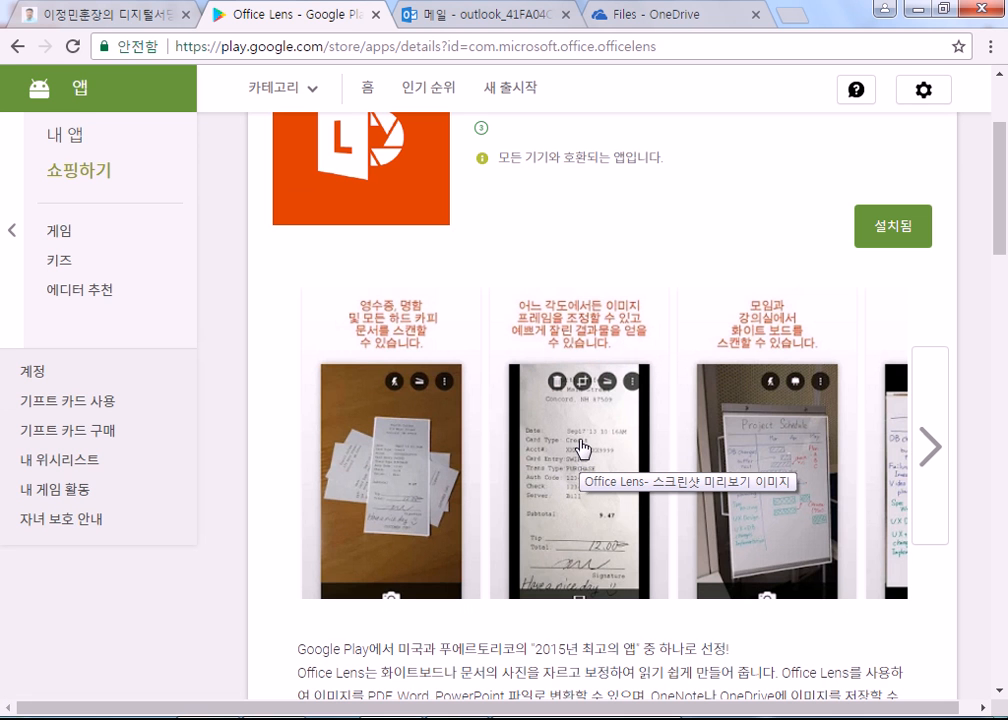
scroll(583, 447, down, 4)
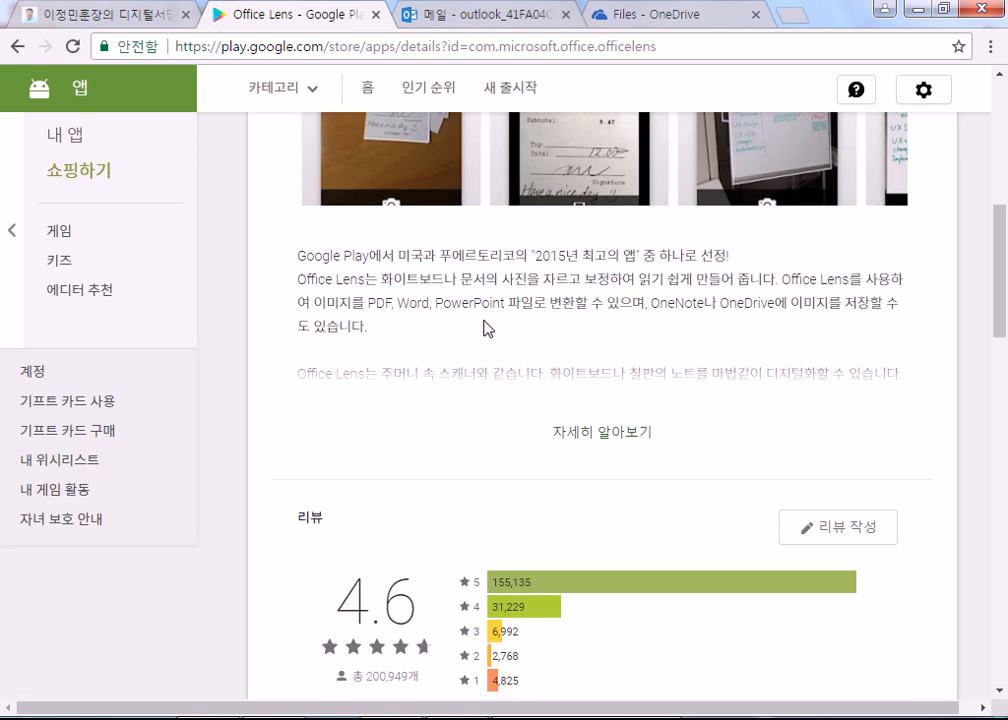
scroll(483, 329, up, 4)
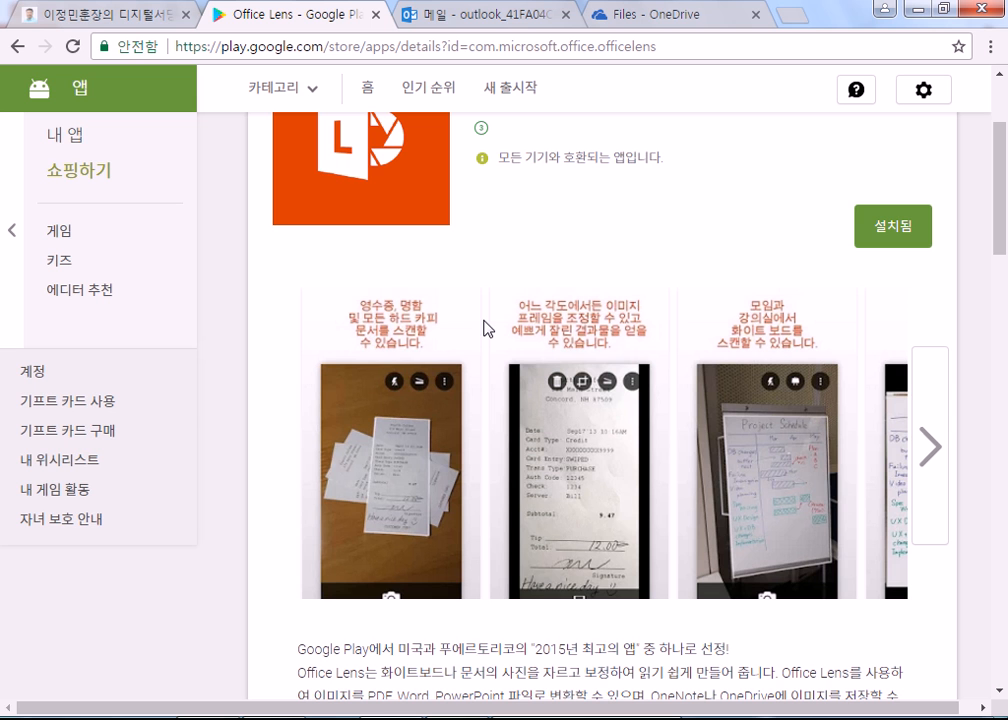
click(894, 237)
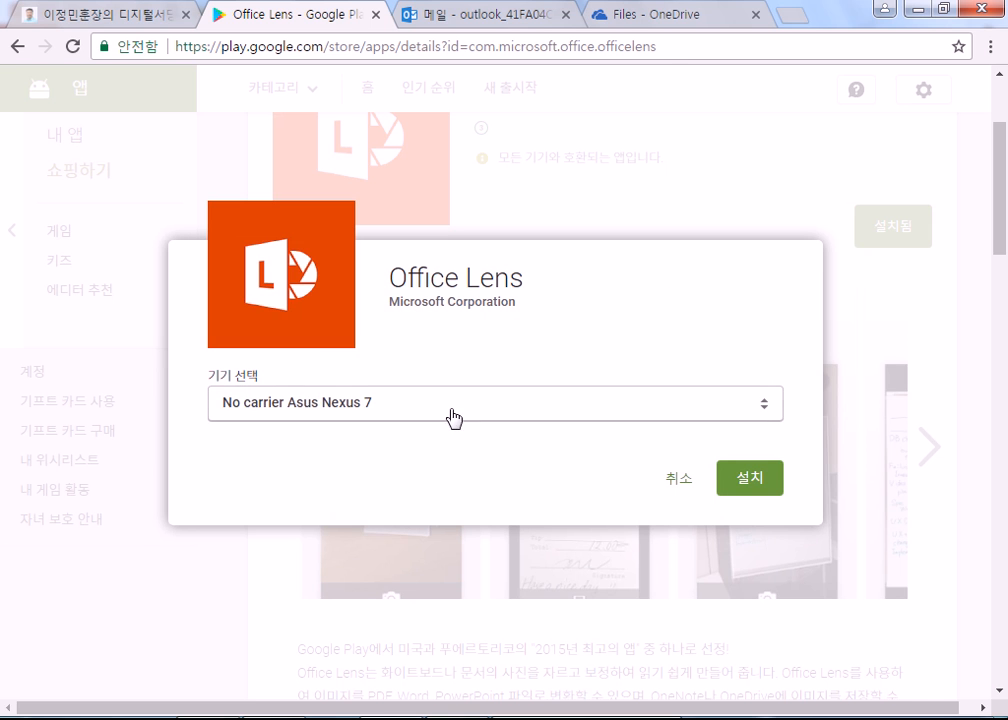
click(402, 412)
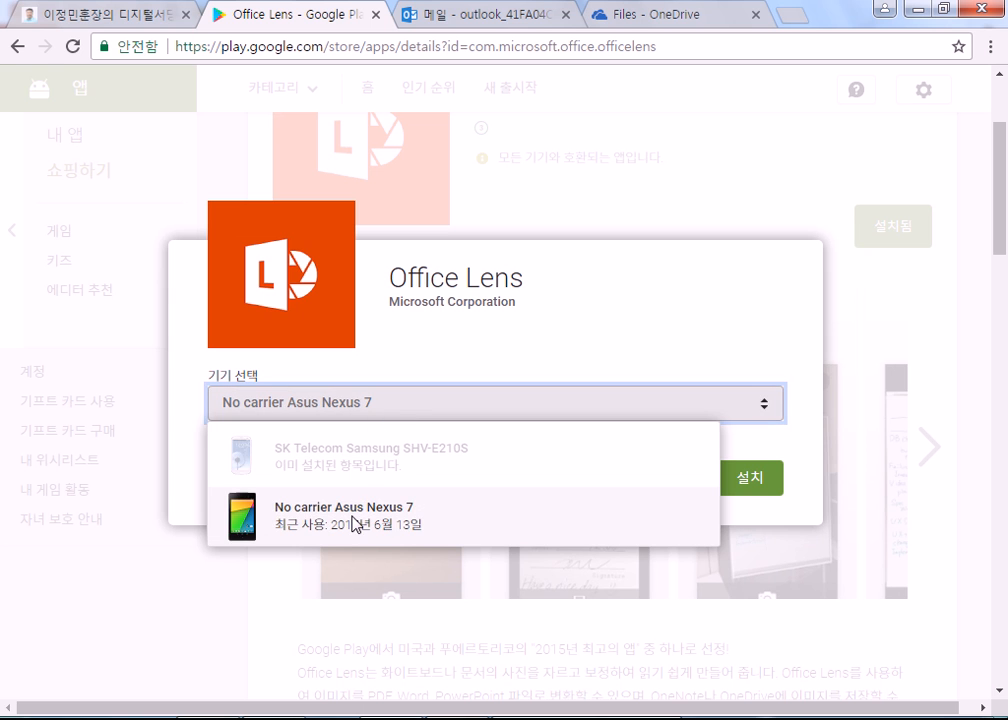
click(362, 467)
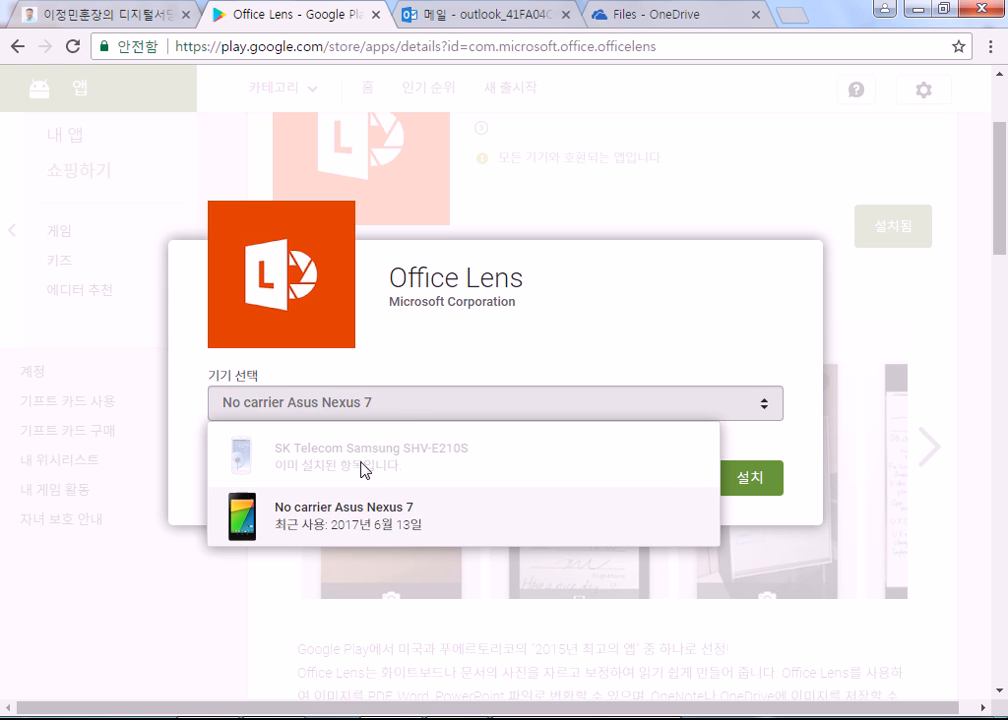
click(380, 412)
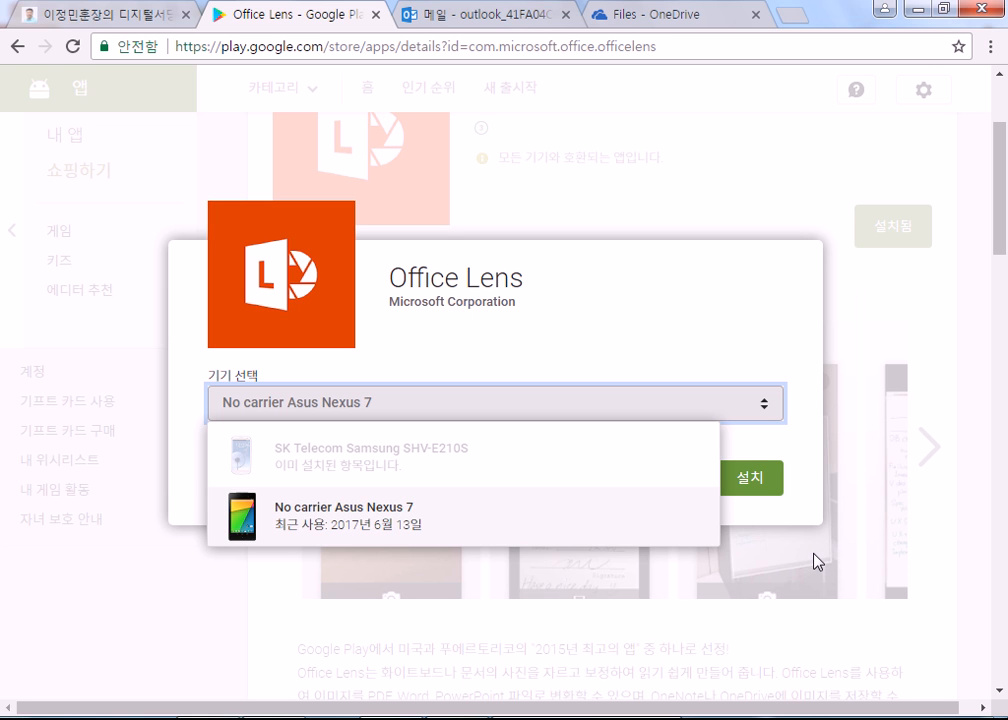
click(944, 323)
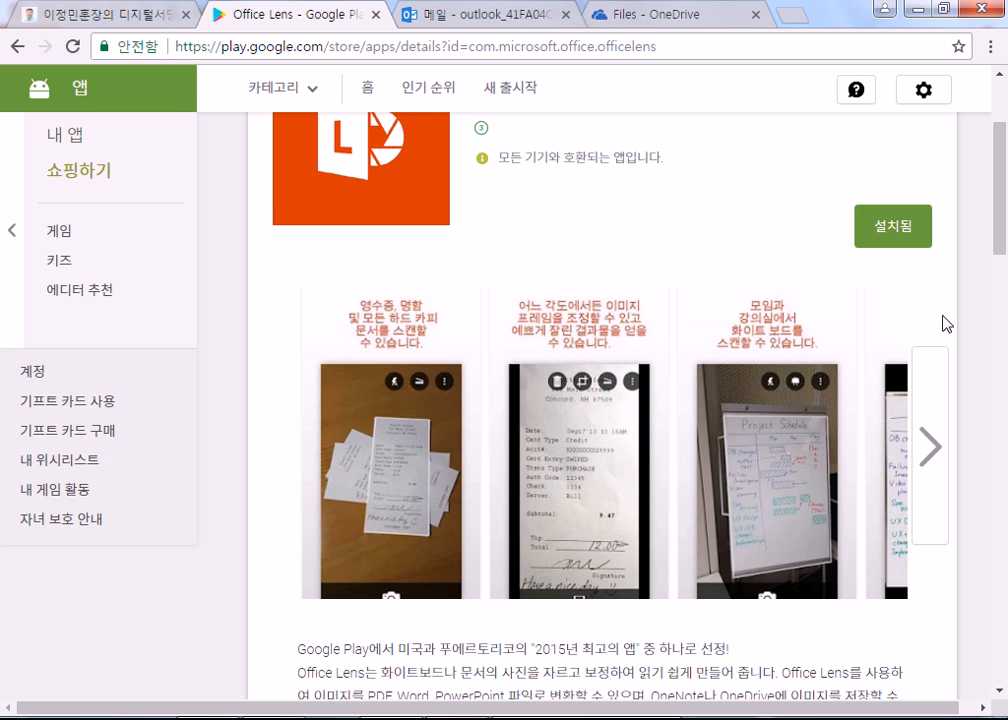
Step: Go back to the 마이크로소프트 results, scroll the app list, then switch to the OneDrive Files tab
scroll(686, 405, down, 4)
scroll(675, 454, up, 1)
scroll(353, 308, up, 2)
click(17, 46)
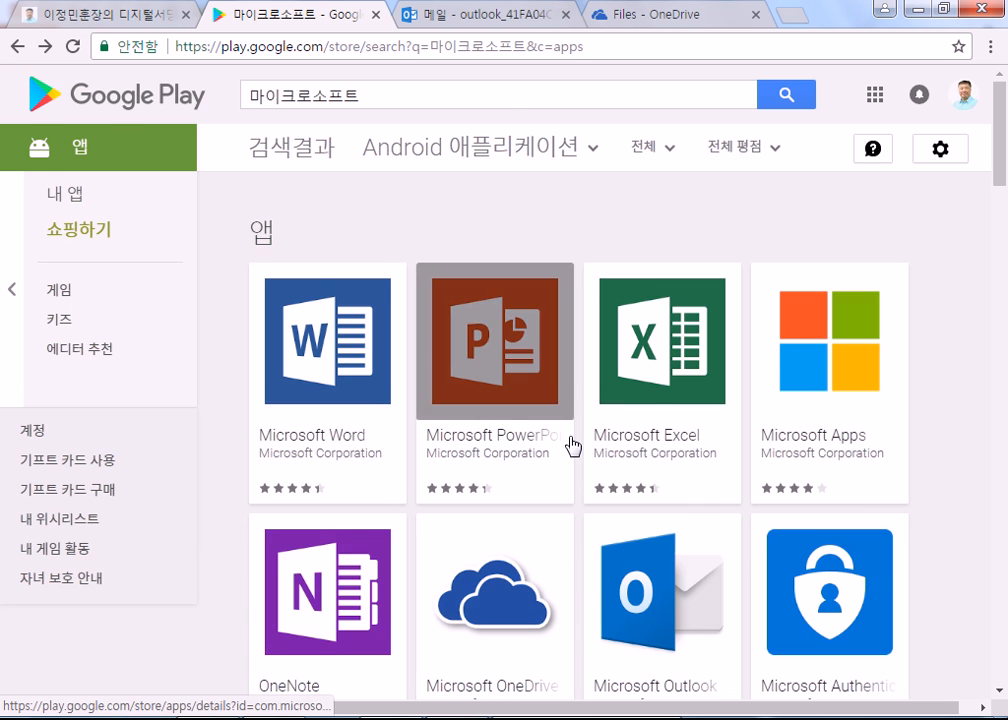
scroll(572, 445, down, 4)
scroll(575, 447, down, 3)
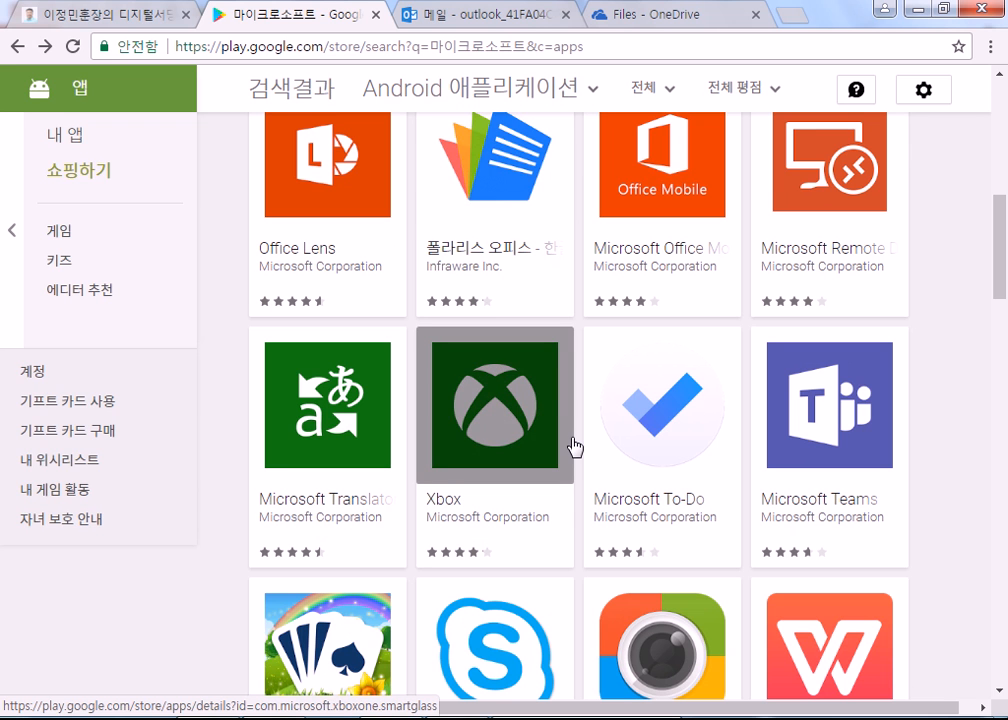
scroll(575, 443, down, 4)
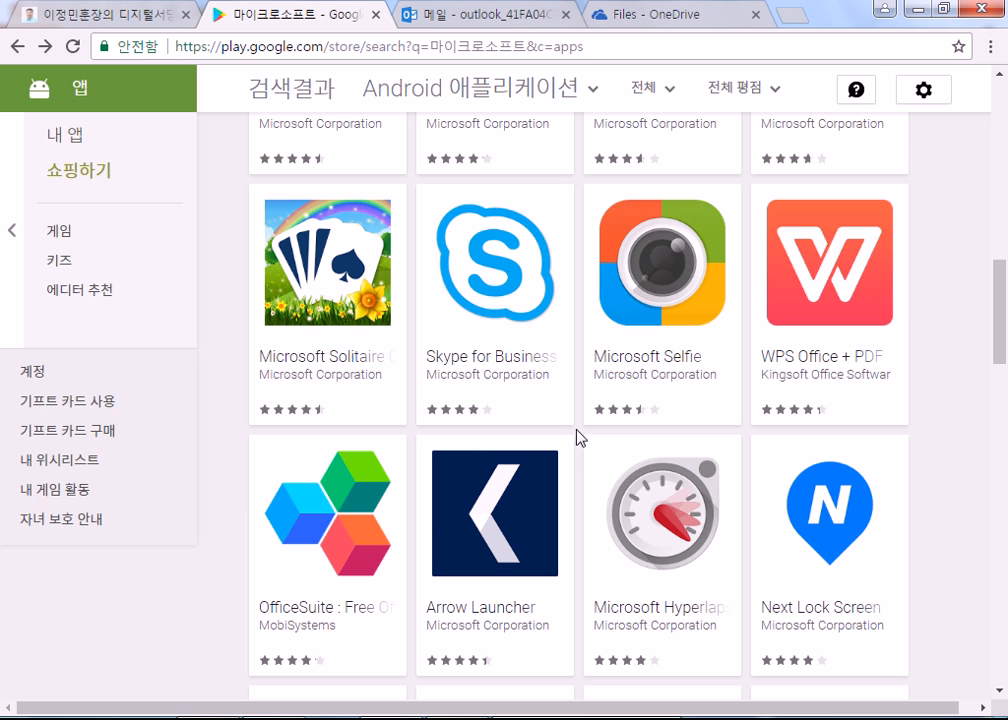
scroll(577, 440, up, 8)
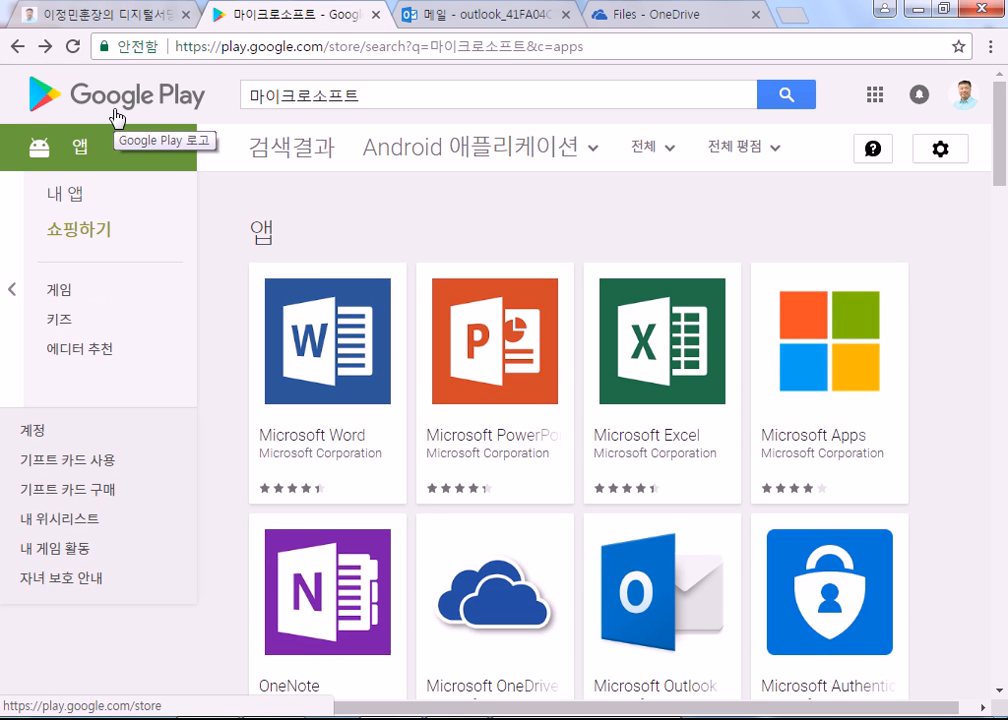
click(637, 15)
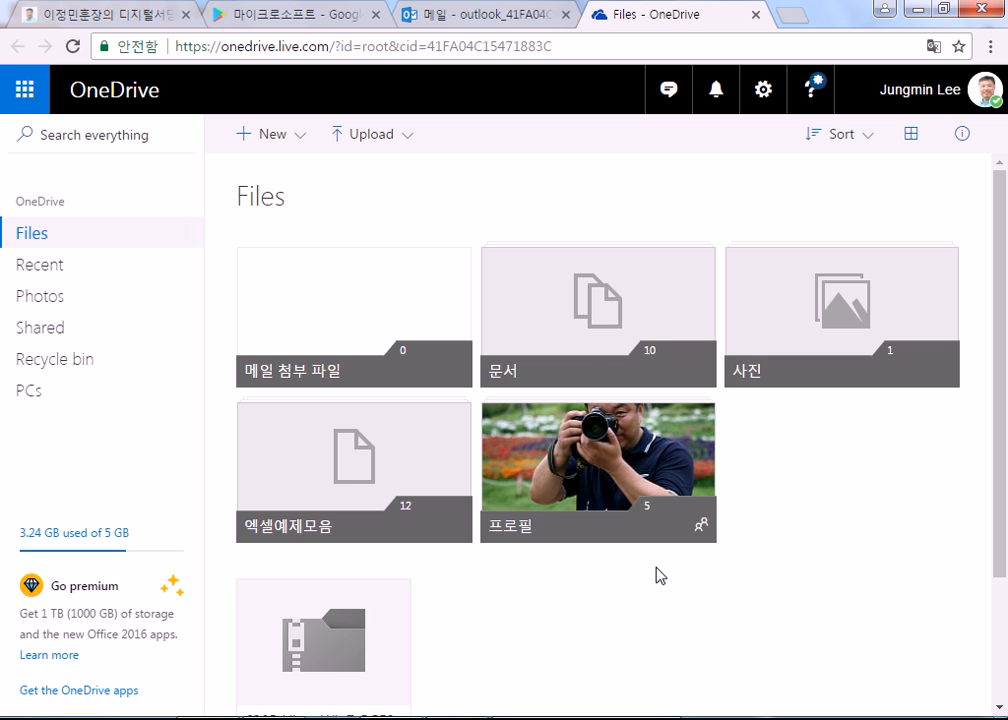
Step: Open the 문서 folder and delete 임시 1.pptx, 임시.pptx and 프레젠테이션 1.pptx
click(580, 348)
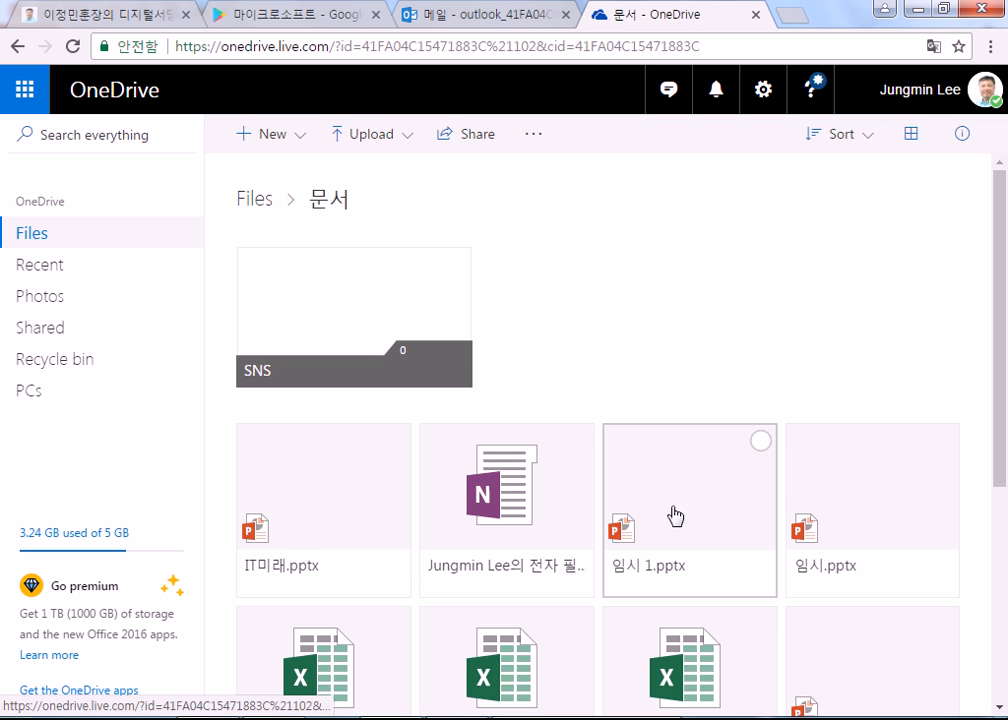
scroll(670, 515, down, 2)
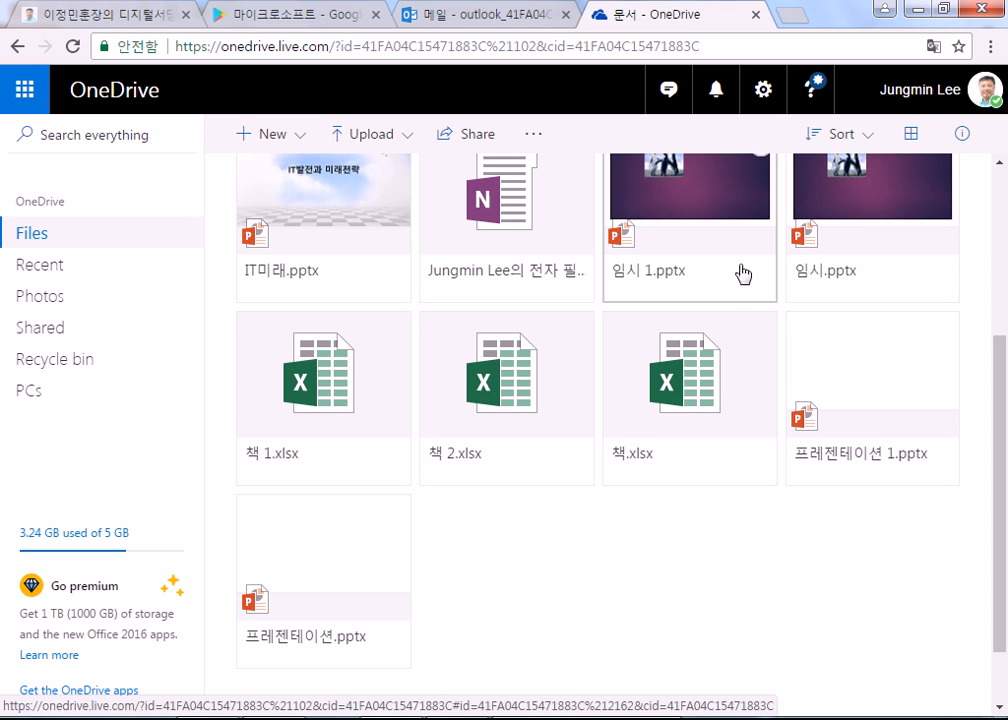
scroll(738, 272, up, 2)
click(761, 343)
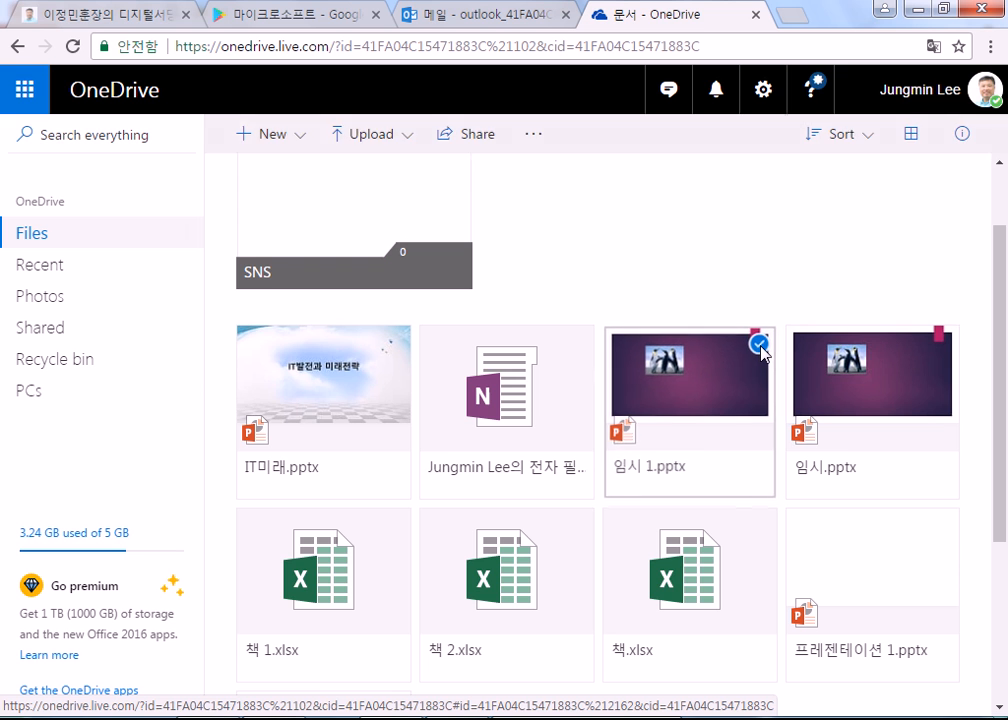
click(942, 342)
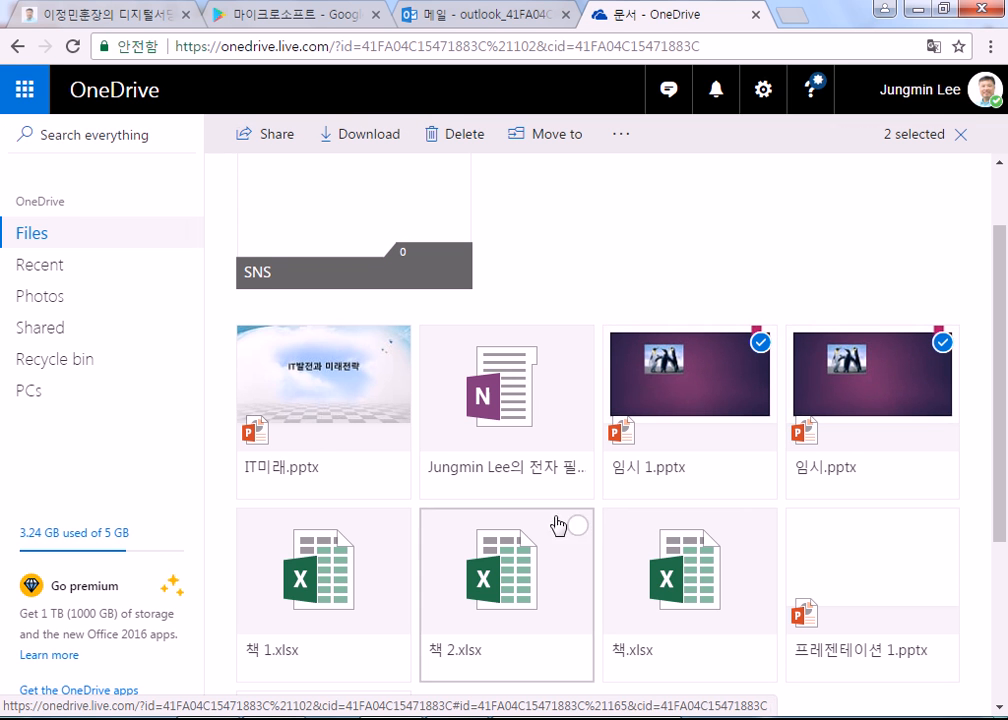
scroll(620, 530, down, 1)
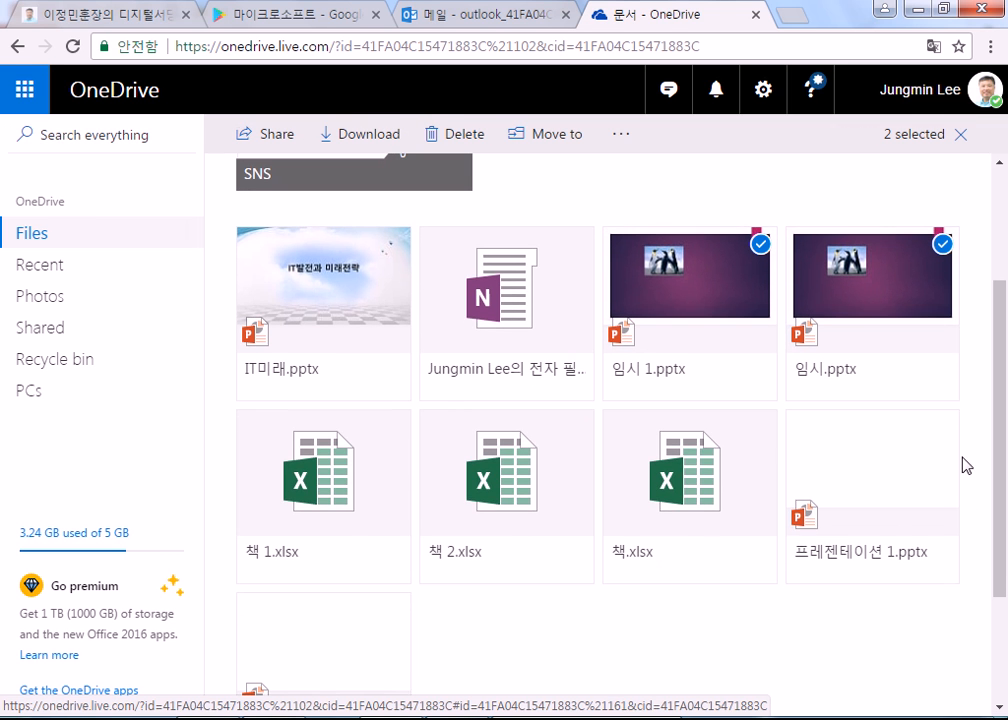
click(942, 427)
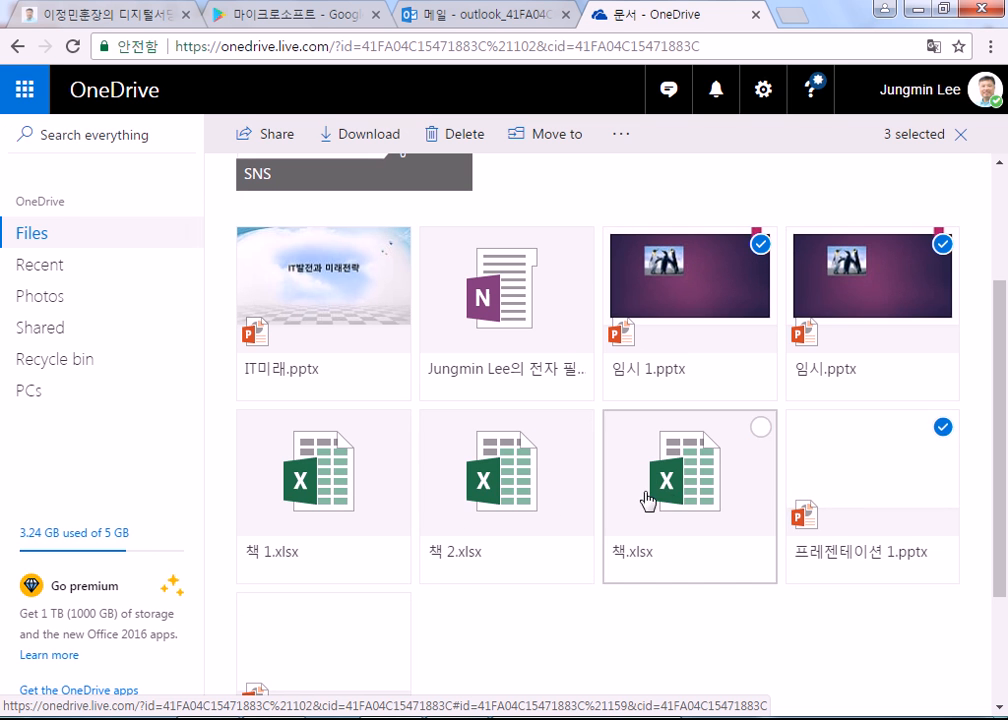
scroll(700, 495, up, 2)
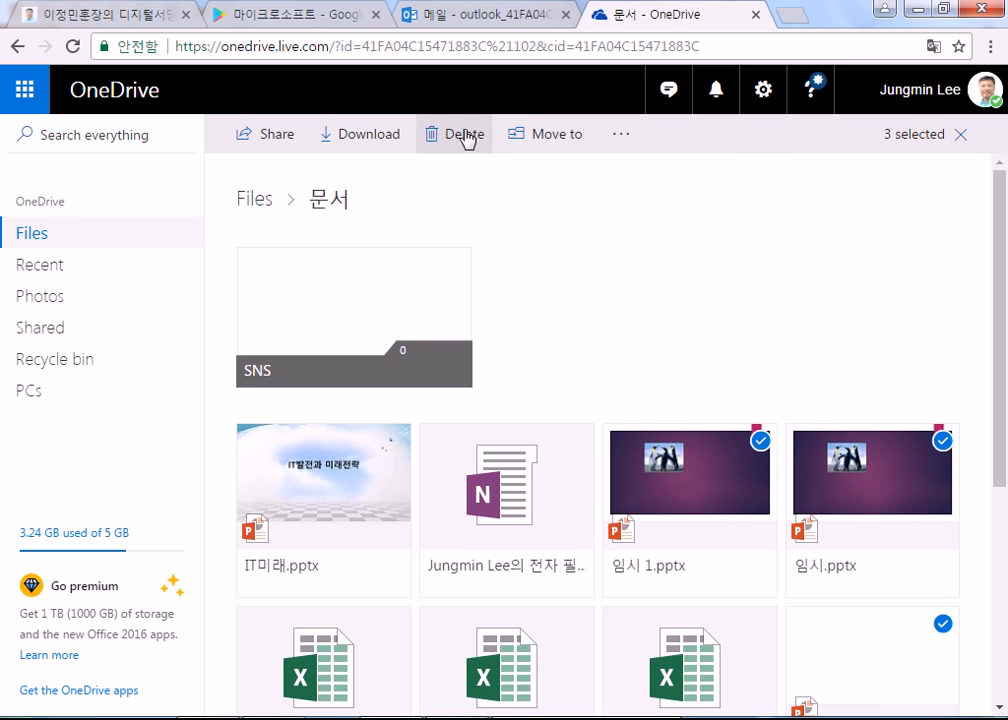
click(465, 136)
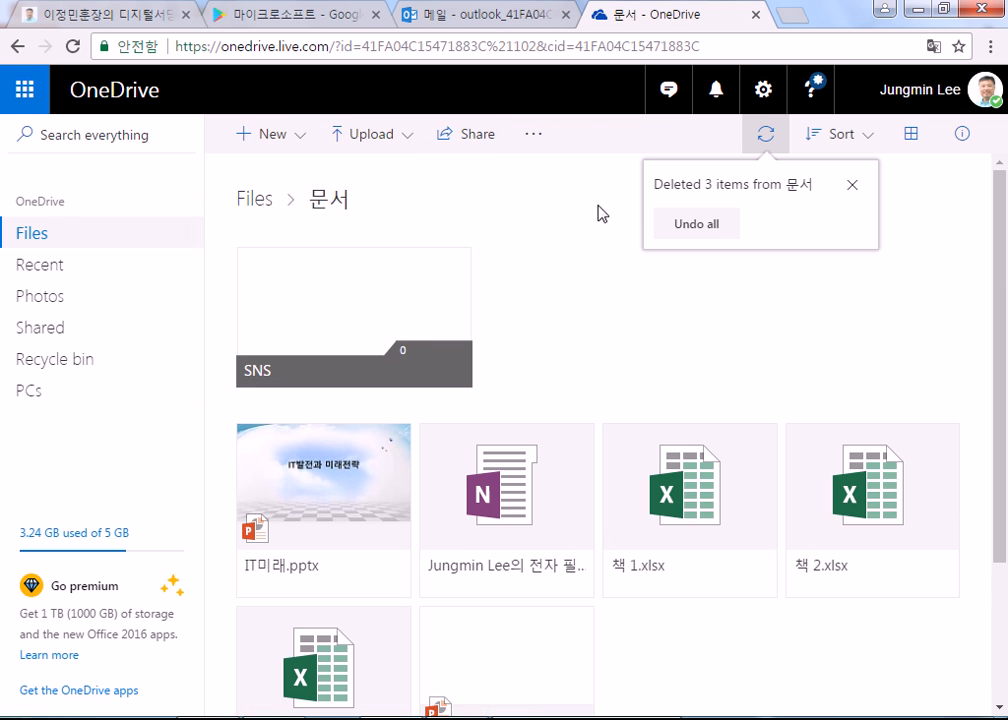
Step: Undo the deletion, reselect the same three files, delete them again and close the notice
click(702, 236)
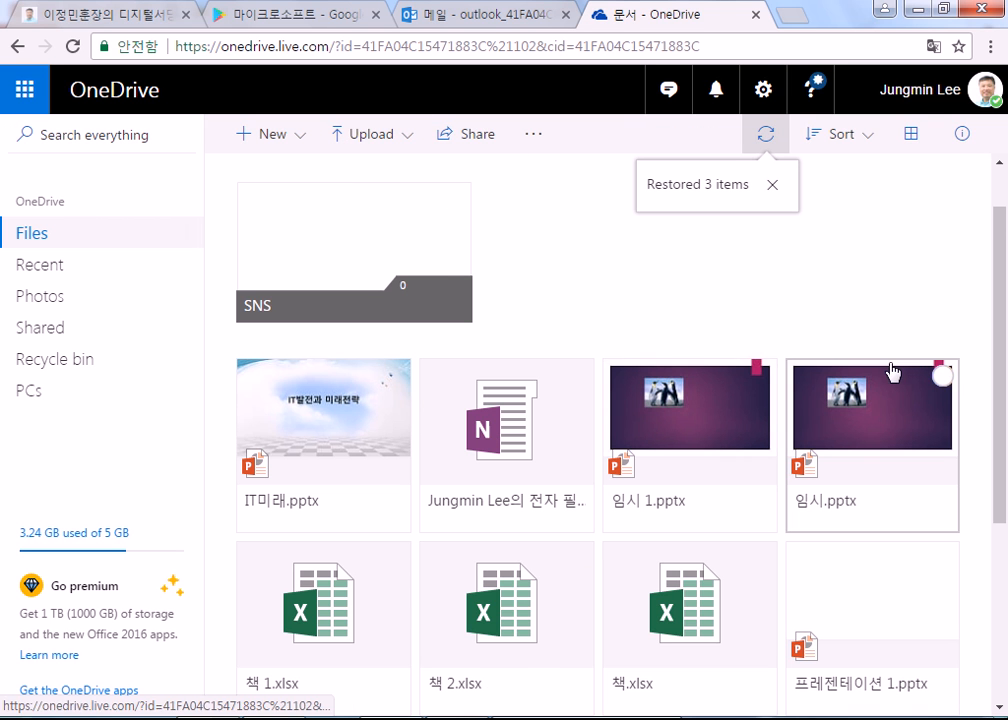
click(760, 376)
click(938, 378)
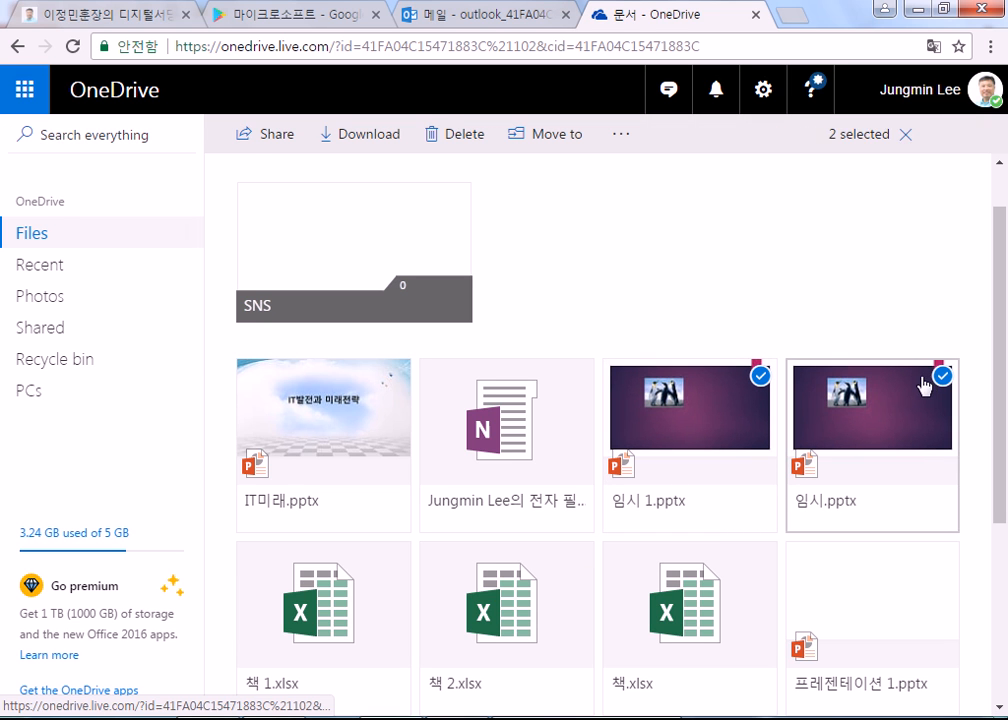
click(942, 560)
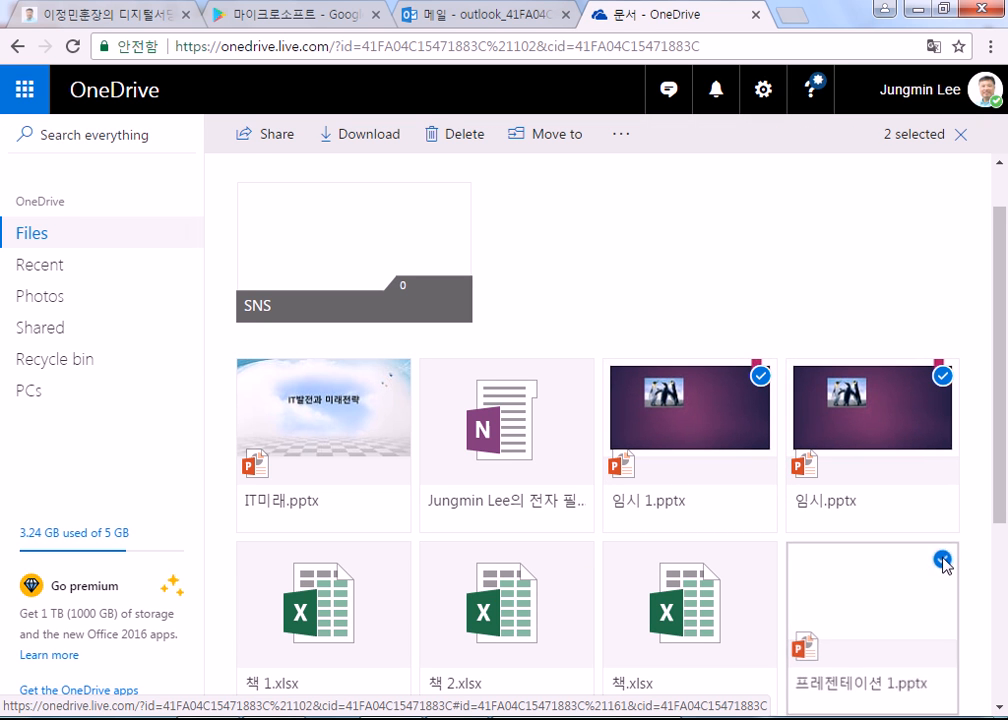
click(452, 136)
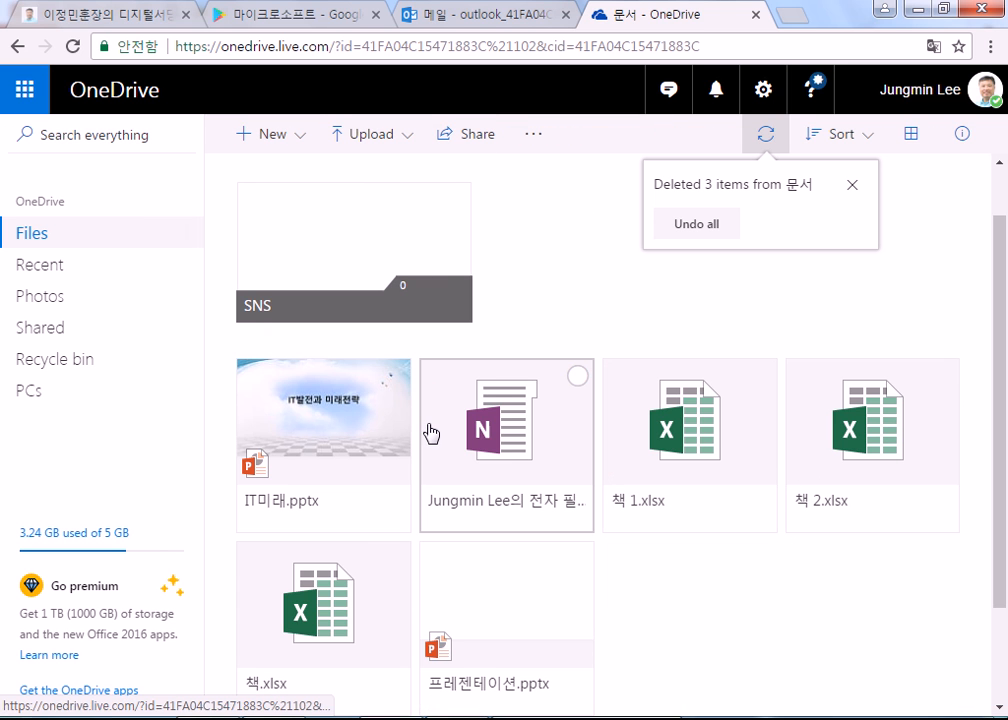
click(850, 186)
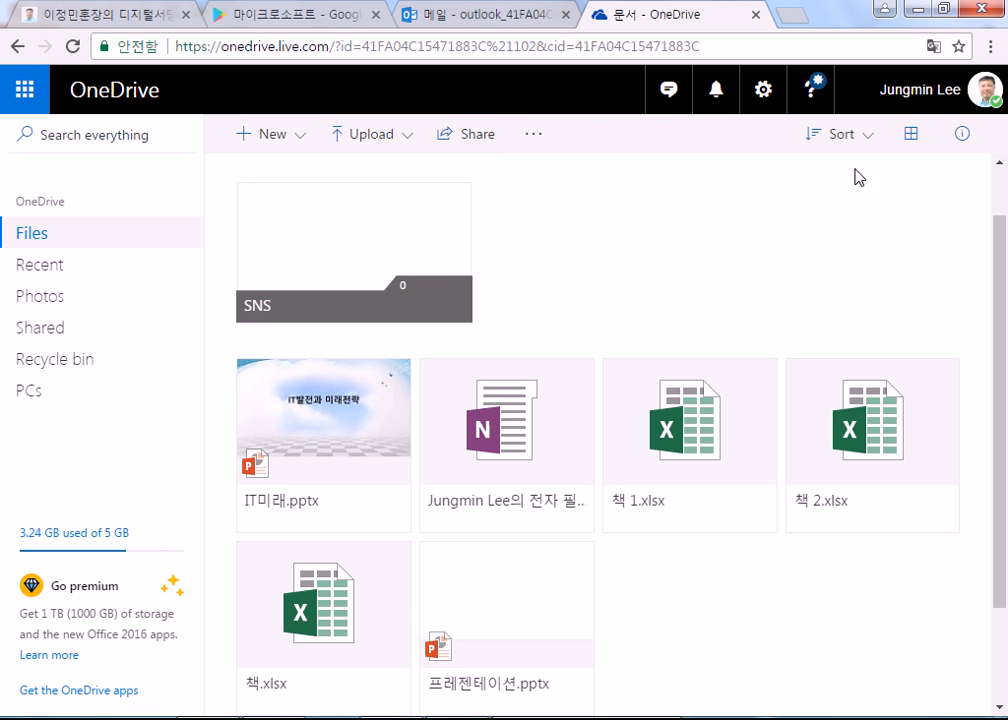
click(770, 96)
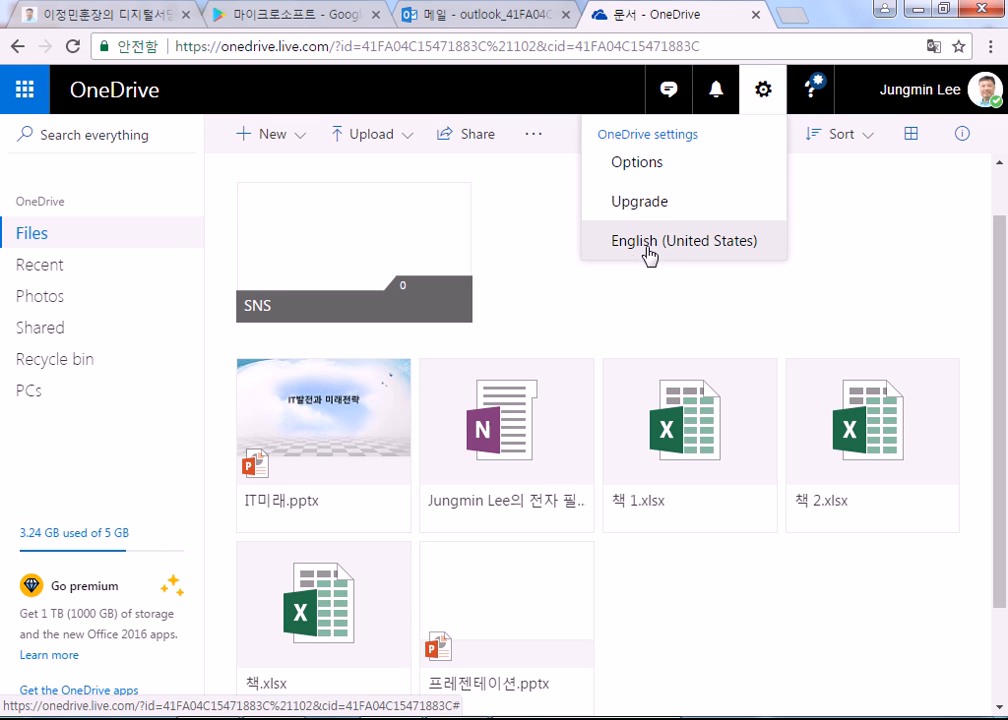
click(351, 468)
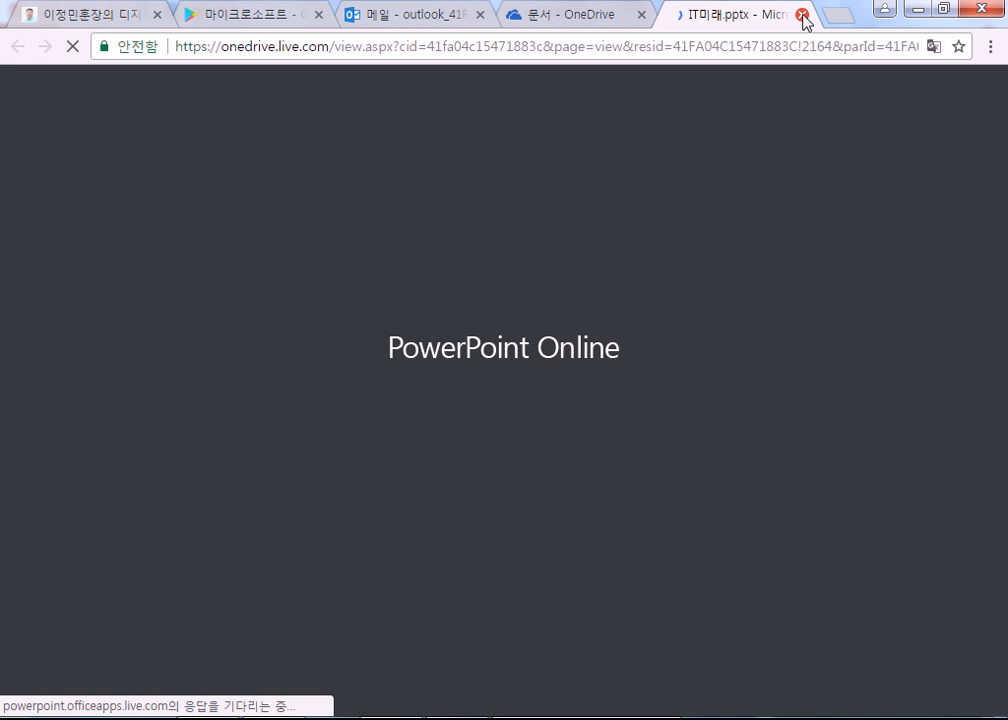
click(802, 16)
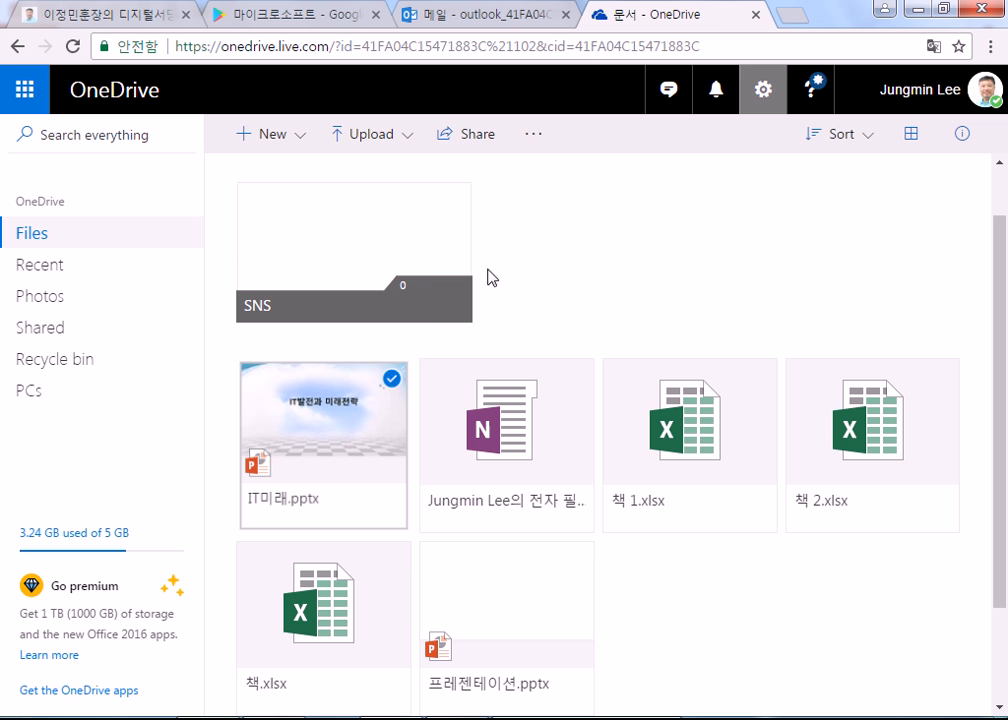
click(398, 380)
click(398, 380)
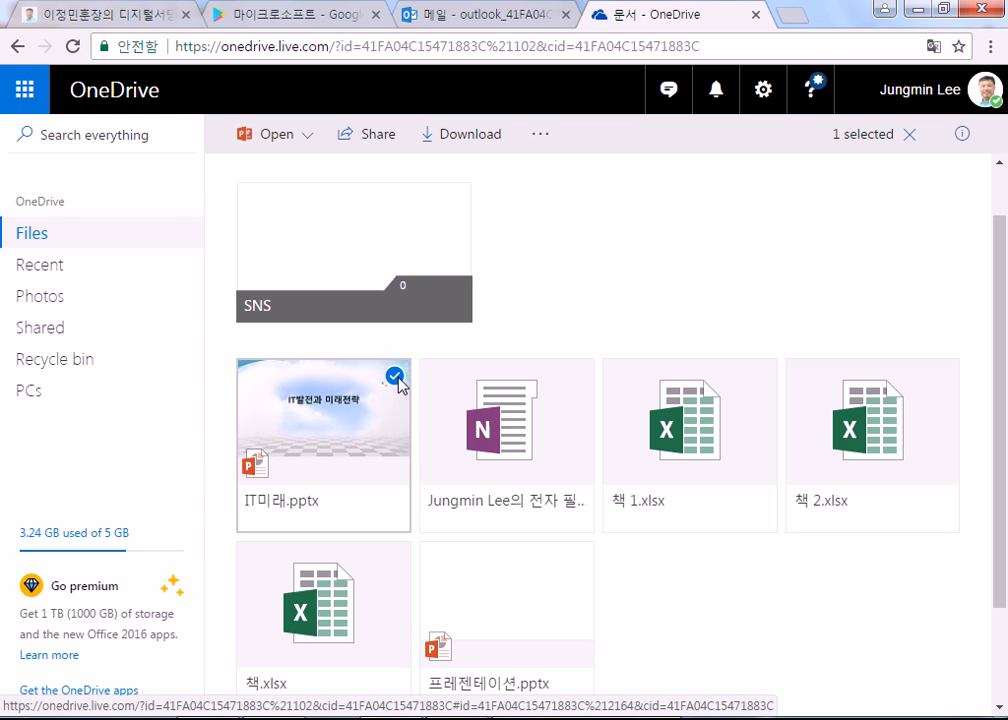
click(398, 380)
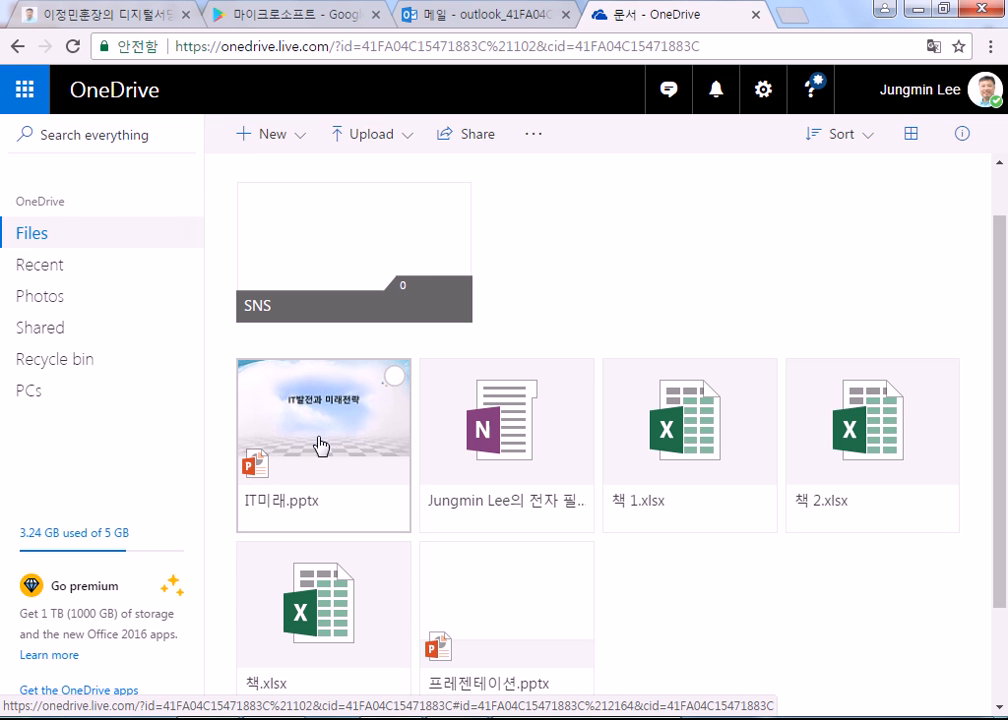
click(320, 445)
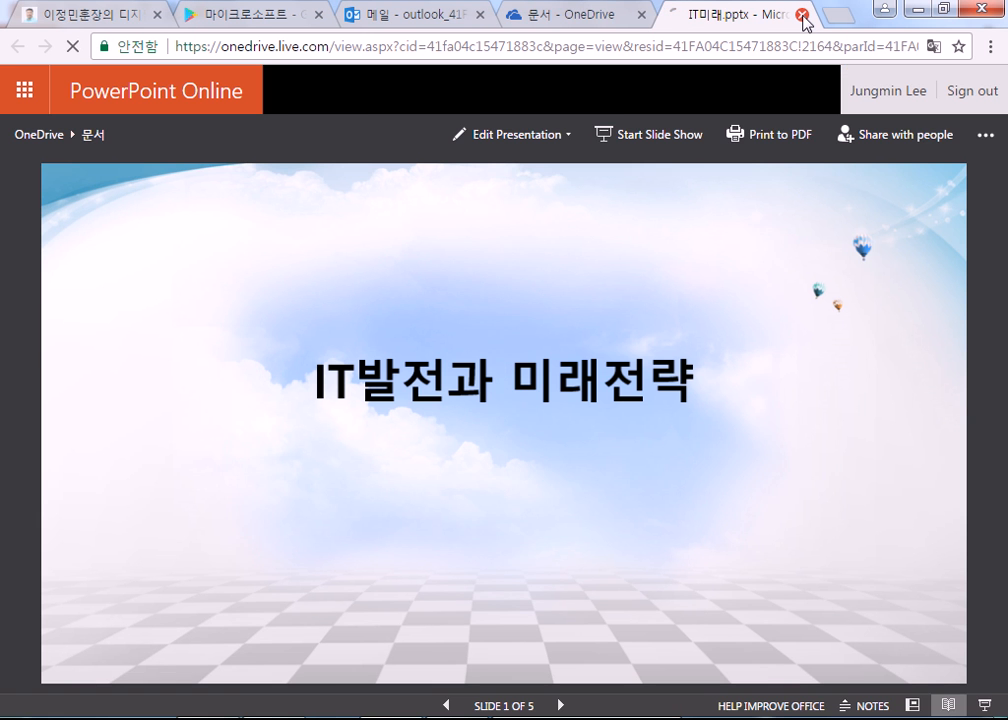
click(803, 16)
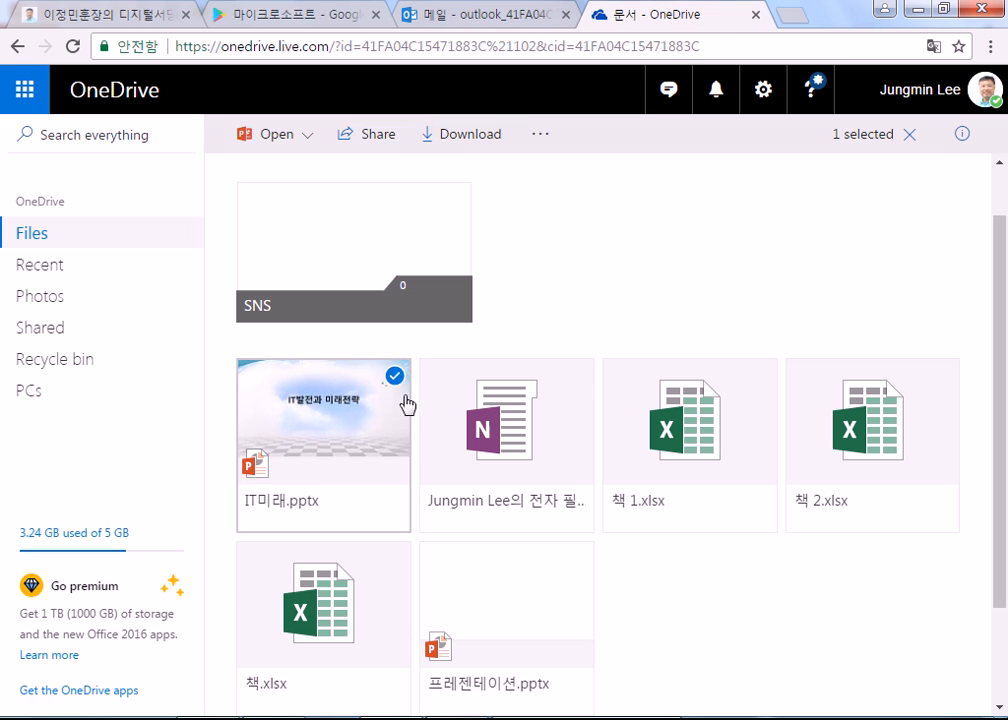
click(394, 381)
Step: Select IT미래.pptx and open its sharing options, dismissing the expiring-links promotion
click(394, 381)
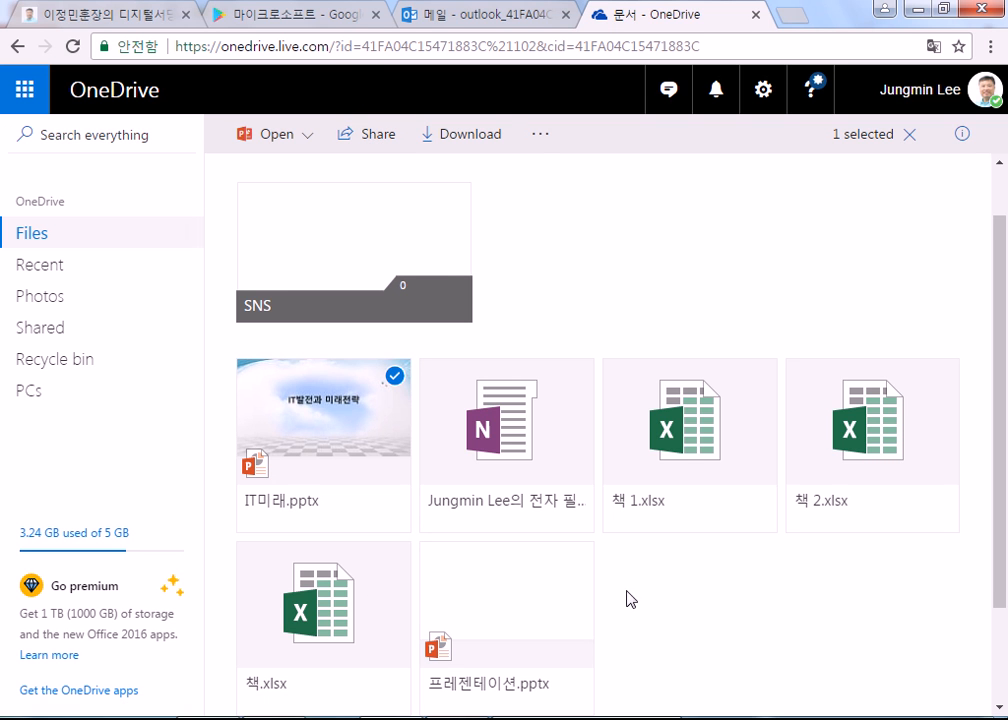
scroll(472, 427, up, 2)
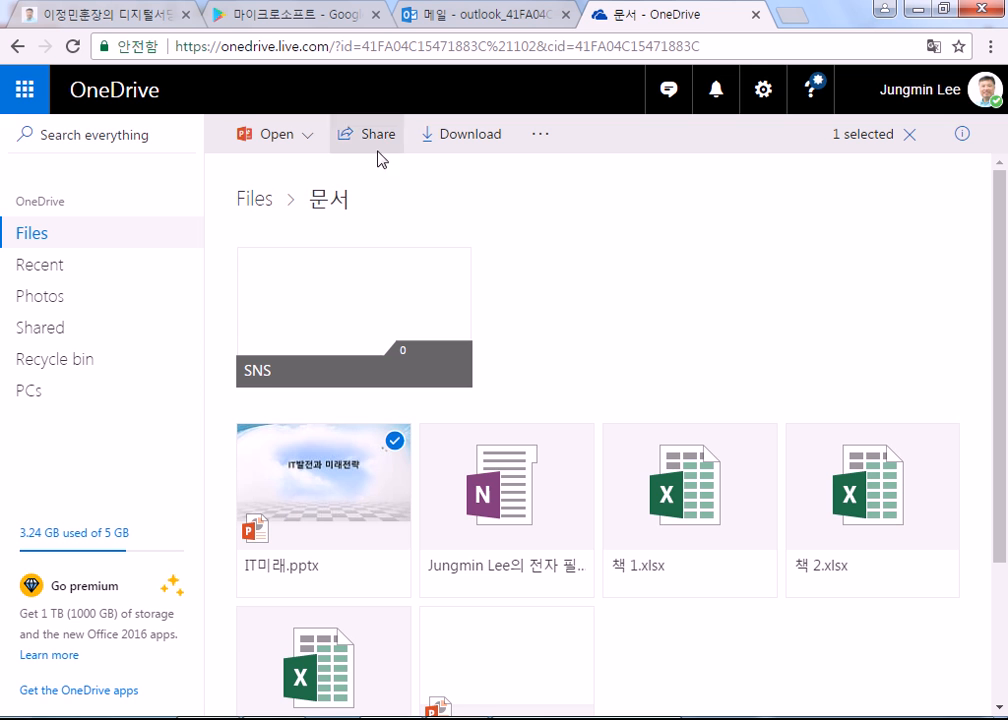
click(377, 142)
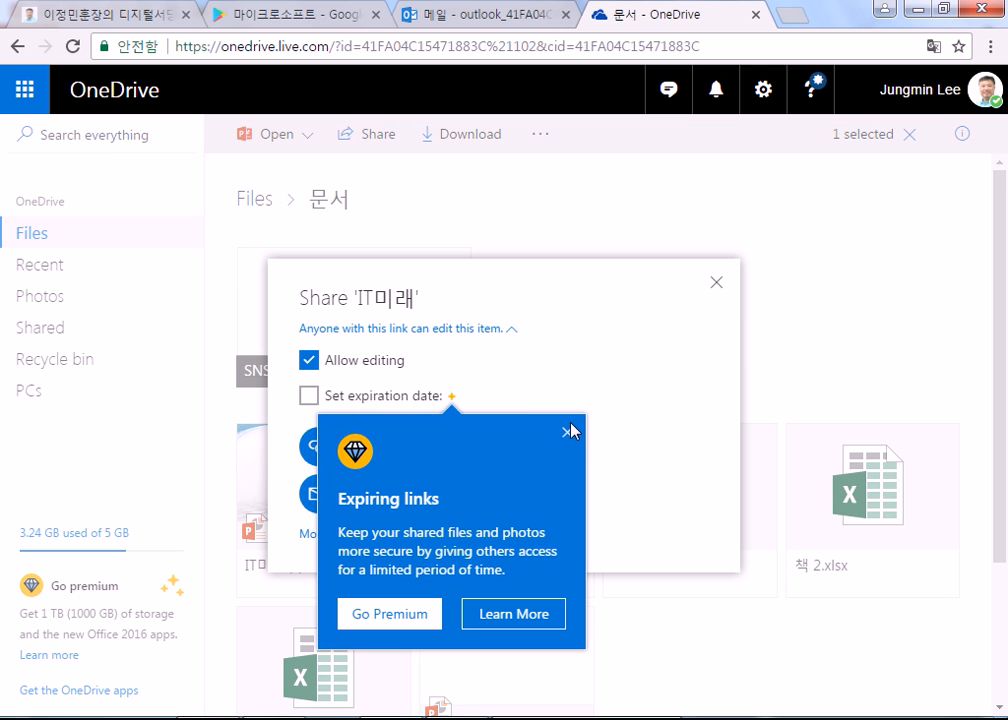
click(567, 432)
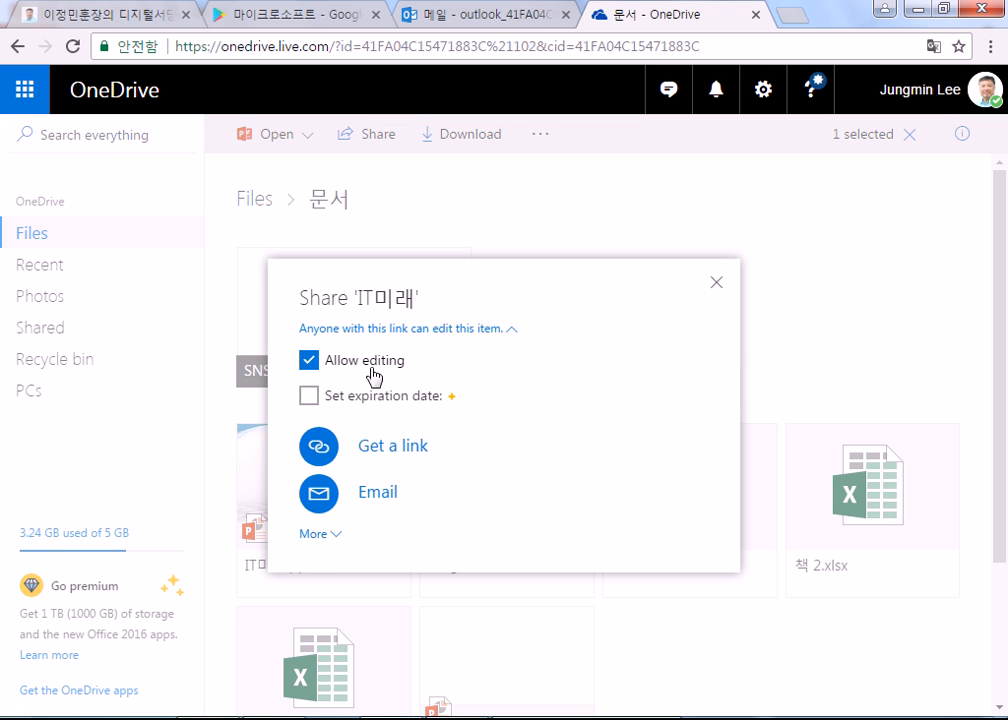
Step: Expand More to list the Facebook, Twitter, LinkedIn and Sina Weibo options
click(325, 543)
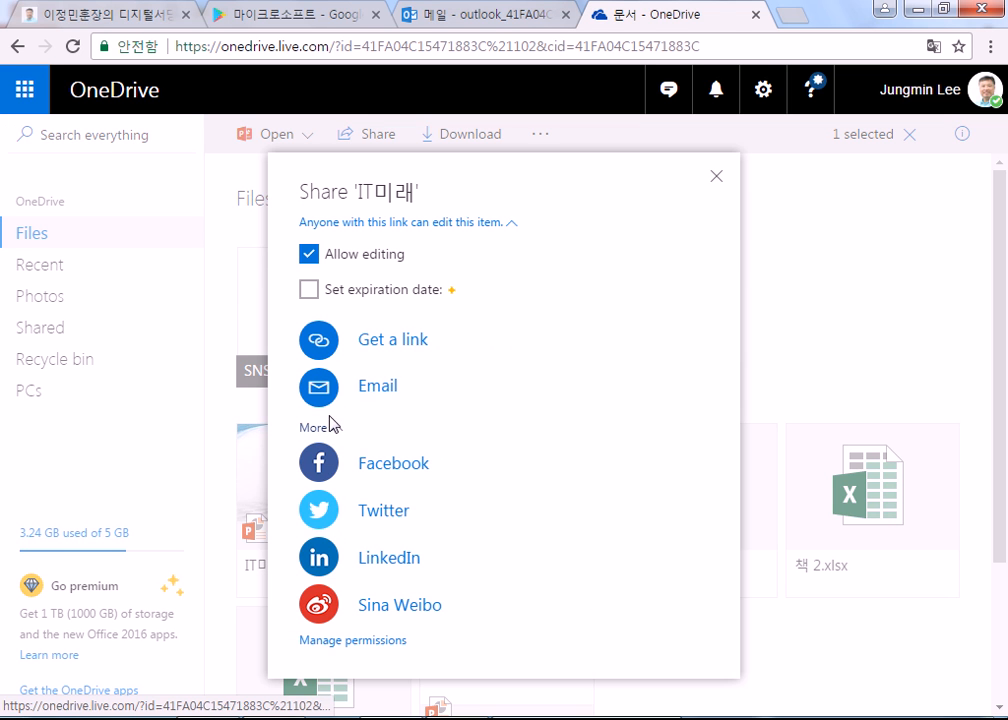
click(334, 431)
click(330, 535)
Step: Generate and copy the IT미래 share link, then start sharing it to Facebook's sign-in window
click(407, 470)
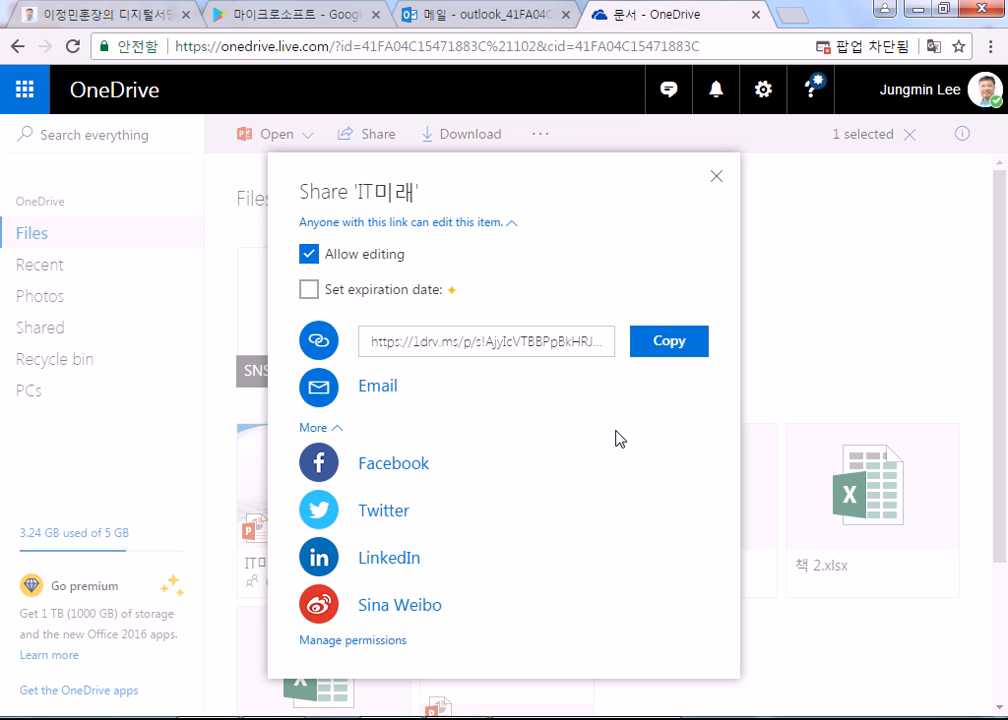
click(540, 350)
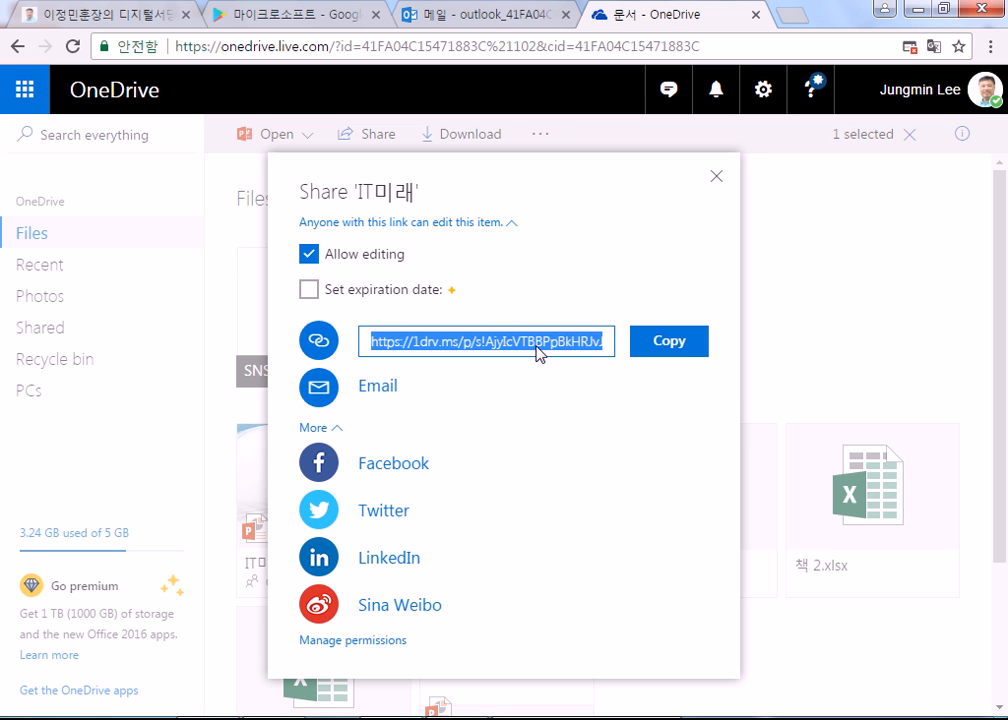
click(690, 345)
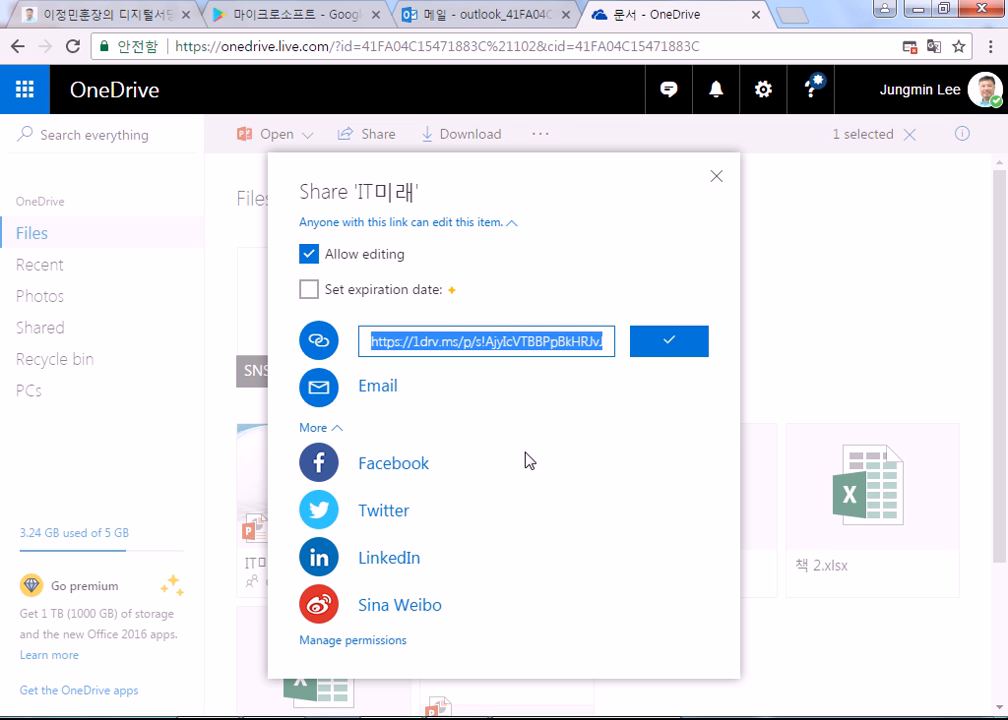
click(388, 466)
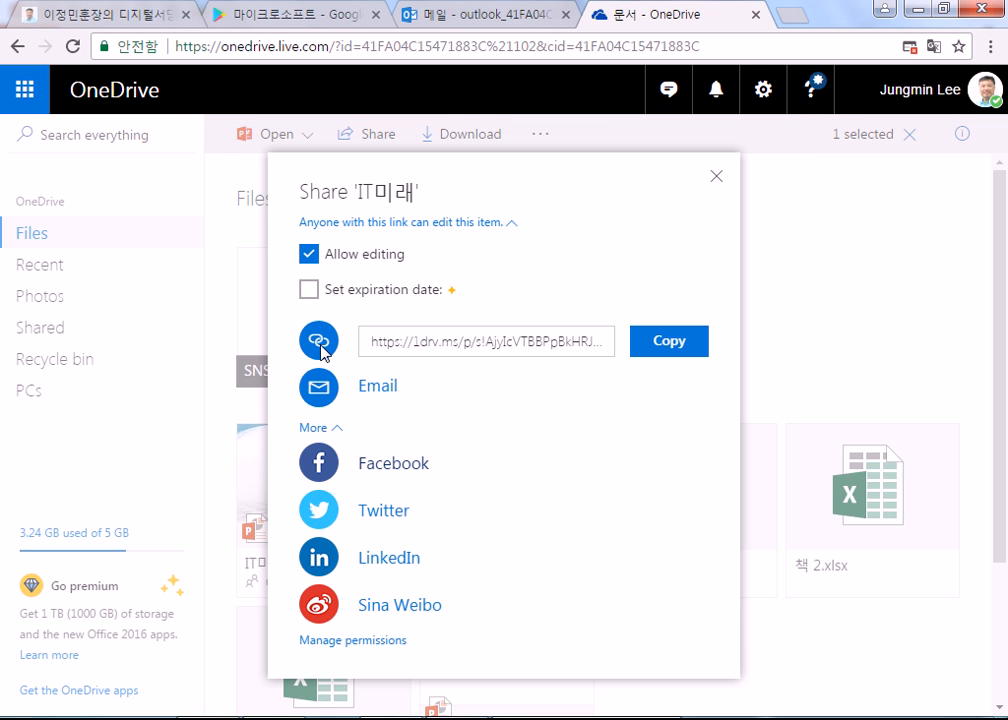
click(418, 345)
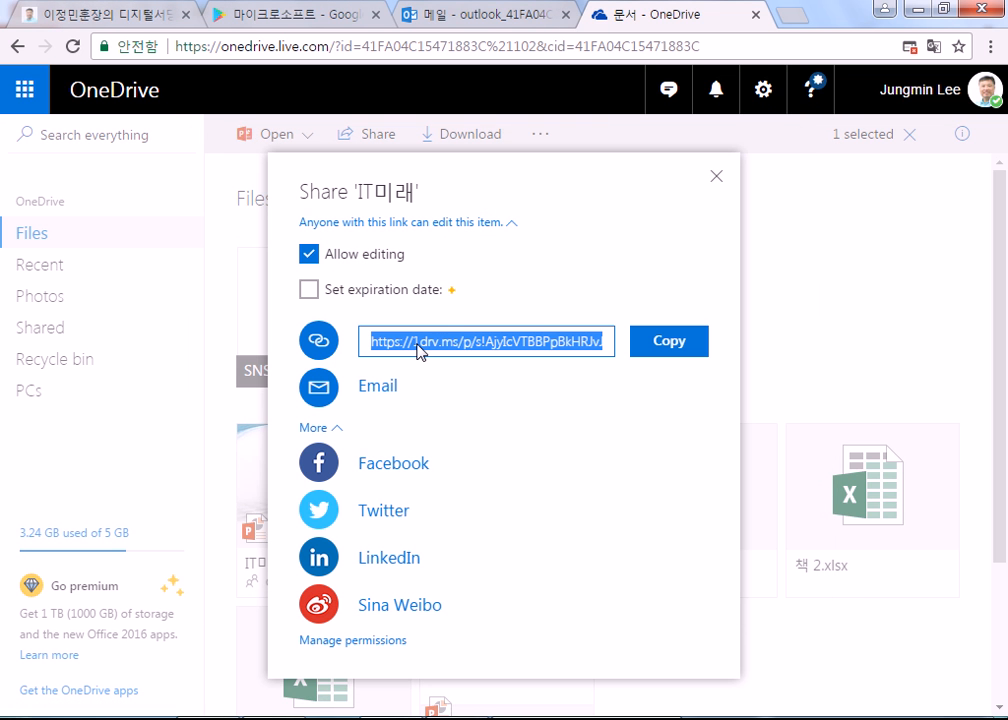
click(386, 466)
click(475, 295)
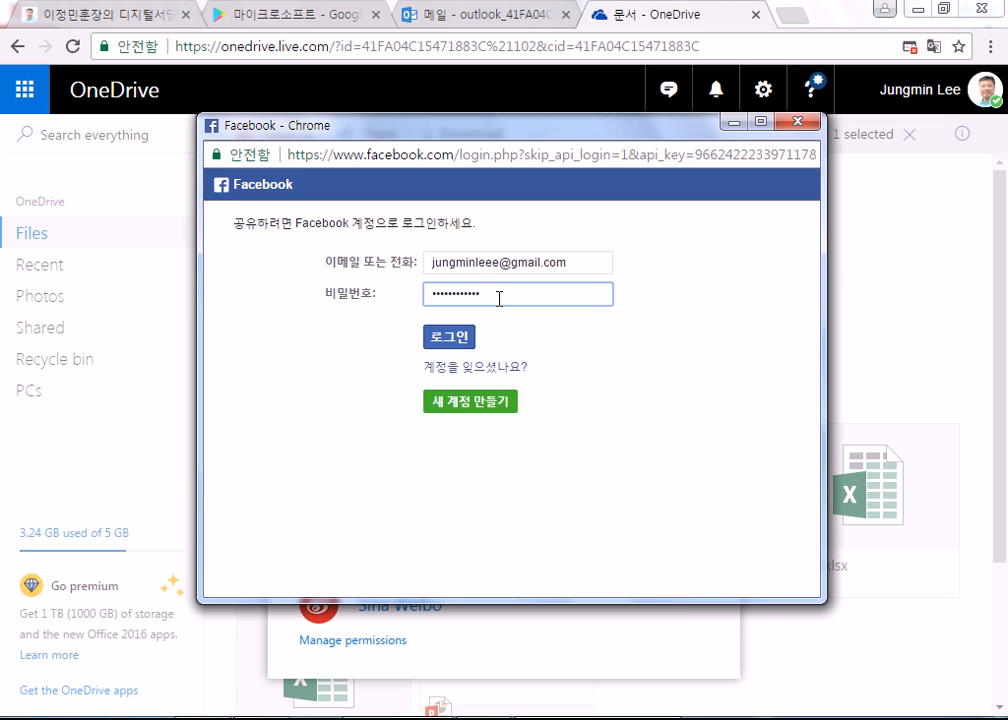
Step: Sign in and post IT미래.pptx with a note saying it was made in PowerPoint and shared from OneDrive
key(Return)
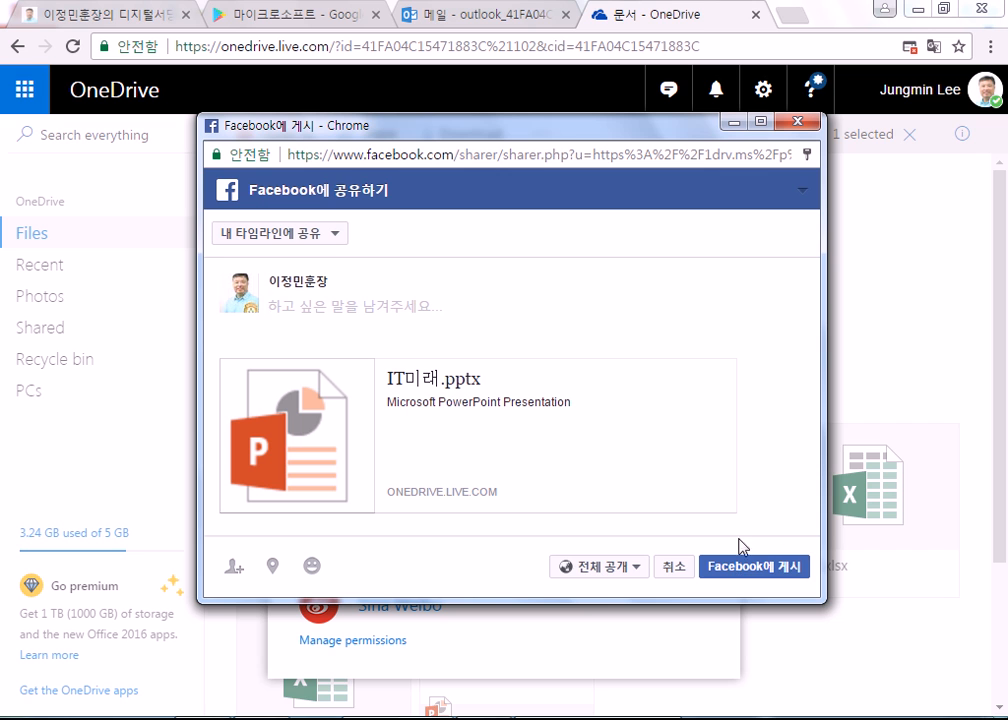
text(파워)
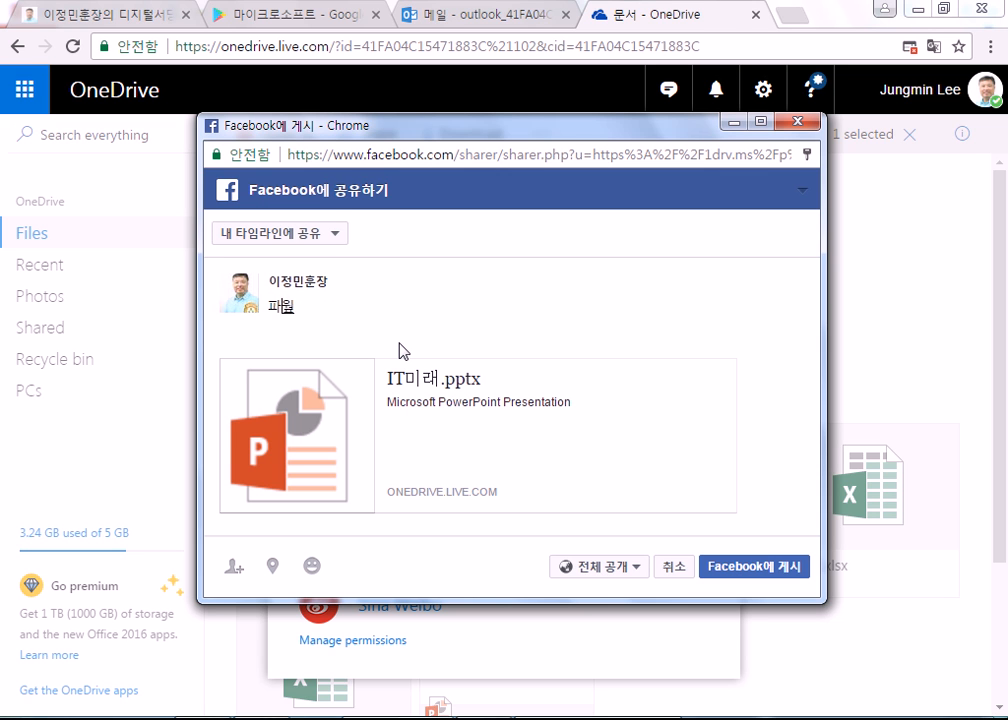
text(포인트로 제작해서)
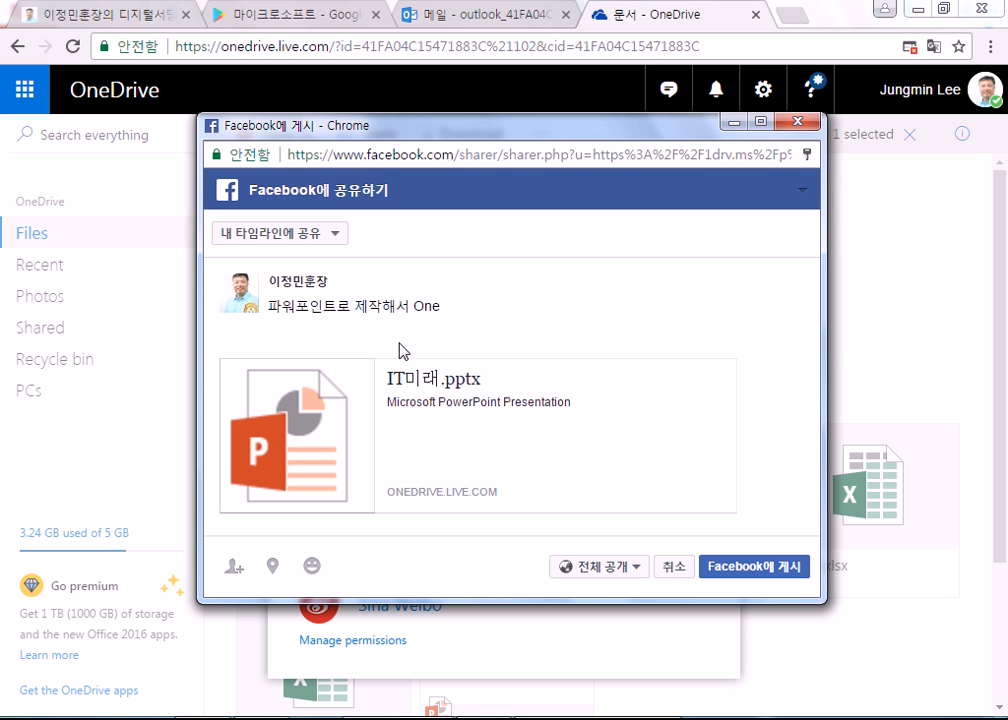
text(OneDrive에 저자)
text(했습니다.)
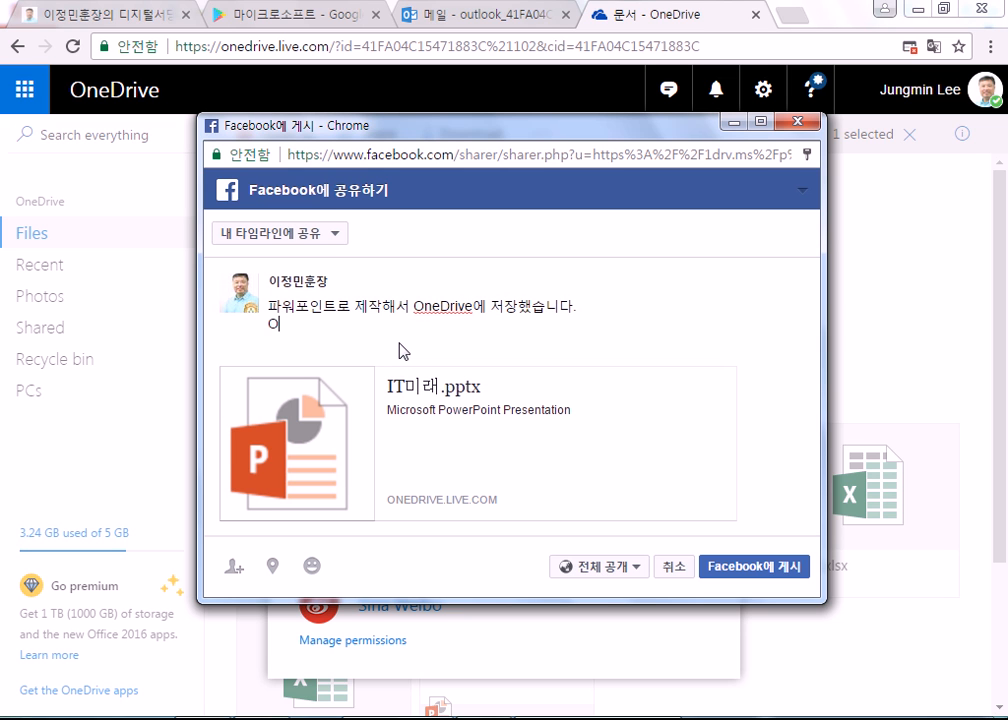
text(OneDrive에서 페이스북으로 ㄱ)
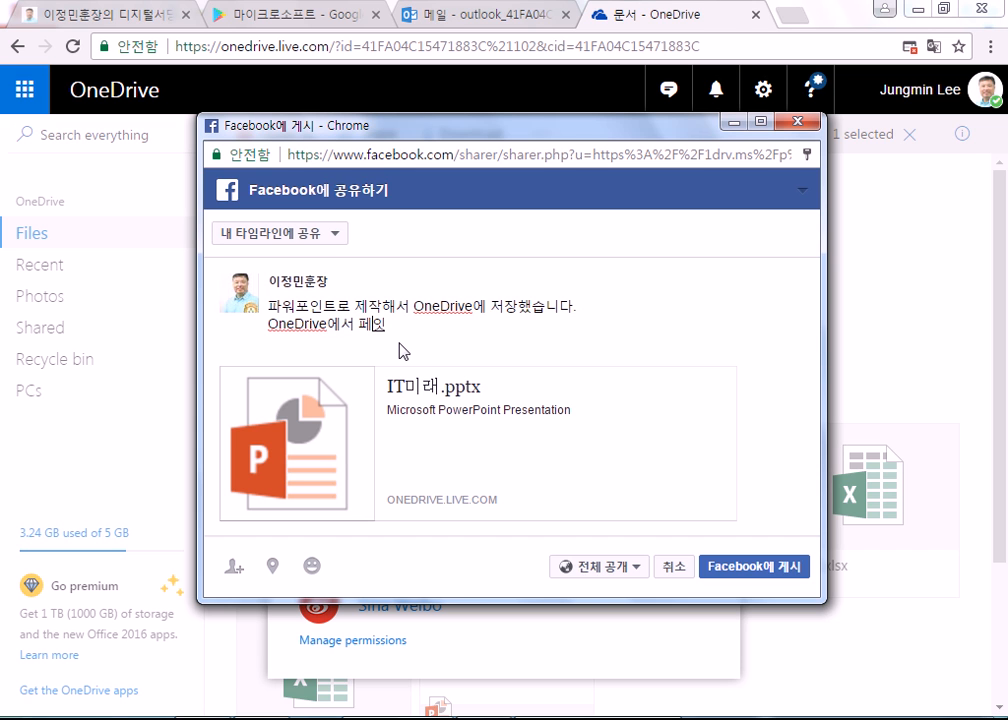
text(공유)
text(하는 것을)
text( 설명하고 있습니)
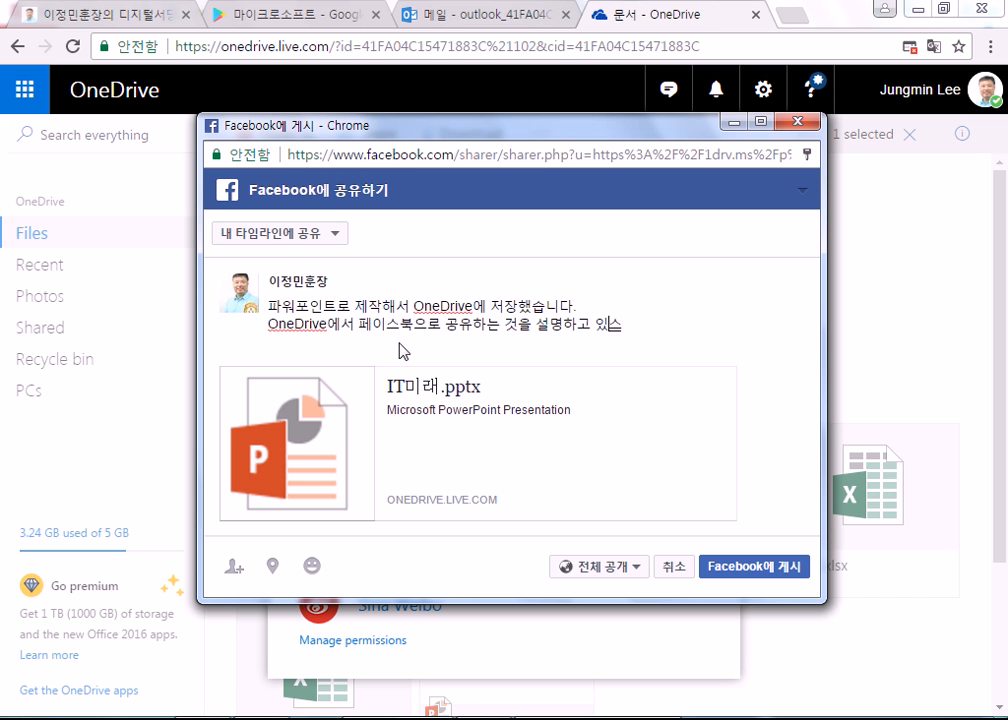
text(다.)
click(734, 568)
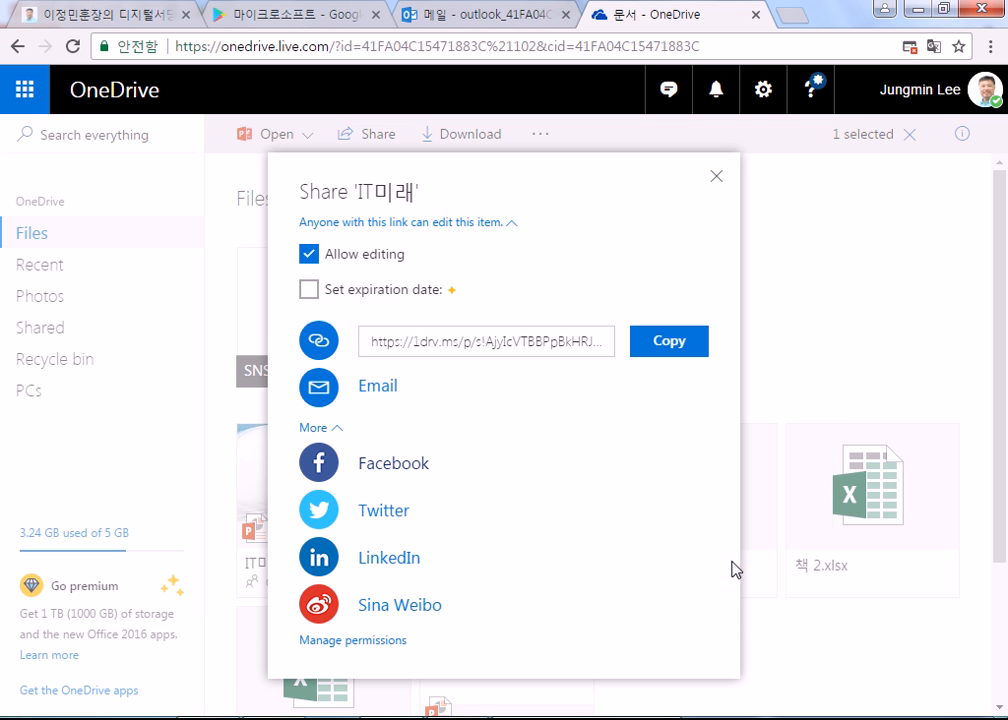
Step: Close the share dialog, open the Facebook profile, and preview IT미래.pptx from the new post
click(716, 176)
click(80, 14)
scroll(367, 320, up, 4)
click(623, 322)
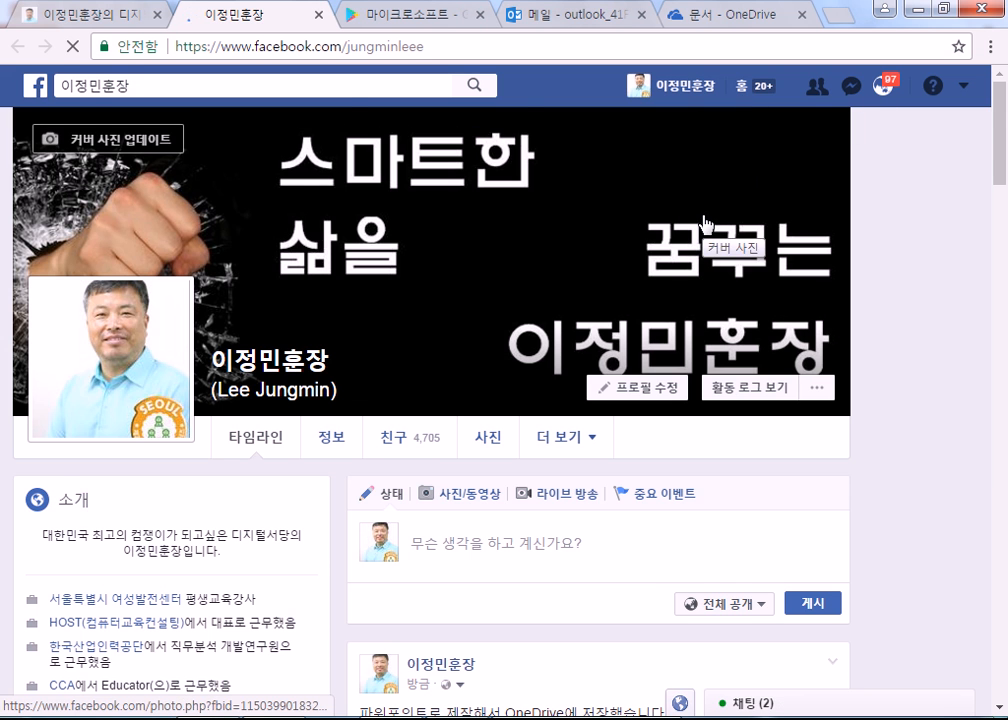
scroll(542, 400, down, 4)
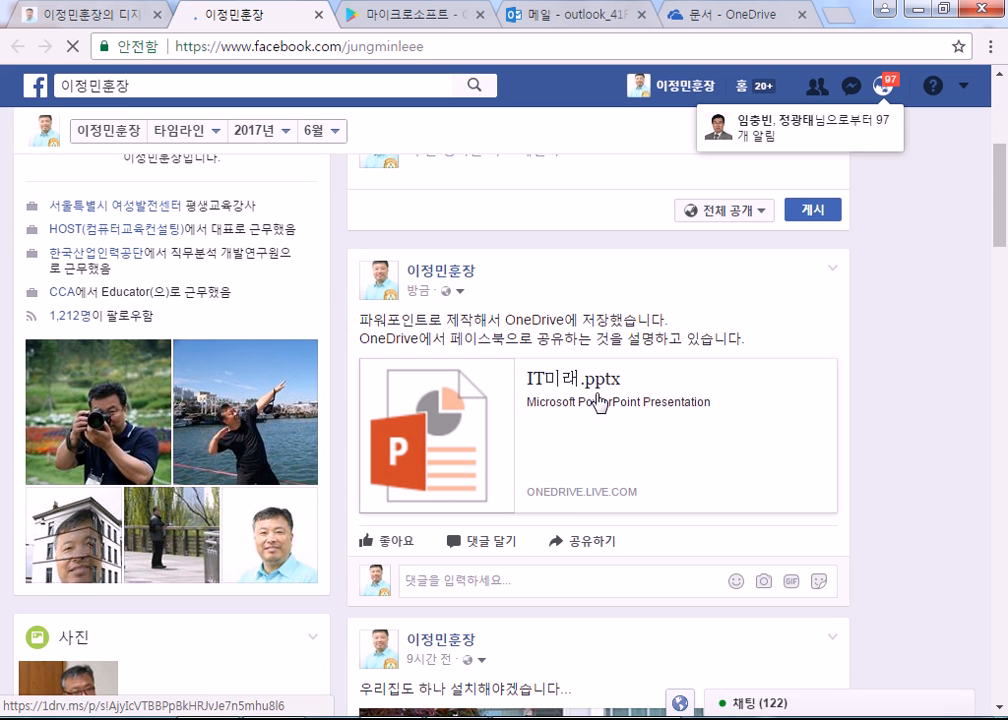
click(598, 444)
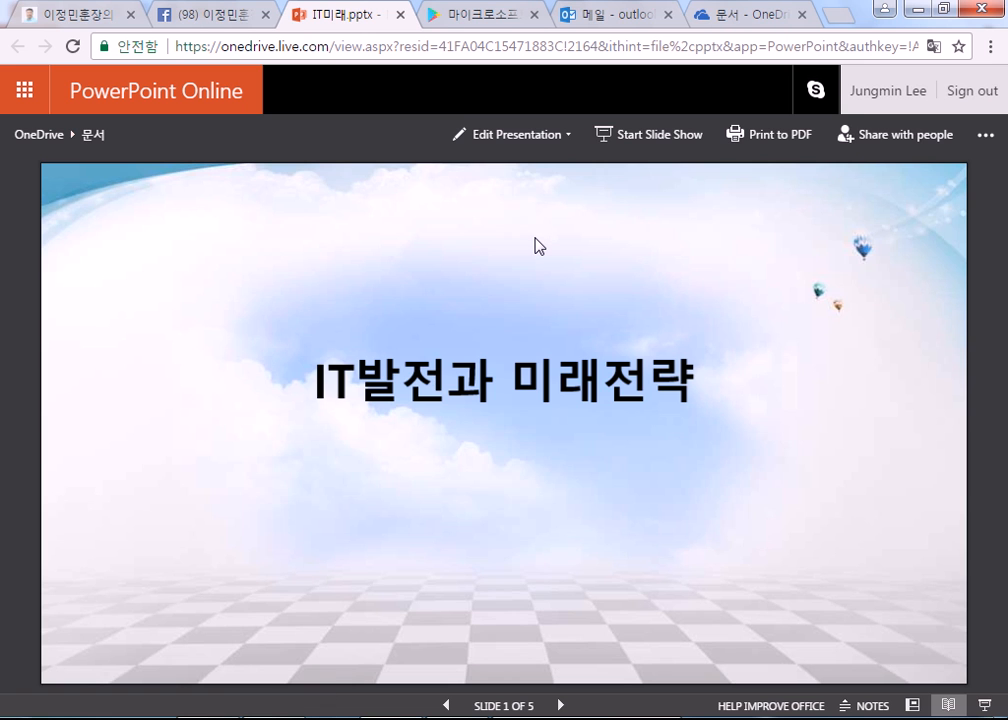
click(400, 15)
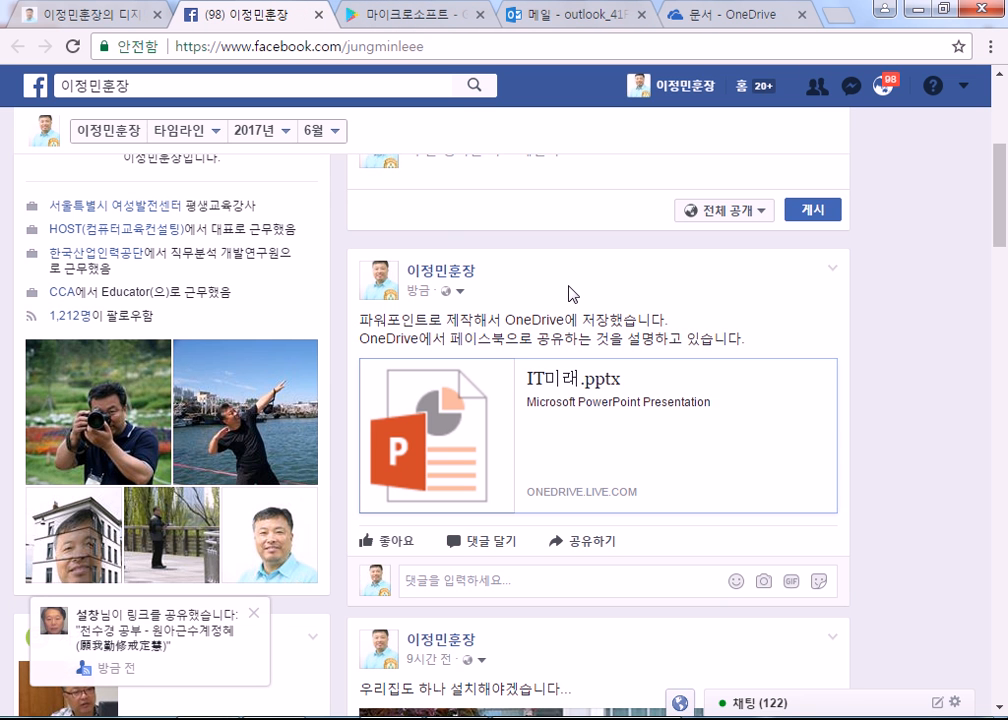
Step: Scroll down to the solar-panel article post and like both of its comments
scroll(572, 293, down, 3)
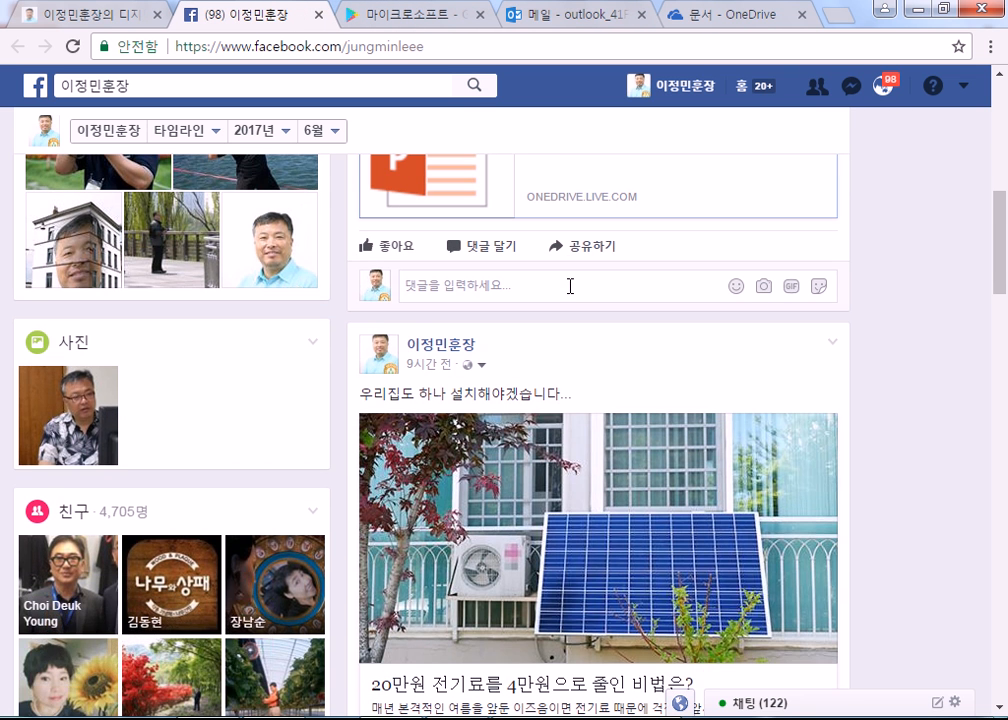
scroll(569, 286, down, 5)
scroll(660, 330, up, 3)
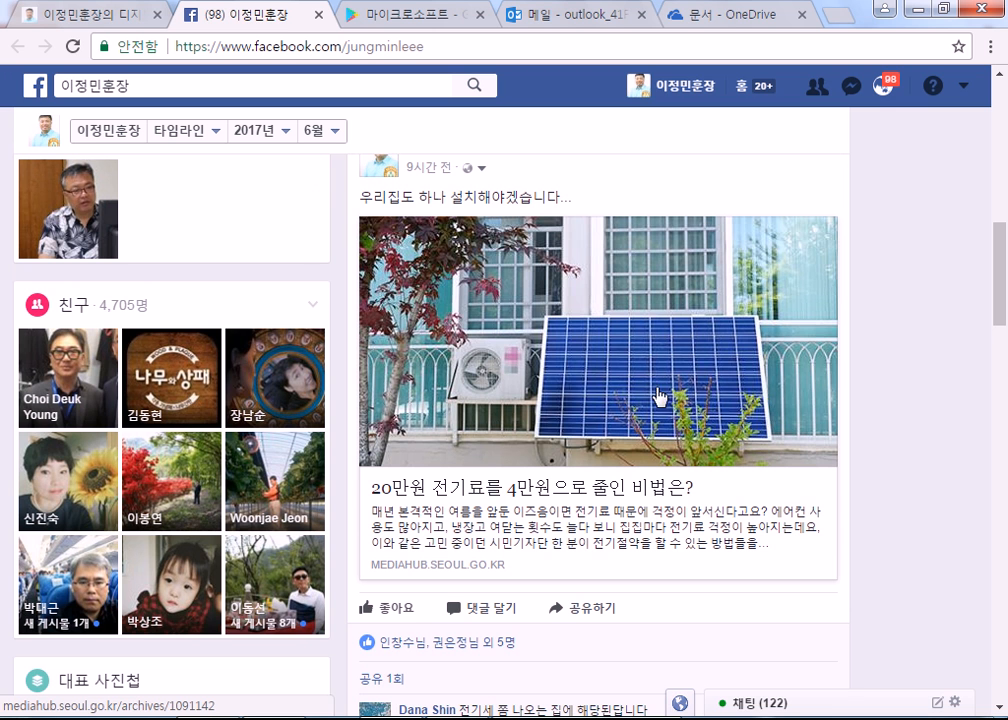
scroll(697, 386, down, 3)
scroll(697, 387, up, 2)
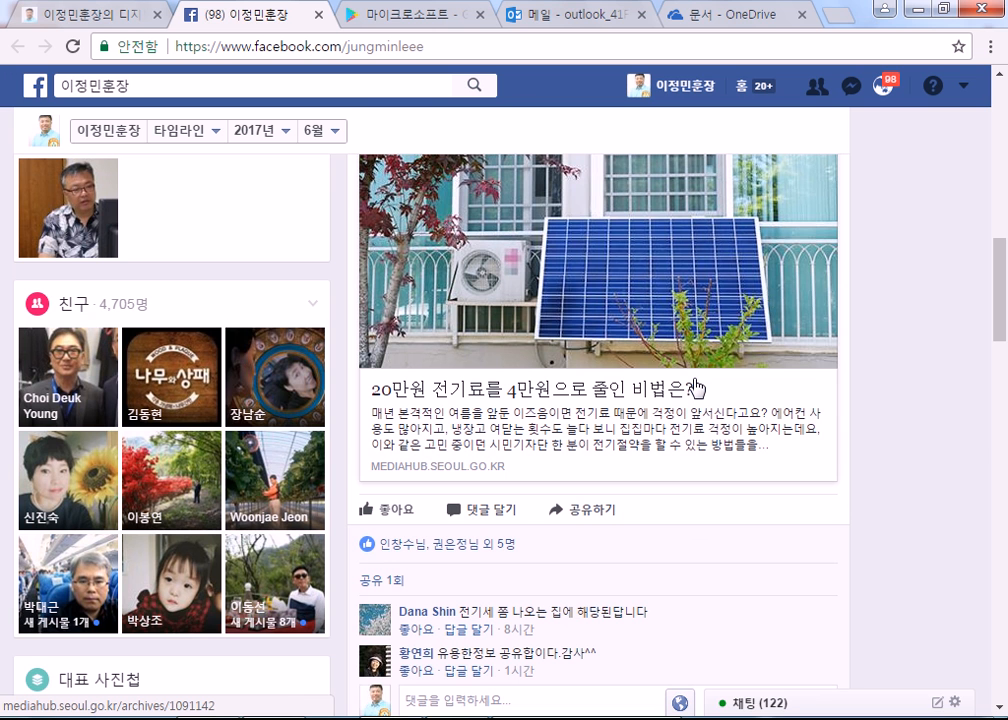
scroll(697, 387, down, 2)
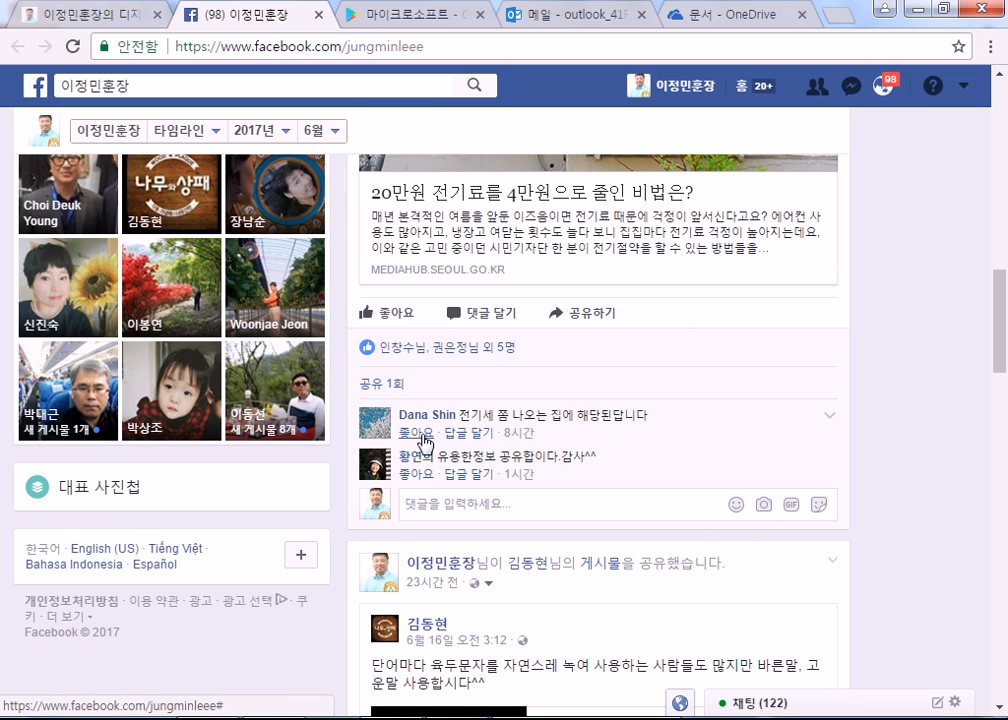
click(416, 433)
click(421, 475)
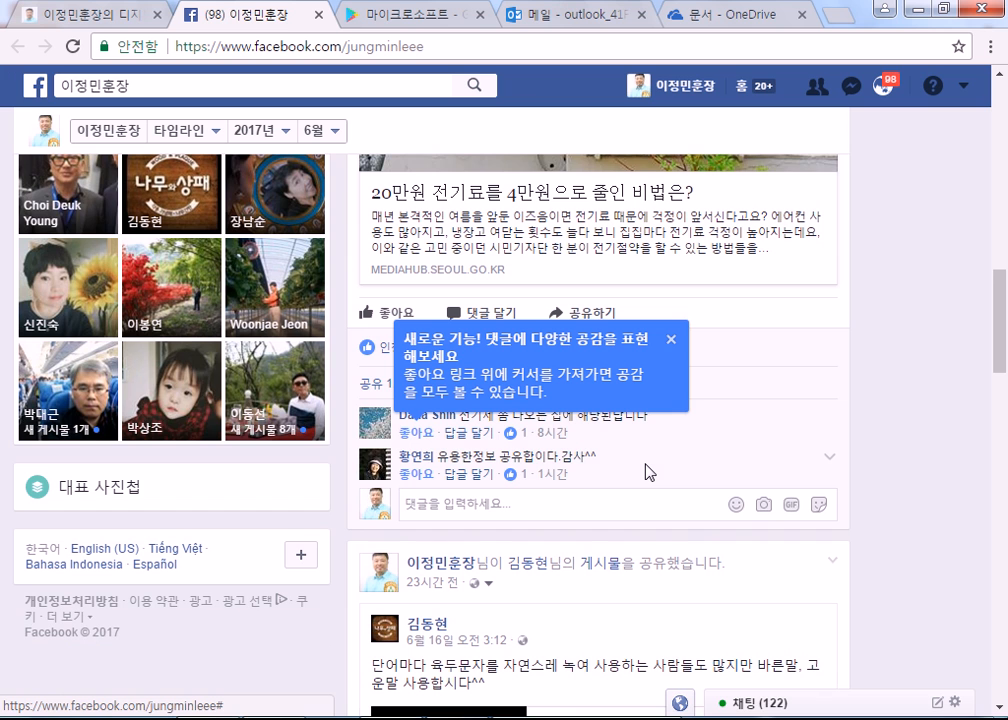
scroll(648, 472, up, 8)
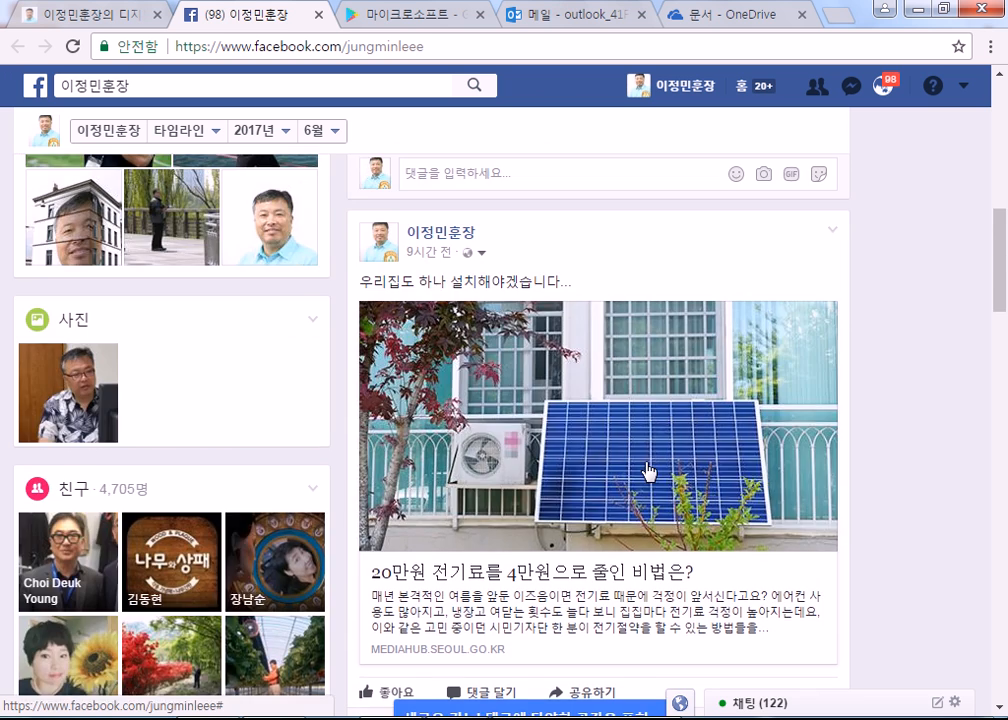
scroll(641, 484, down, 3)
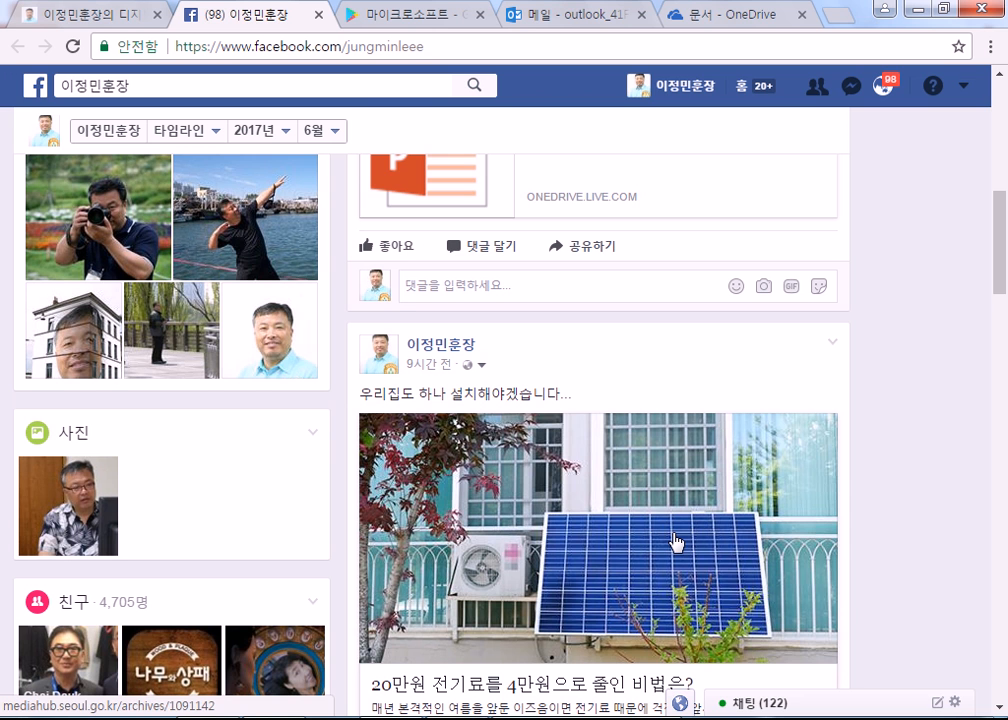
scroll(675, 541, down, 1)
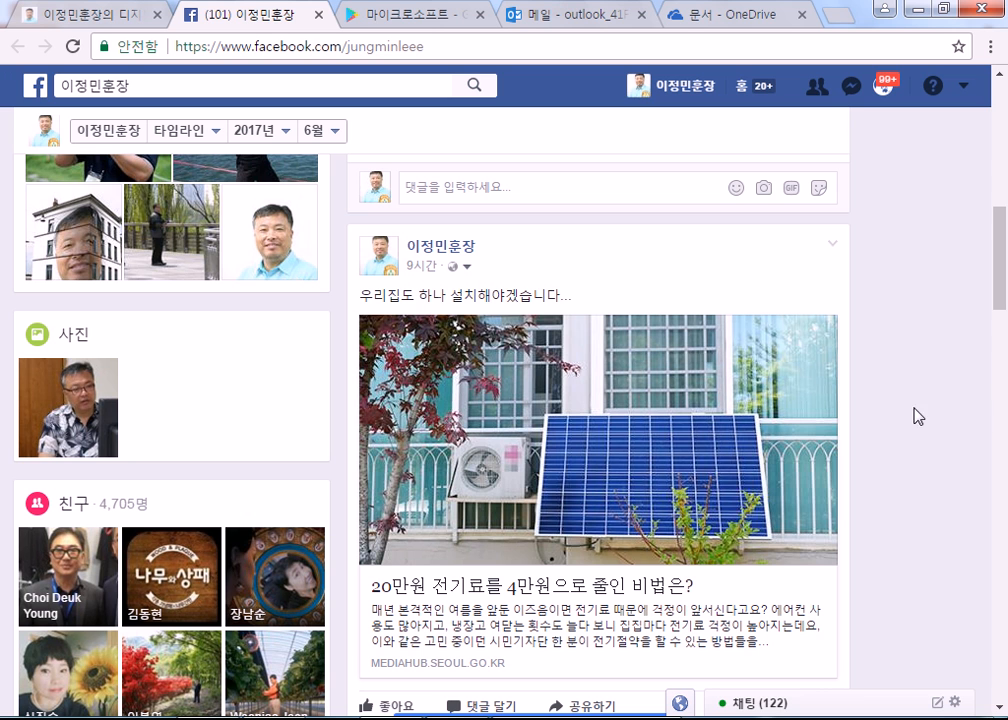
Step: Check the OneDrive files tab briefly, then return to the Facebook timeline
scroll(877, 424, down, 4)
scroll(877, 424, down, 3)
scroll(400, 143, up, 7)
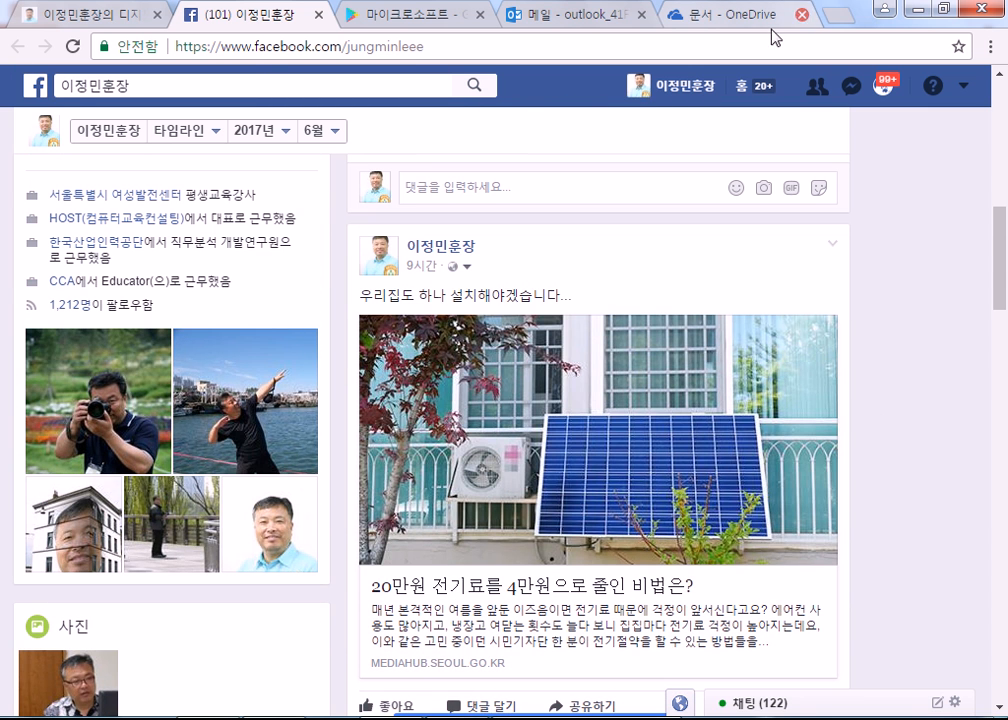
click(716, 22)
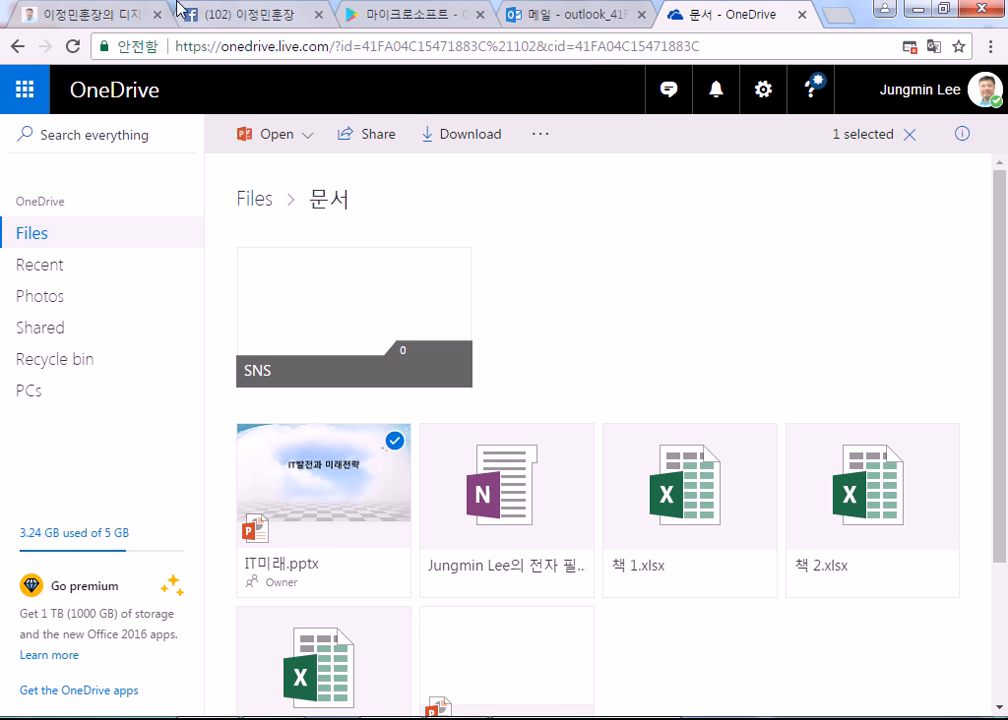
click(230, 14)
Step: Close the shared-post pop-up and settle the timeline on the June 20 vonvon price-tag quiz post
scroll(485, 358, down, 4)
scroll(485, 360, down, 6)
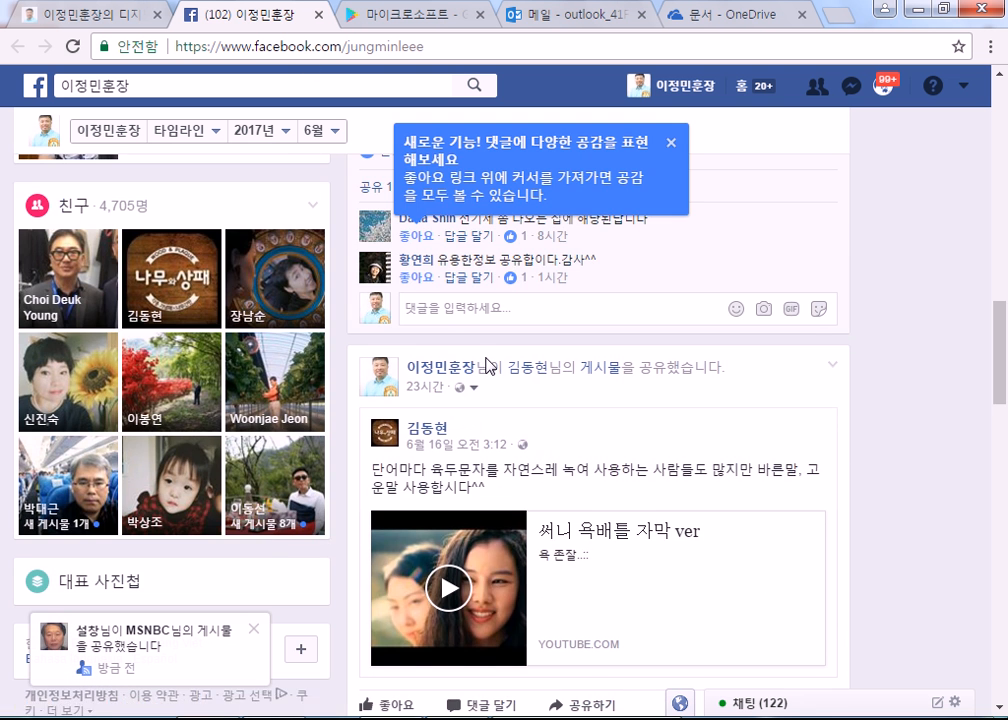
scroll(515, 378, down, 5)
scroll(515, 378, down, 6)
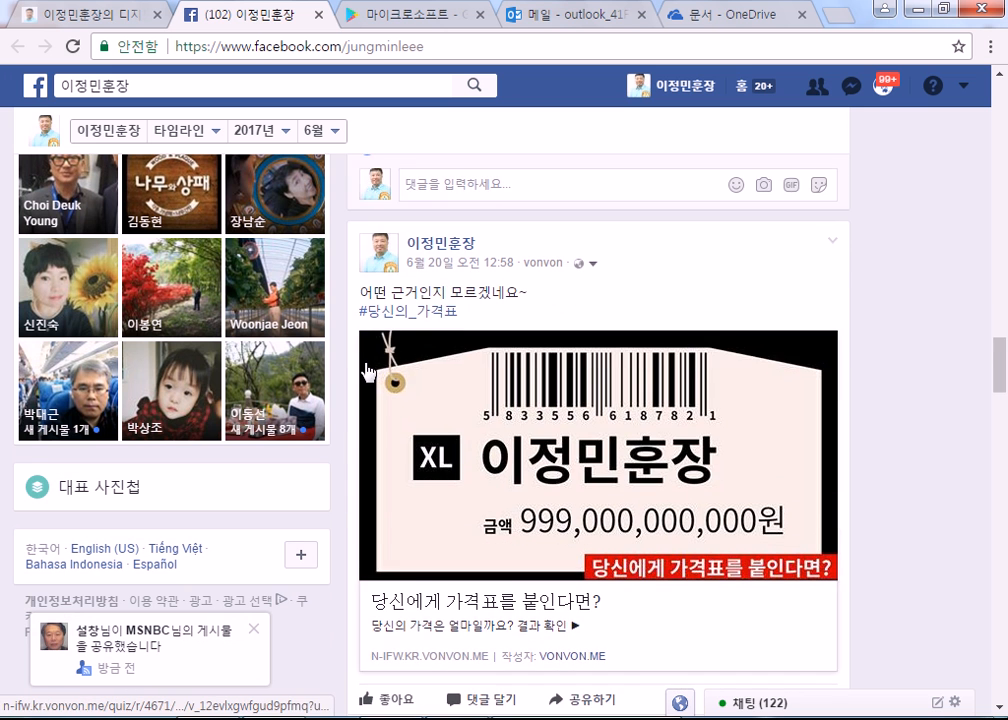
scroll(390, 370, down, 3)
scroll(440, 364, up, 2)
scroll(453, 364, up, 1)
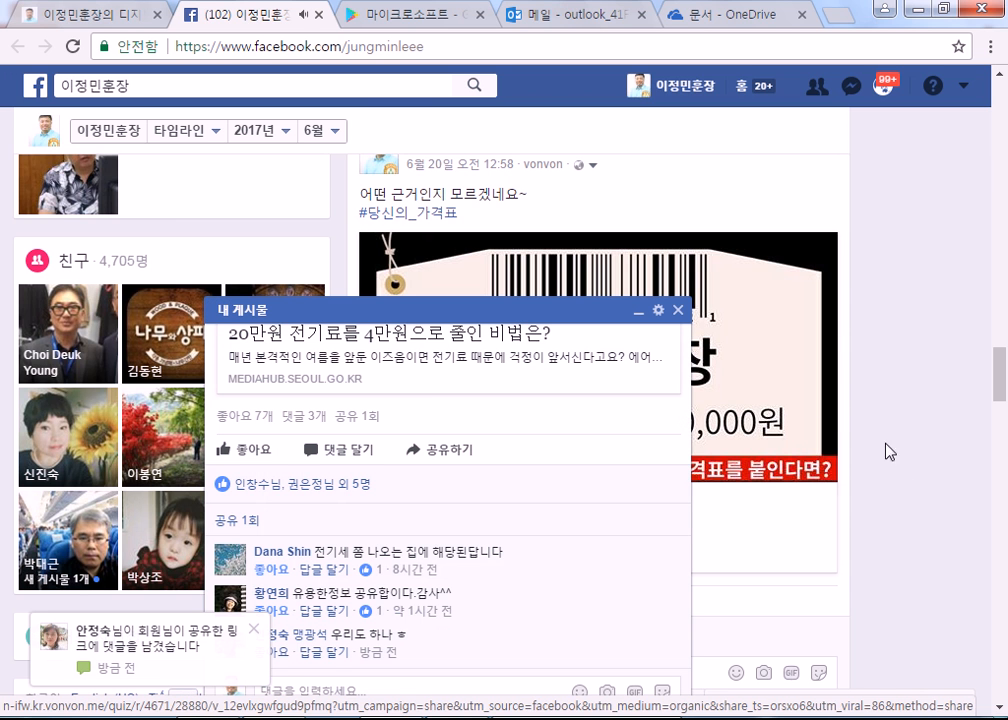
scroll(915, 485, down, 2)
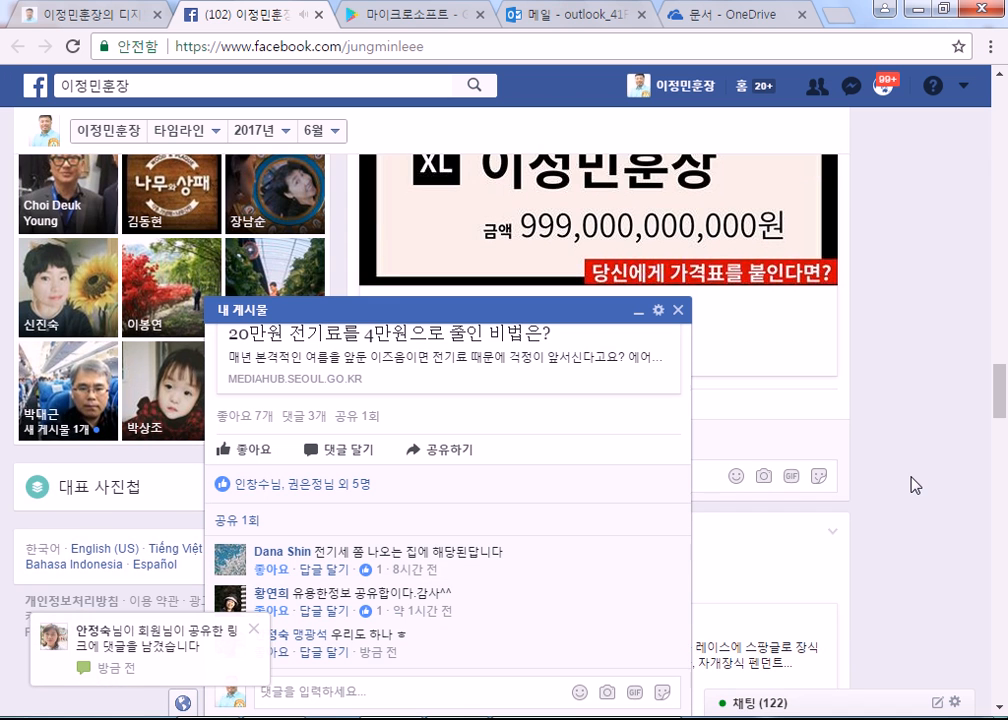
click(678, 310)
scroll(870, 487, up, 2)
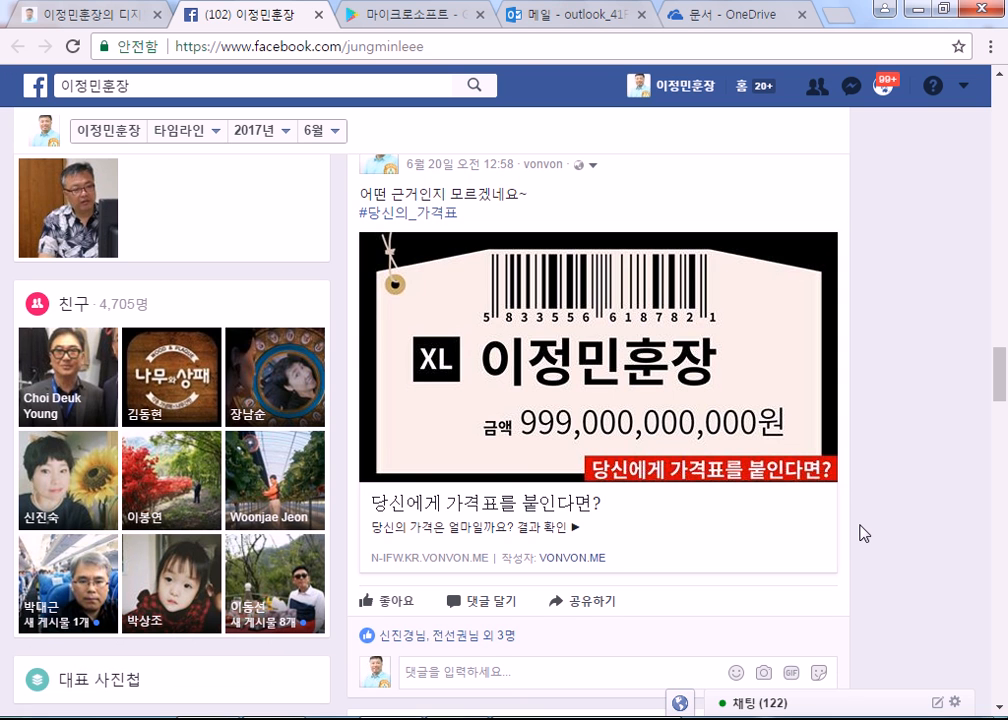
click(558, 398)
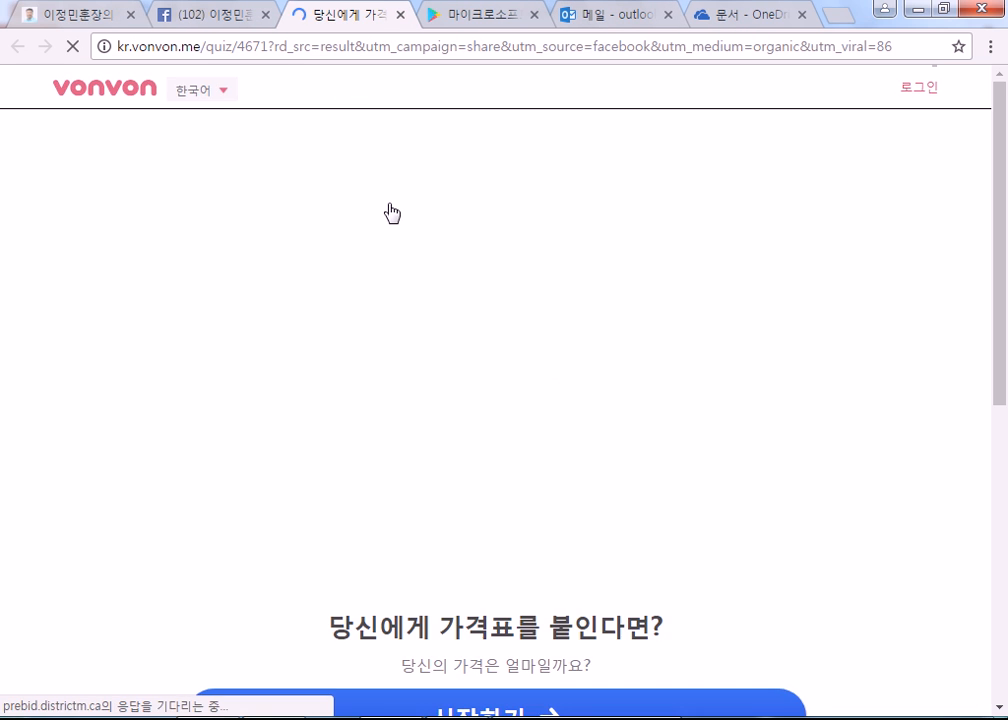
scroll(352, 308, down, 3)
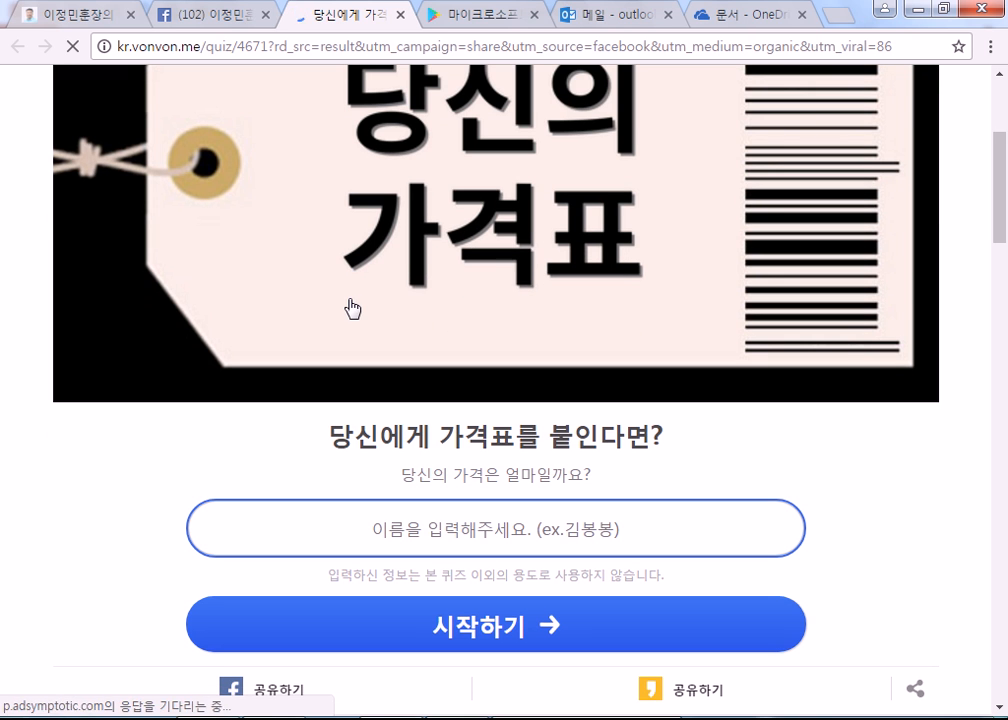
click(457, 535)
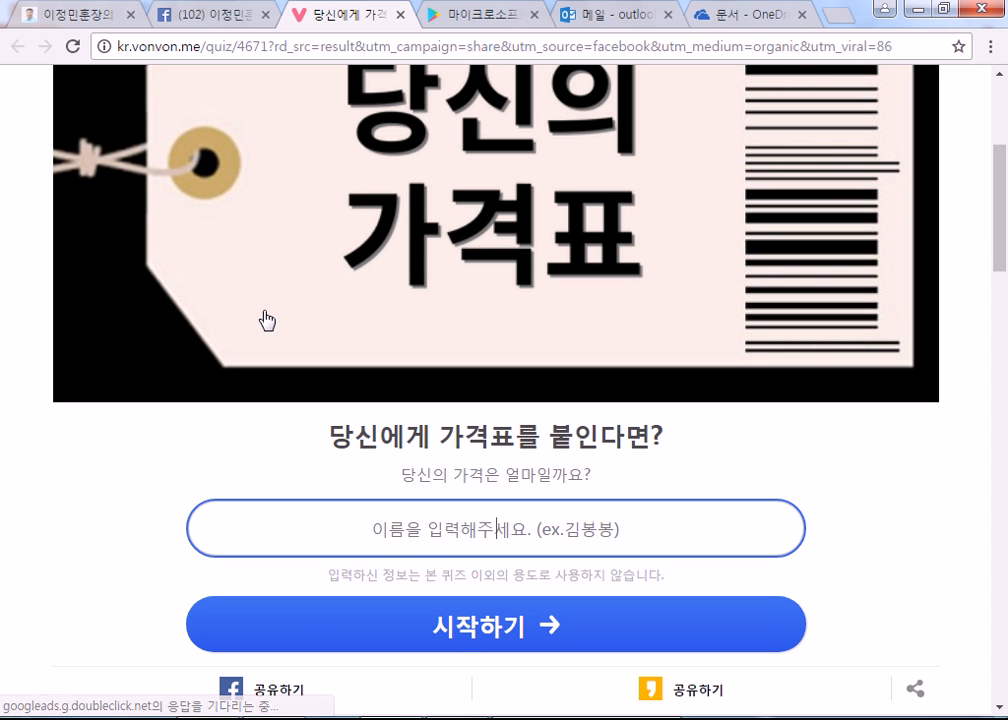
scroll(364, 119, up, 3)
click(401, 15)
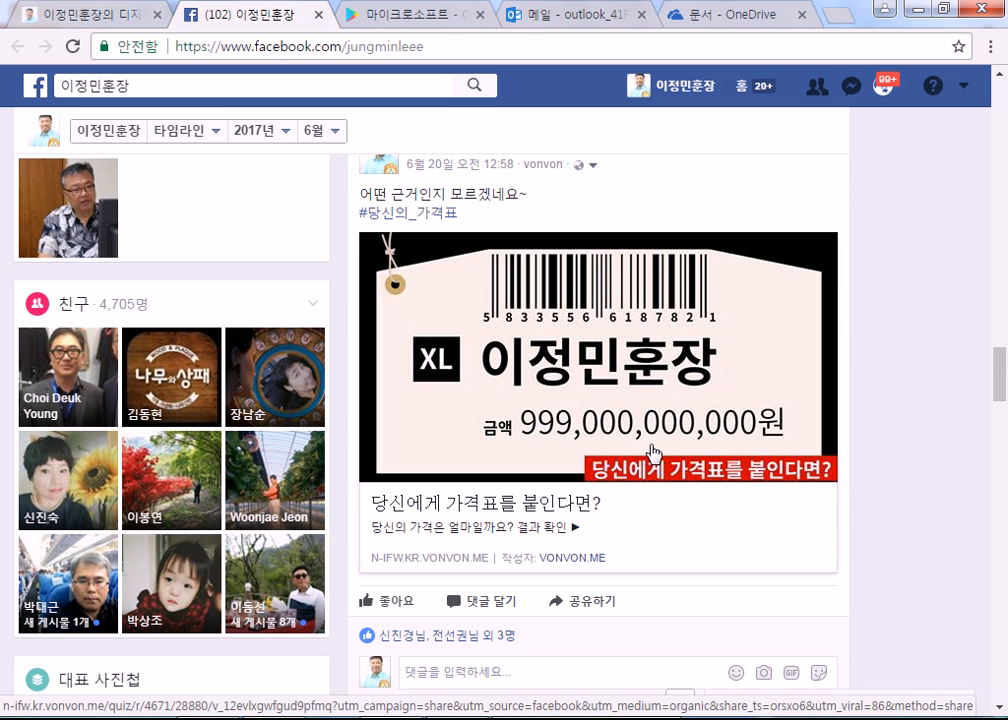
Step: Scroll the profile timeline, then return to the News Feed home page with the Facebook logo
scroll(929, 475, down, 3)
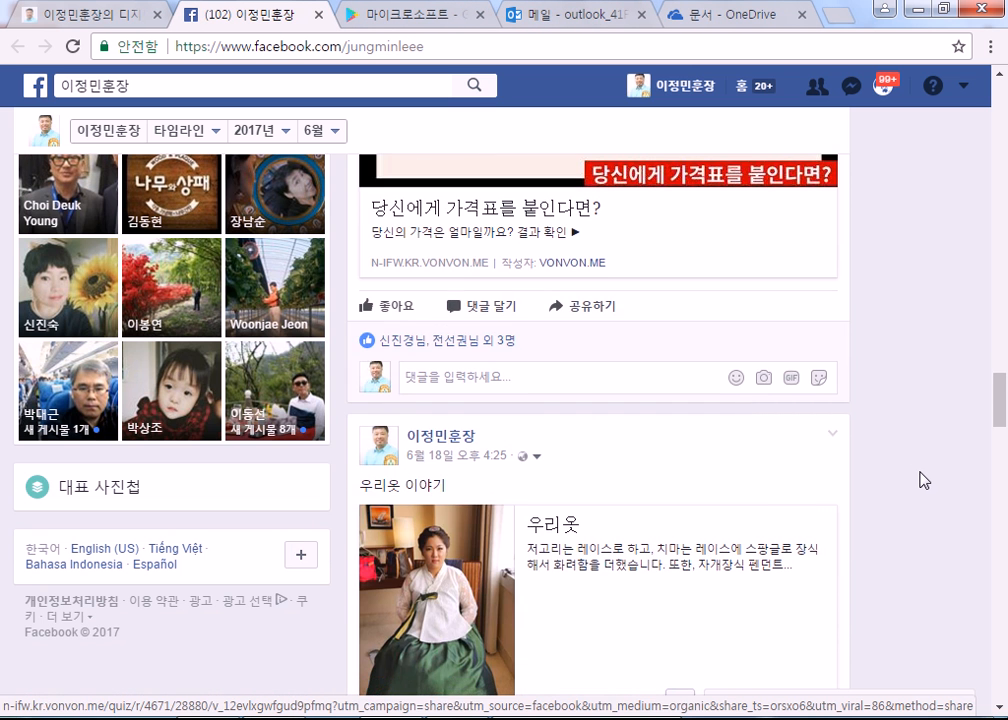
scroll(924, 480, down, 10)
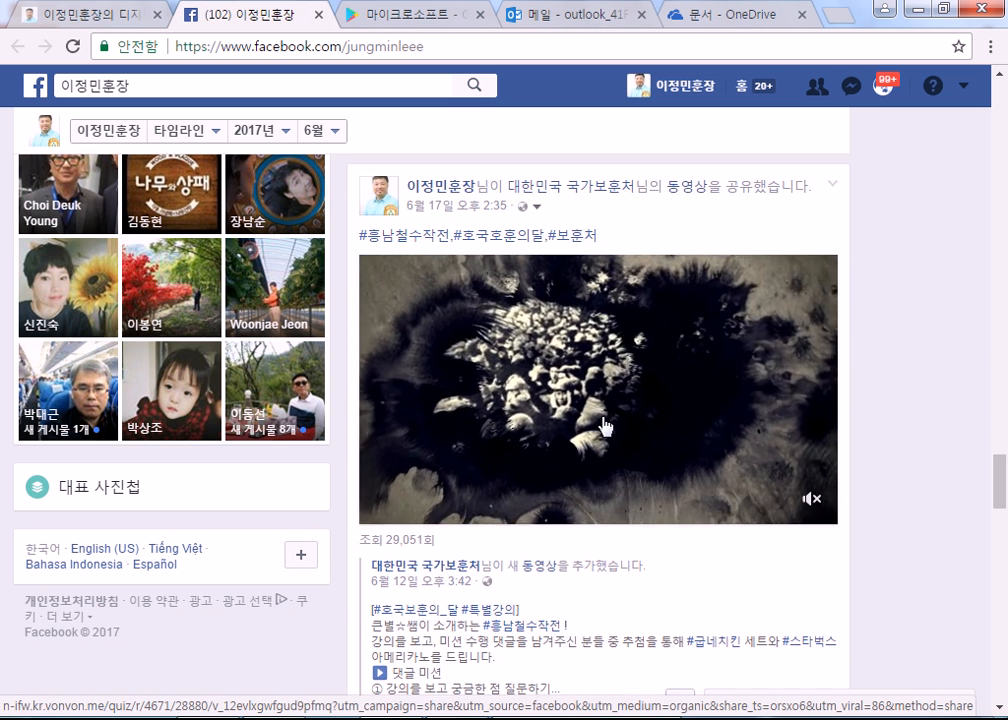
scroll(620, 429, up, 12)
click(36, 88)
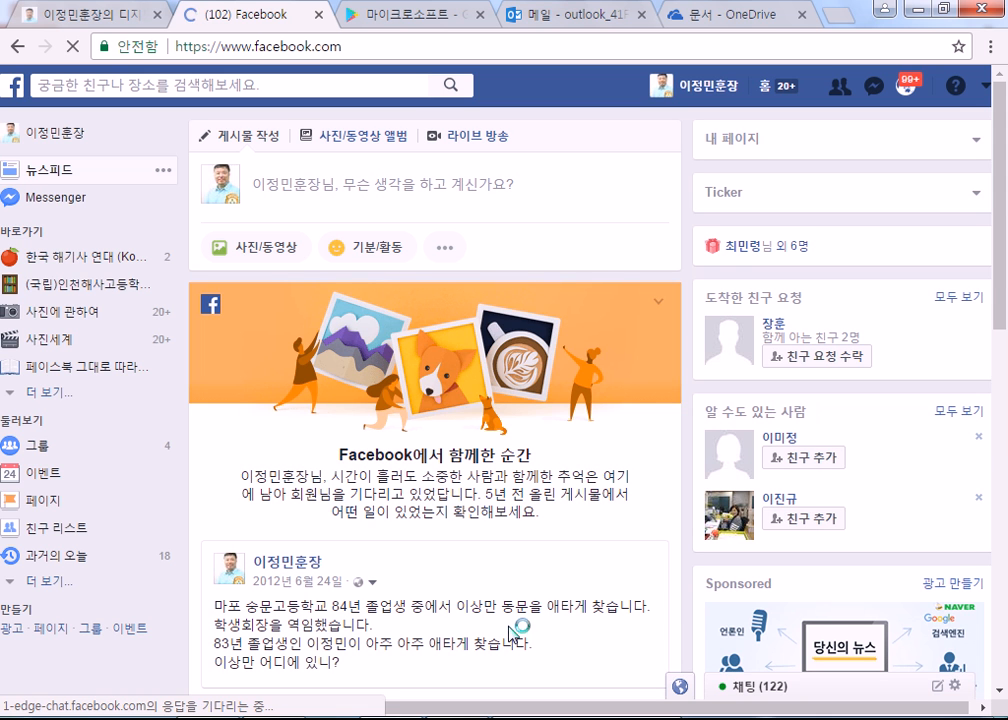
Step: Scroll past the 2012 memory card in the feed, then switch to the 문서 - OneDrive tab
scroll(561, 650, down, 1)
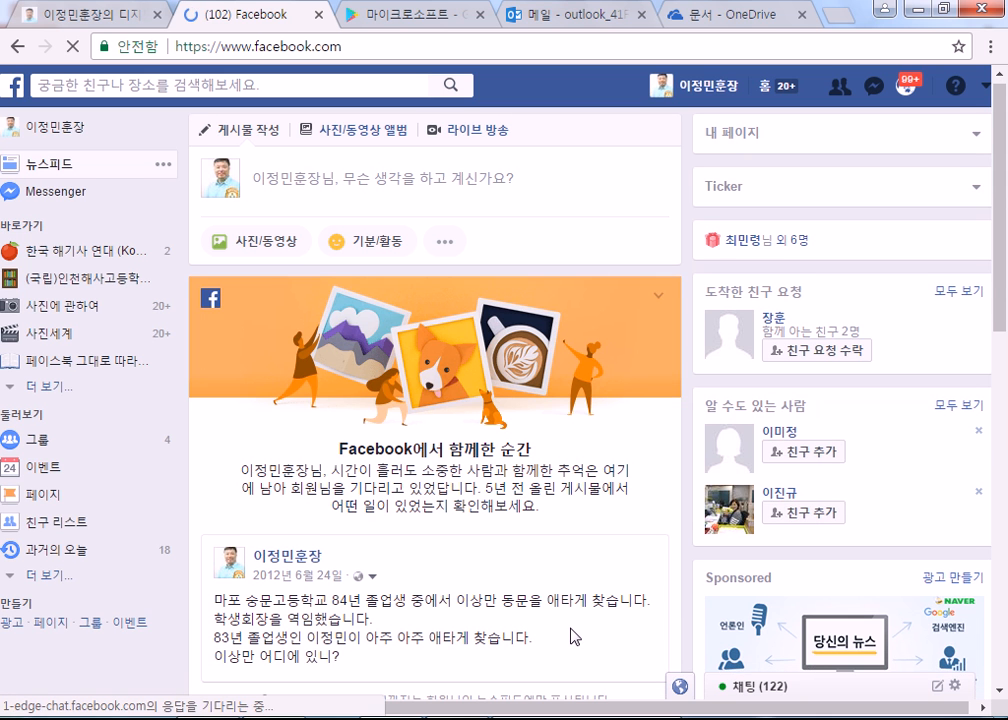
scroll(565, 655, down, 3)
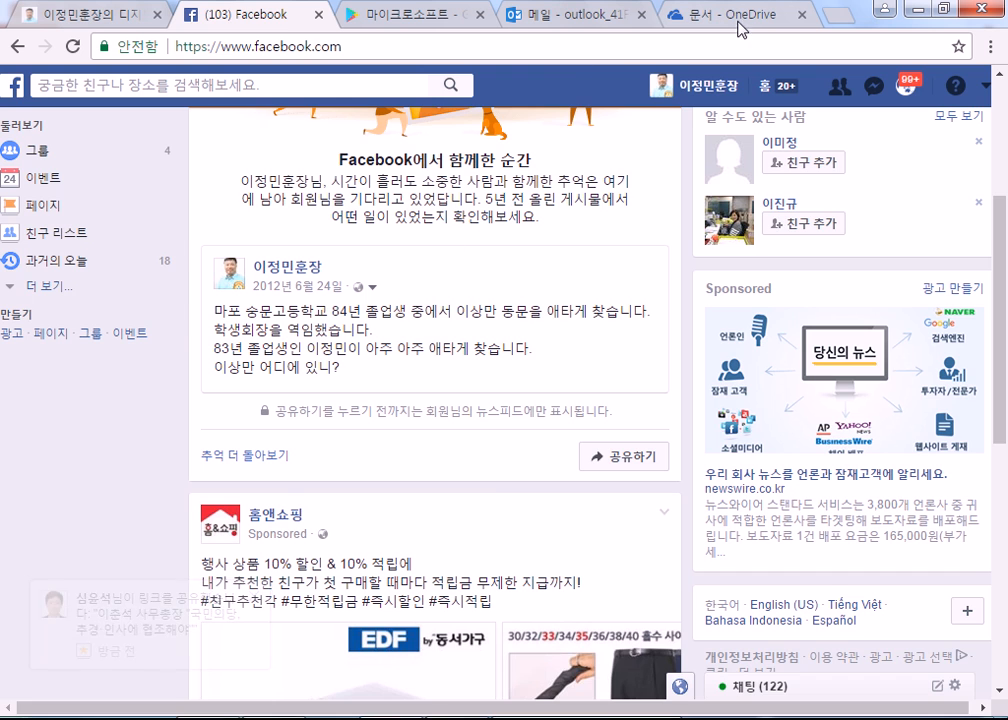
click(690, 22)
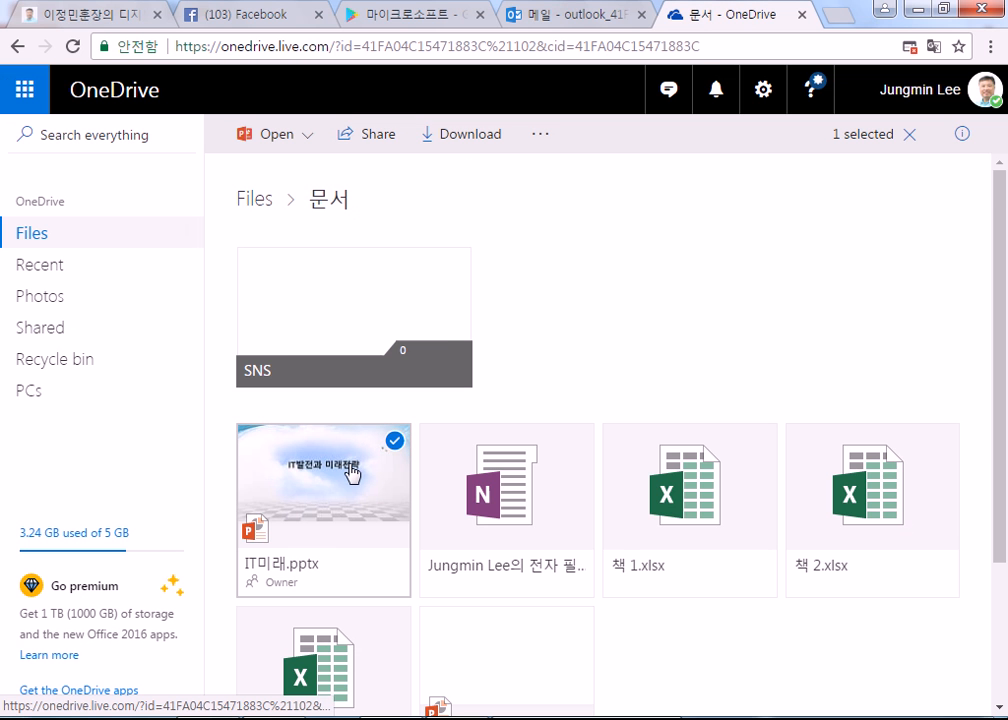
Step: Copy the edit link for IT미래.pptx from its Share dialog and return to the Facebook tab
click(372, 141)
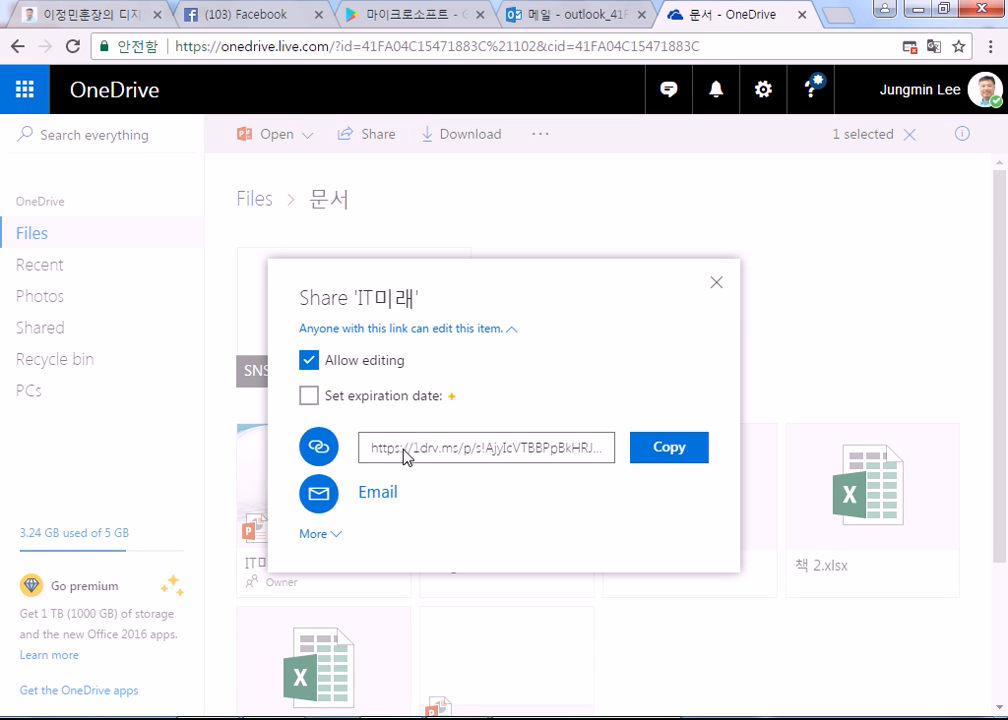
click(522, 448)
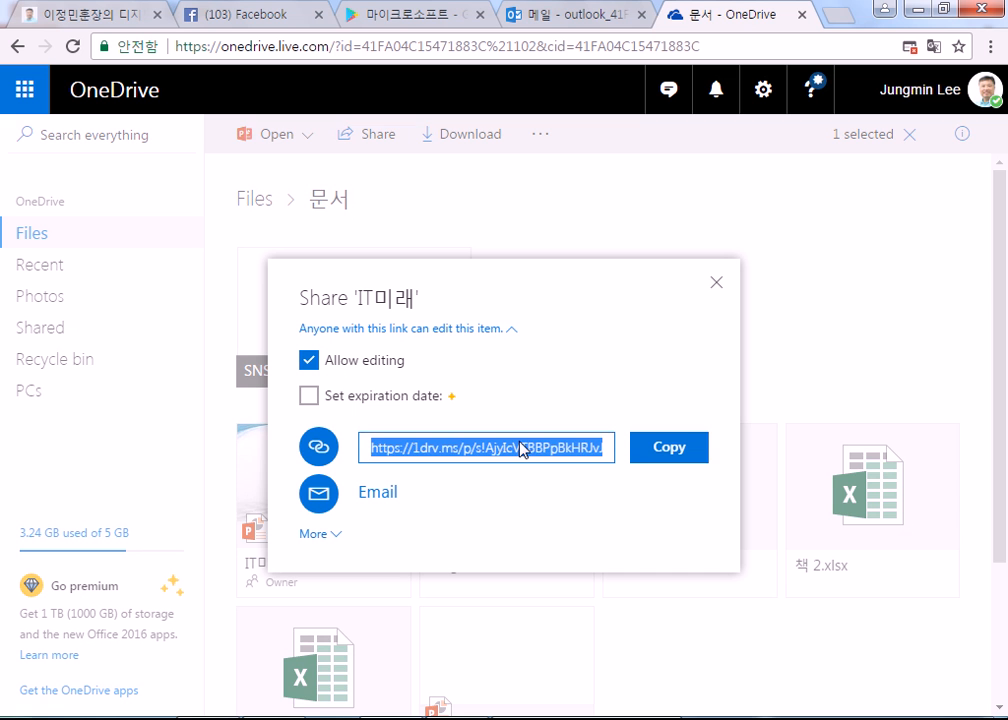
click(636, 452)
click(181, 15)
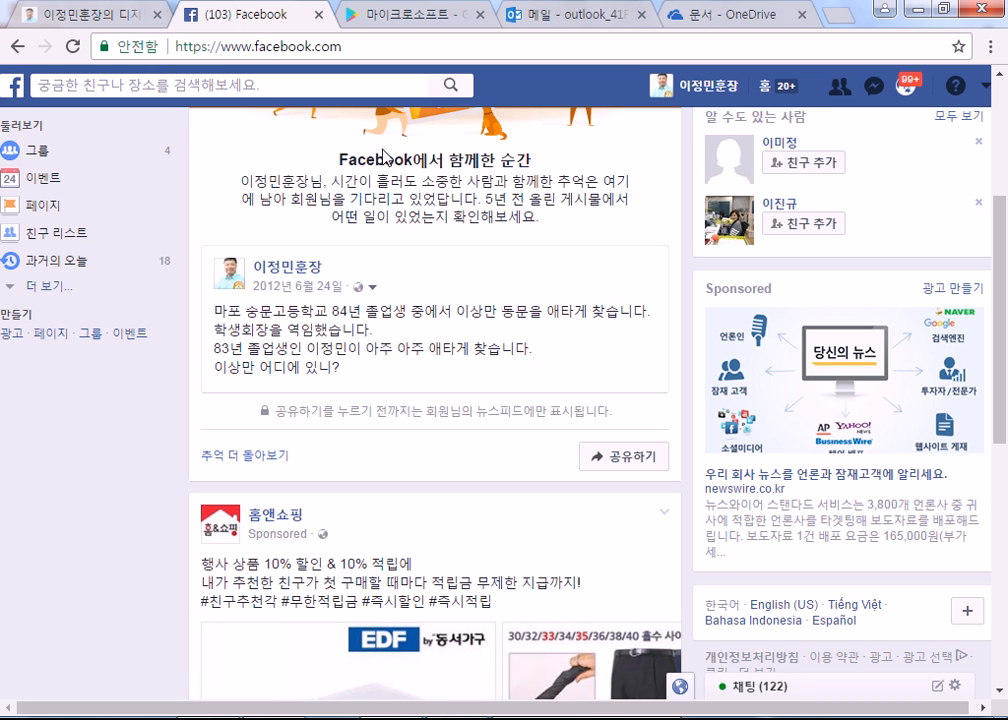
Step: Paste the IT미래.pptx OneDrive link into a new post draft, close the composer, and head to your profile
scroll(382, 152, up, 5)
click(330, 180)
right_click(328, 182)
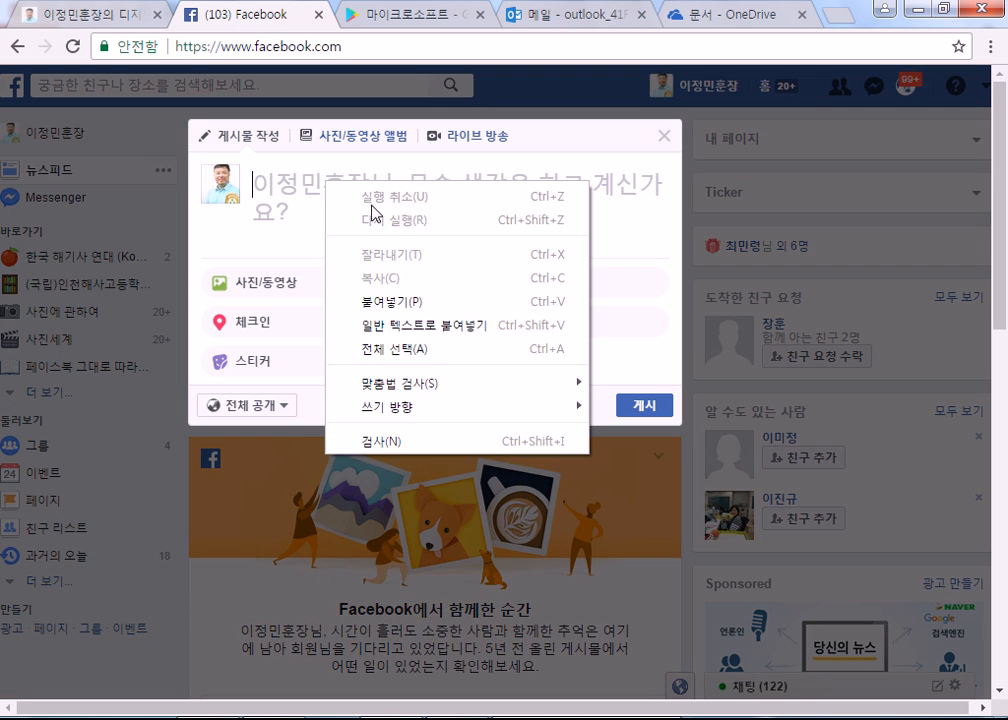
click(380, 301)
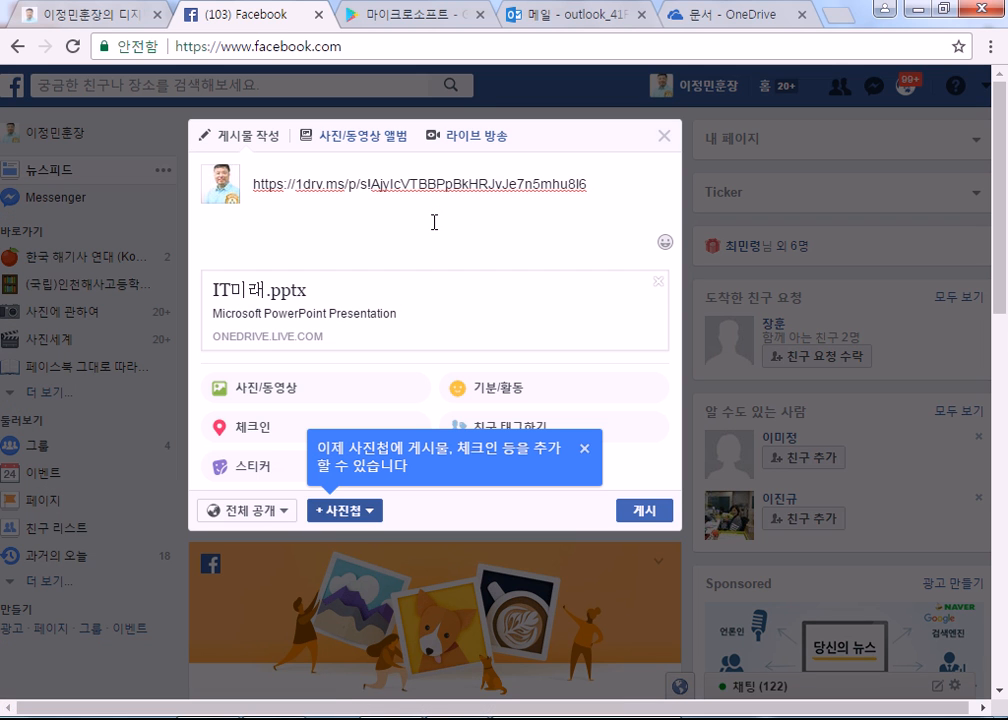
click(664, 136)
scroll(389, 353, down, 4)
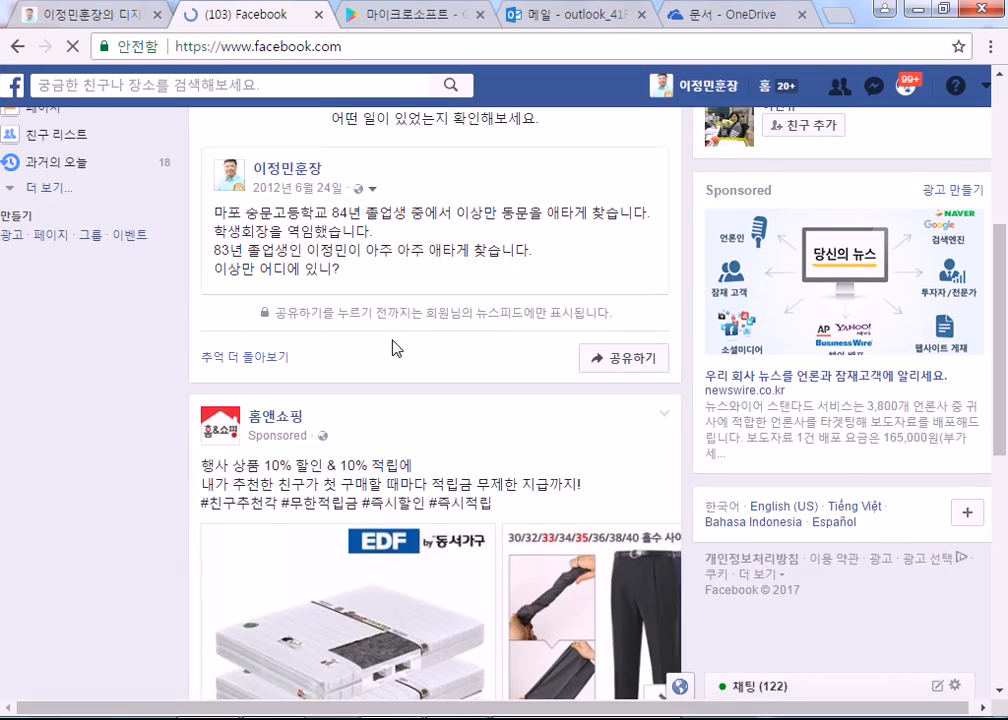
scroll(470, 290, up, 3)
click(664, 96)
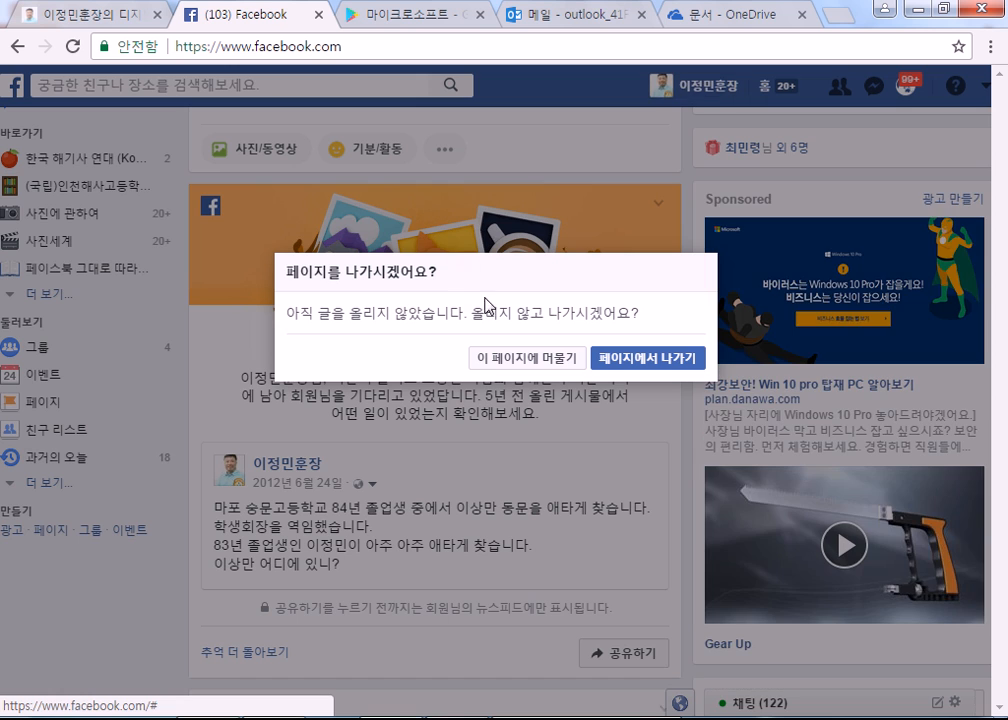
Step: Leave without posting, open the 20만원 전기료 article from the timeline post, and copy its URL
click(640, 358)
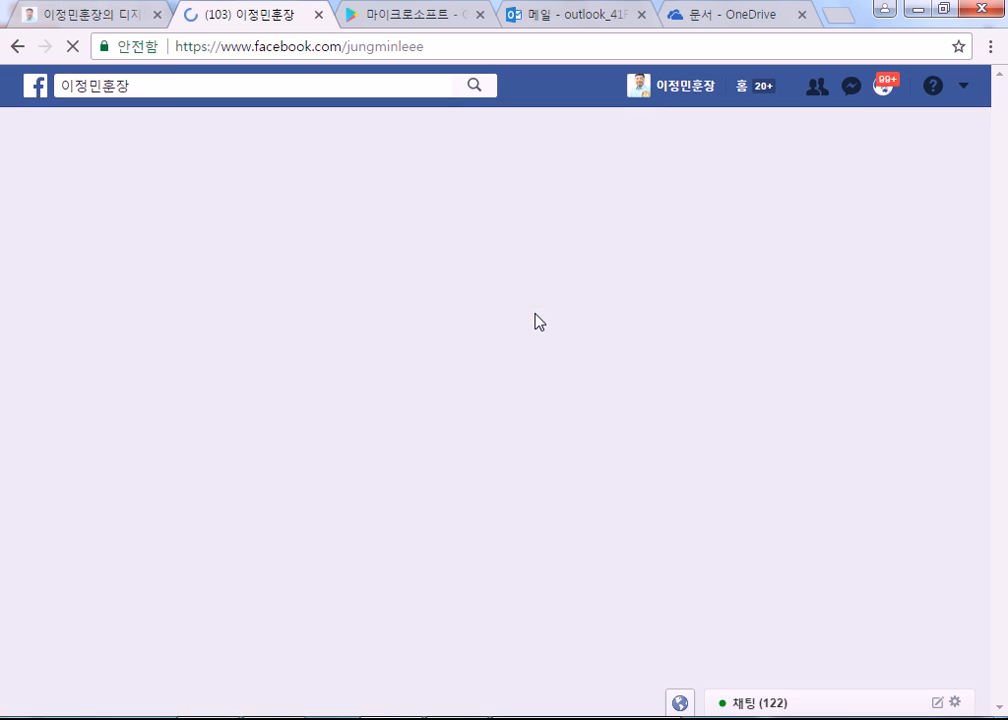
scroll(540, 325, down, 6)
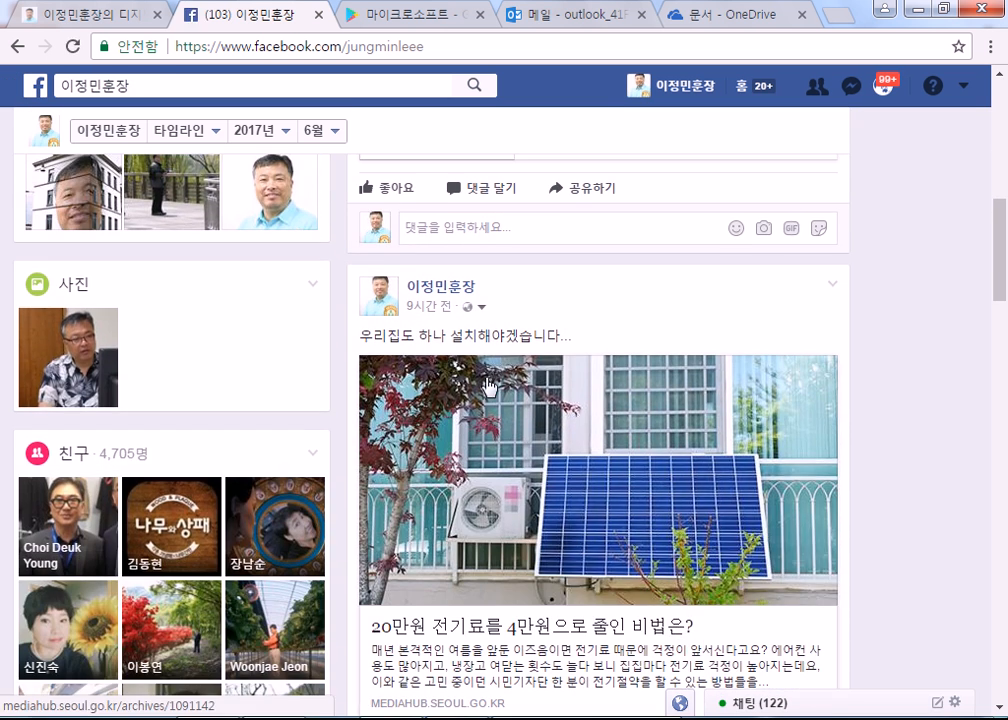
click(444, 395)
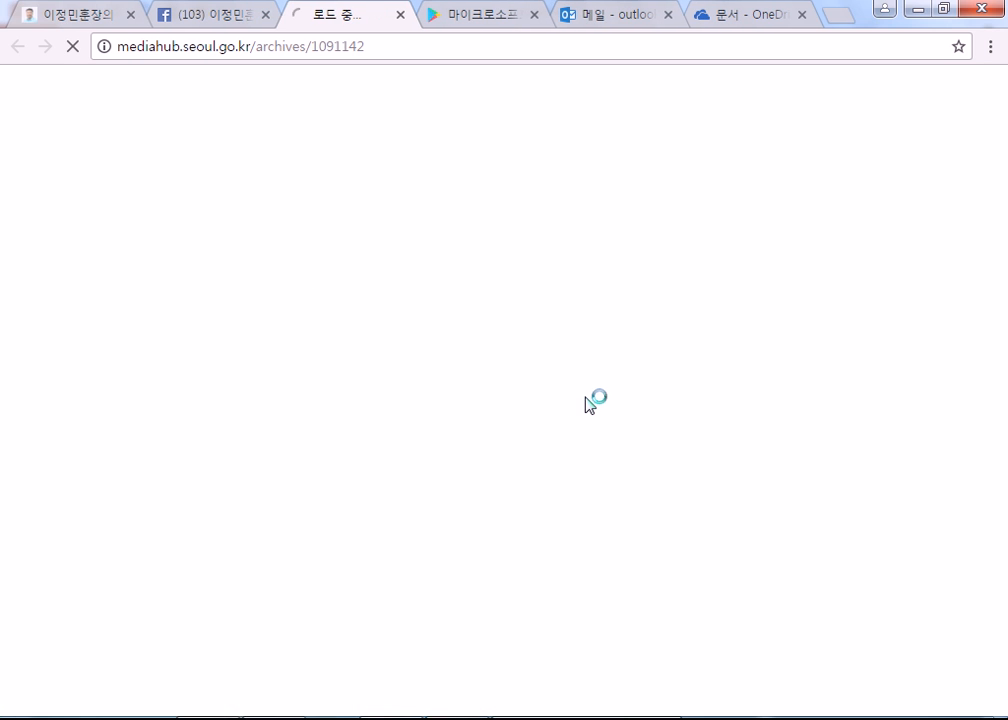
drag(370, 47, 18, 43)
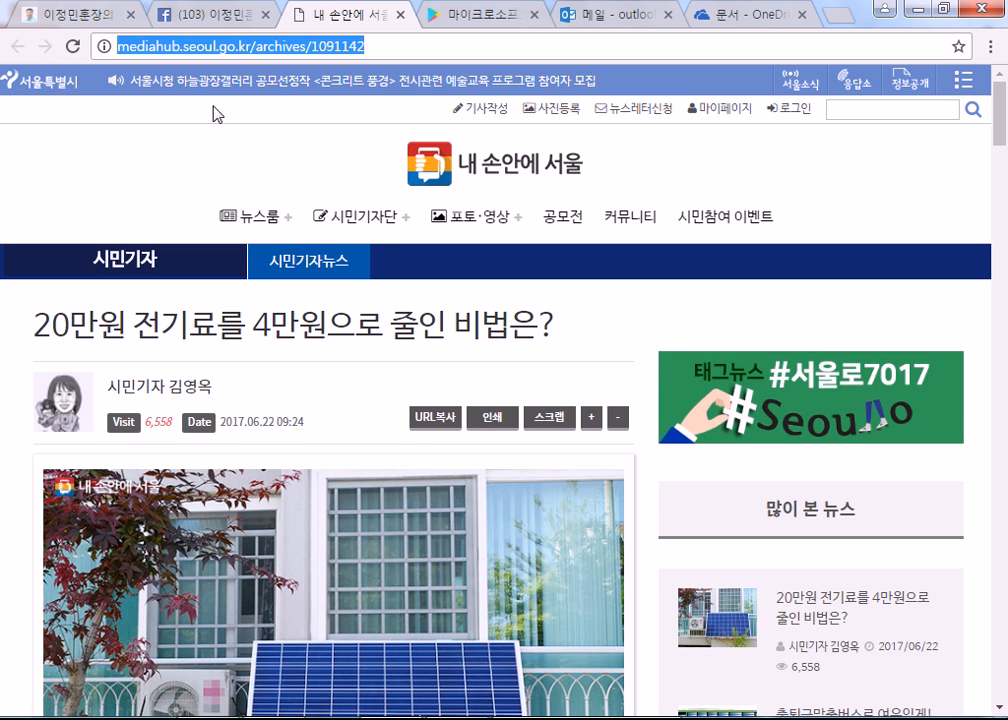
scroll(391, 374, down, 5)
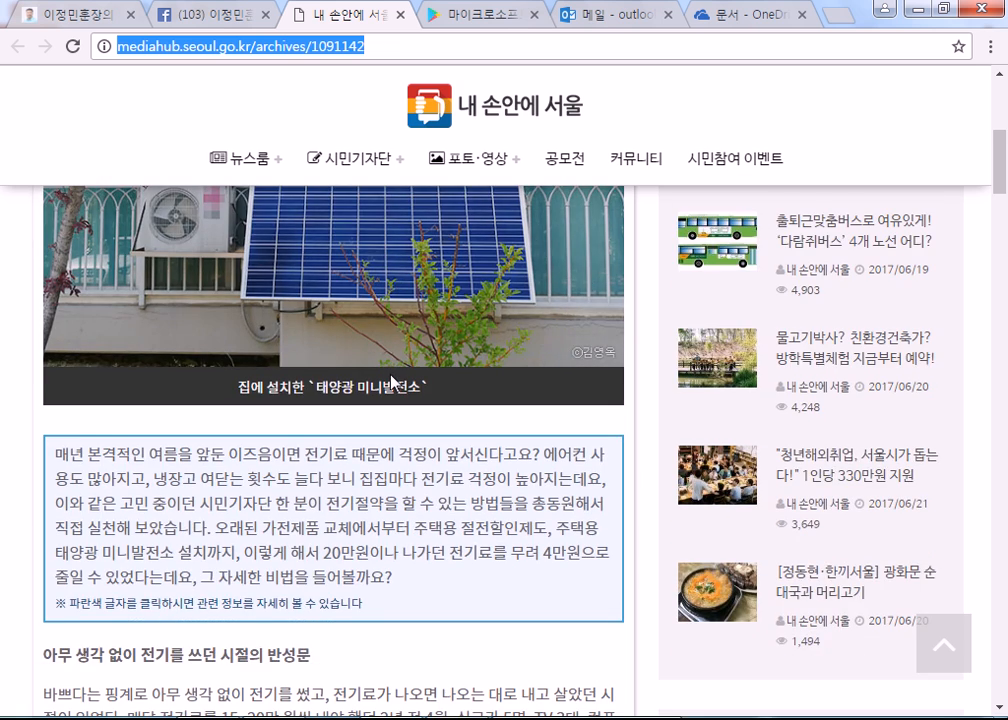
scroll(391, 380, up, 5)
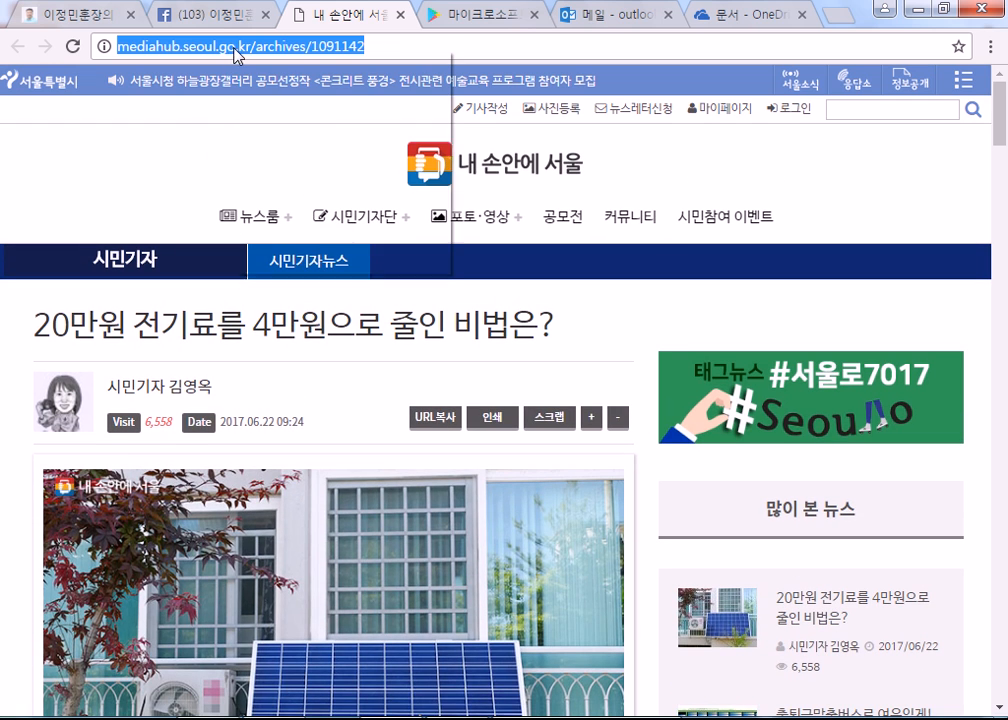
right_click(236, 55)
click(272, 119)
click(165, 15)
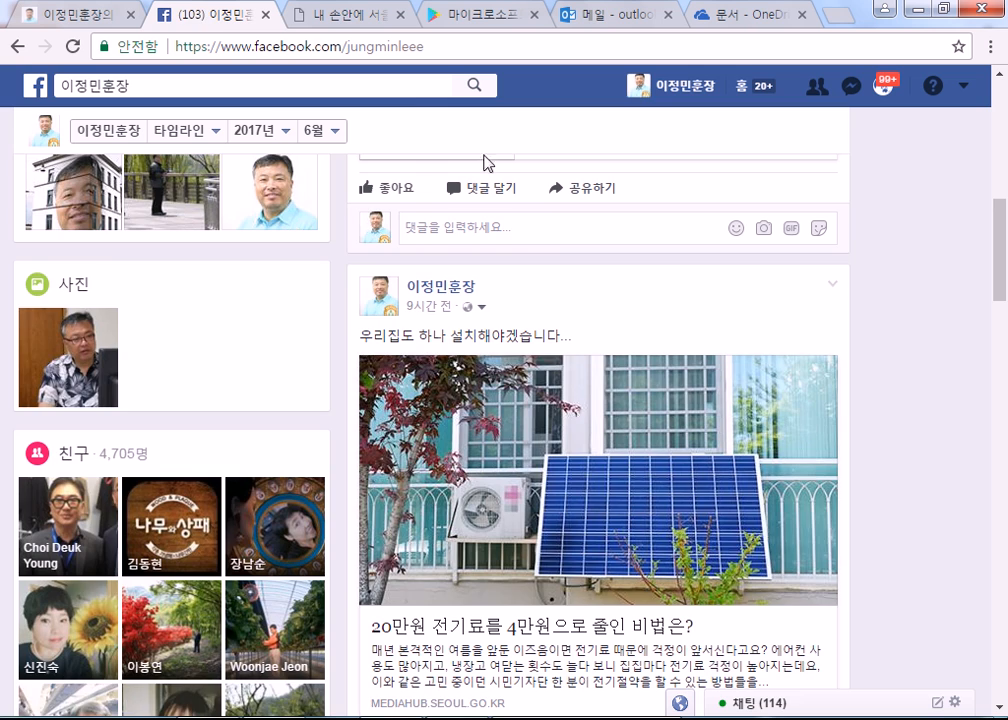
Step: Paste the article URL into a new status post so its preview card appears, then view the article tab
scroll(530, 270, up, 9)
scroll(492, 420, down, 3)
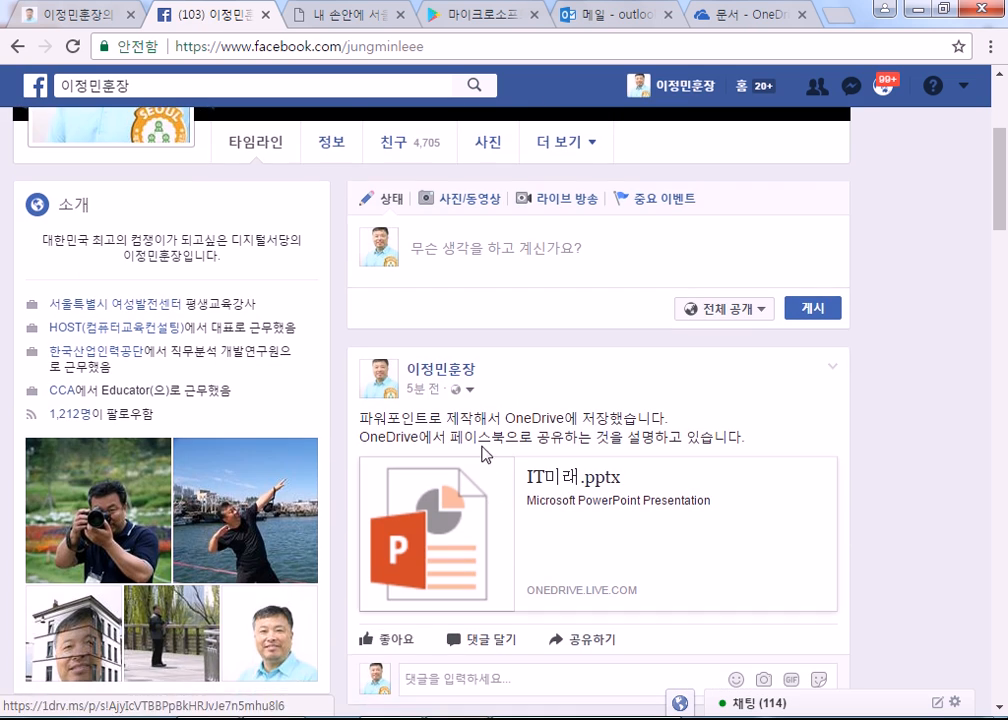
click(455, 254)
right_click(456, 258)
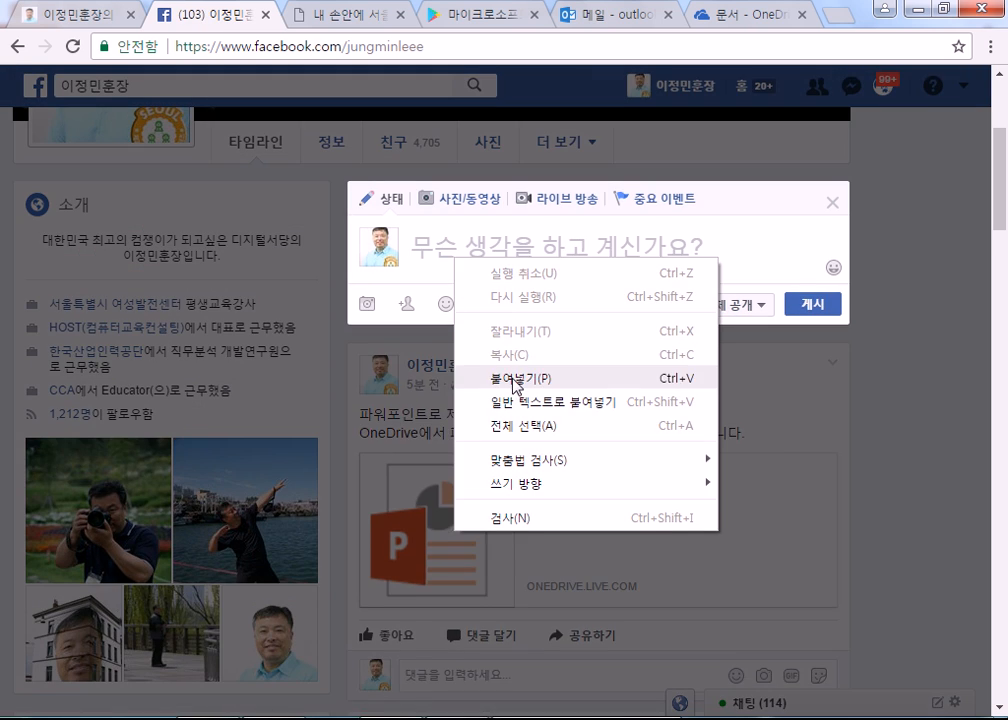
click(515, 379)
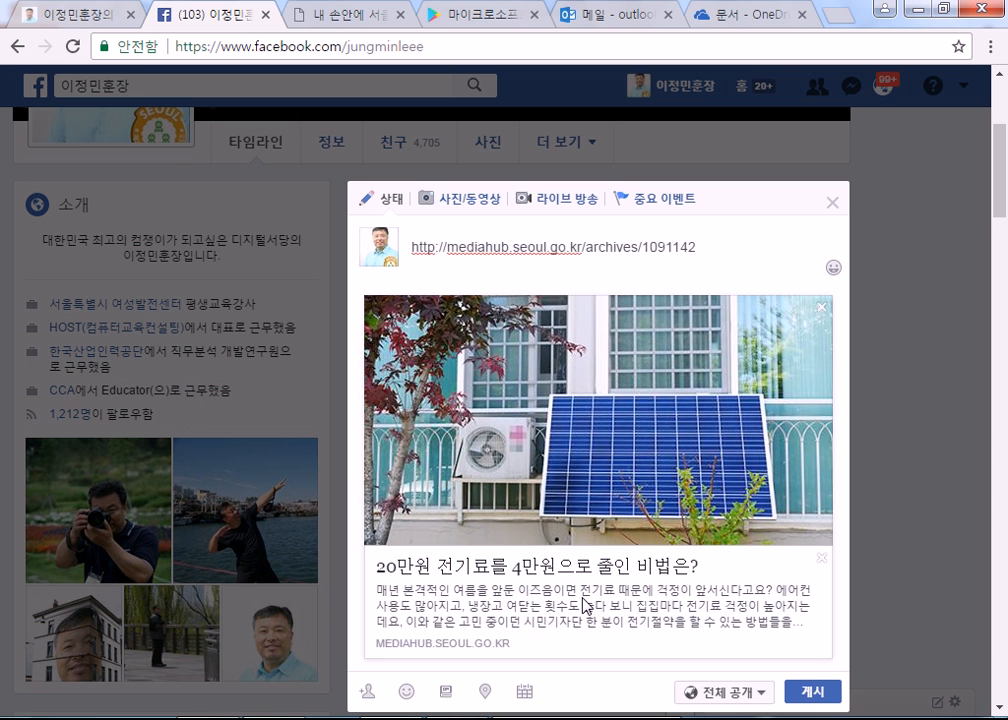
drag(700, 247, 349, 240)
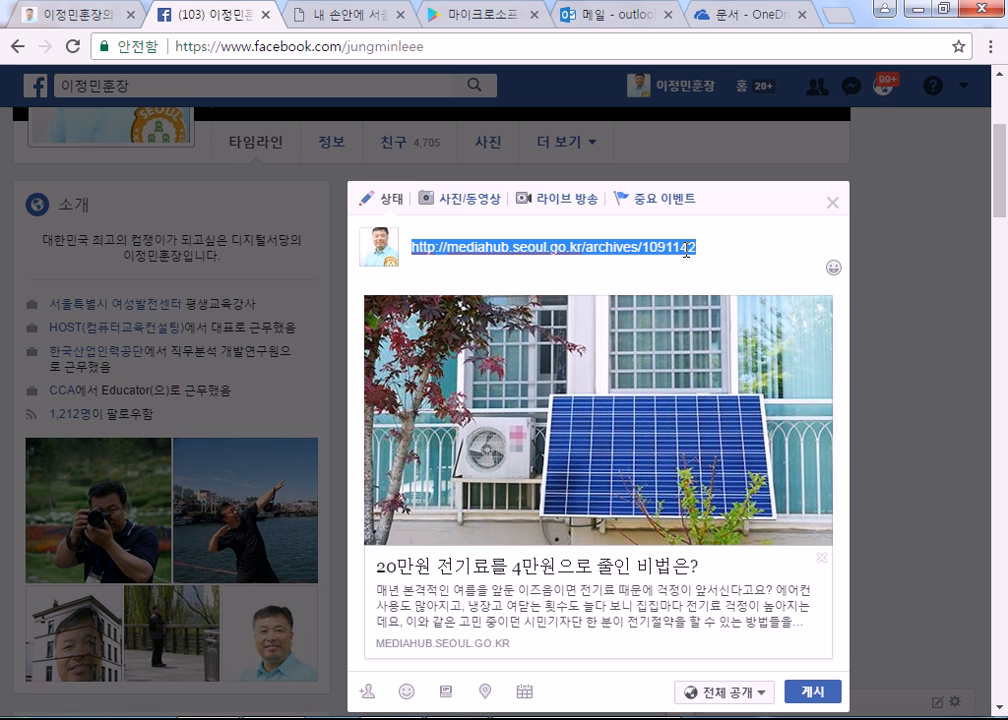
scroll(772, 241, down, 3)
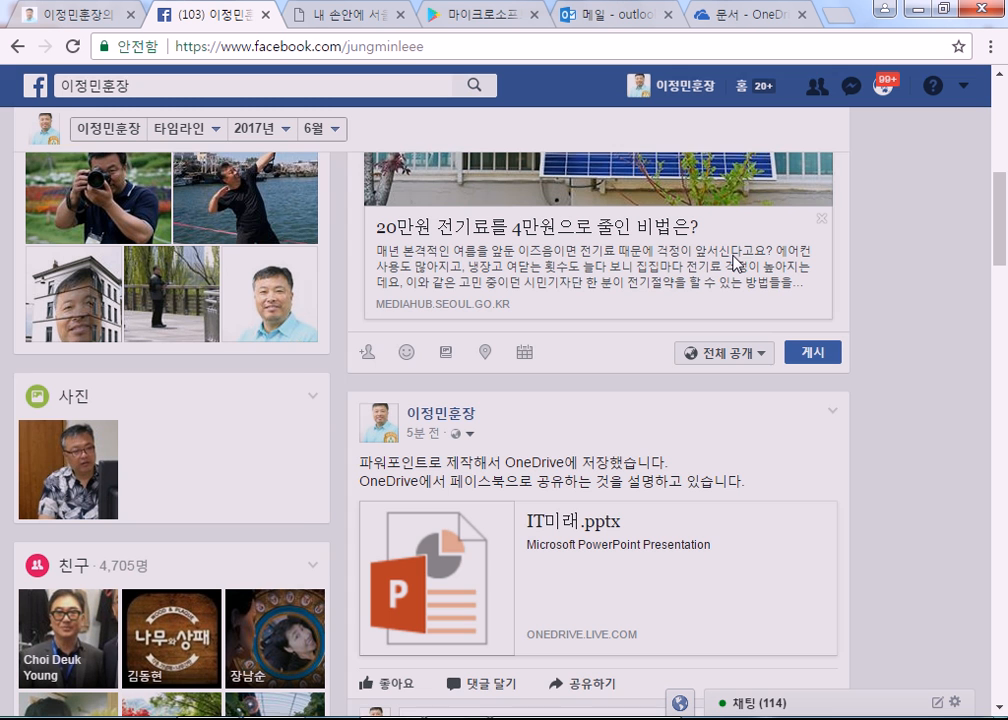
click(315, 16)
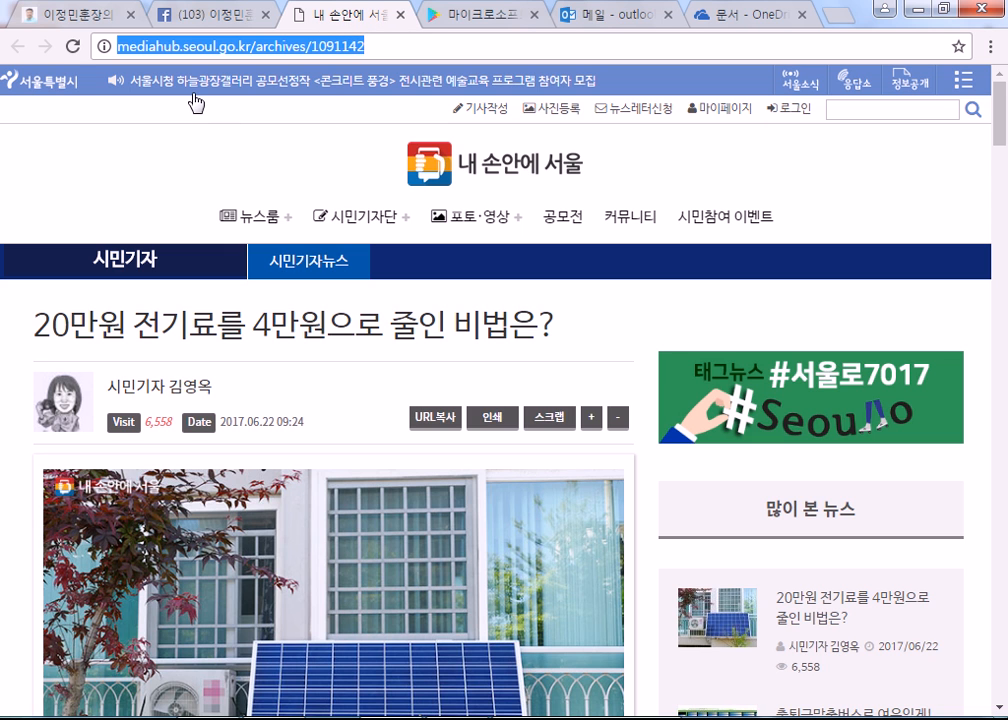
Step: Return to the Facebook tab and scroll up to the draft holding the electricity-bill article preview
click(209, 16)
scroll(400, 280, up, 2)
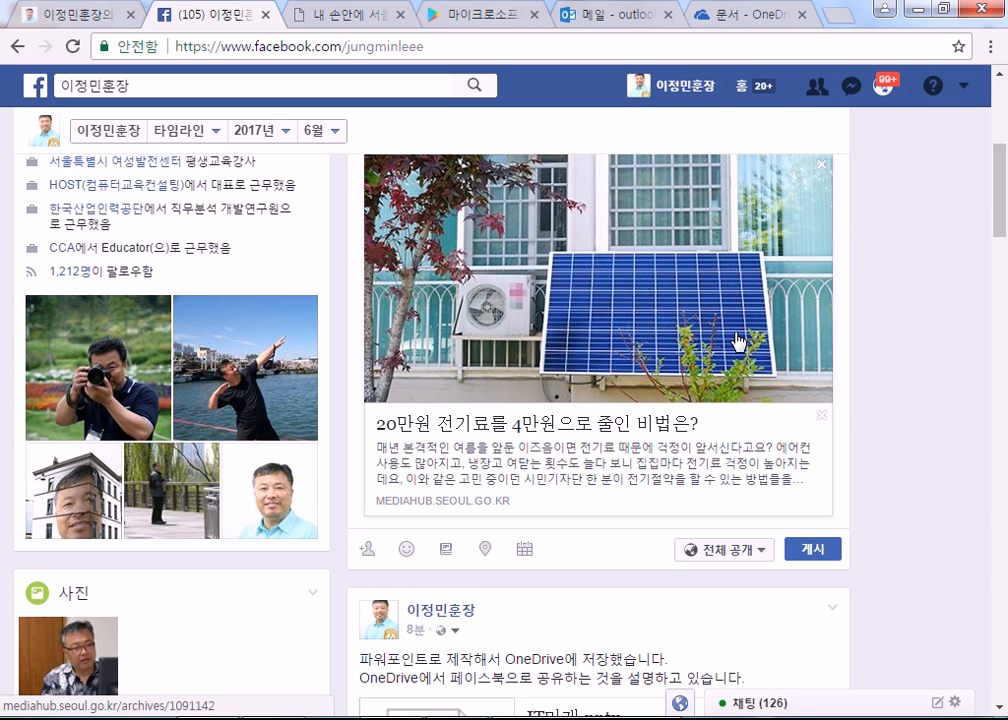
Step: Select the whole article link inside the unposted draft post
scroll(846, 414, down, 4)
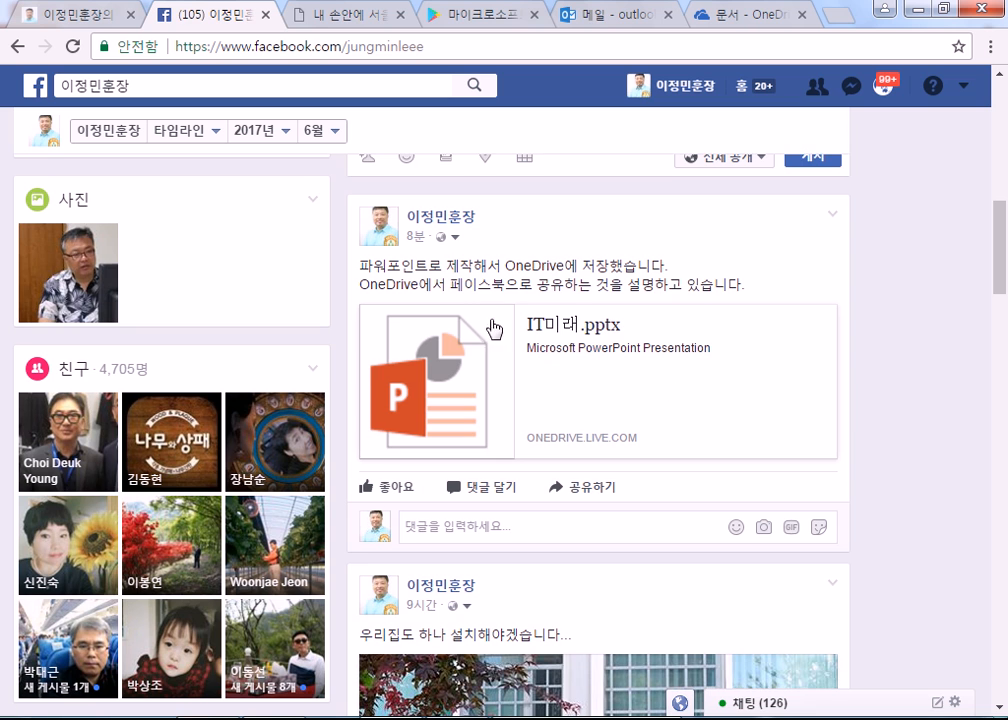
scroll(474, 270, up, 7)
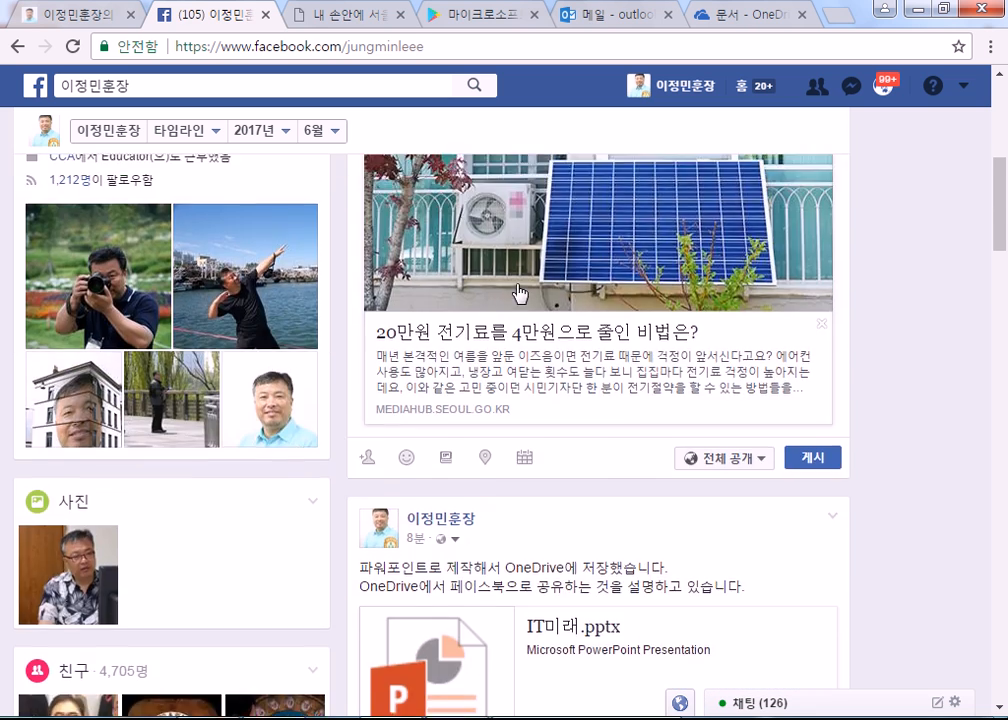
drag(808, 408, 785, 411)
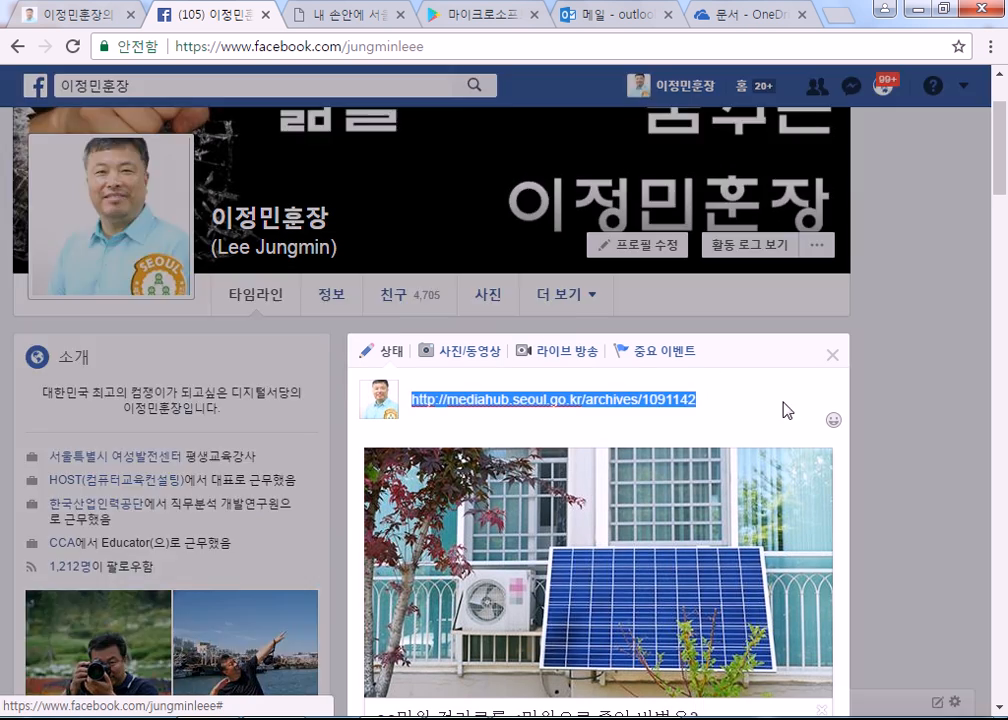
click(834, 355)
scroll(676, 368, down, 5)
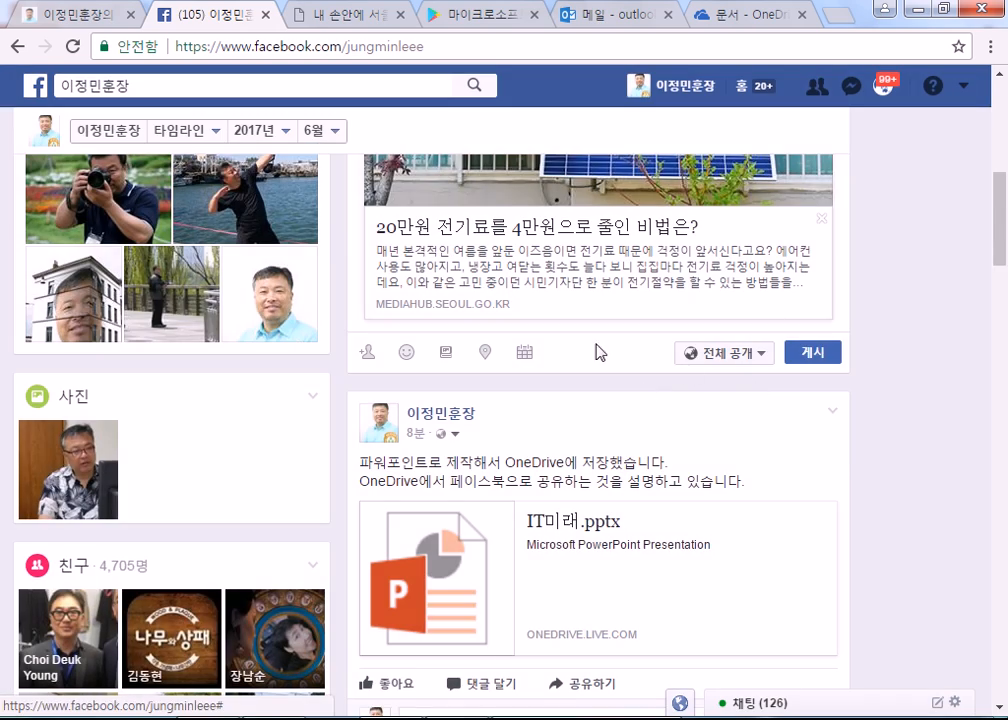
scroll(855, 456, up, 4)
scroll(855, 456, down, 8)
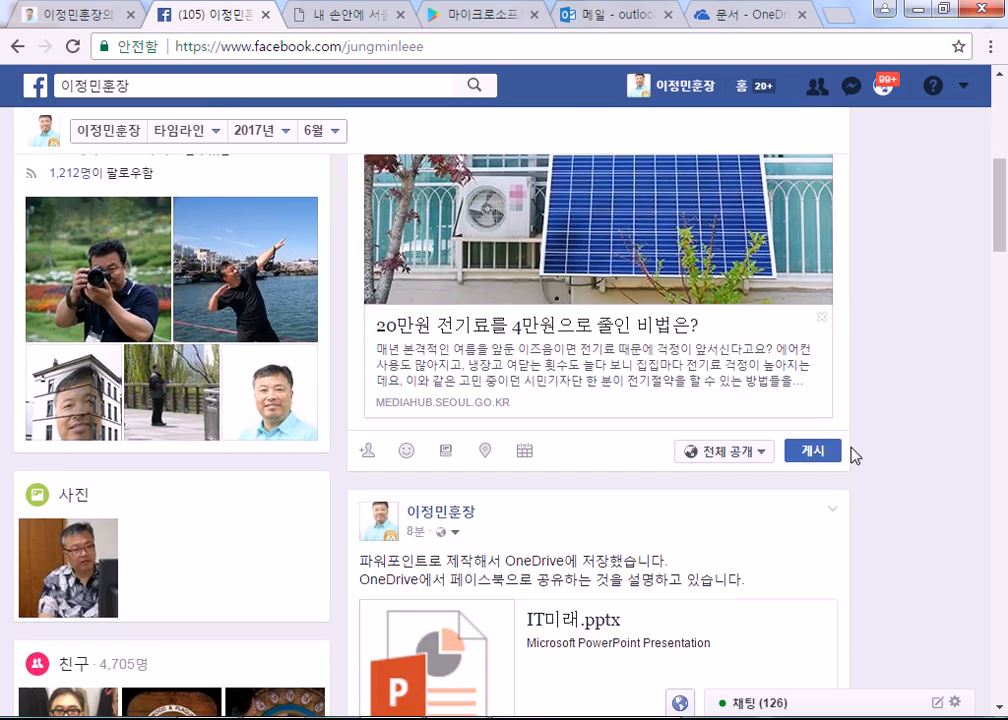
scroll(726, 377, up, 1)
scroll(726, 377, up, 7)
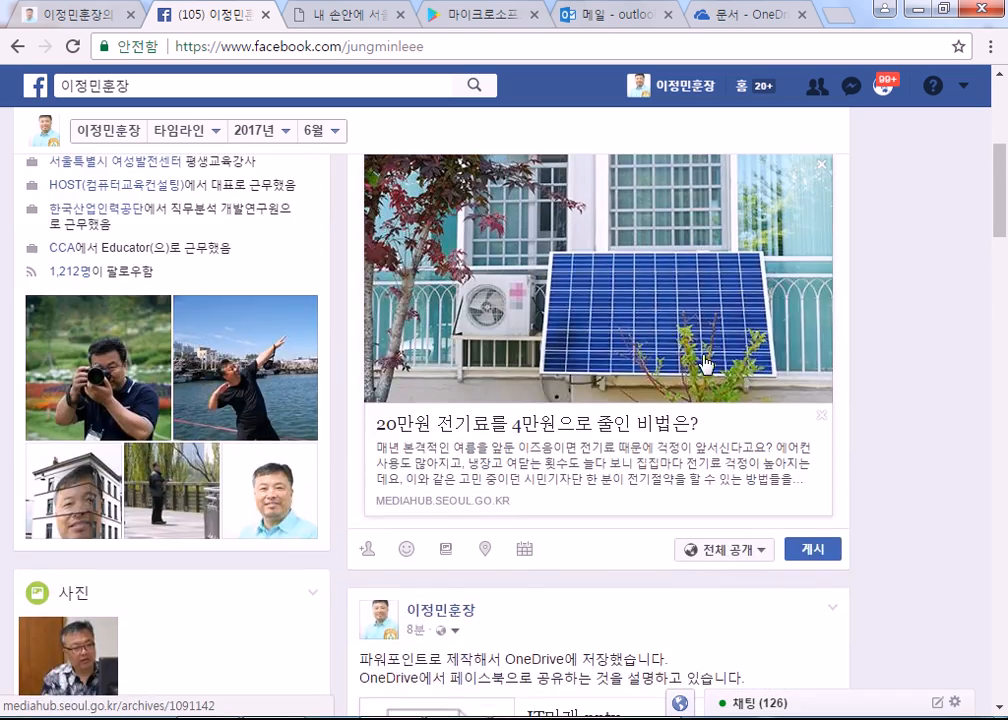
triple_click(621, 408)
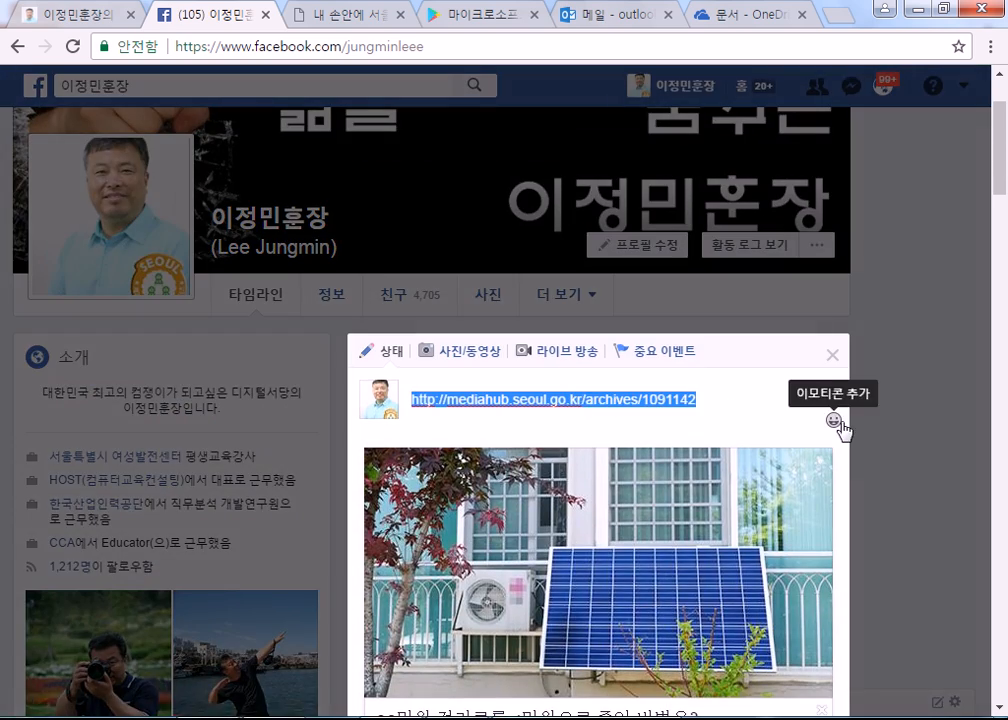
Step: Go to the profile page and discard the draft via 페이지에서 나가기
scroll(829, 360, down, 5)
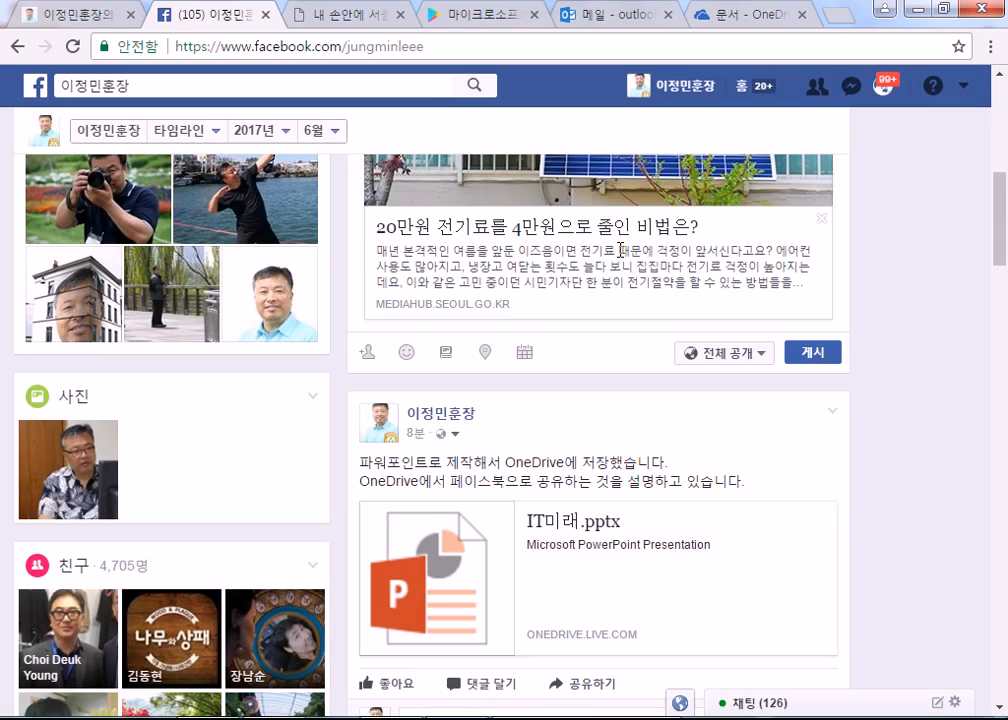
scroll(342, 288, up, 5)
scroll(378, 276, up, 1)
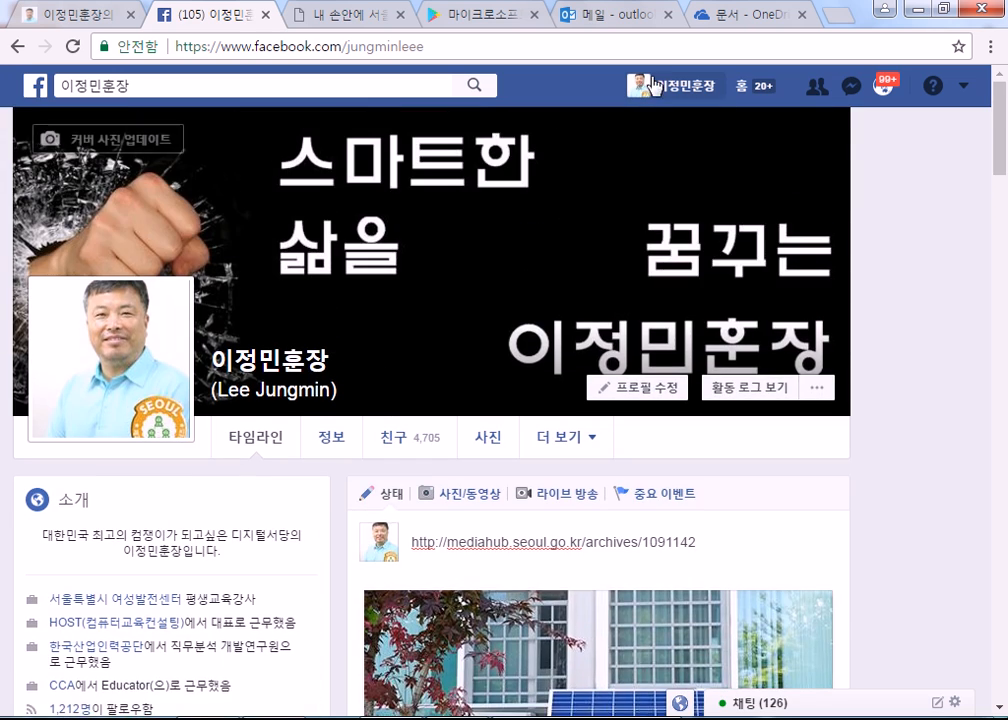
click(672, 86)
click(598, 362)
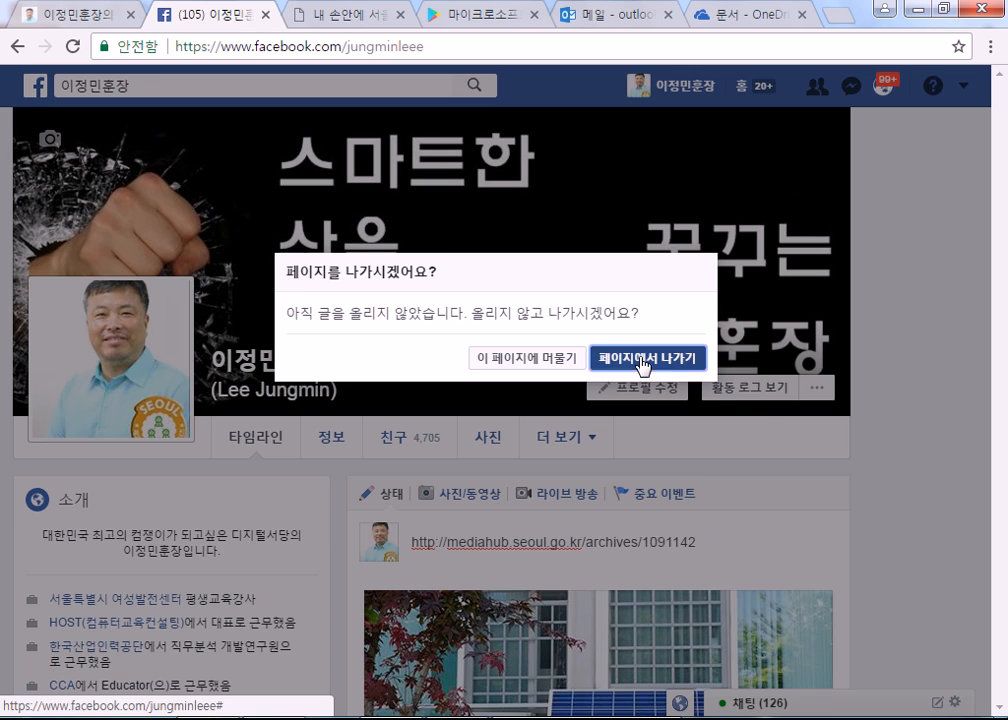
Step: Browse down the timeline to older shared link posts, then switch to IT미래.pptx
scroll(810, 428, down, 10)
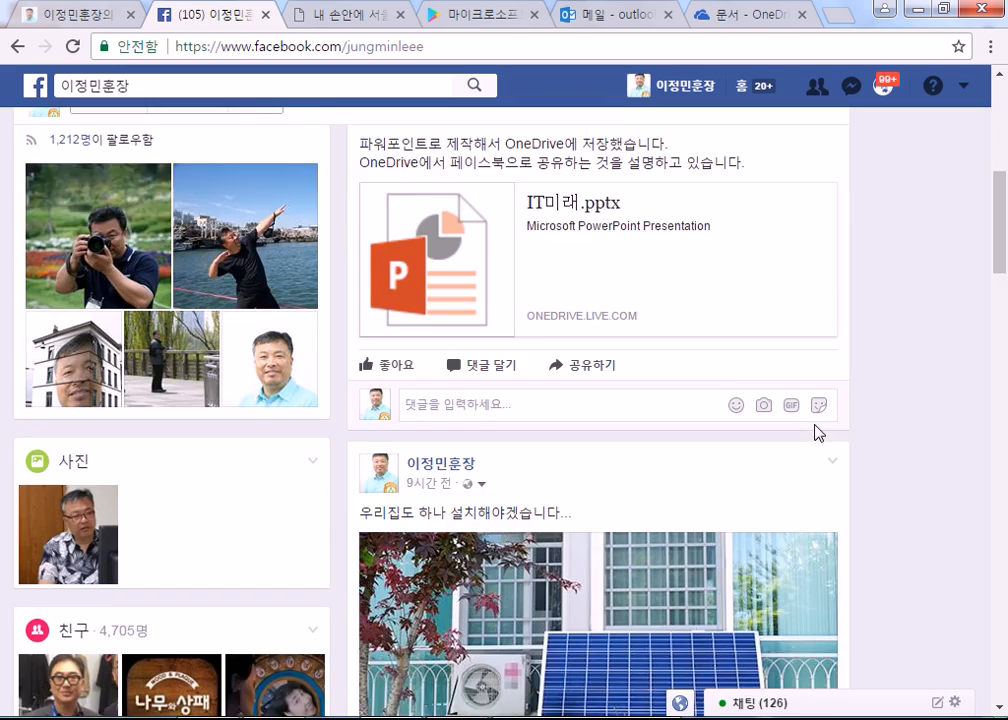
scroll(488, 400, down, 5)
scroll(551, 446, down, 4)
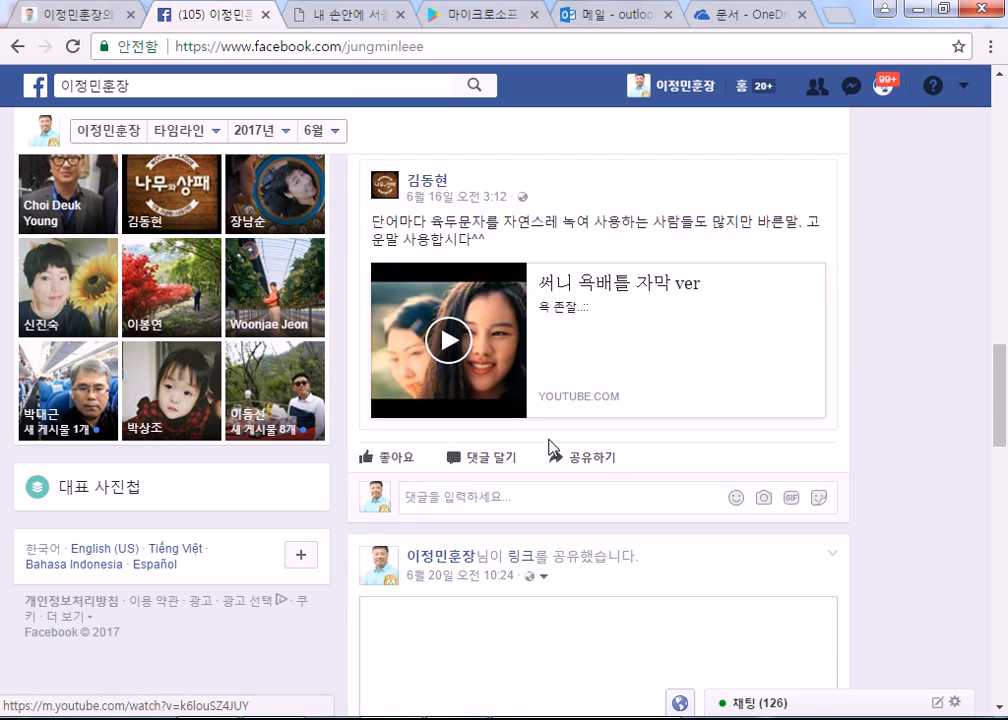
scroll(550, 454, up, 4)
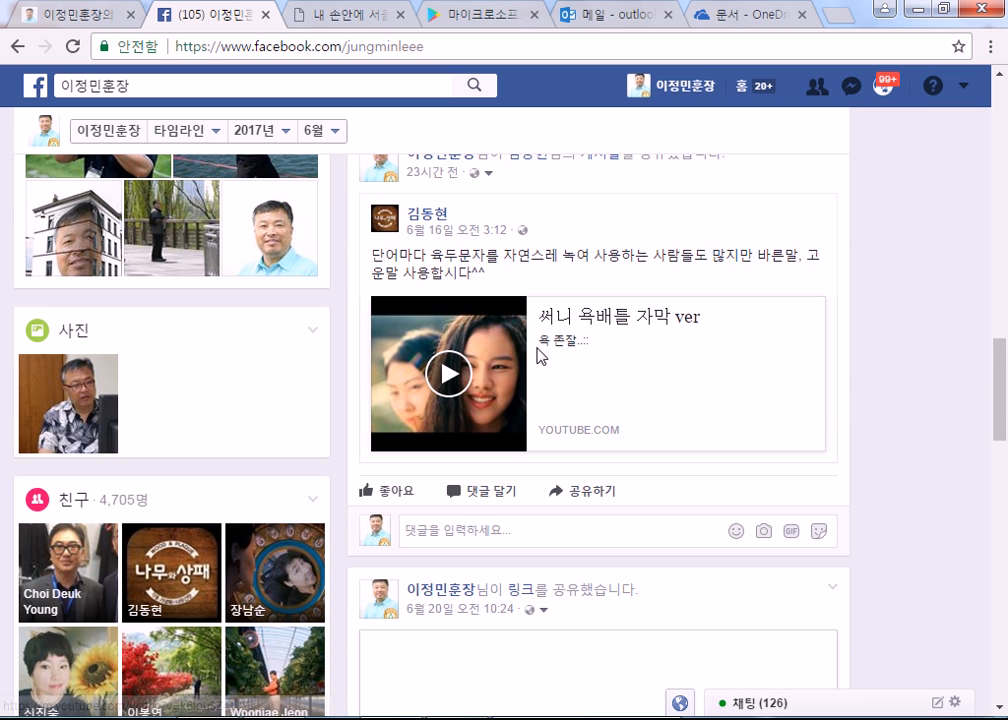
scroll(545, 362, down, 8)
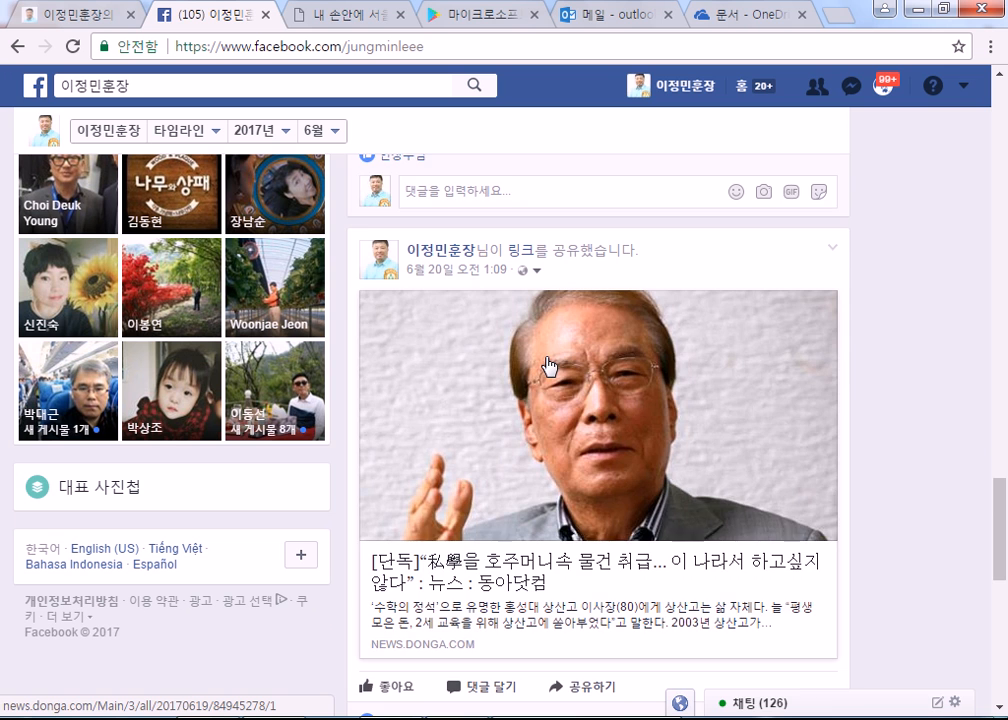
scroll(549, 370, down, 3)
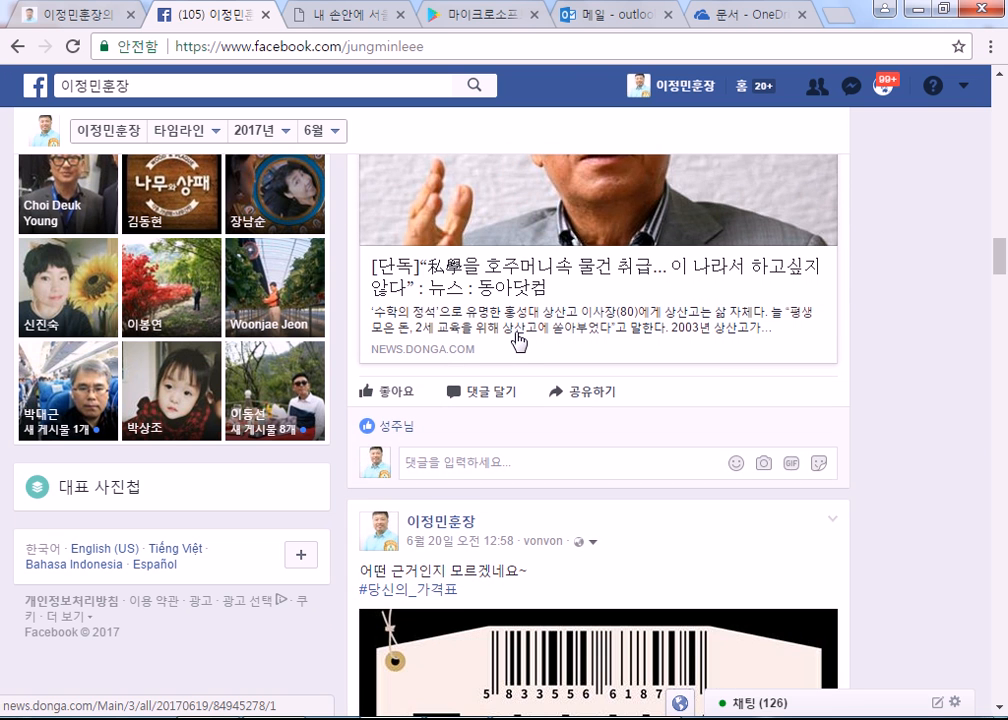
scroll(514, 333, up, 3)
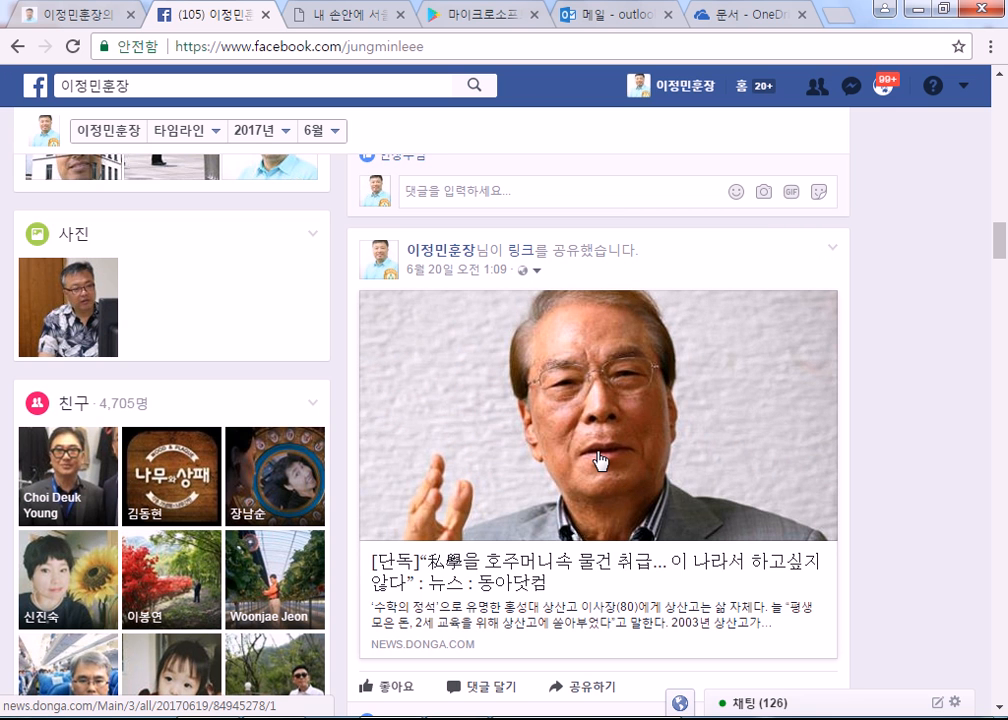
scroll(919, 468, down, 1)
scroll(919, 468, down, 3)
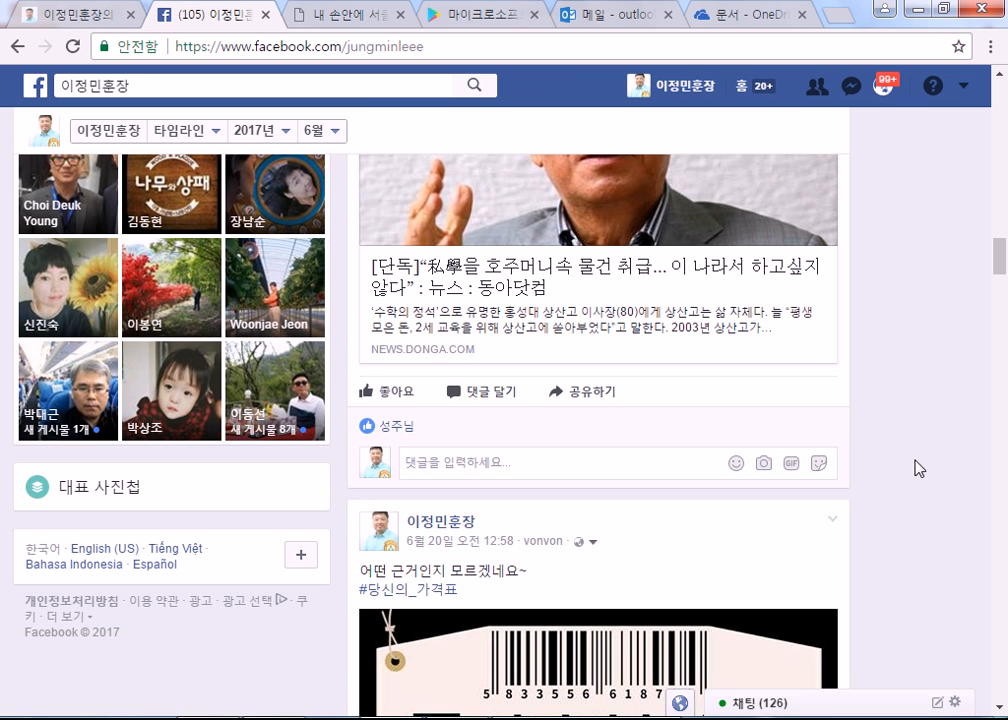
key(alt+Tab)
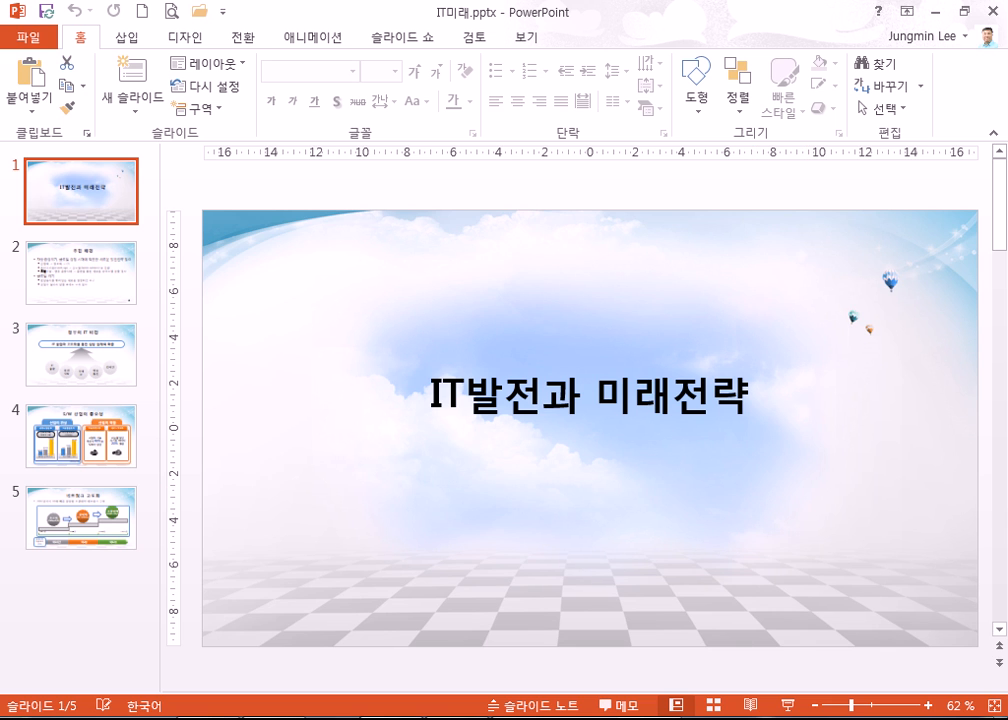
Step: Return to Chrome and scroll the host.new21.net 디지털서당 portal page in the first tab
key(alt+Tab)
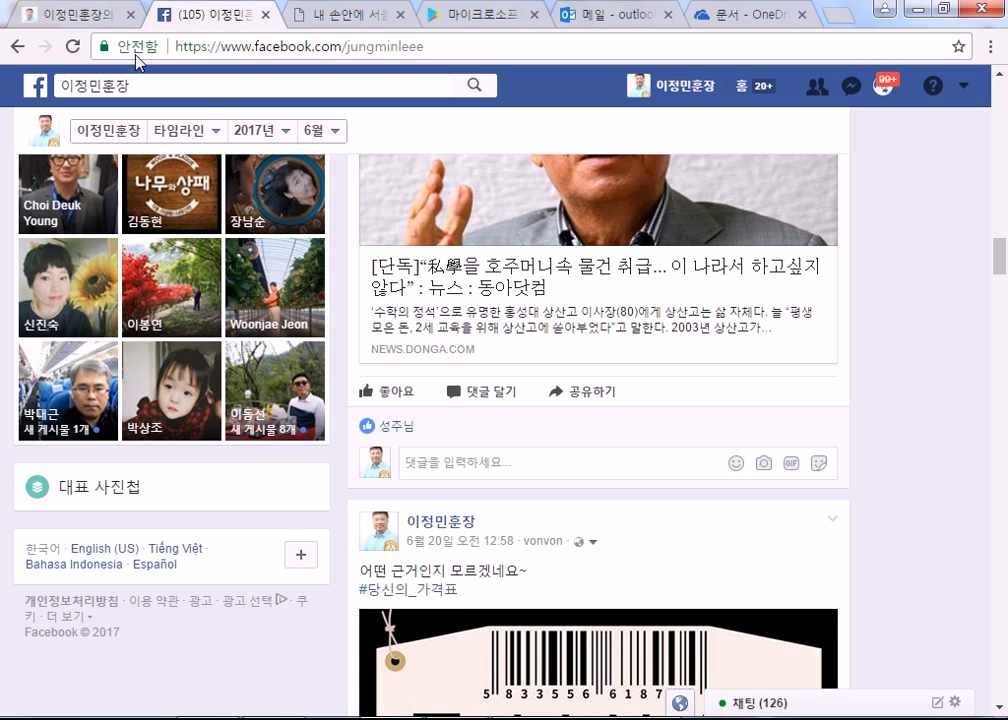
click(97, 20)
scroll(607, 394, down, 8)
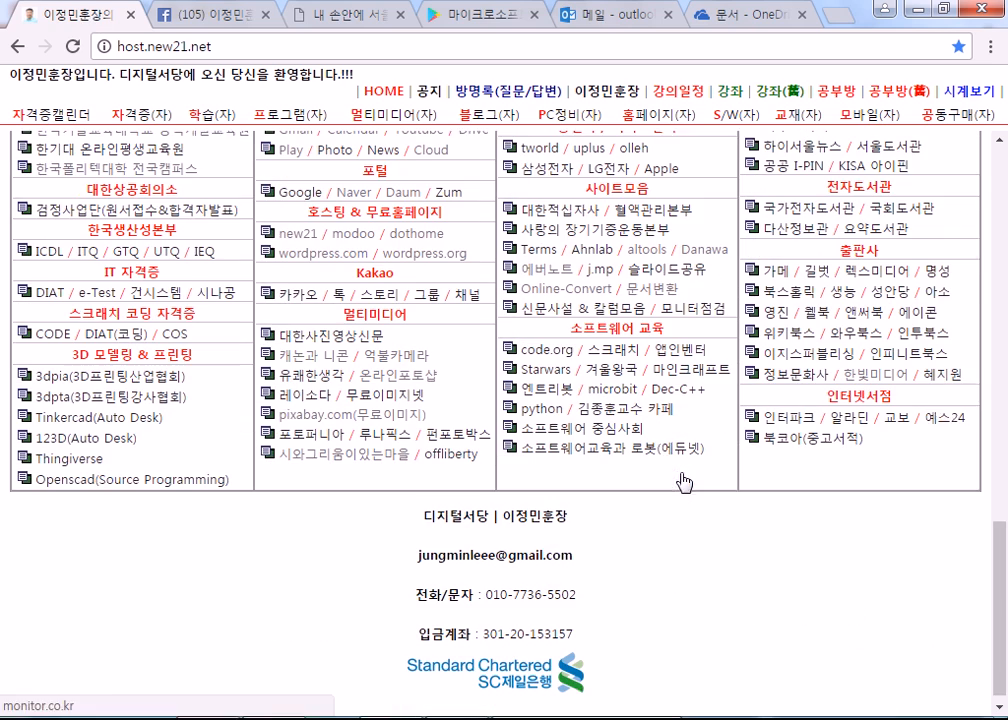